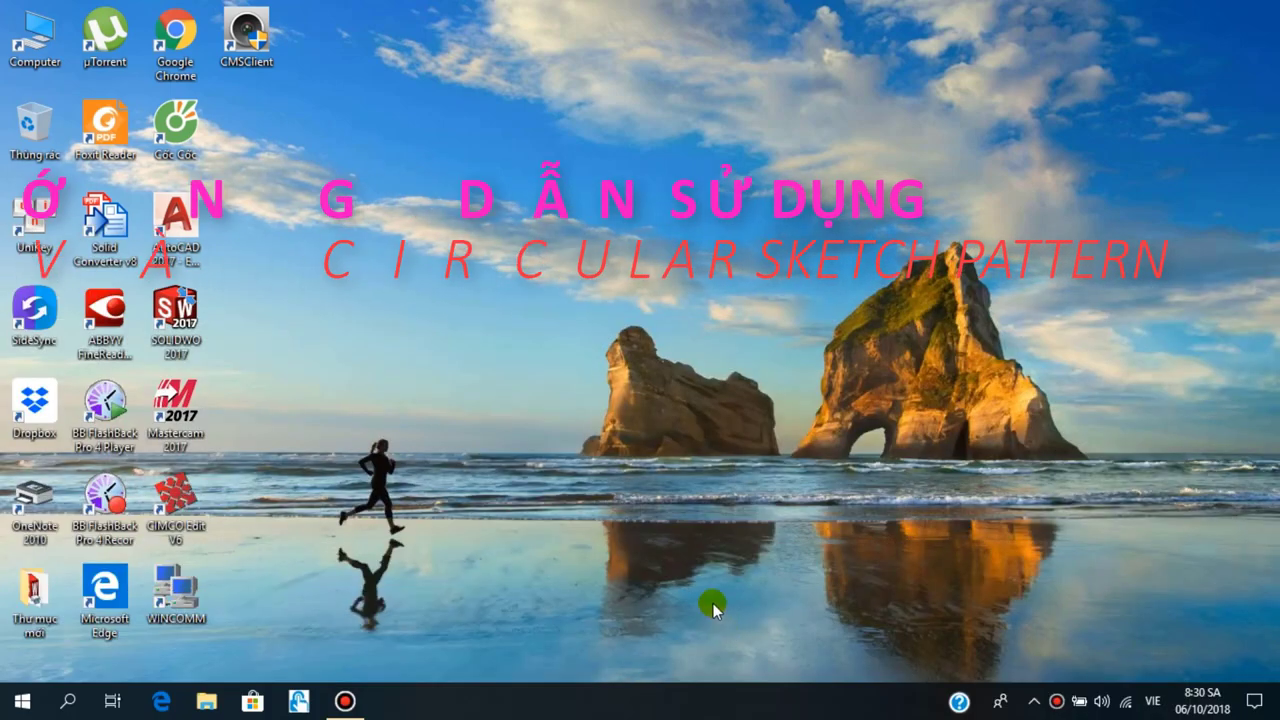
# Launch SOLIDWORKS 2017 from its desktop shortcut
pyautogui.doubleClick(190, 313)
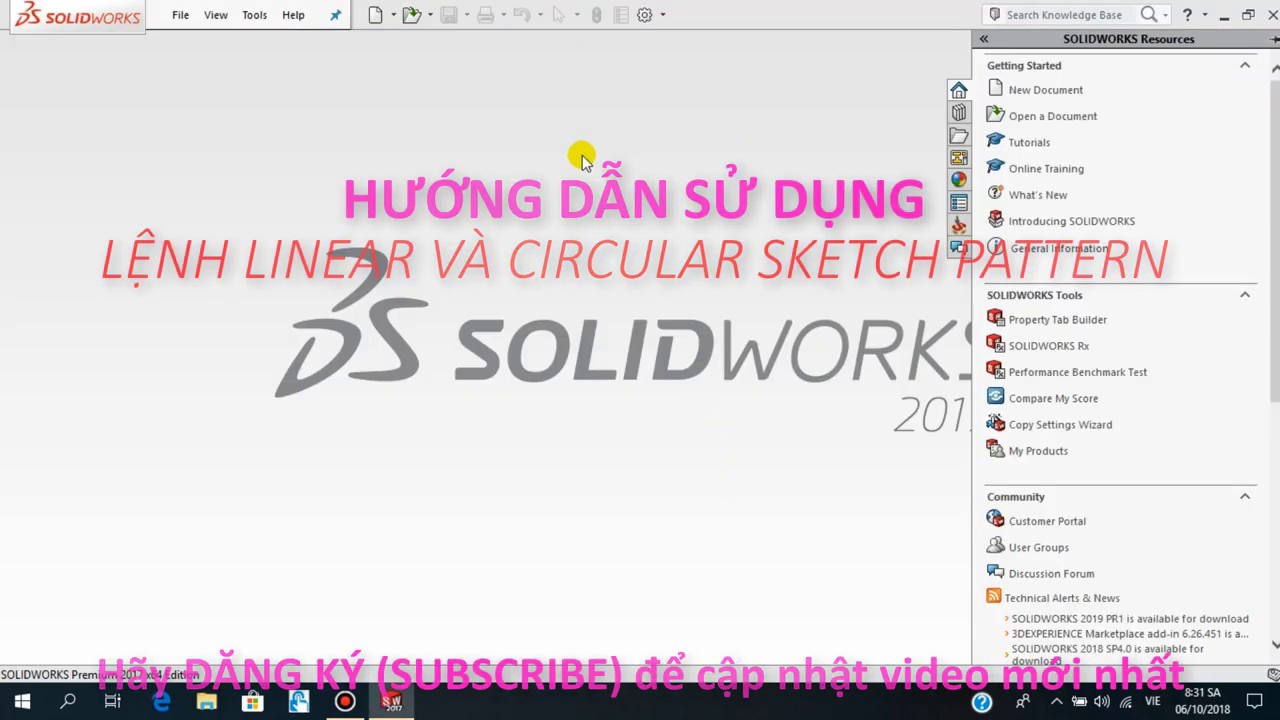
# Hide the resources pane and create a new part document
pyautogui.click(569, 116)
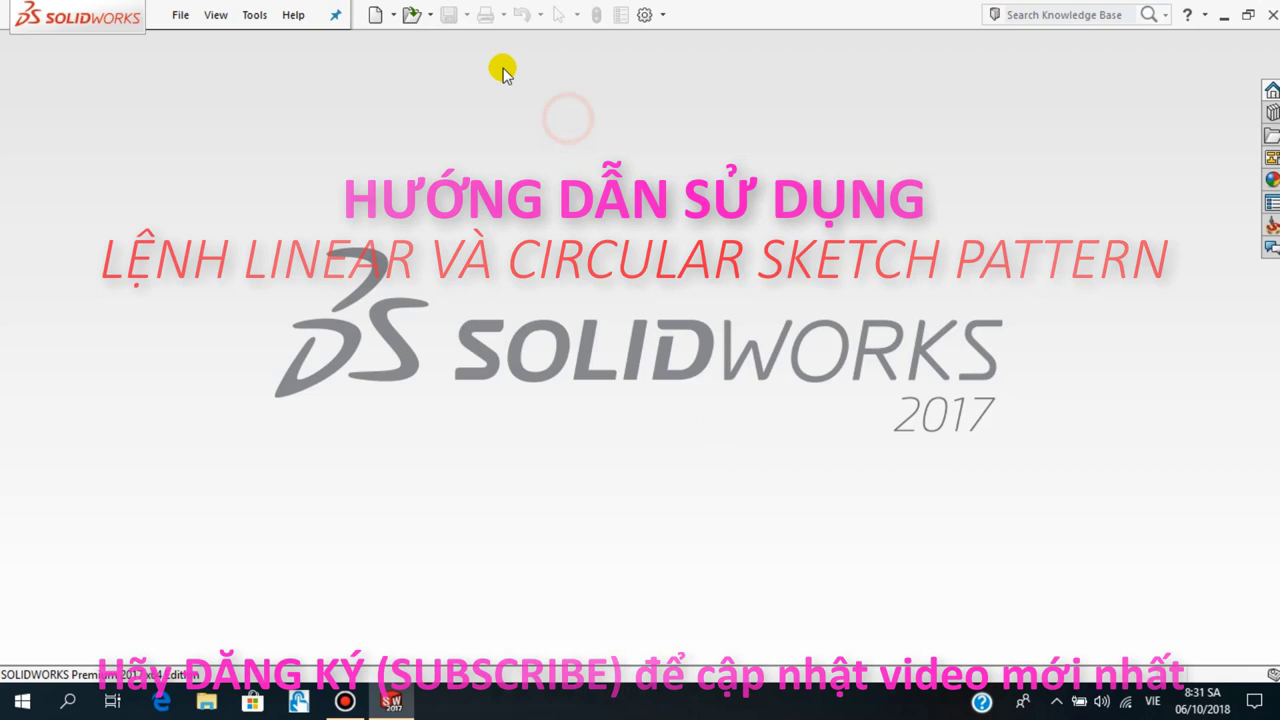
pyautogui.click(378, 14)
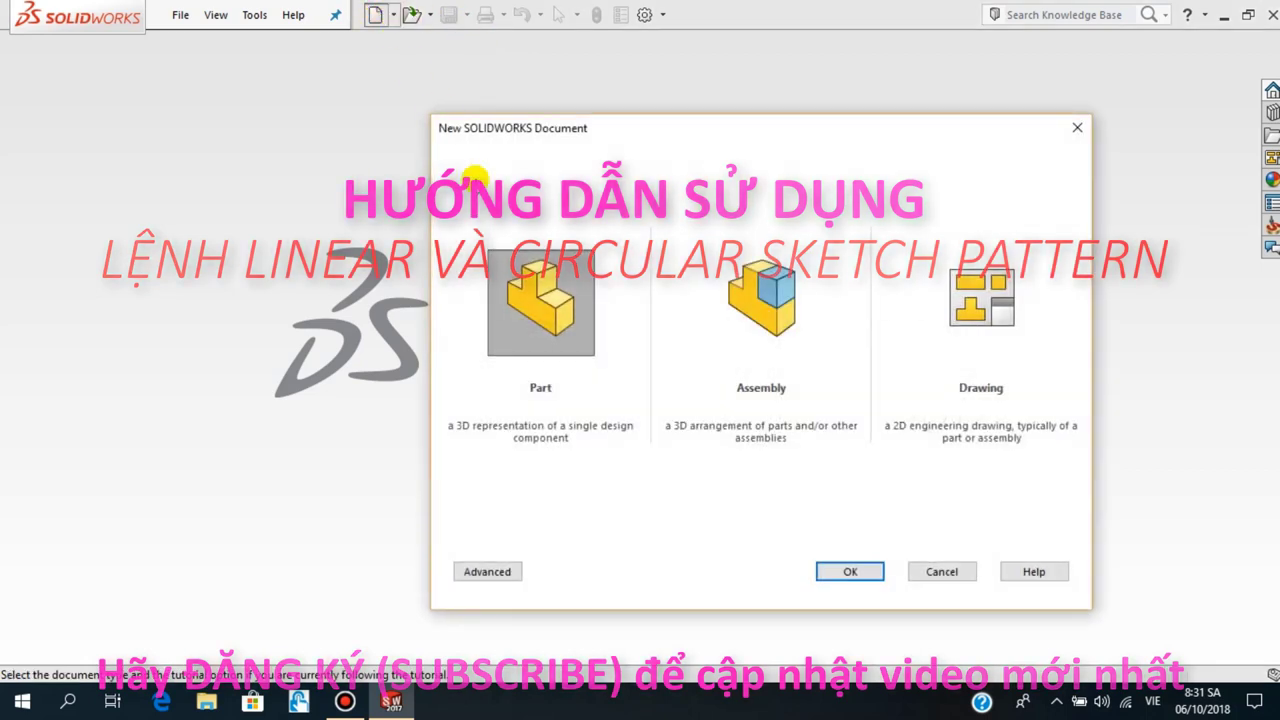
pyautogui.click(831, 578)
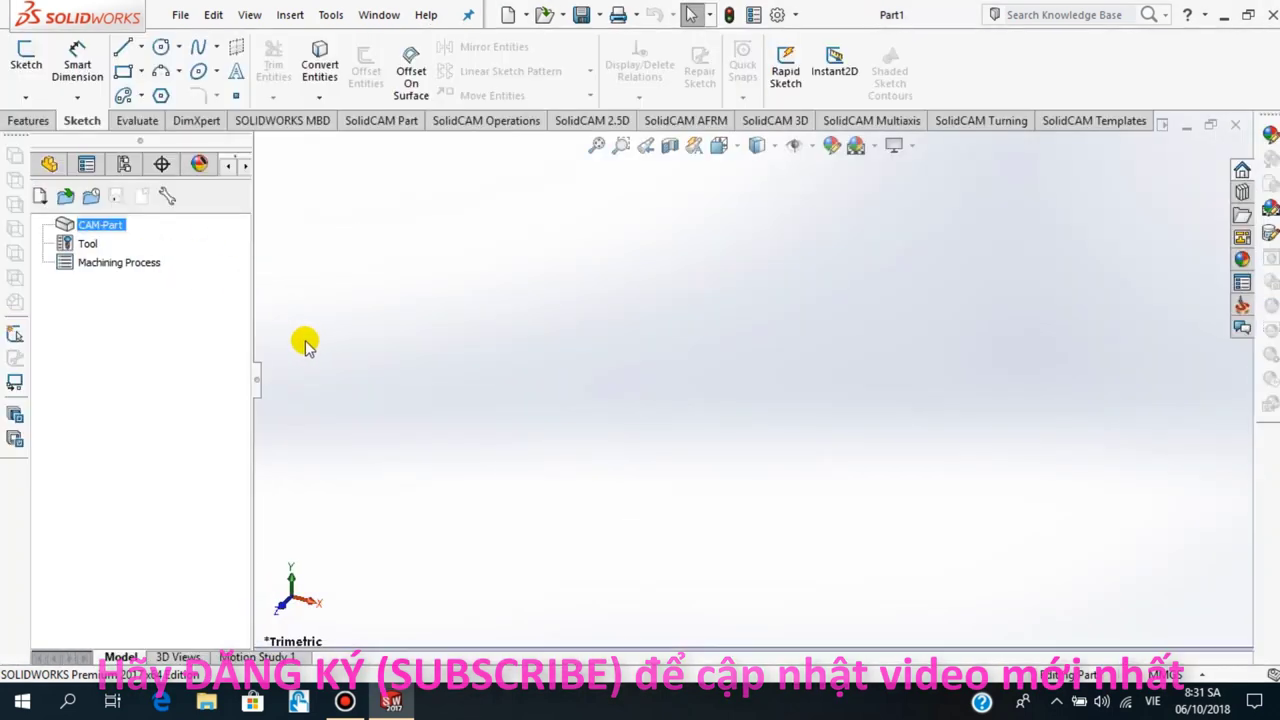
# Start a new sketch on the Front Plane
pyautogui.click(50, 163)
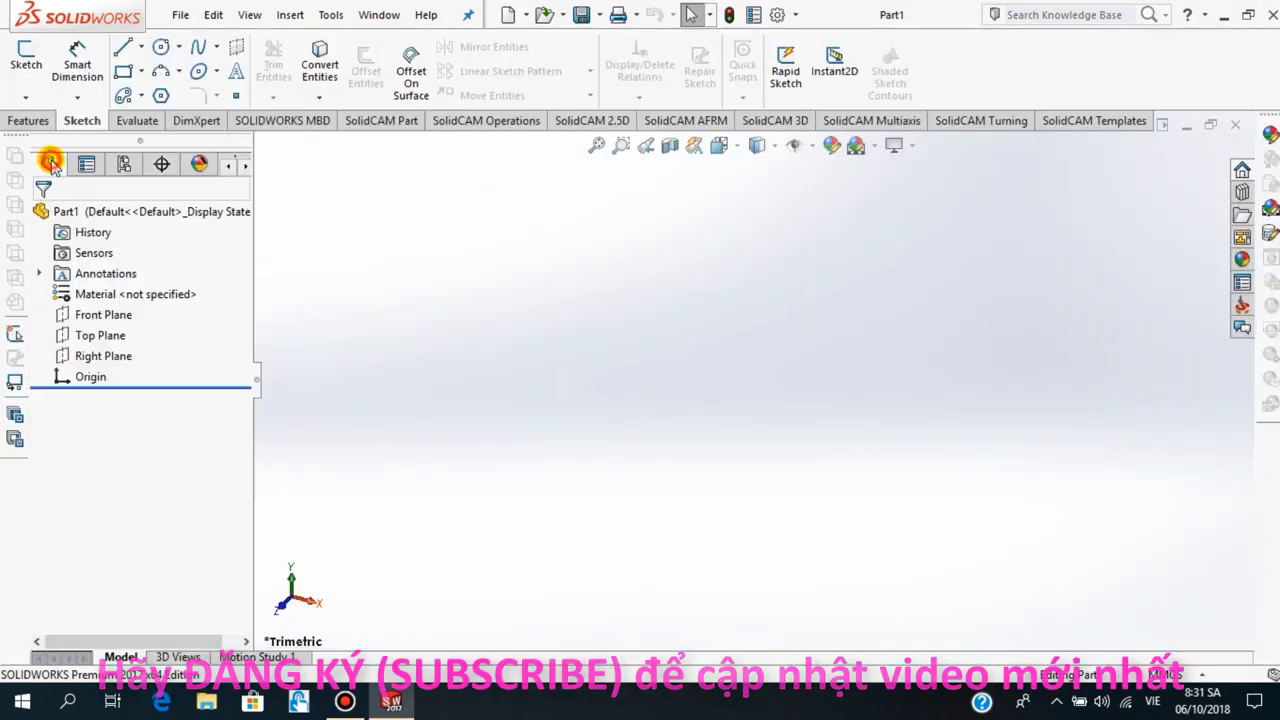
pyautogui.click(98, 314)
pyautogui.click(208, 287)
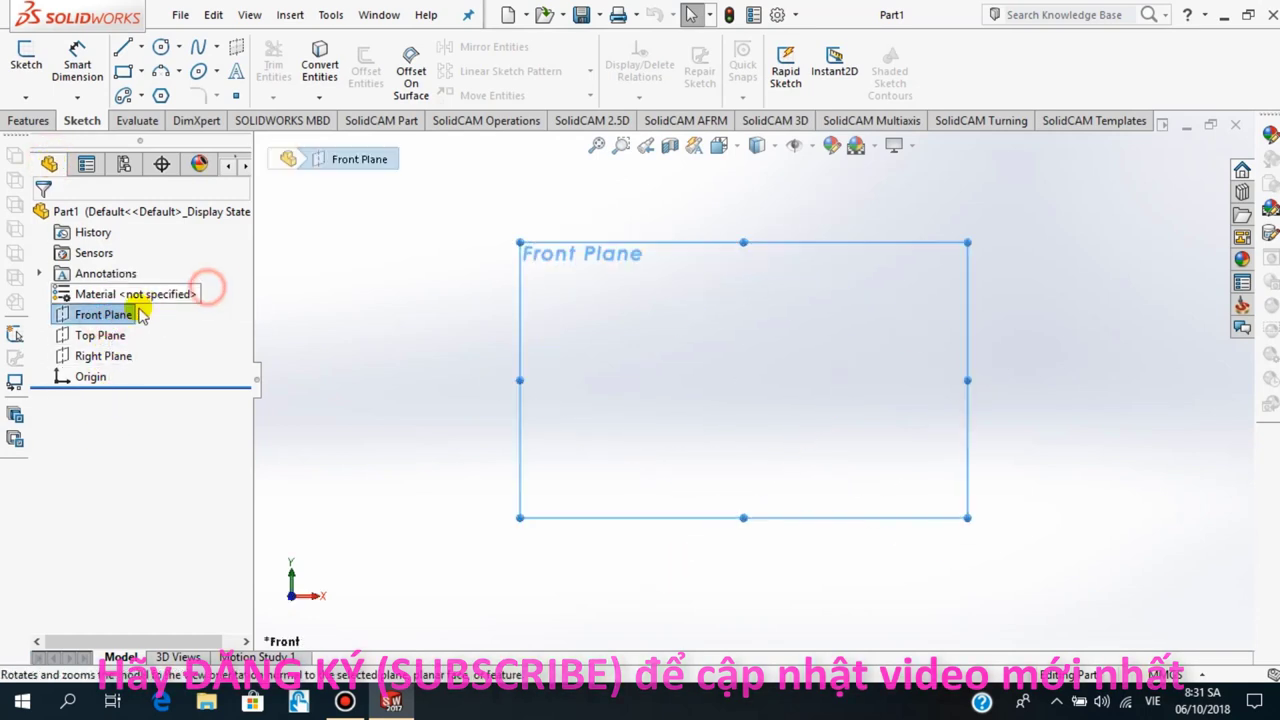
pyautogui.click(66, 310)
pyautogui.click(82, 285)
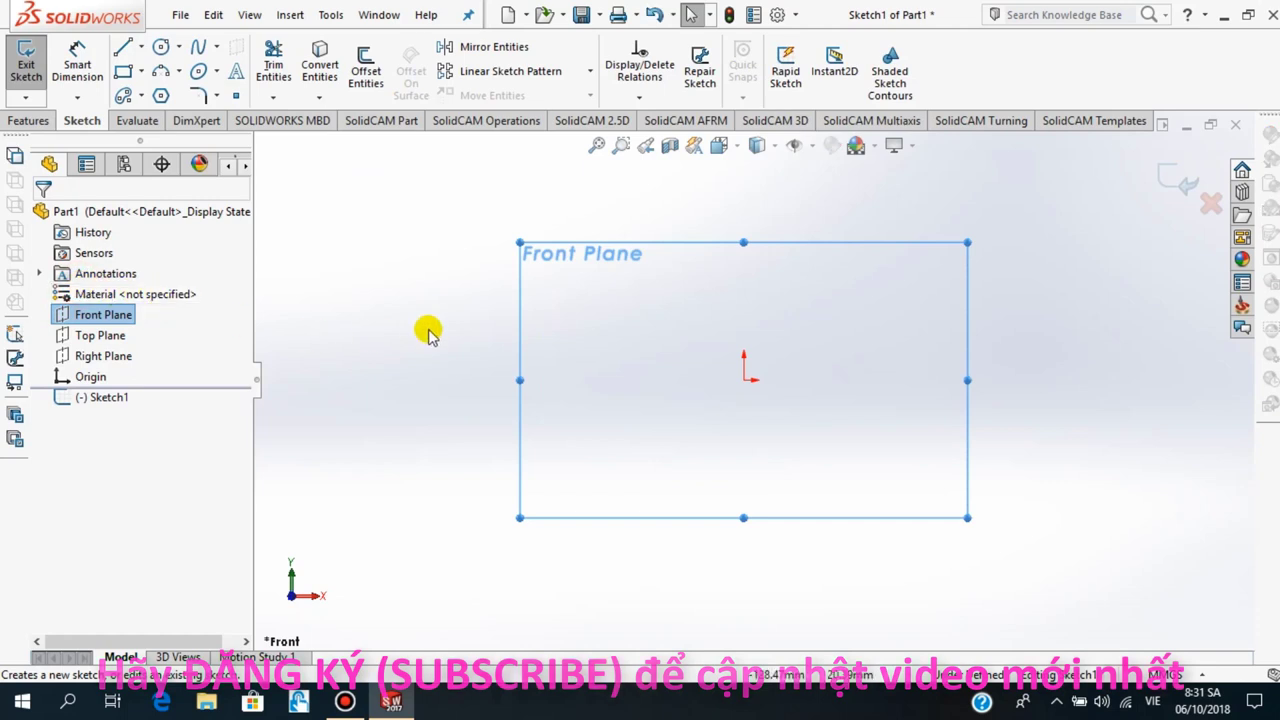
# Open the Linear Sketch Pattern settings, then cancel them
pyautogui.click(493, 74)
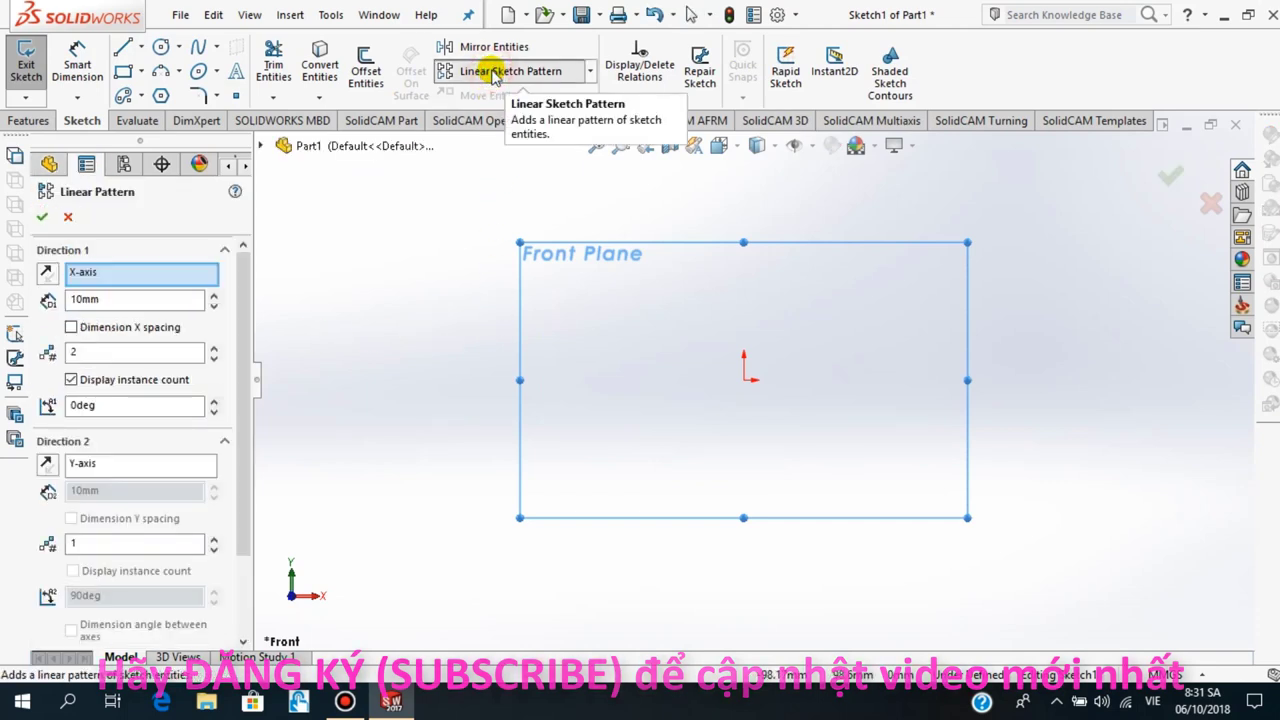
pyautogui.click(590, 72)
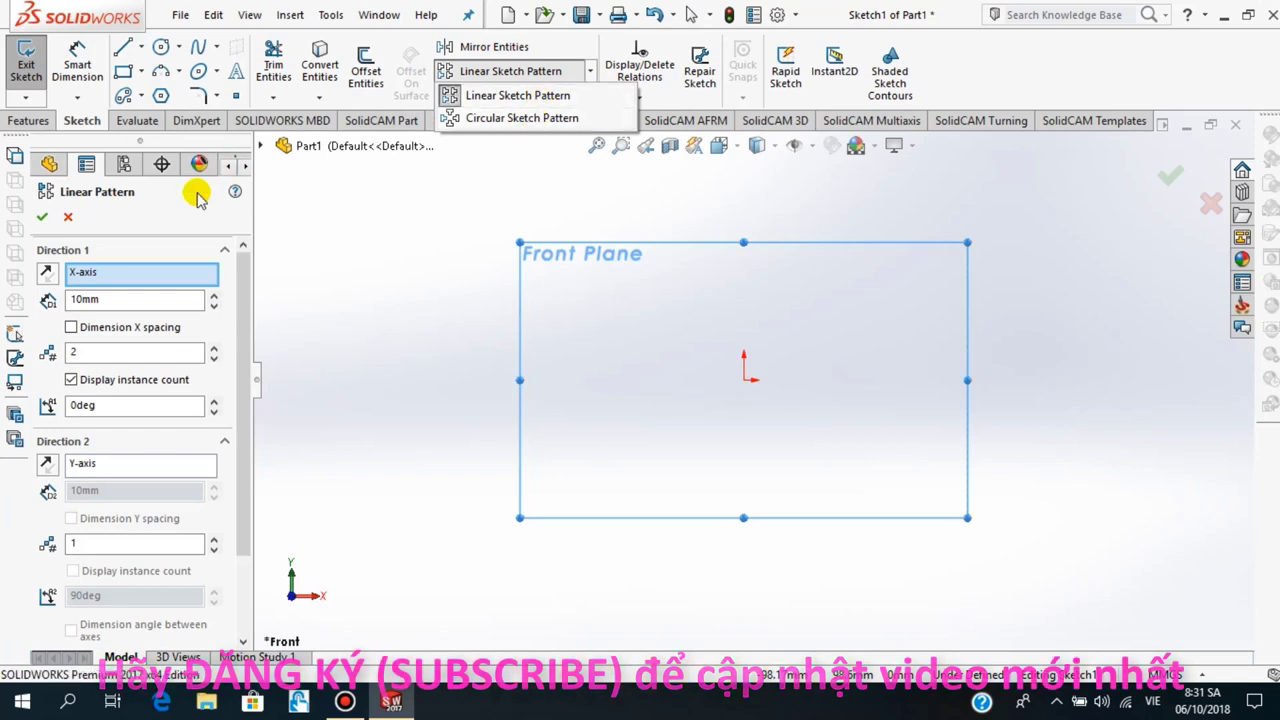
pyautogui.click(70, 219)
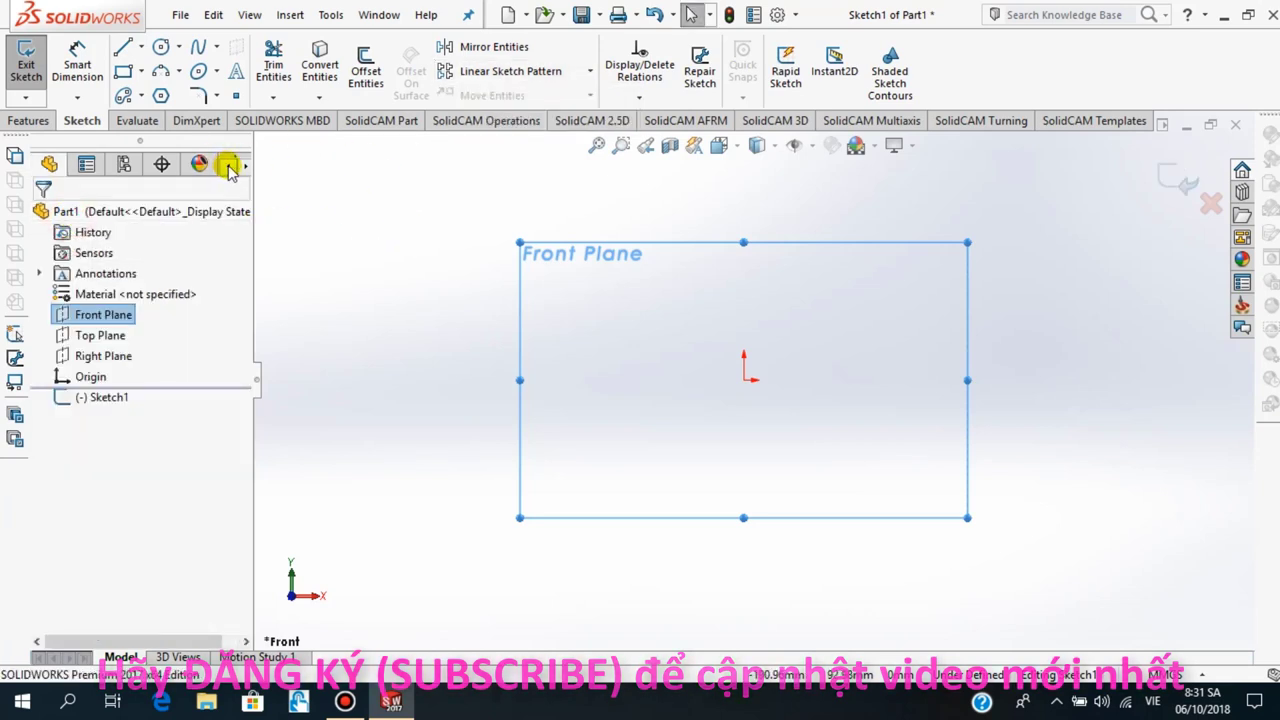
# Draw a center rectangle anchored at the origin
pyautogui.click(142, 68)
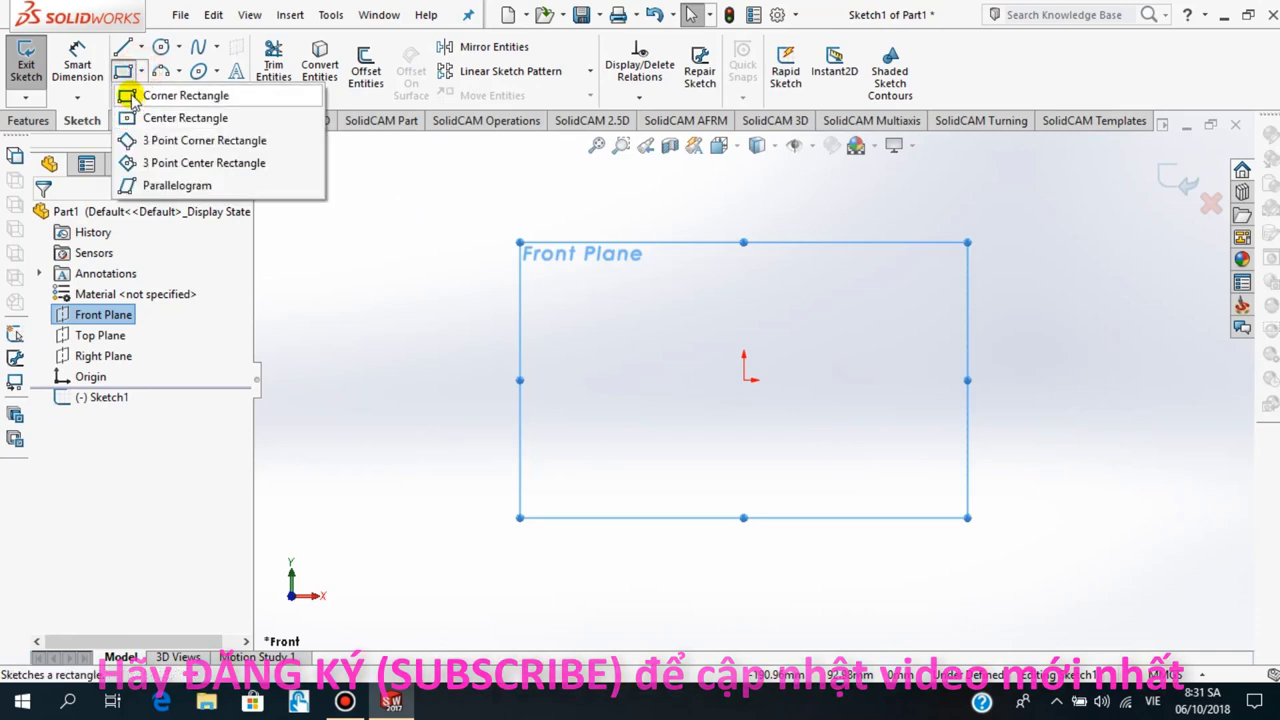
pyautogui.click(130, 118)
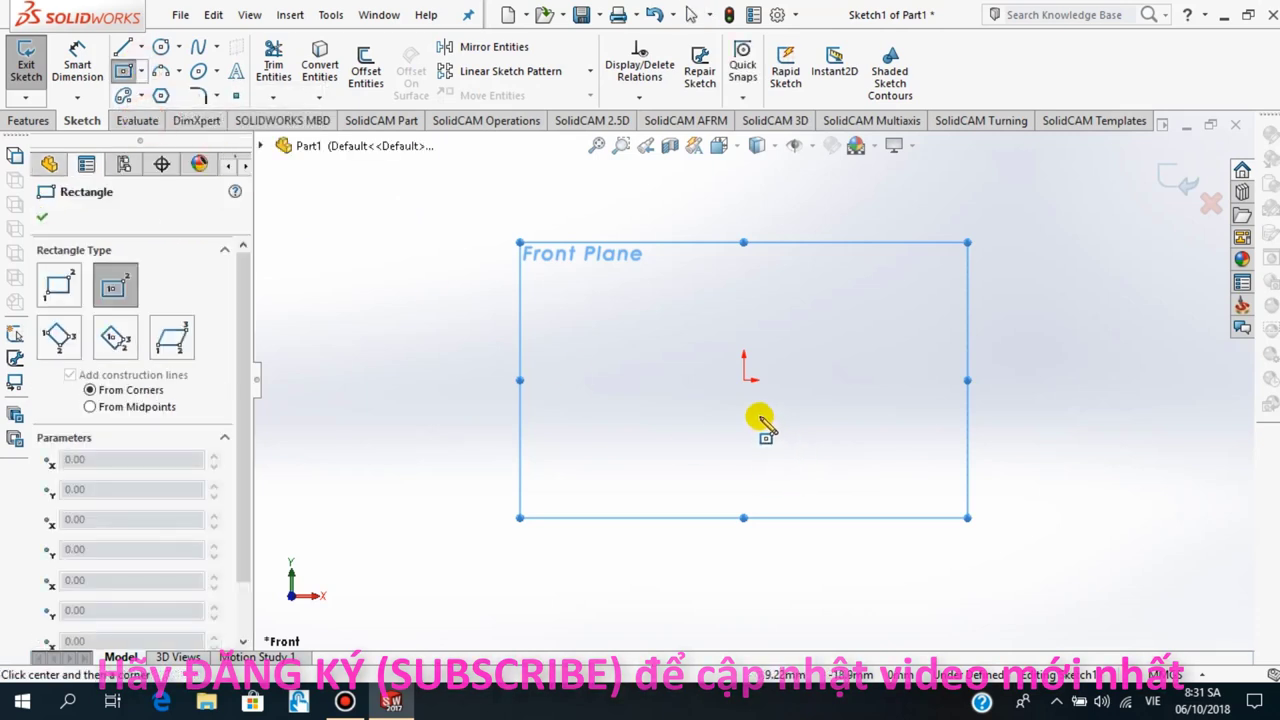
pyautogui.click(744, 380)
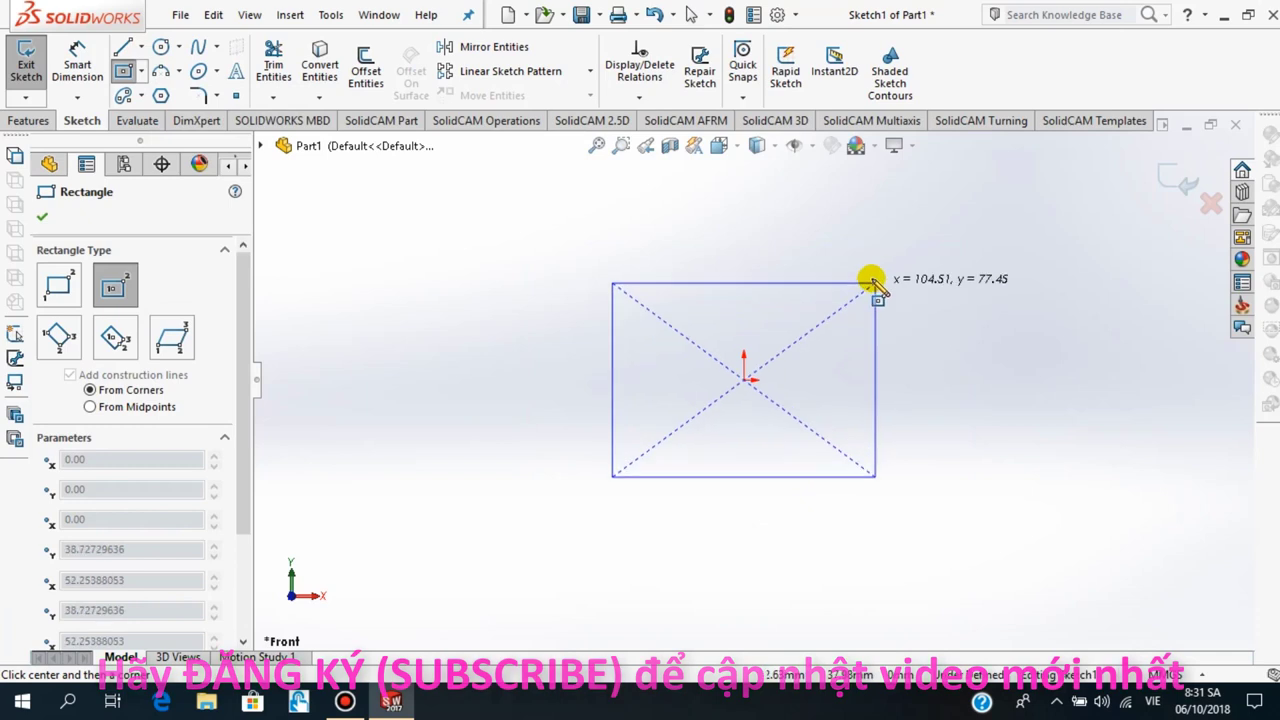
pyautogui.click(872, 280)
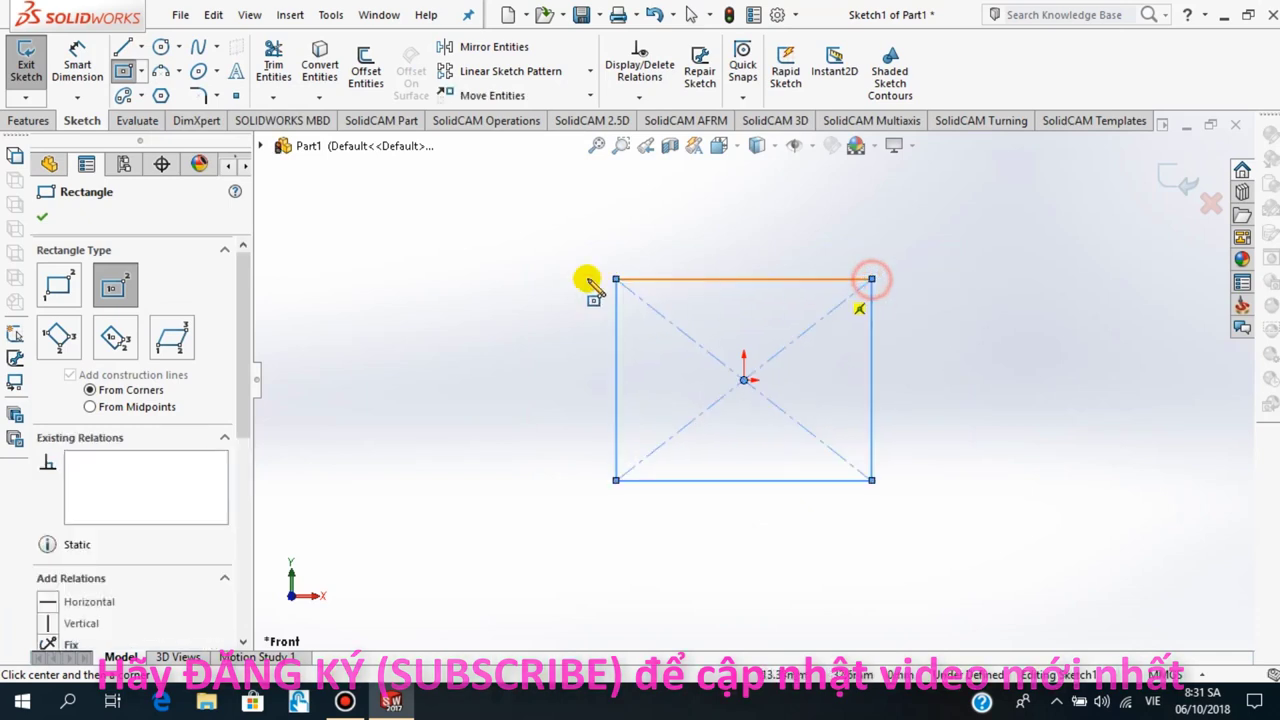
pyautogui.click(42, 220)
# Dimension the rectangle's left and top edges to 100 mm each
pyautogui.click(77, 65)
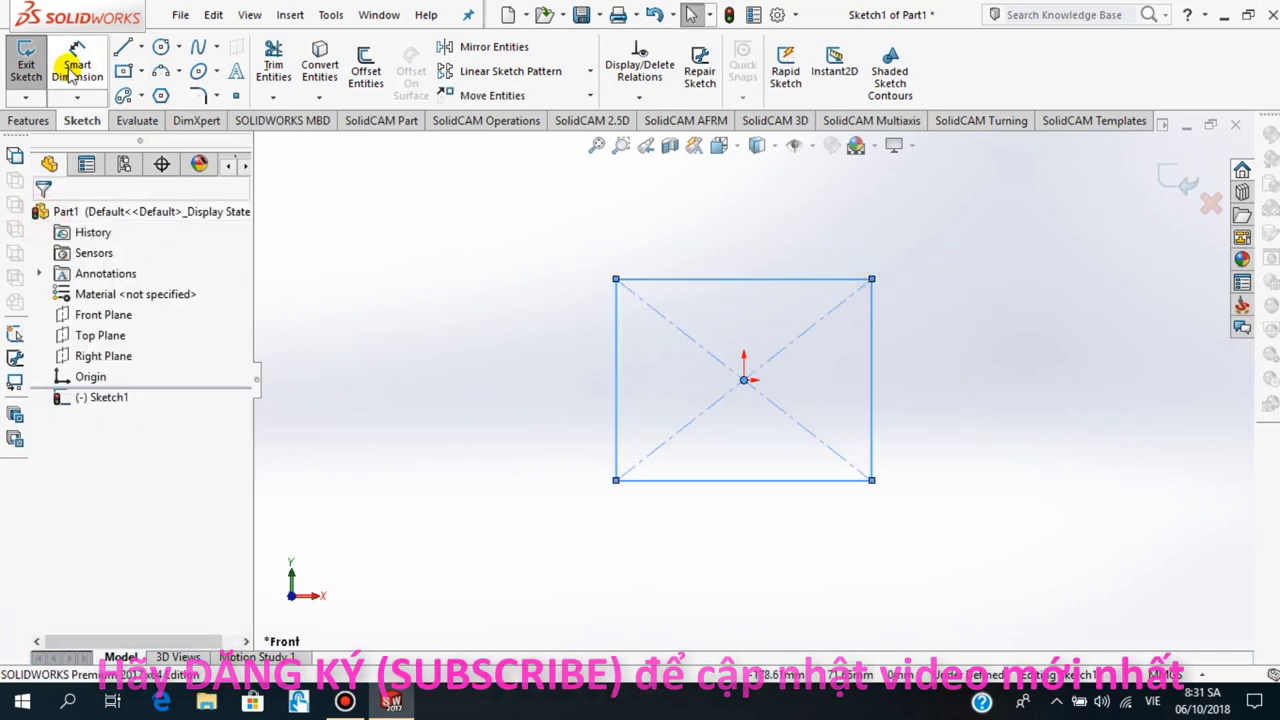
pyautogui.click(614, 400)
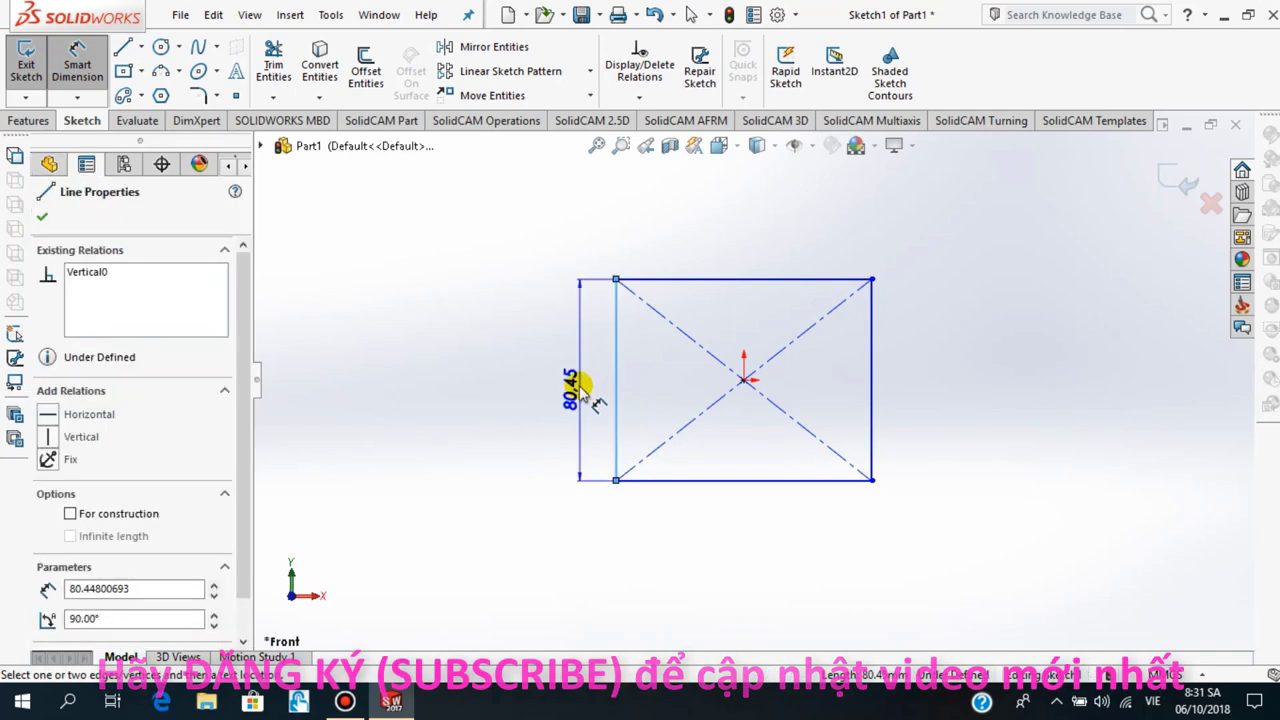
pyautogui.click(580, 392)
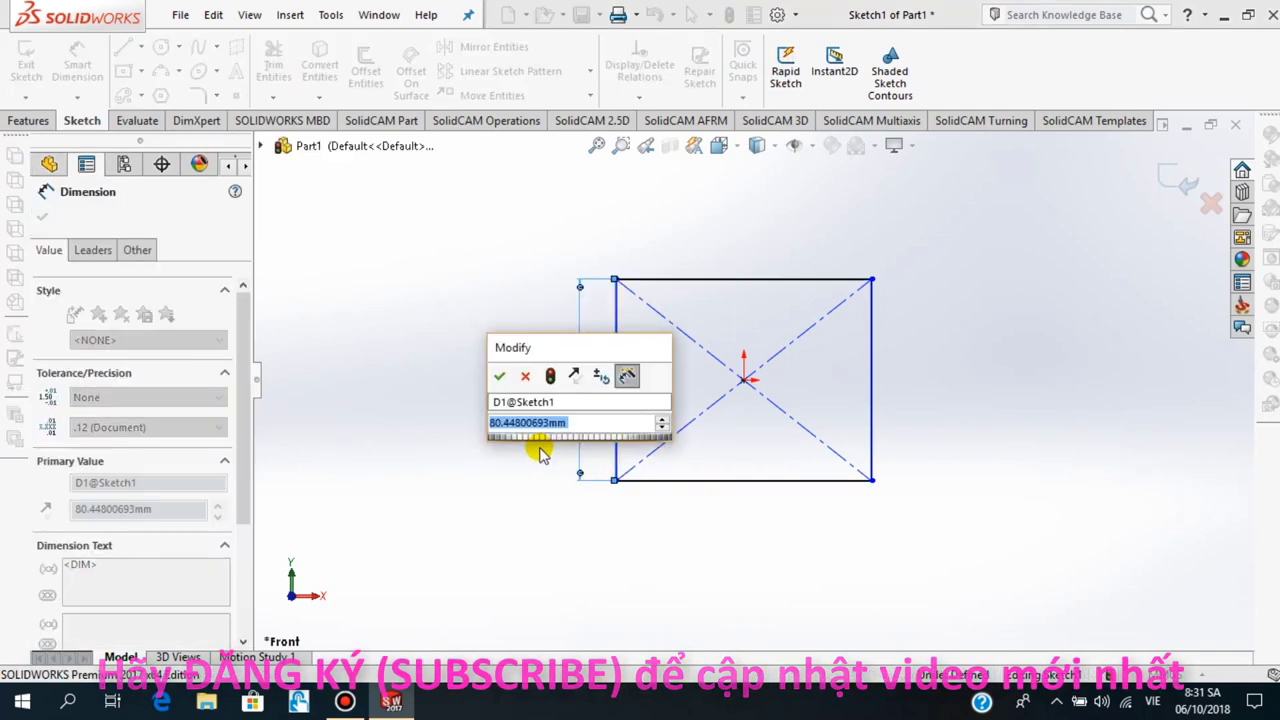
pyautogui.write('100')
pyautogui.press('Return')
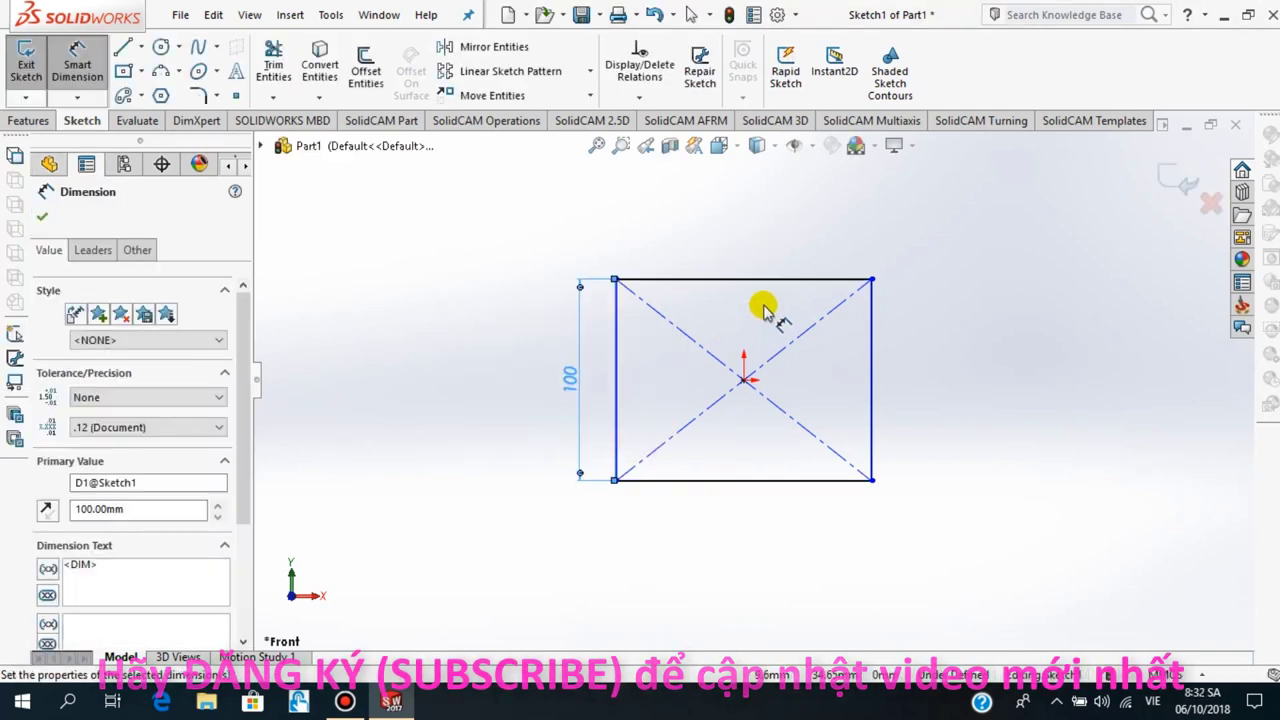
pyautogui.click(760, 290)
pyautogui.click(757, 260)
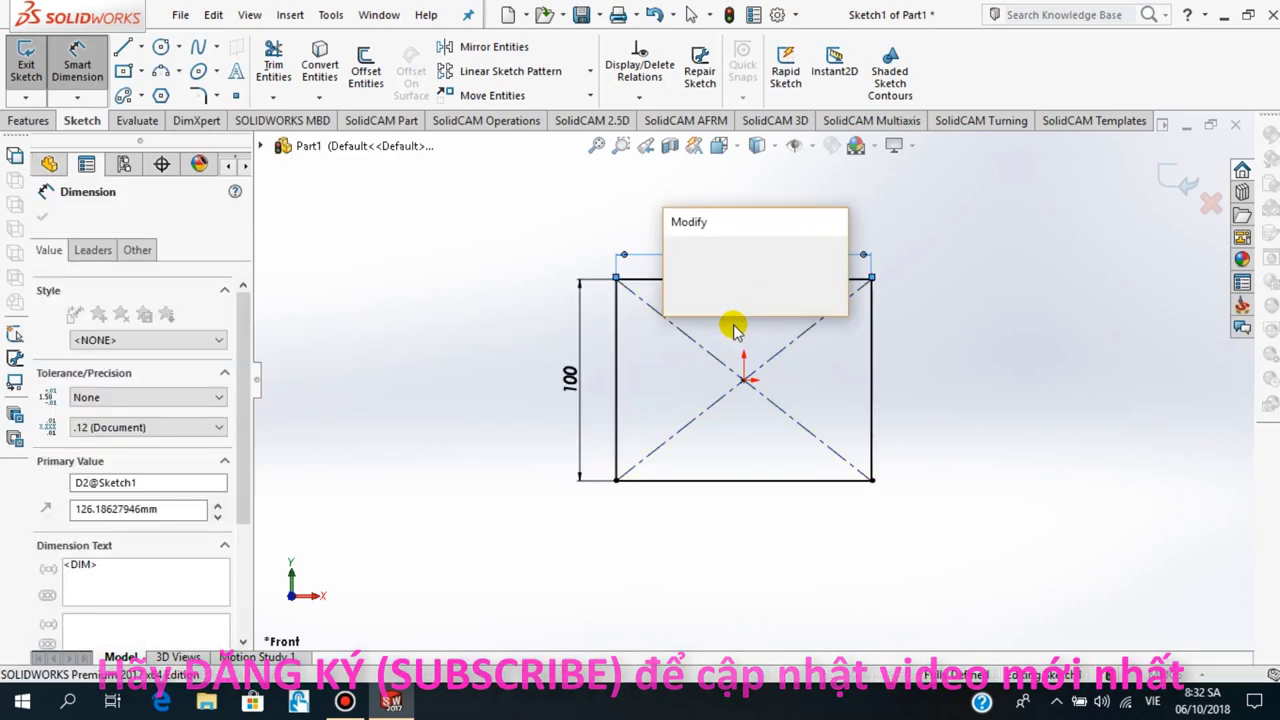
pyautogui.write('100')
pyautogui.press('Return')
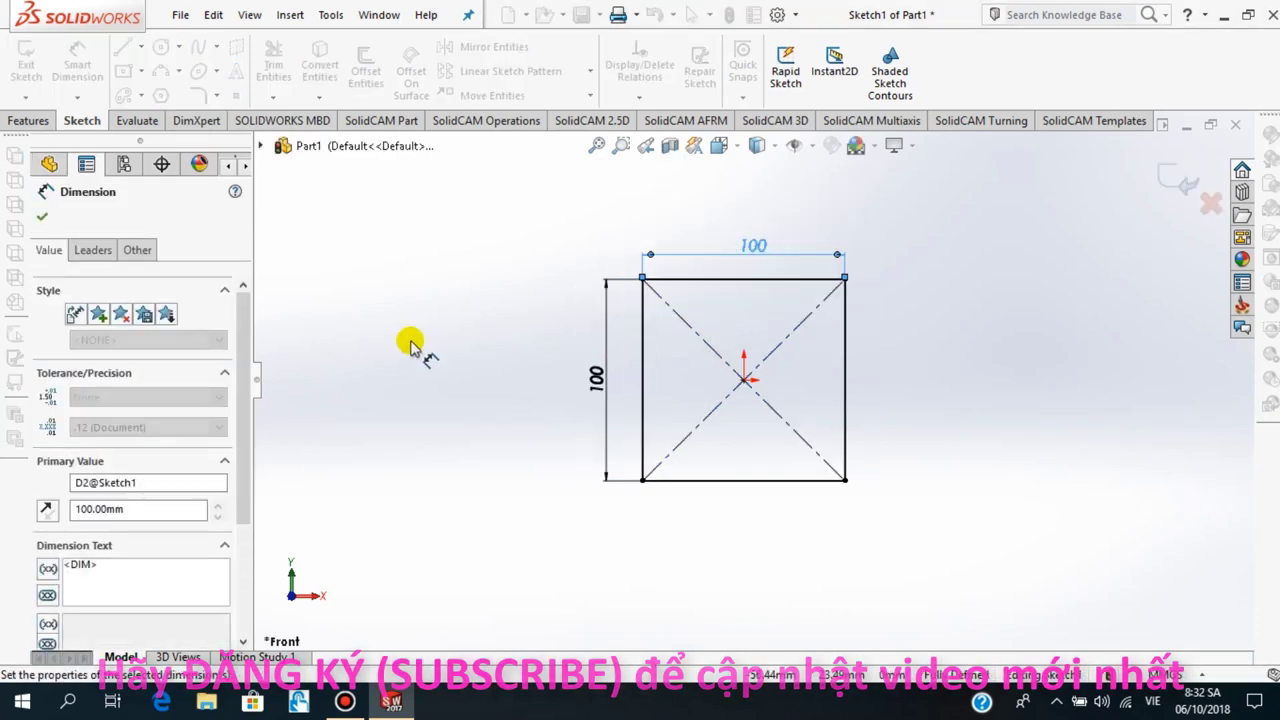
pyautogui.click(45, 213)
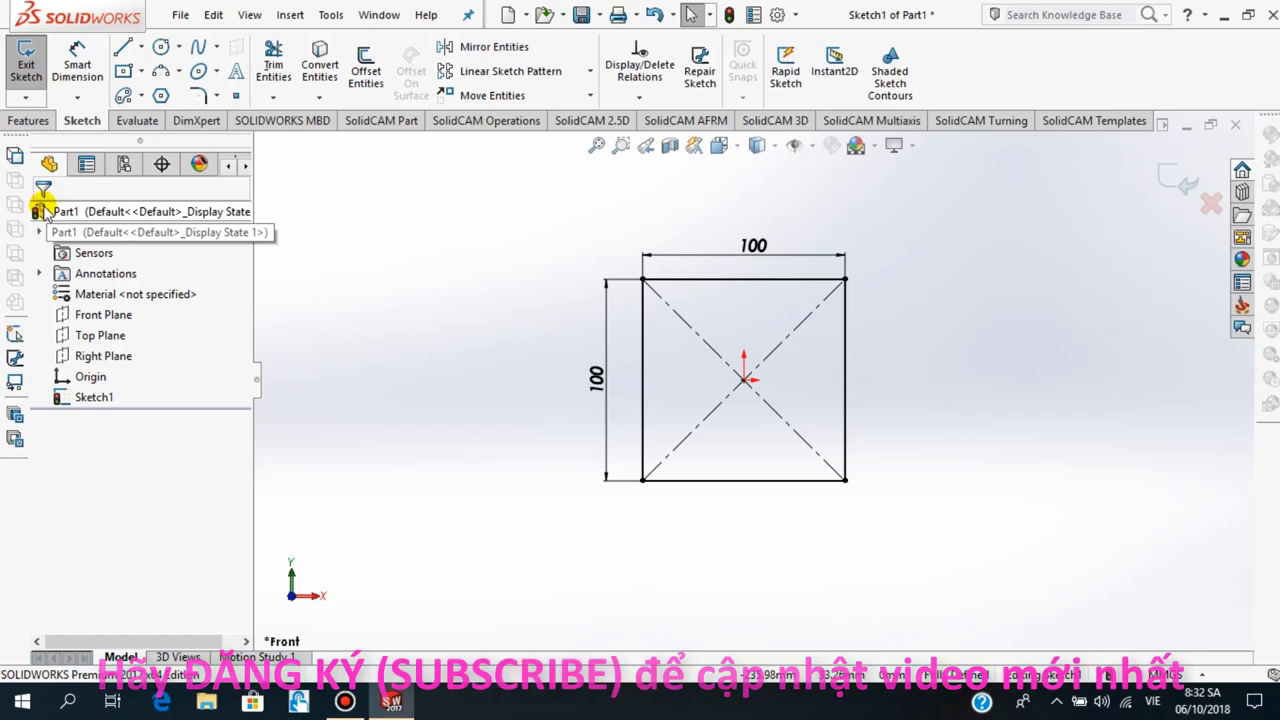
# Draw a small circle near the square's top-left corner and give it an 8 mm diameter
pyautogui.click(665, 311)
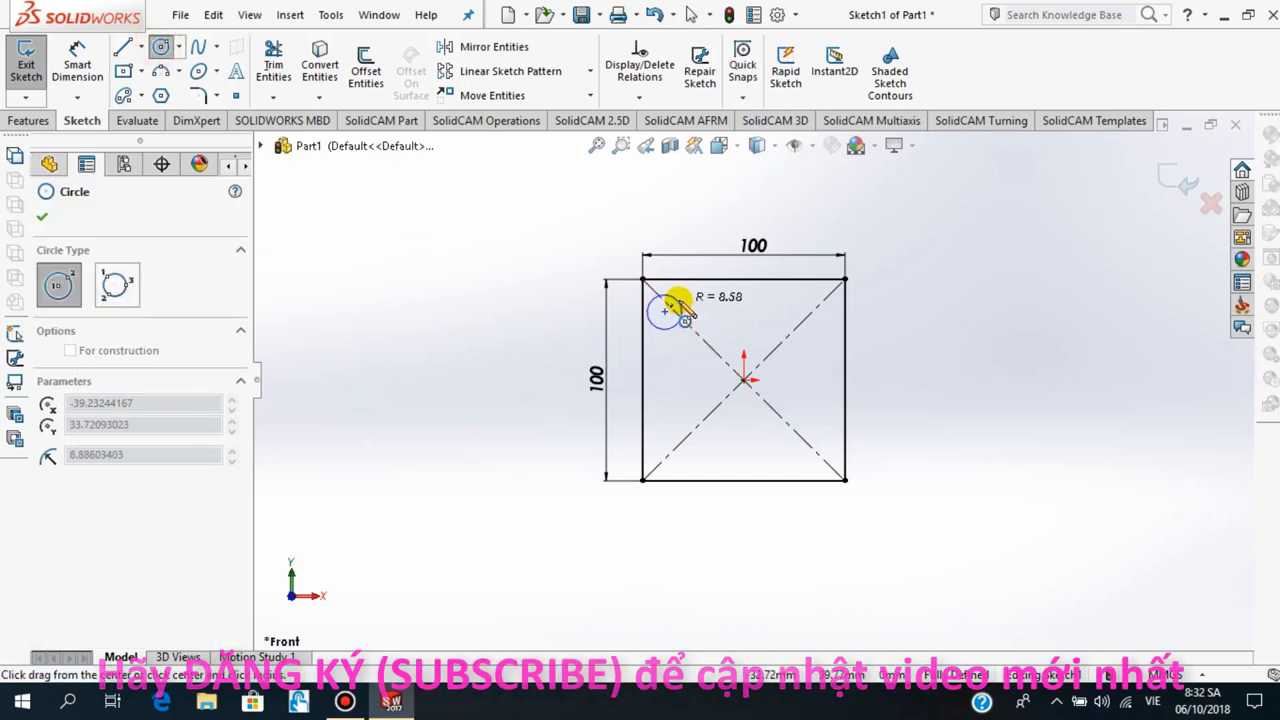
pyautogui.click(675, 298)
pyautogui.click(44, 219)
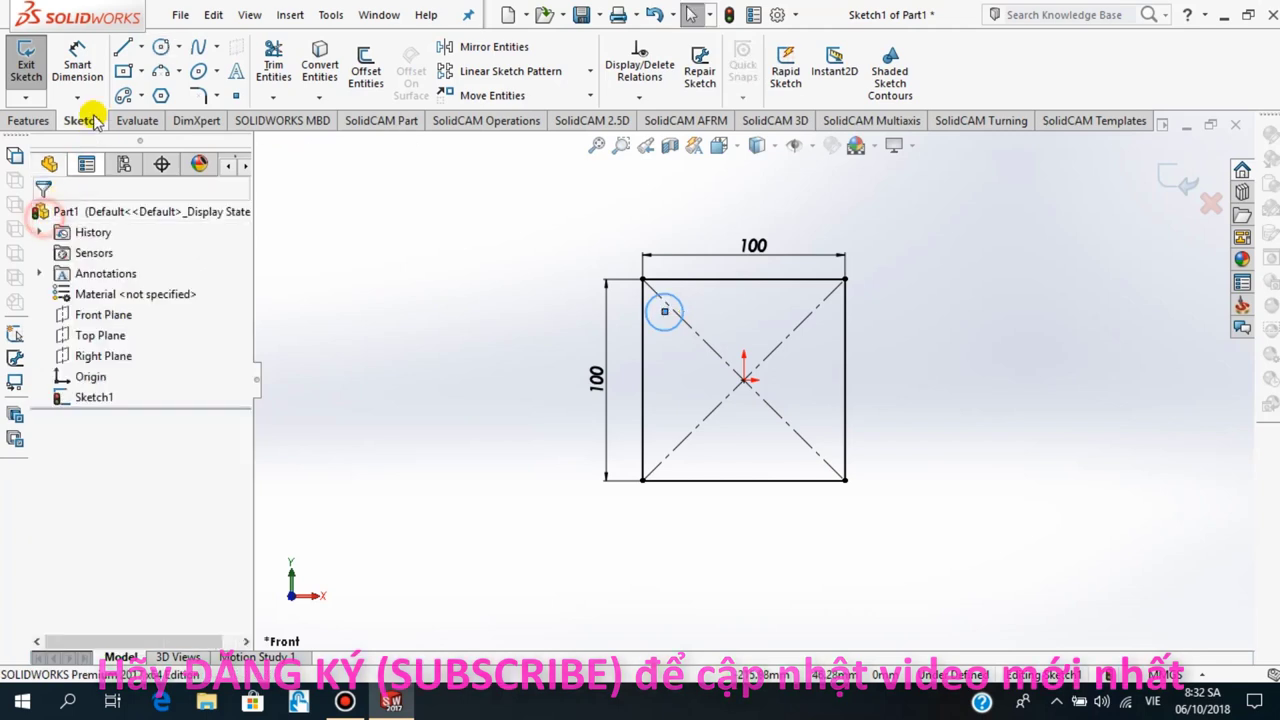
pyautogui.click(77, 65)
pyautogui.click(648, 311)
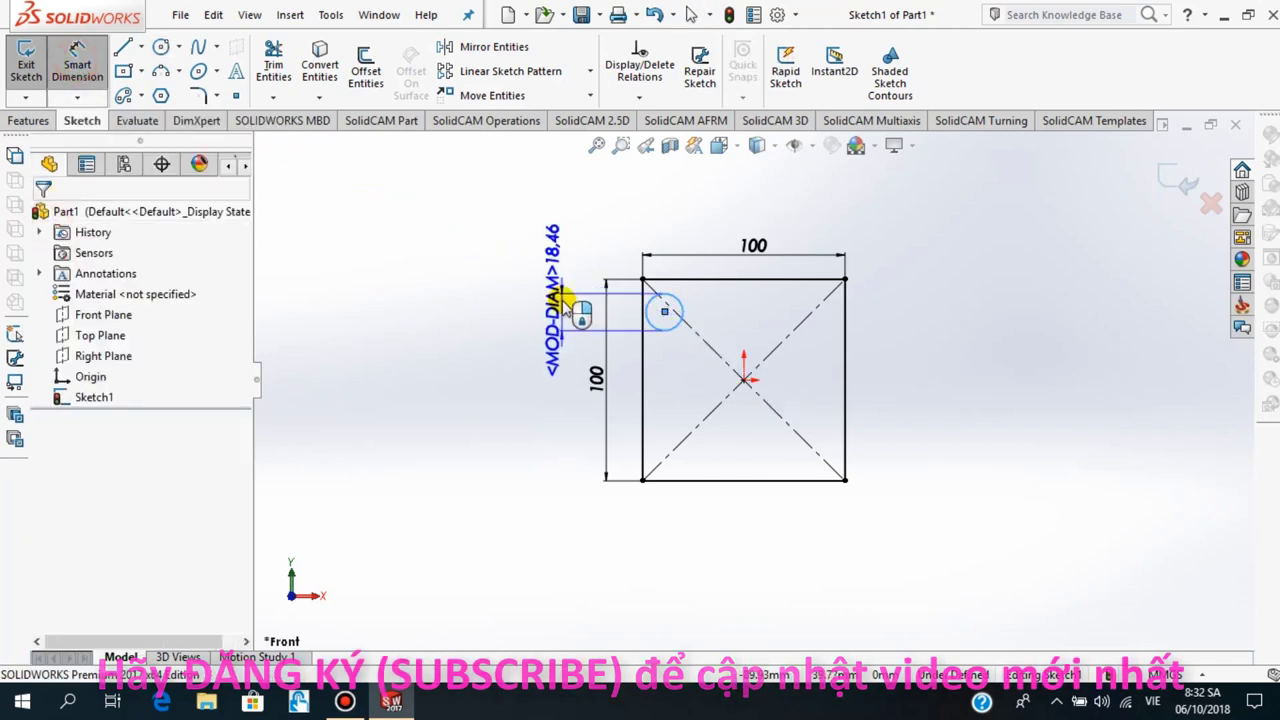
pyautogui.click(563, 300)
pyautogui.write('8')
pyautogui.press('Return')
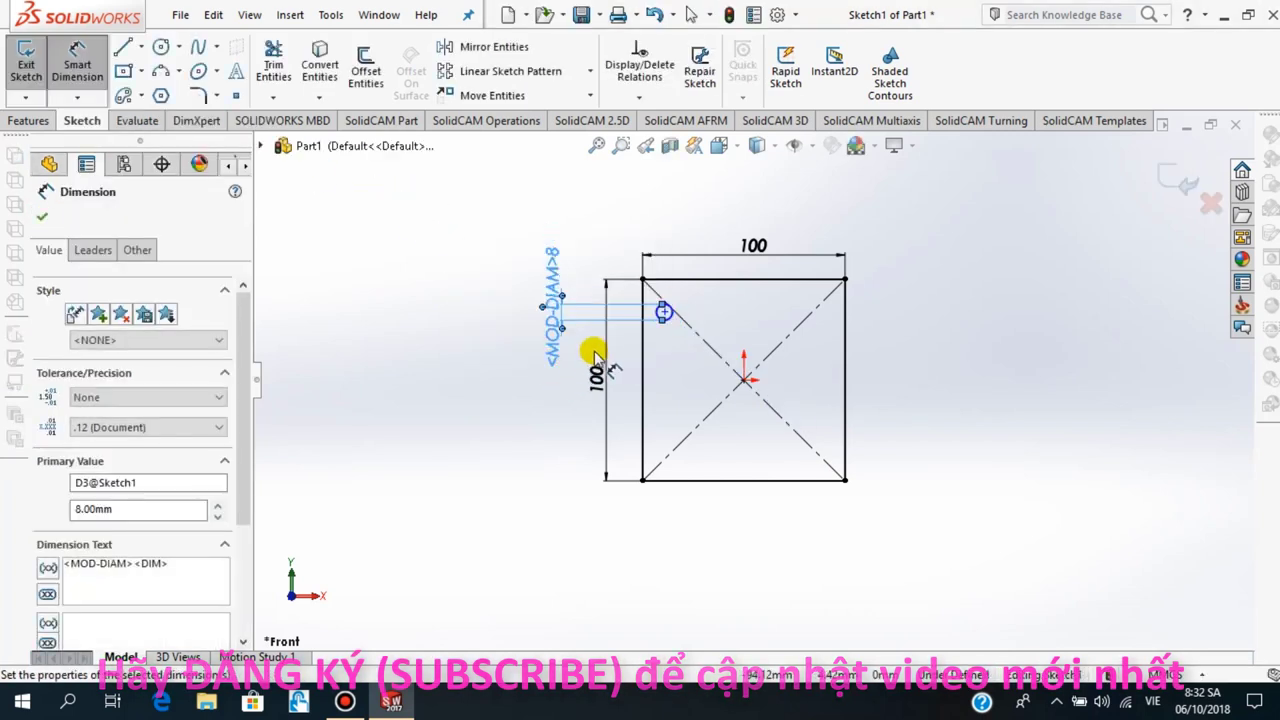
# Dimension the circle centre 10 mm from the square's left edge
pyautogui.scroll(-3, 680, 320)
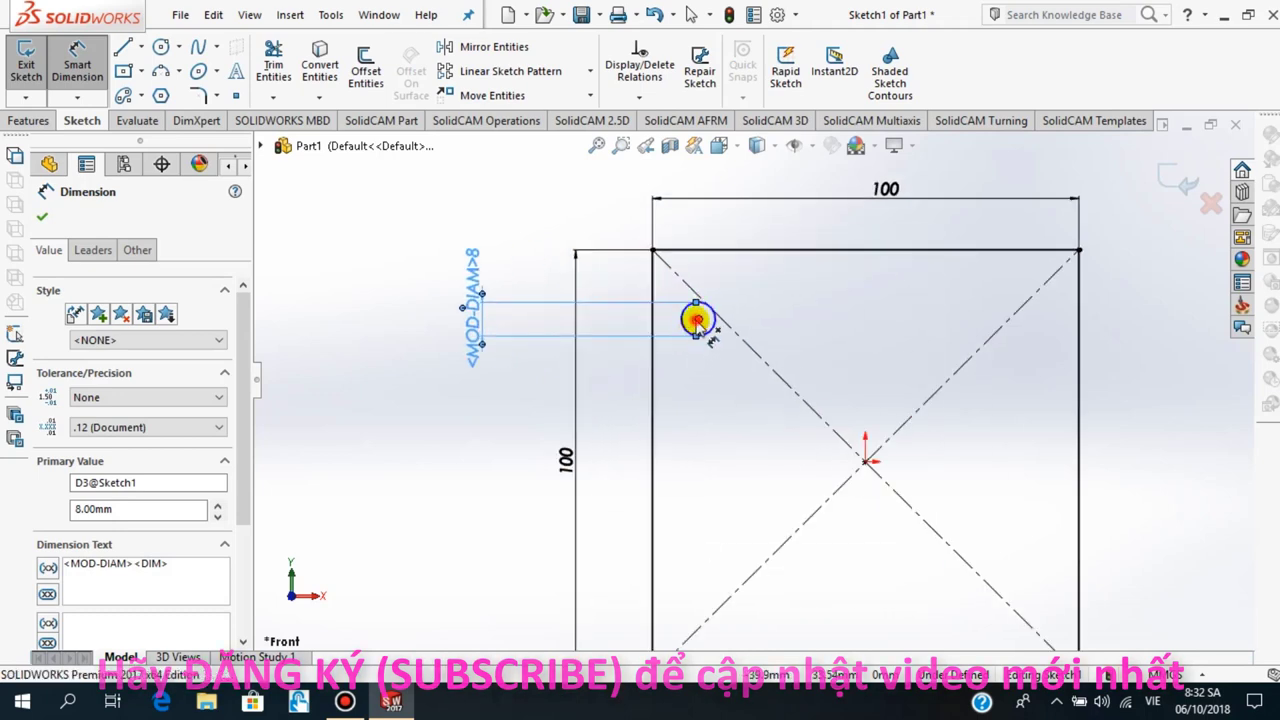
pyautogui.click(697, 320)
pyautogui.click(652, 325)
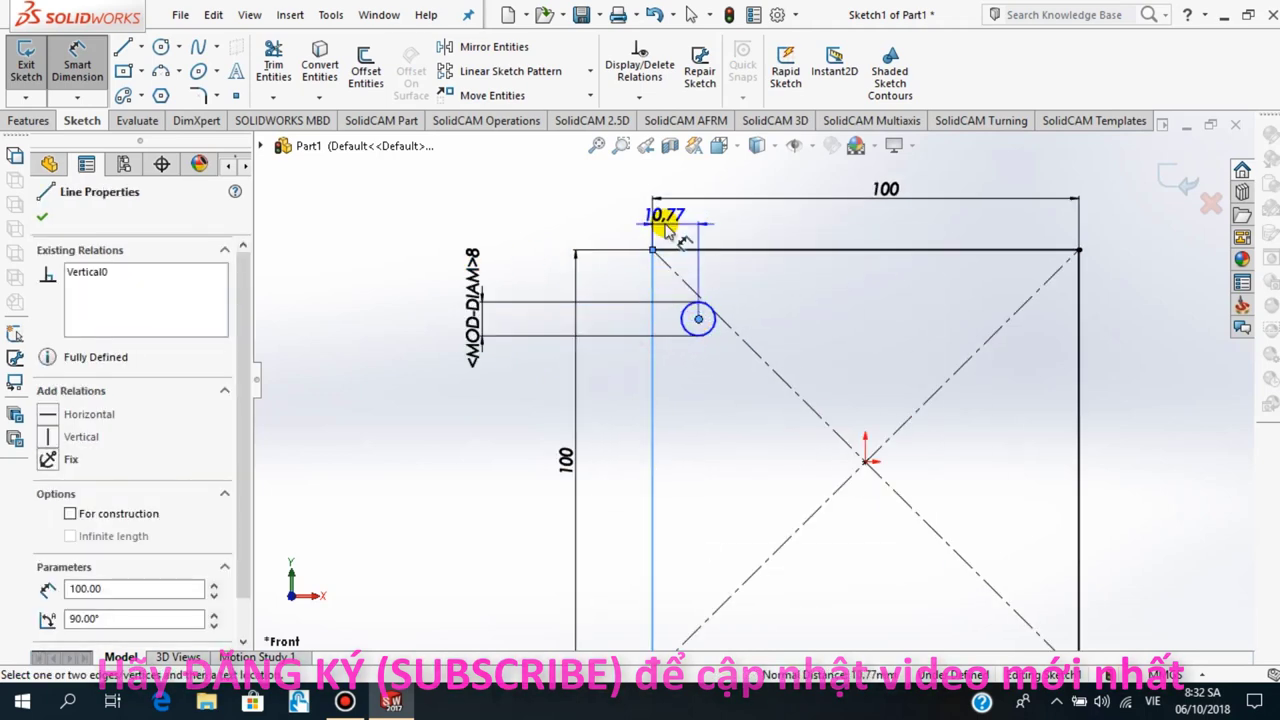
pyautogui.click(675, 228)
pyautogui.write('10')
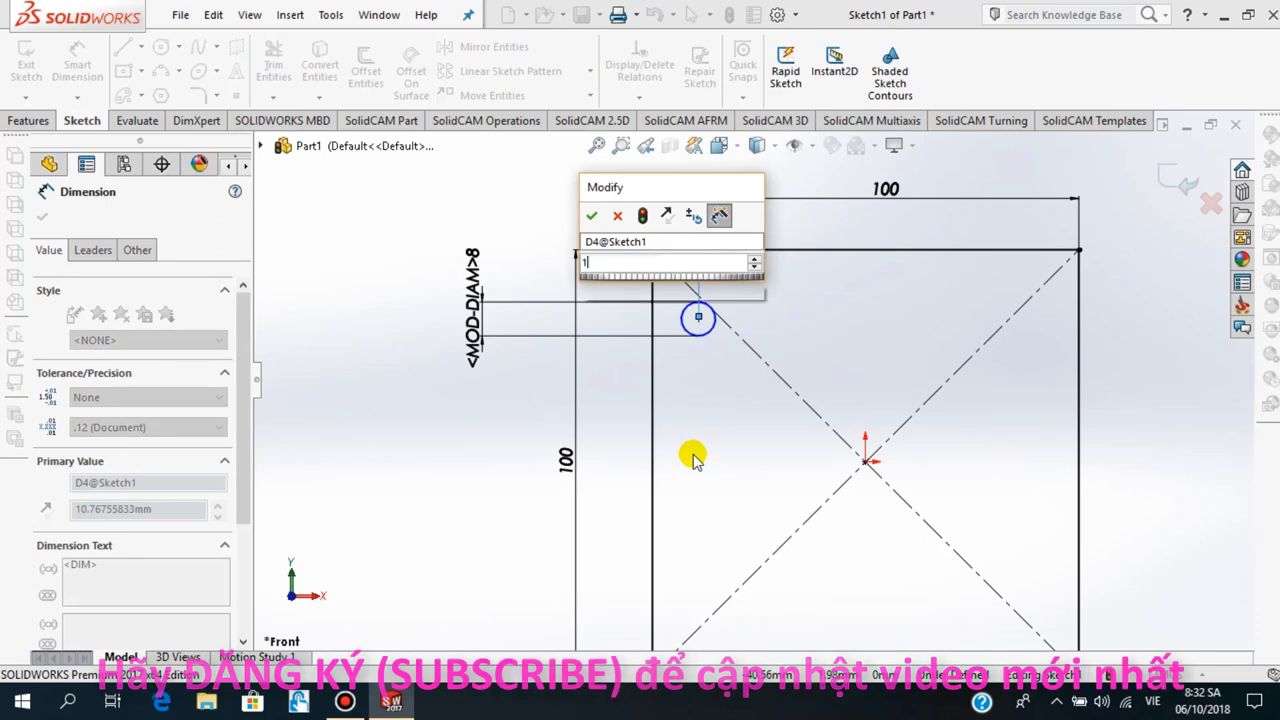
pyautogui.press('Return')
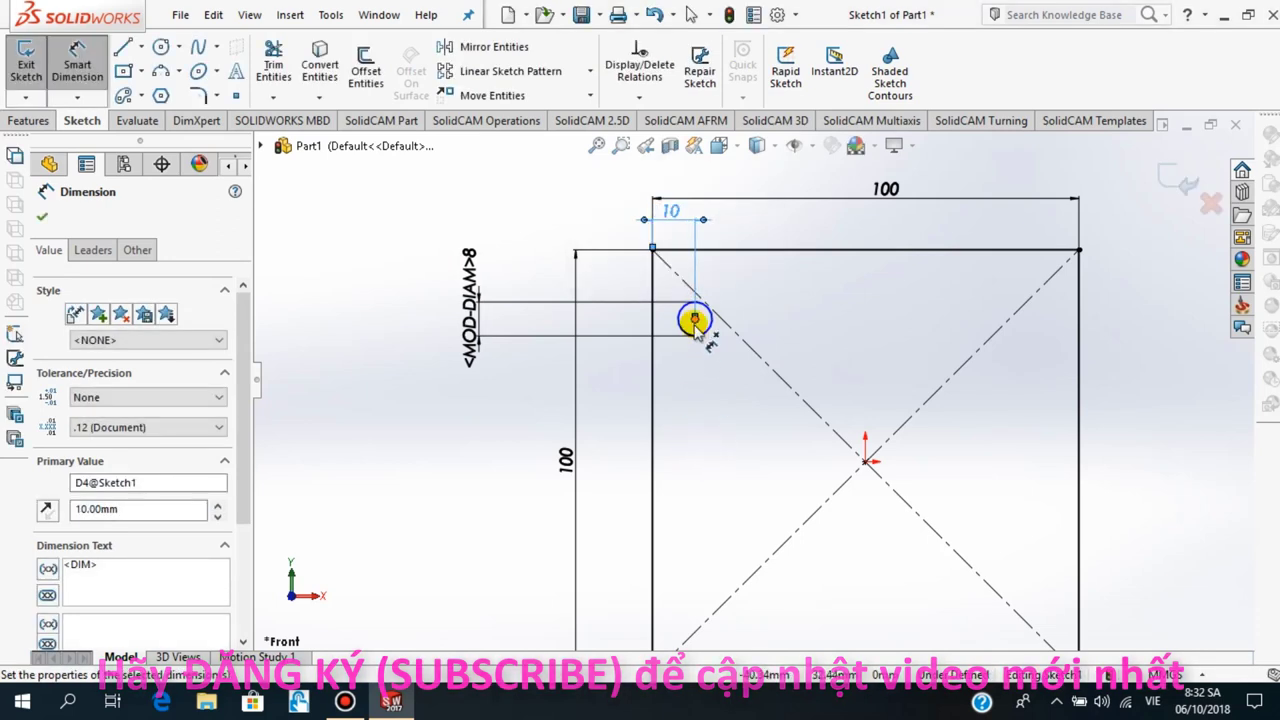
pyautogui.click(694, 320)
pyautogui.click(653, 328)
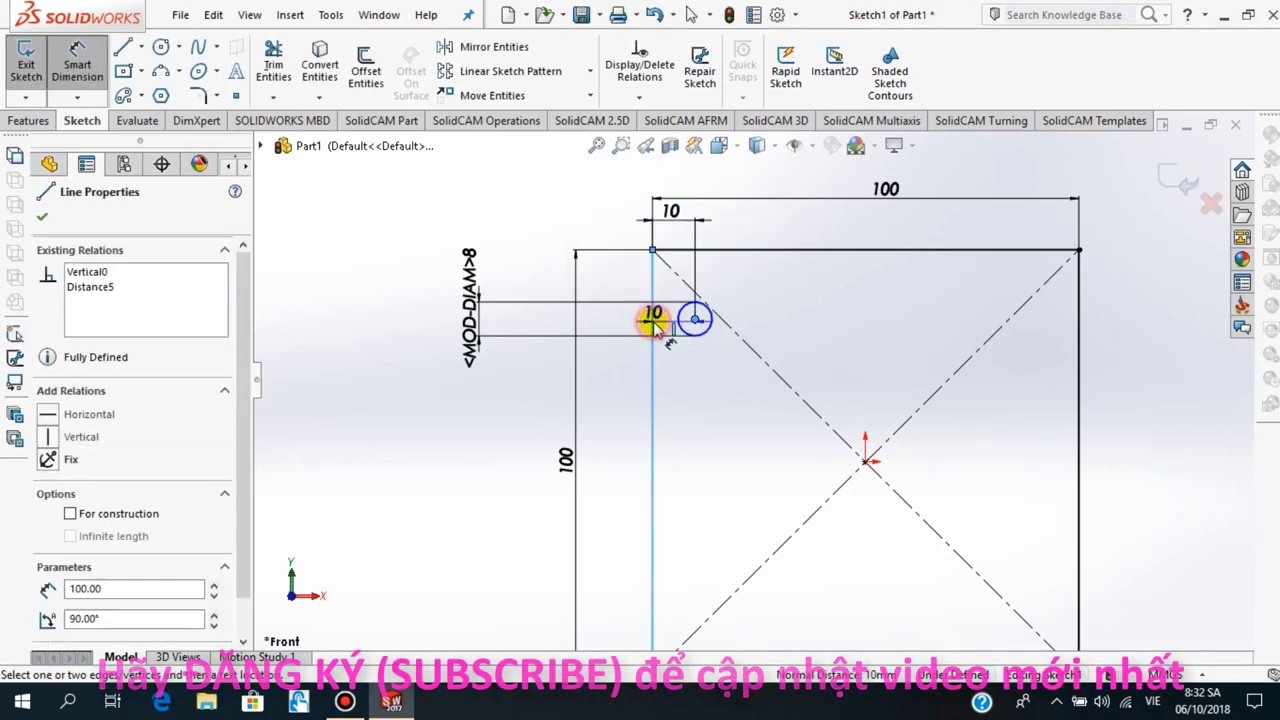
pyautogui.press('Escape')
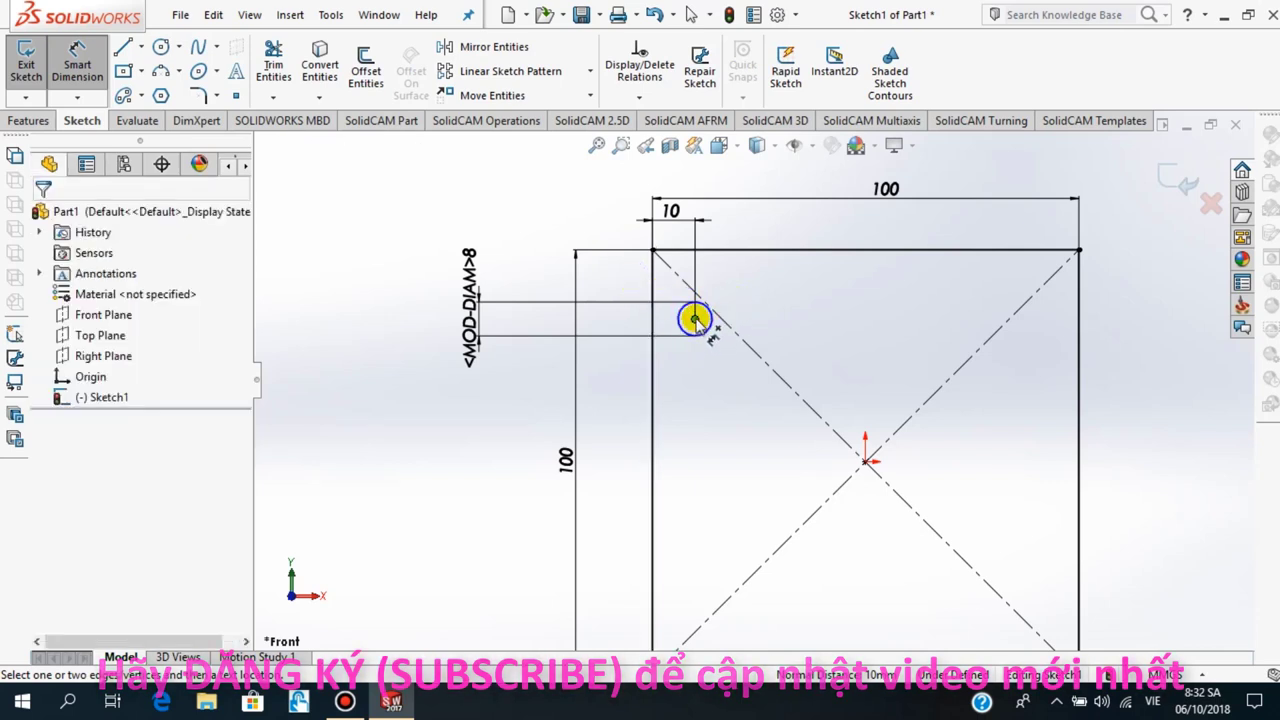
# Dimension the circle centre 10 mm below the square's top edge and fit the view
pyautogui.click(695, 319)
pyautogui.click(709, 250)
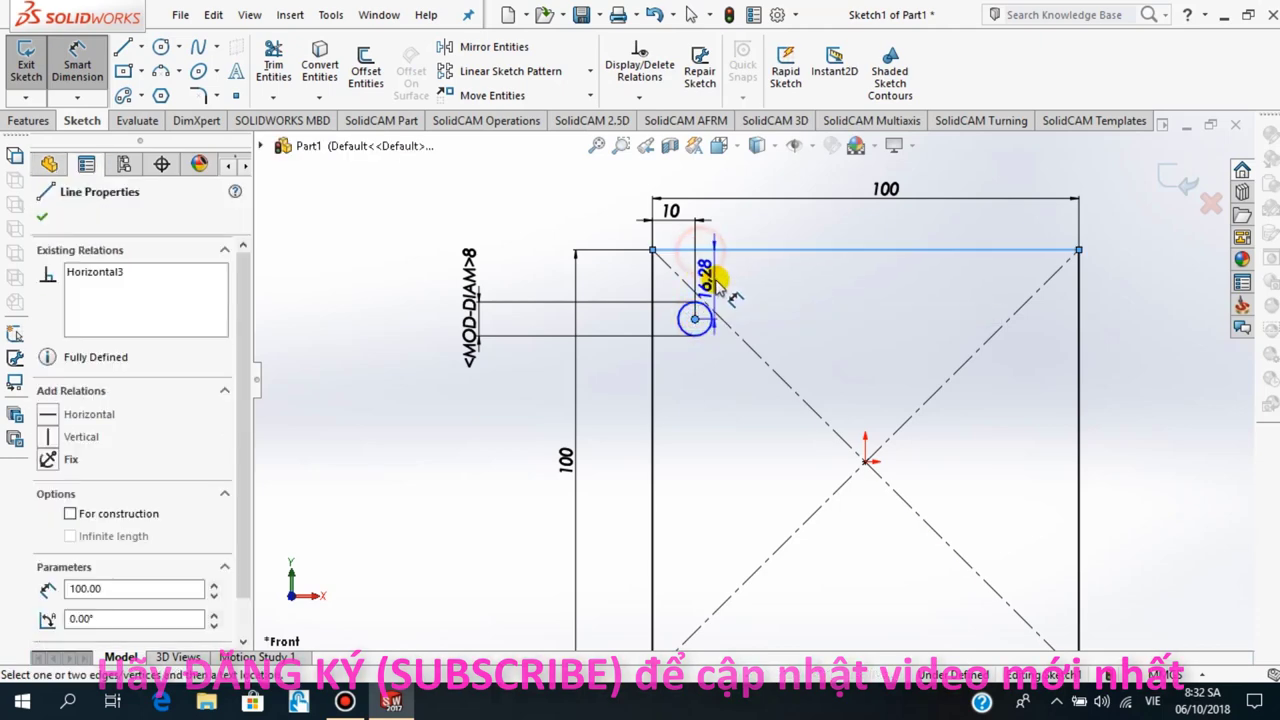
pyautogui.click(618, 280)
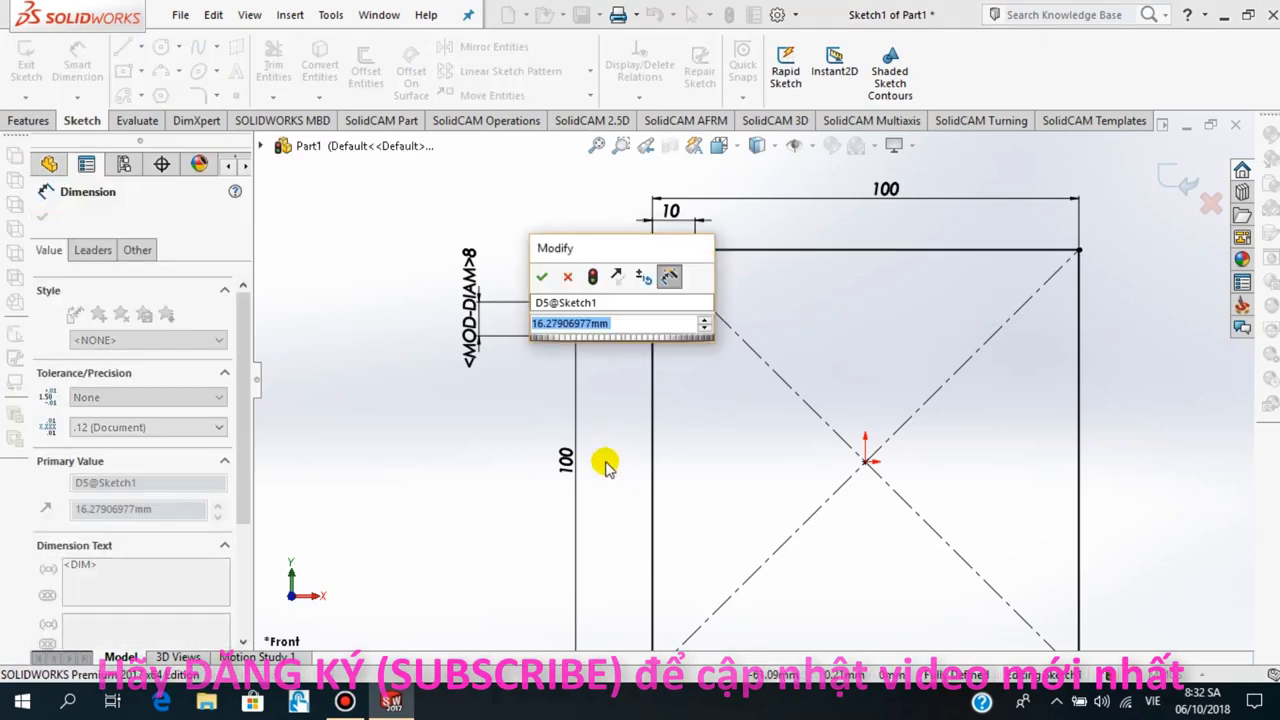
pyautogui.write('10')
pyautogui.press('Return')
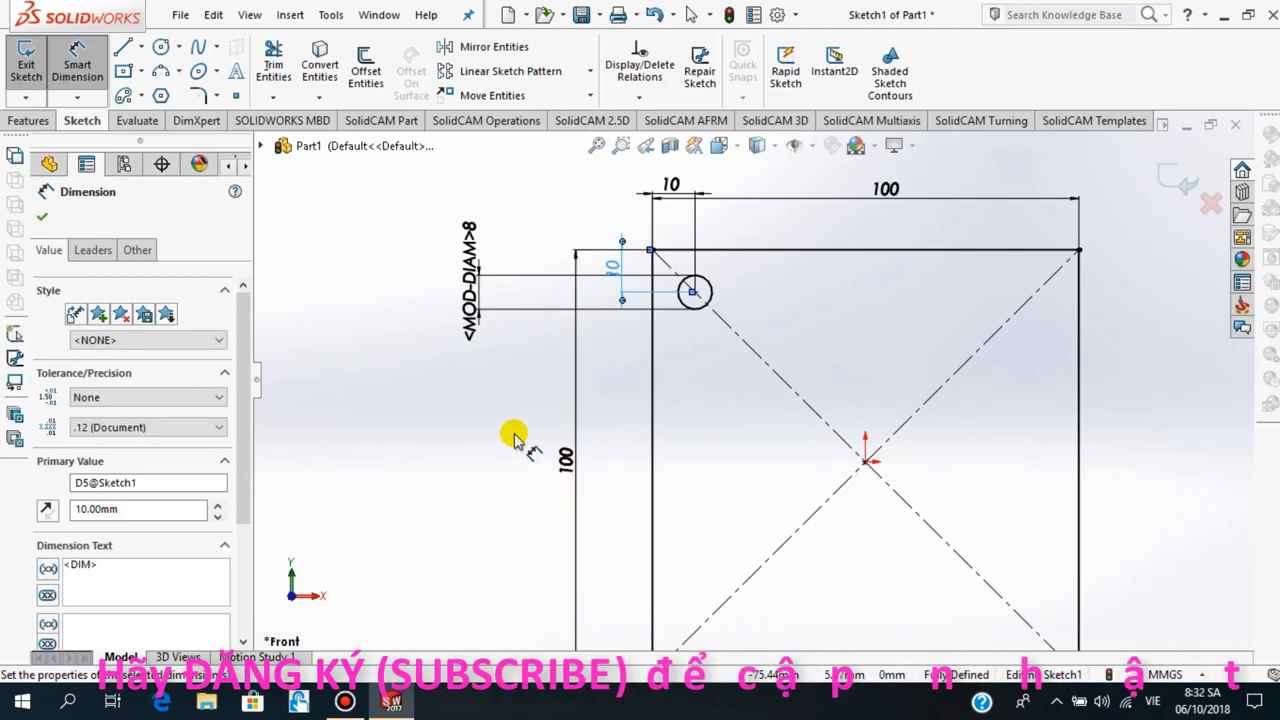
pyautogui.click(42, 216)
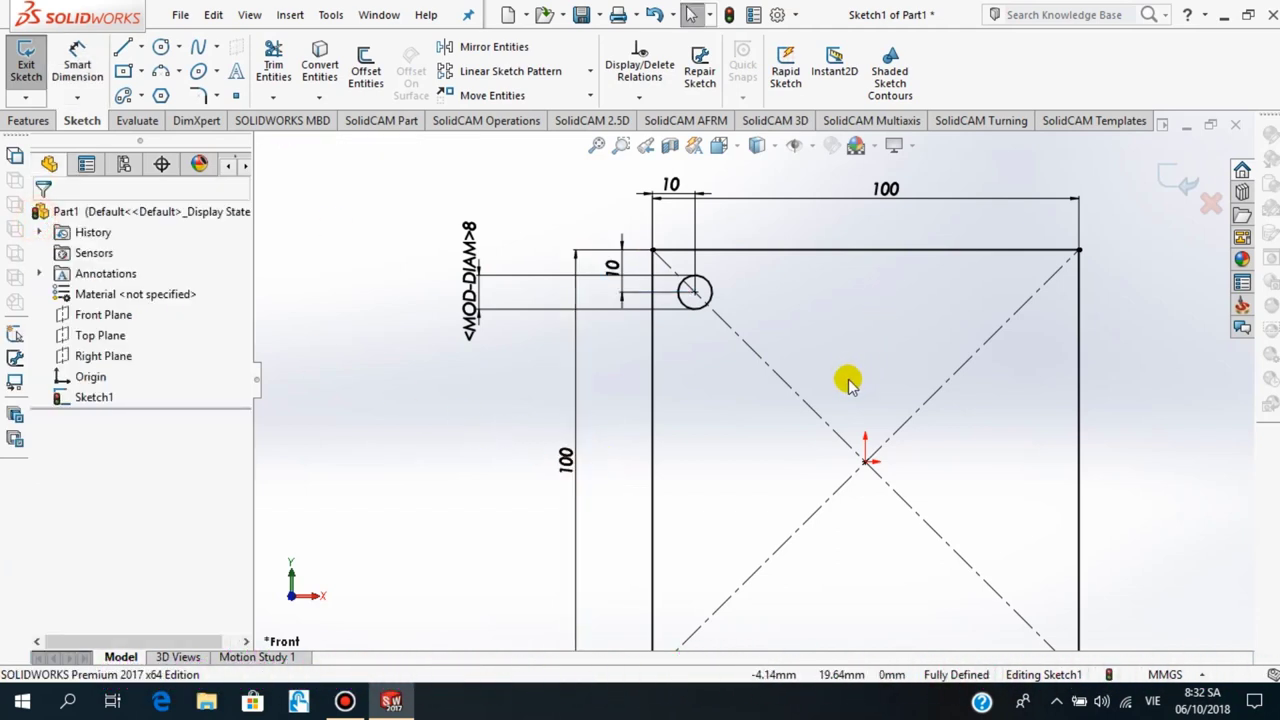
pyautogui.press('f')
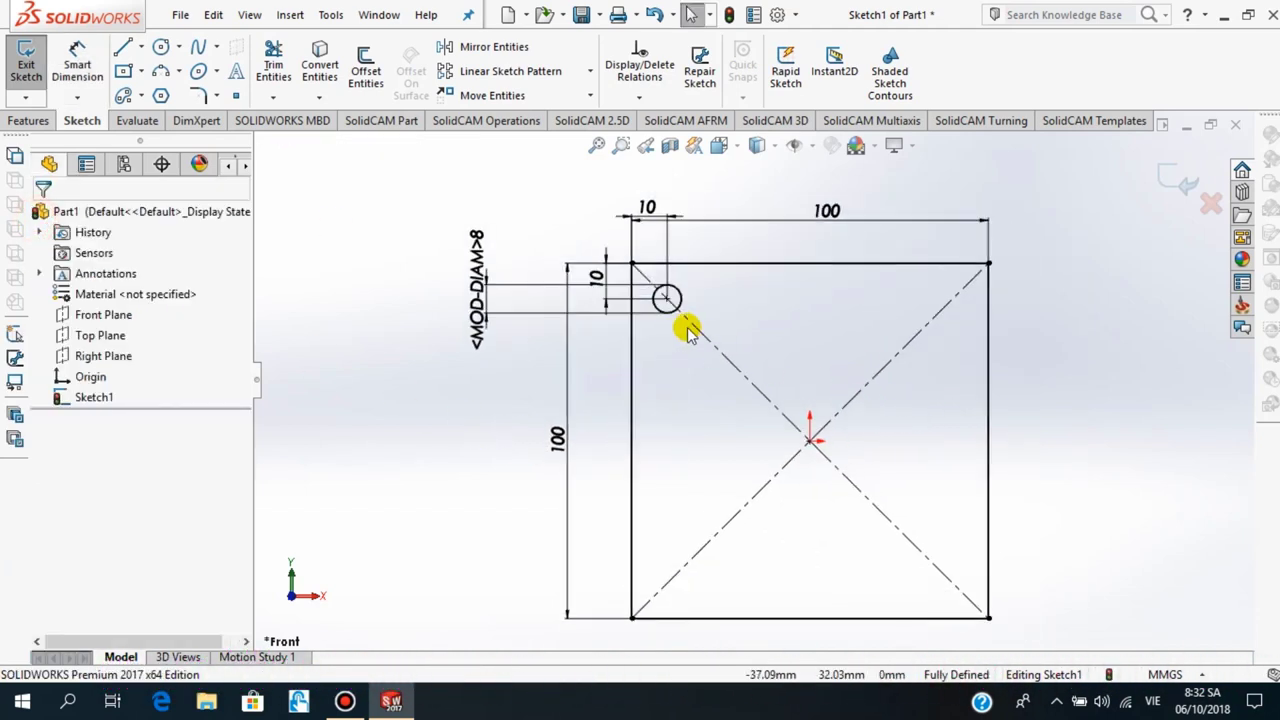
# Linear-pattern the Ø8 circle into 9 instances spaced 10 mm along X
pyautogui.click(591, 72)
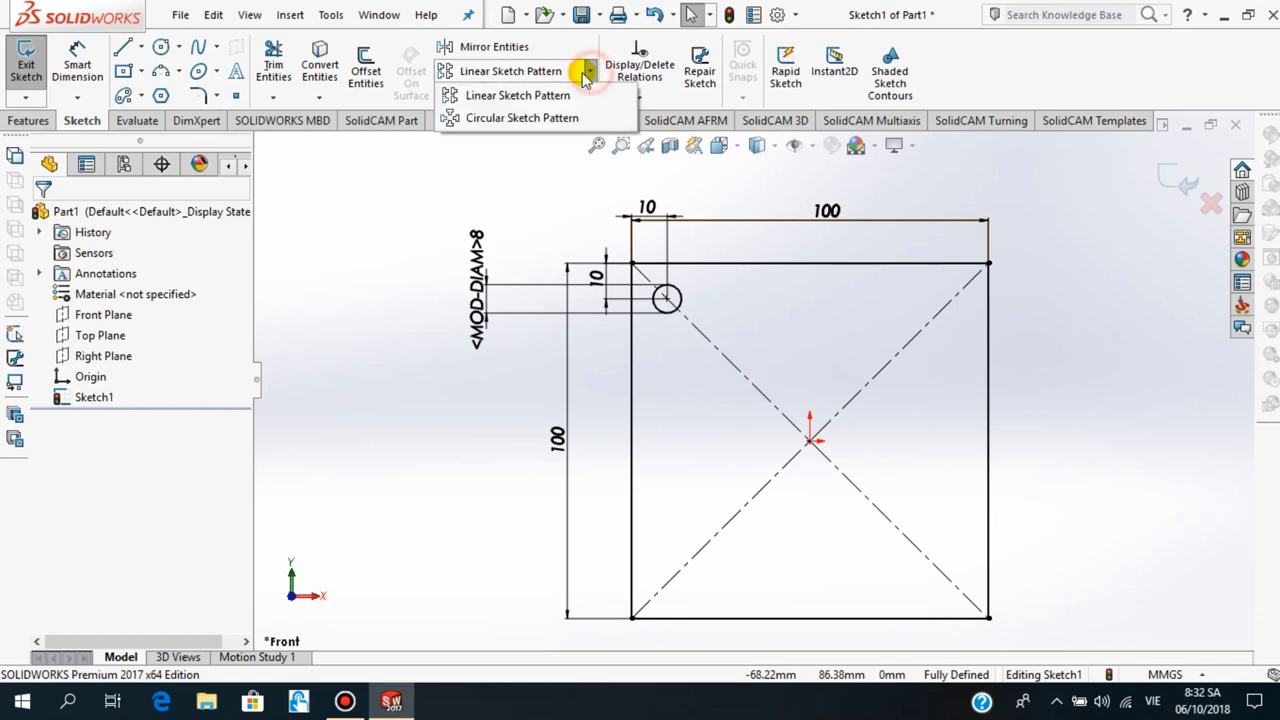
pyautogui.click(533, 97)
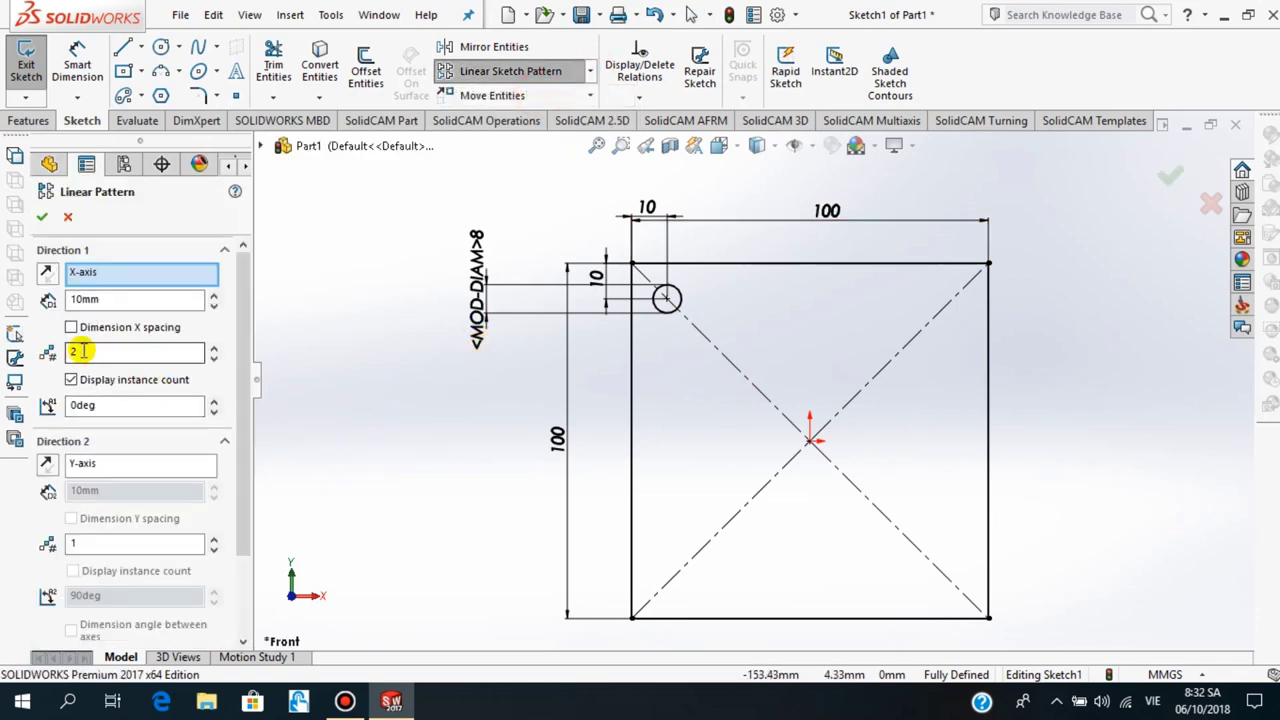
pyautogui.doubleClick(85, 298)
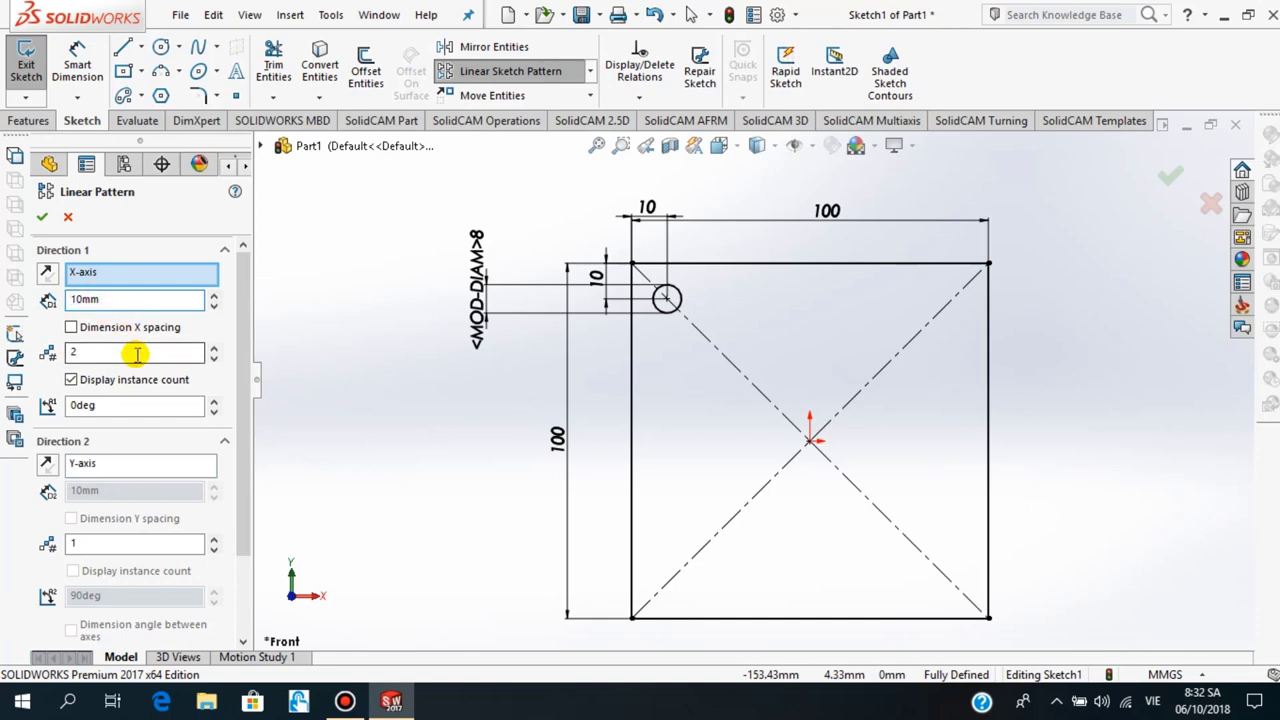
pyautogui.click(674, 310)
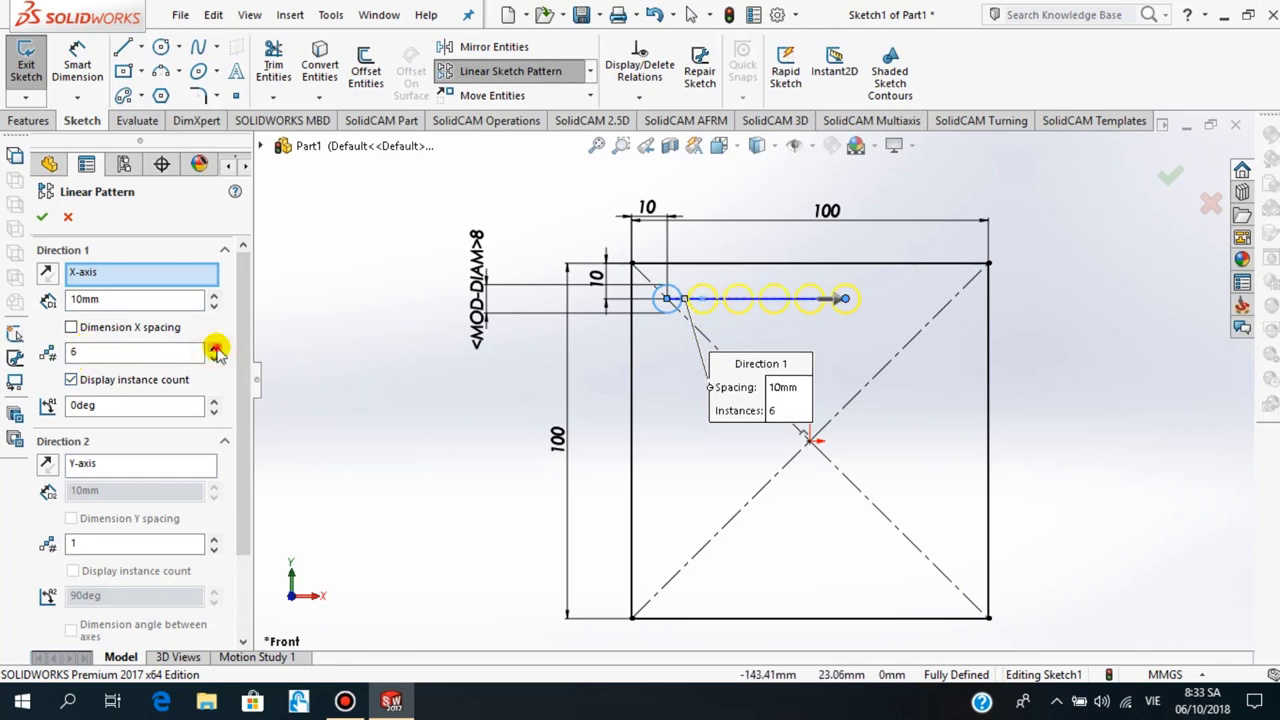
pyautogui.click(213, 346)
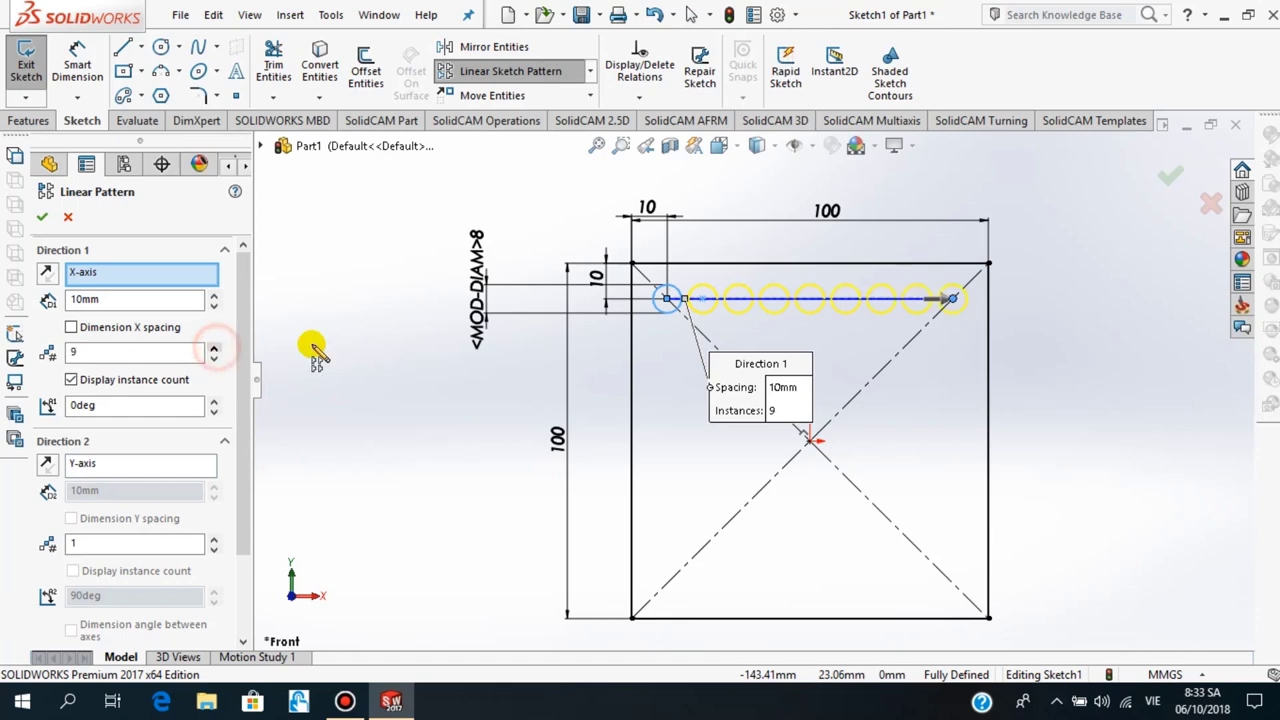
pyautogui.click(47, 272)
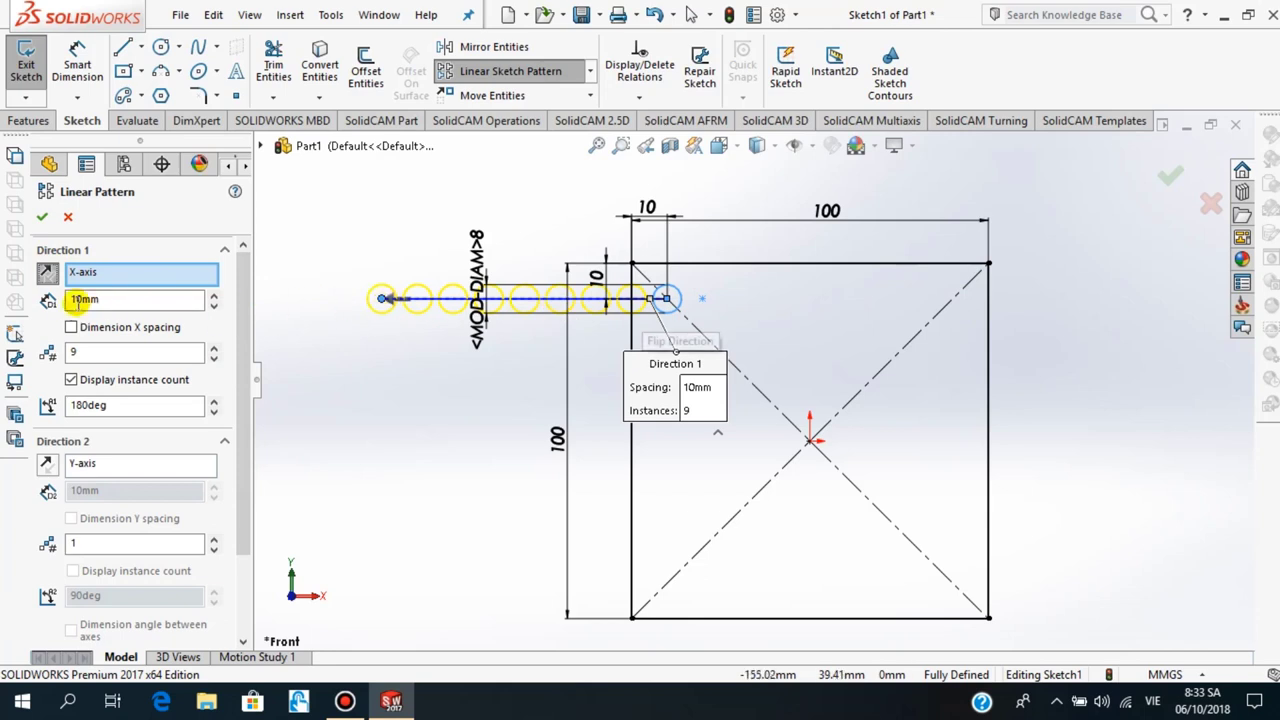
pyautogui.click(47, 272)
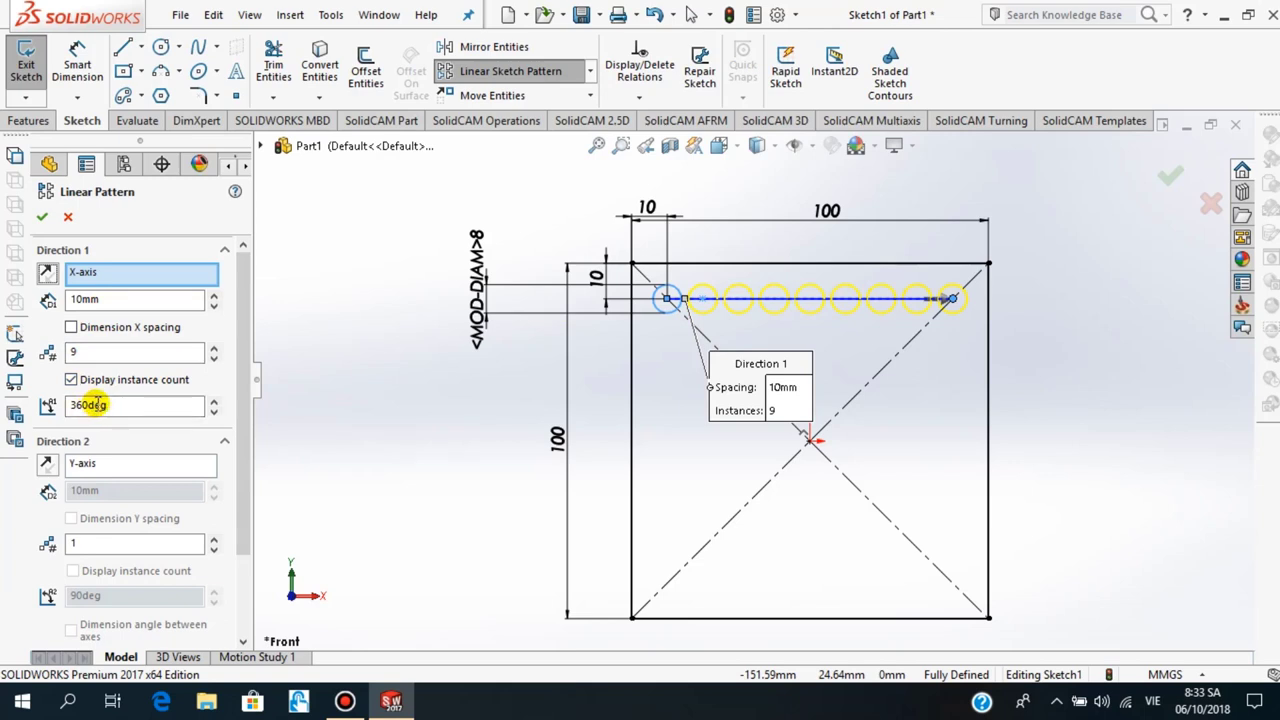
pyautogui.click(42, 216)
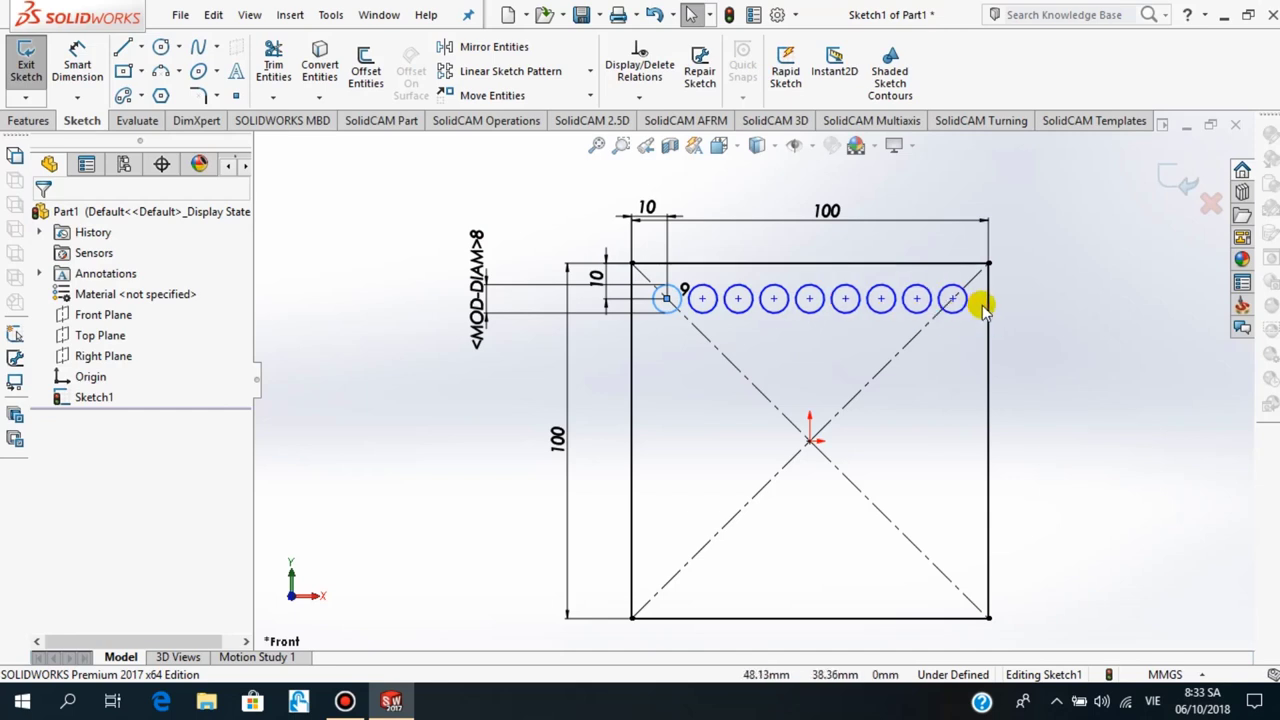
pyautogui.scroll(4, 1040, 410)
pyautogui.scroll(-2, 1000, 420)
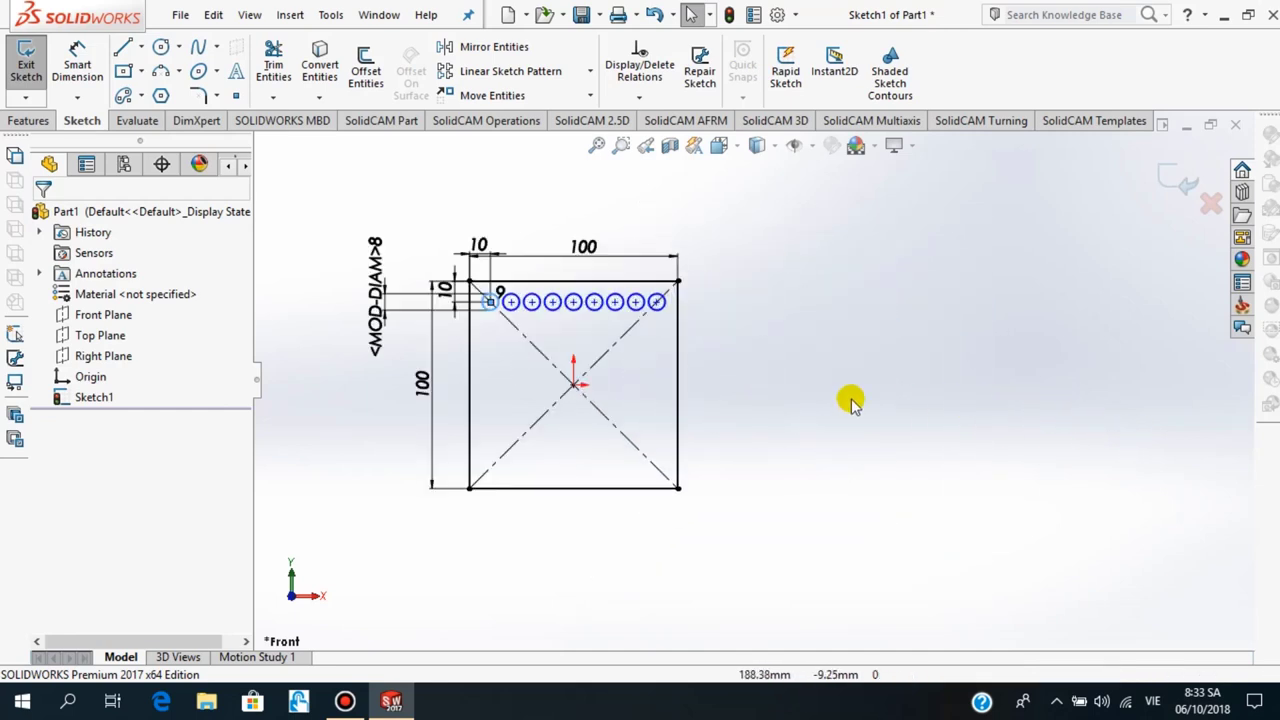
pyautogui.scroll(1, 649, 365)
pyautogui.scroll(1, 509, 330)
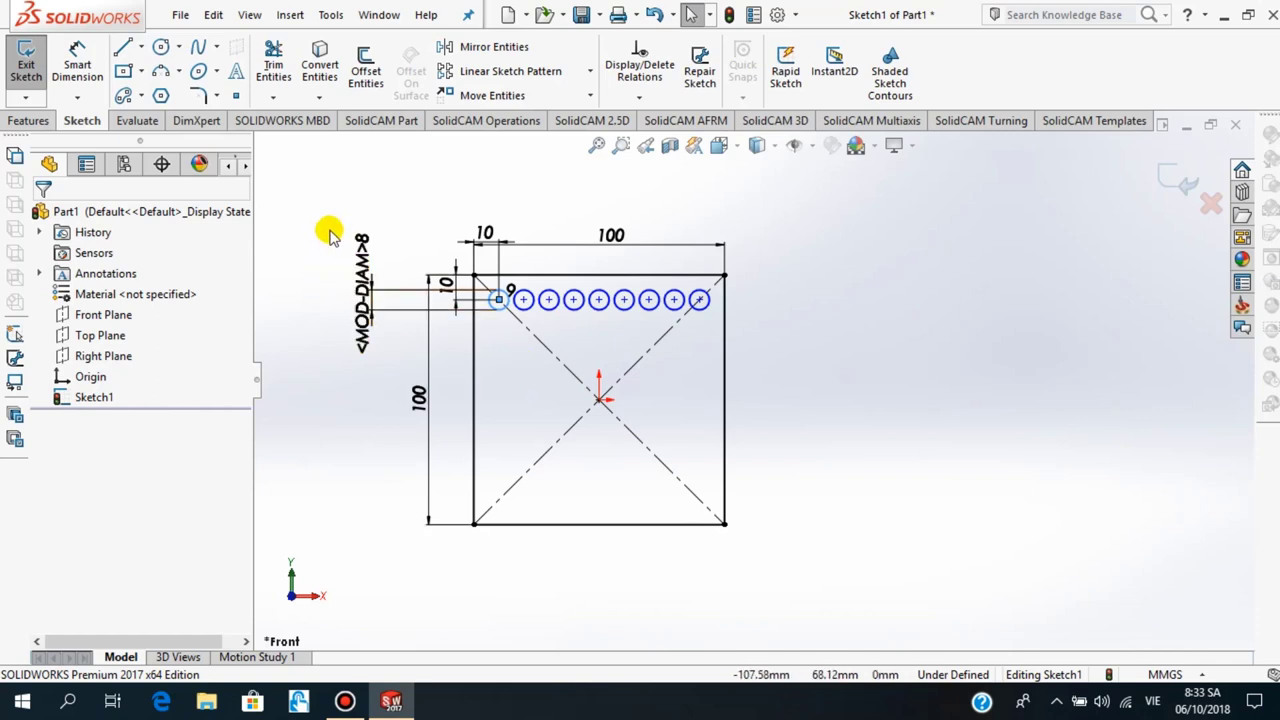
# Draw a corner rectangle to the right of the square, matching its height
pyautogui.click(125, 73)
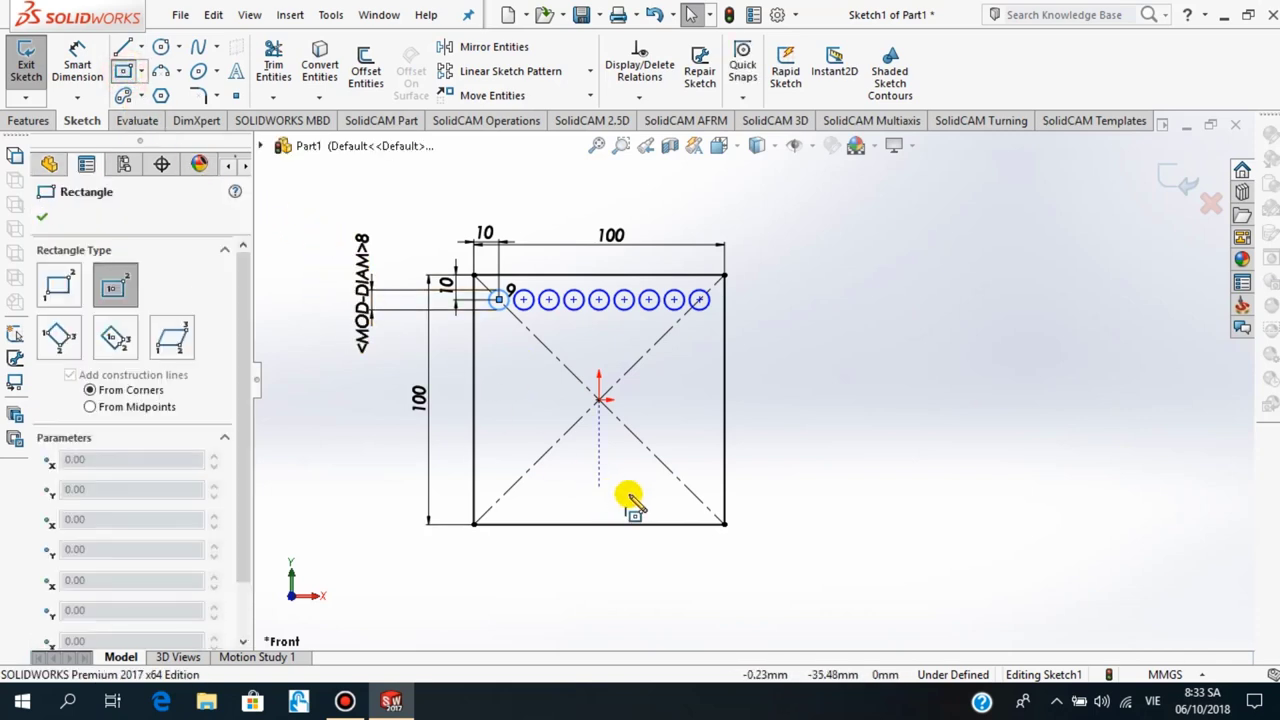
pyautogui.click(777, 524)
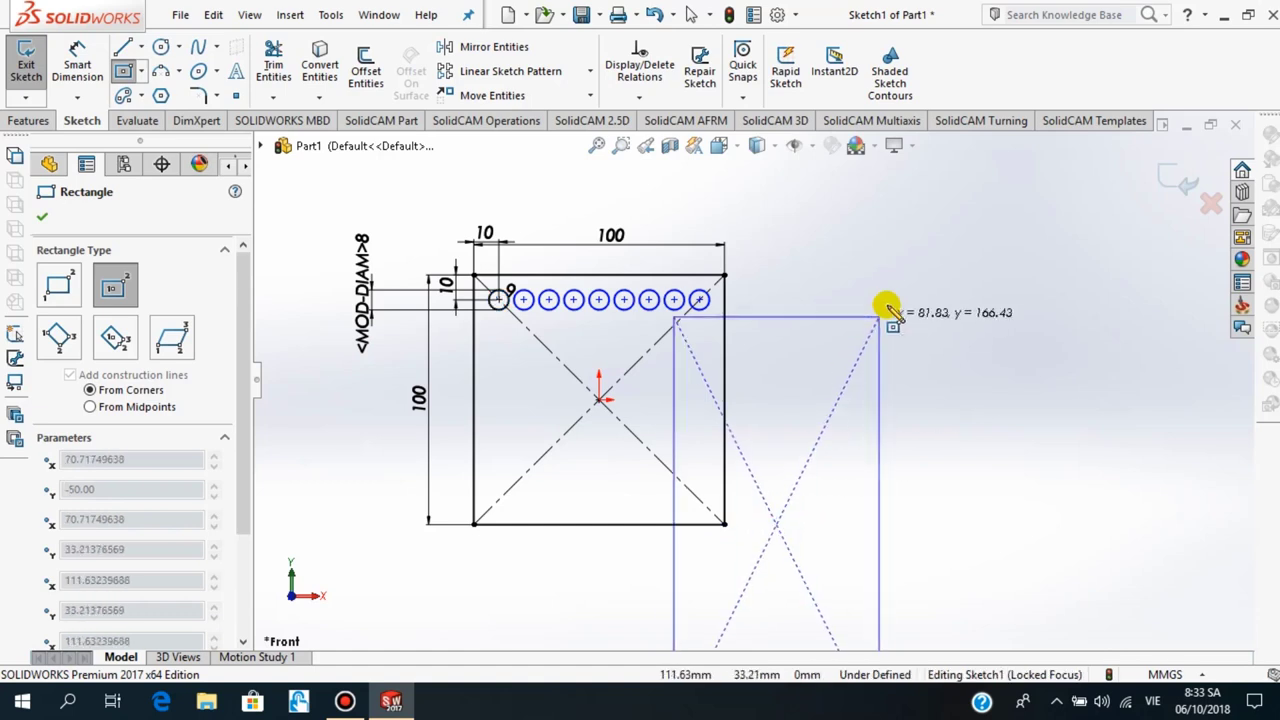
pyautogui.press('Escape')
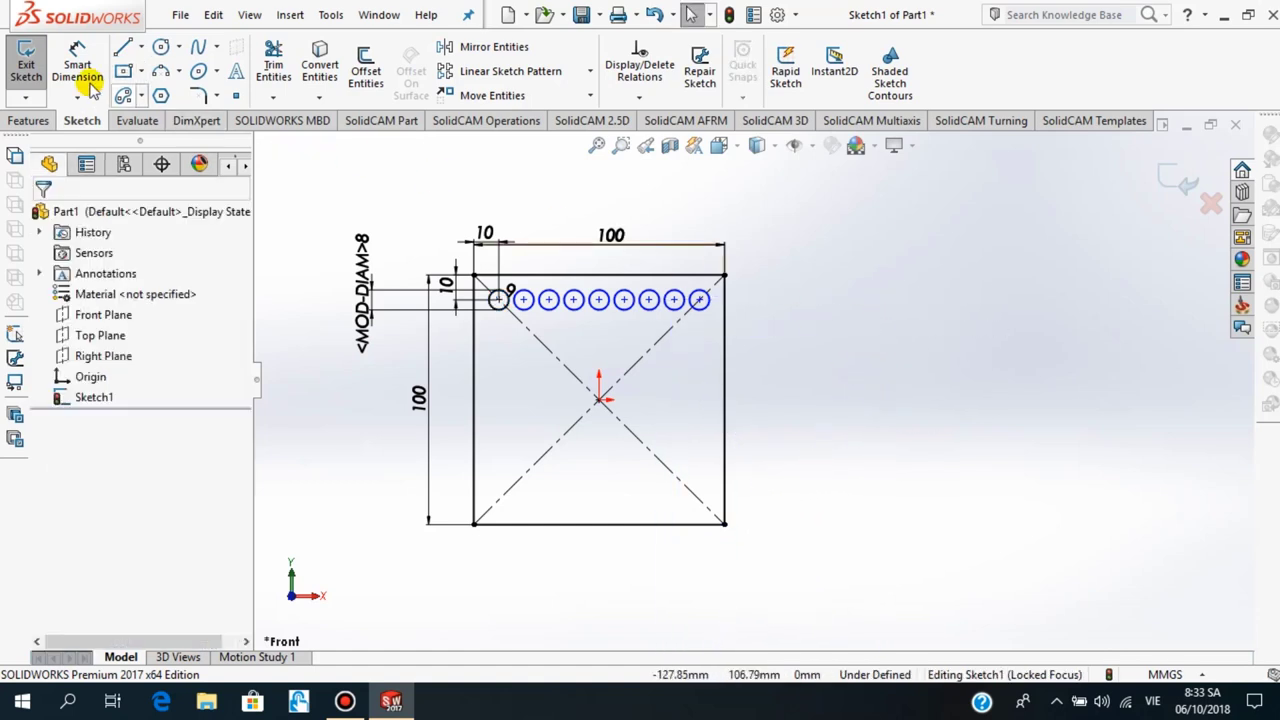
pyautogui.click(141, 71)
pyautogui.click(160, 95)
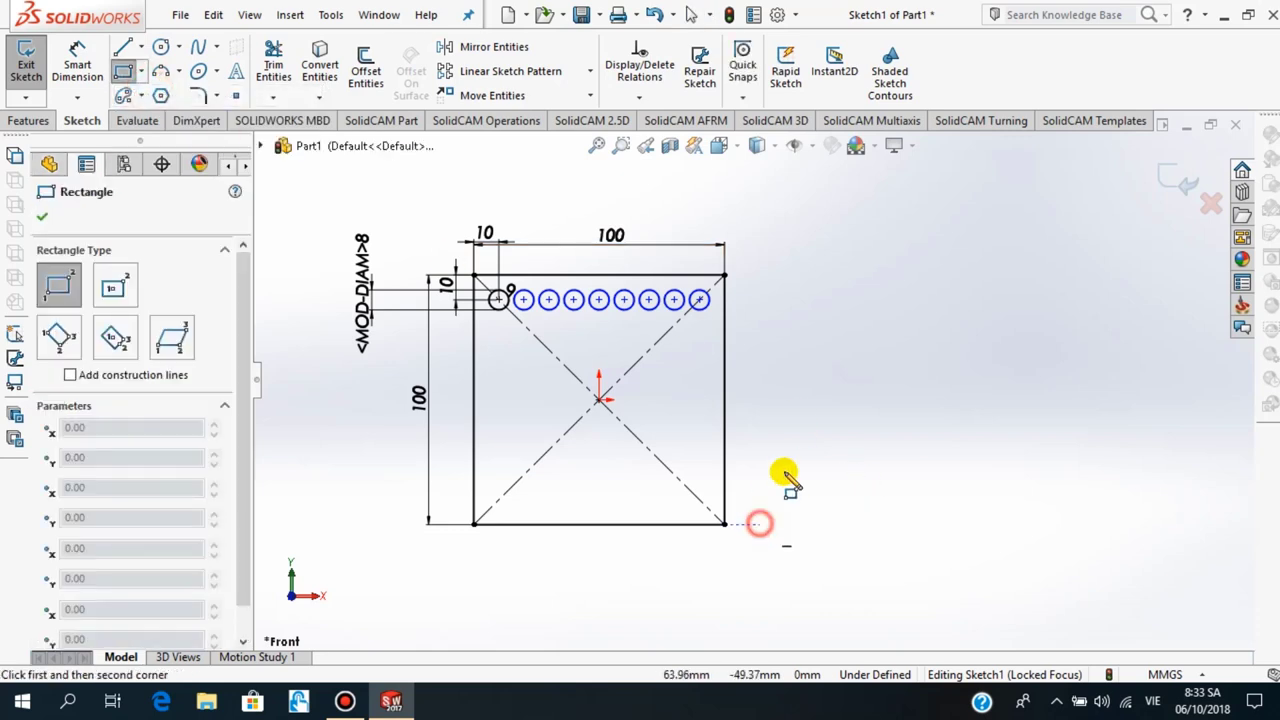
pyautogui.click(759, 523)
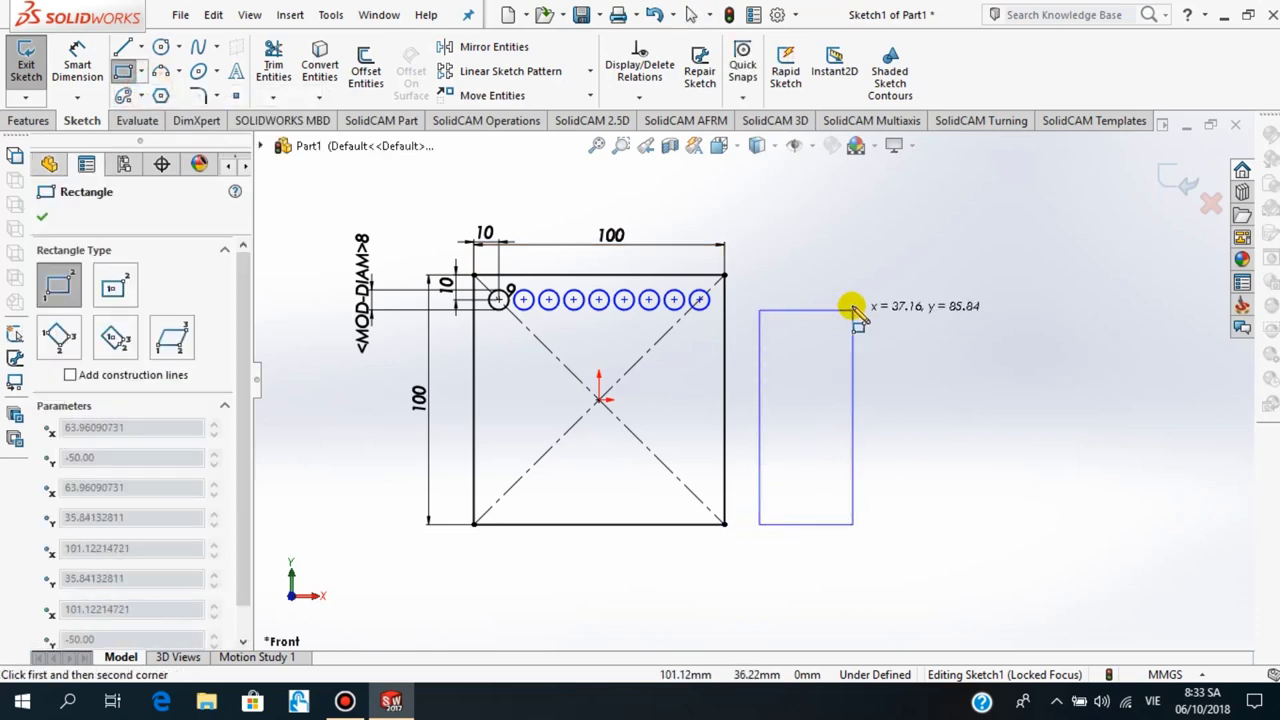
pyautogui.click(976, 274)
pyautogui.click(42, 216)
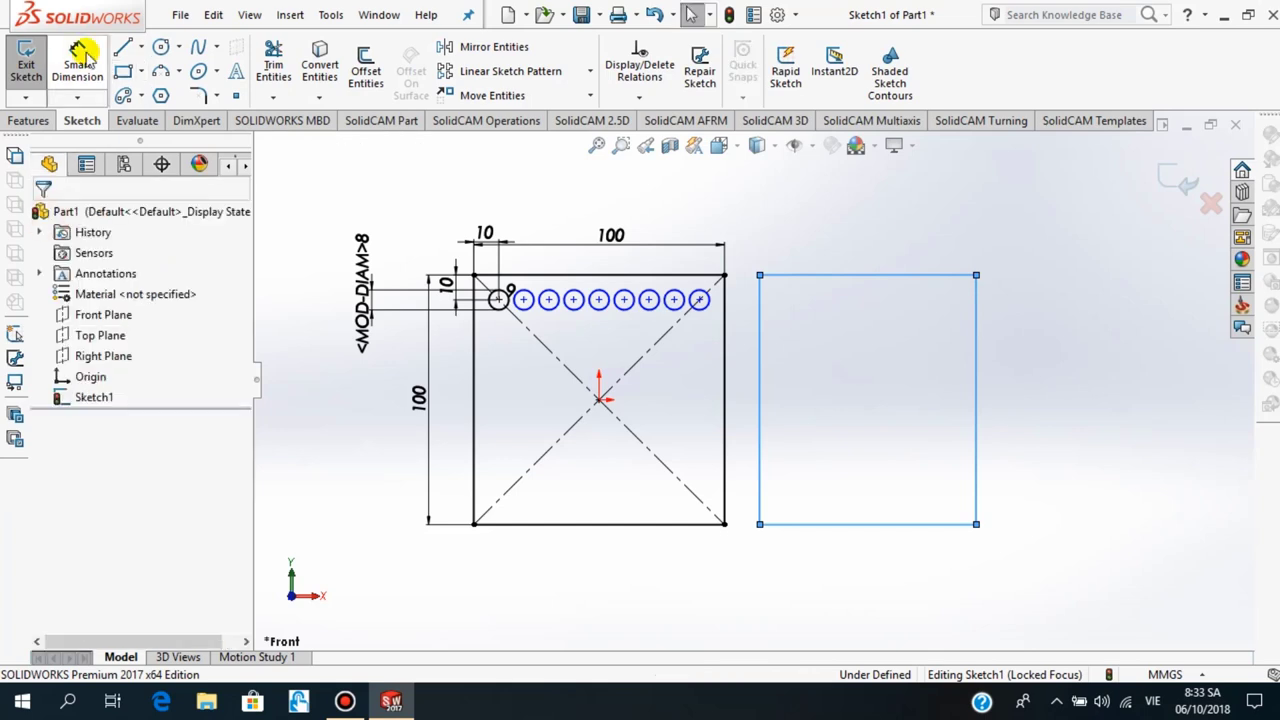
# Dimension the new rectangle's top edge to 100 mm
pyautogui.click(84, 58)
pyautogui.click(834, 278)
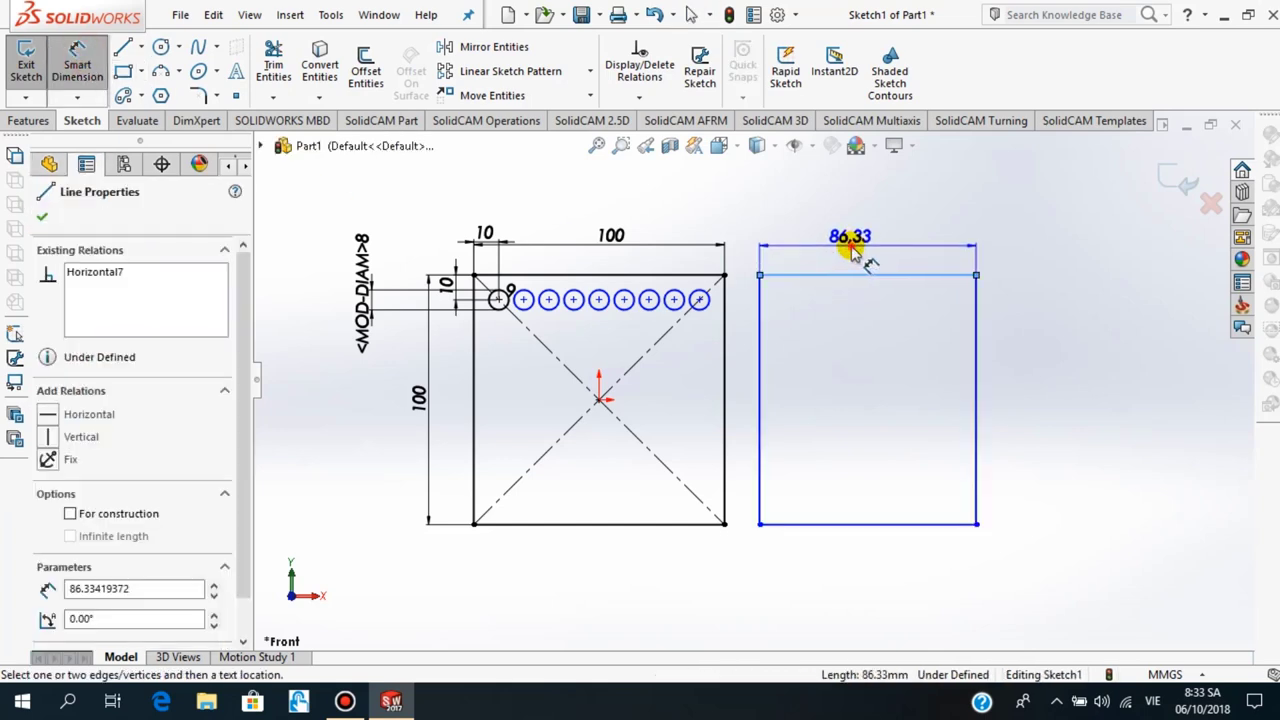
pyautogui.click(849, 246)
pyautogui.write('100')
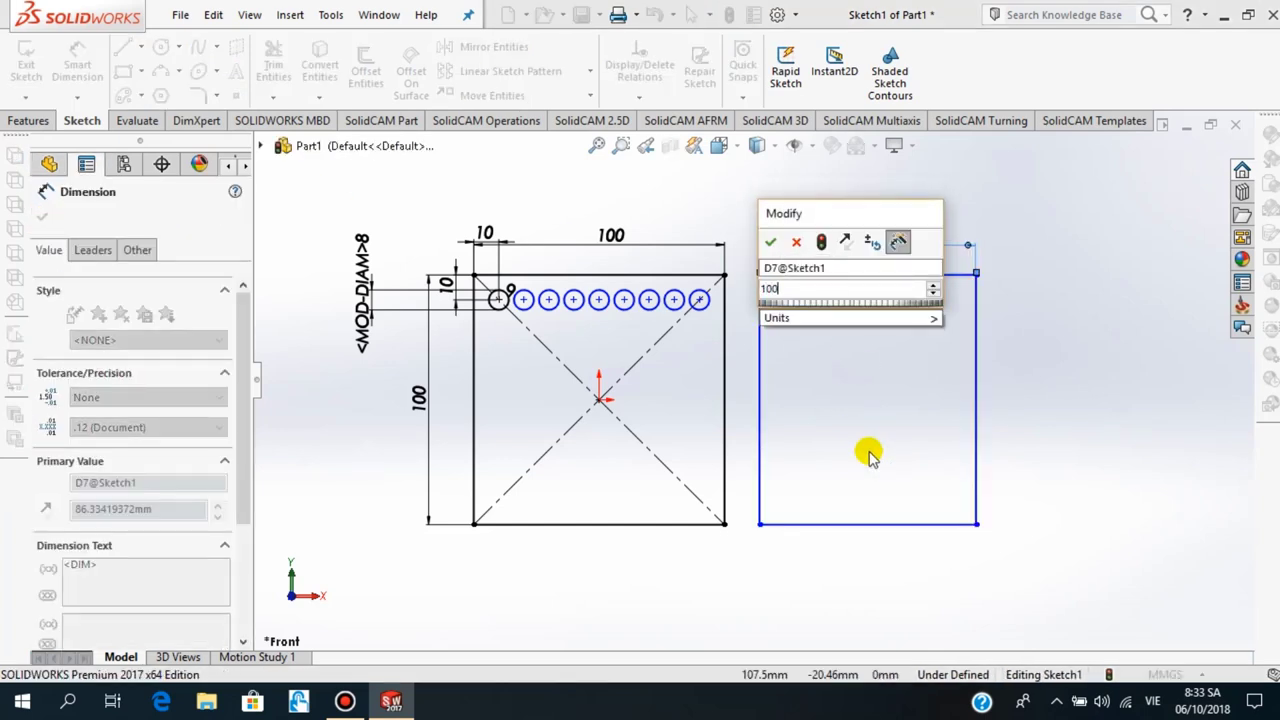
pyautogui.press('Return')
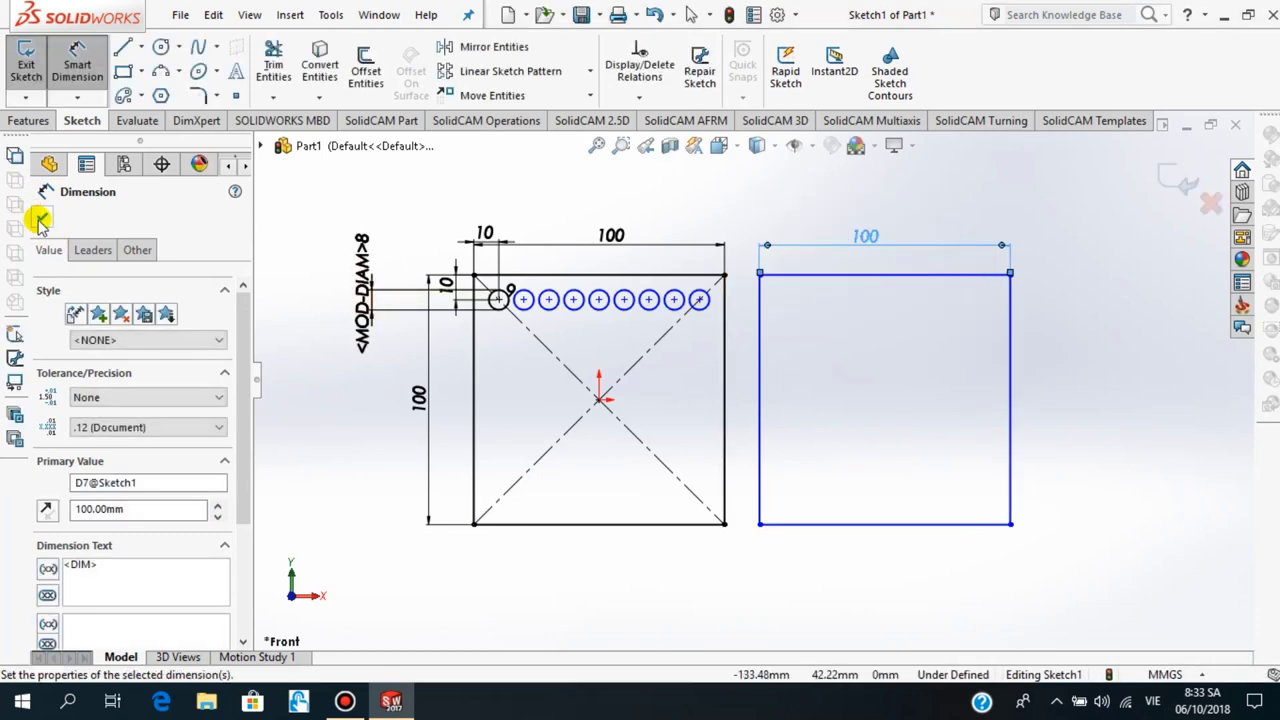
pyautogui.click(39, 220)
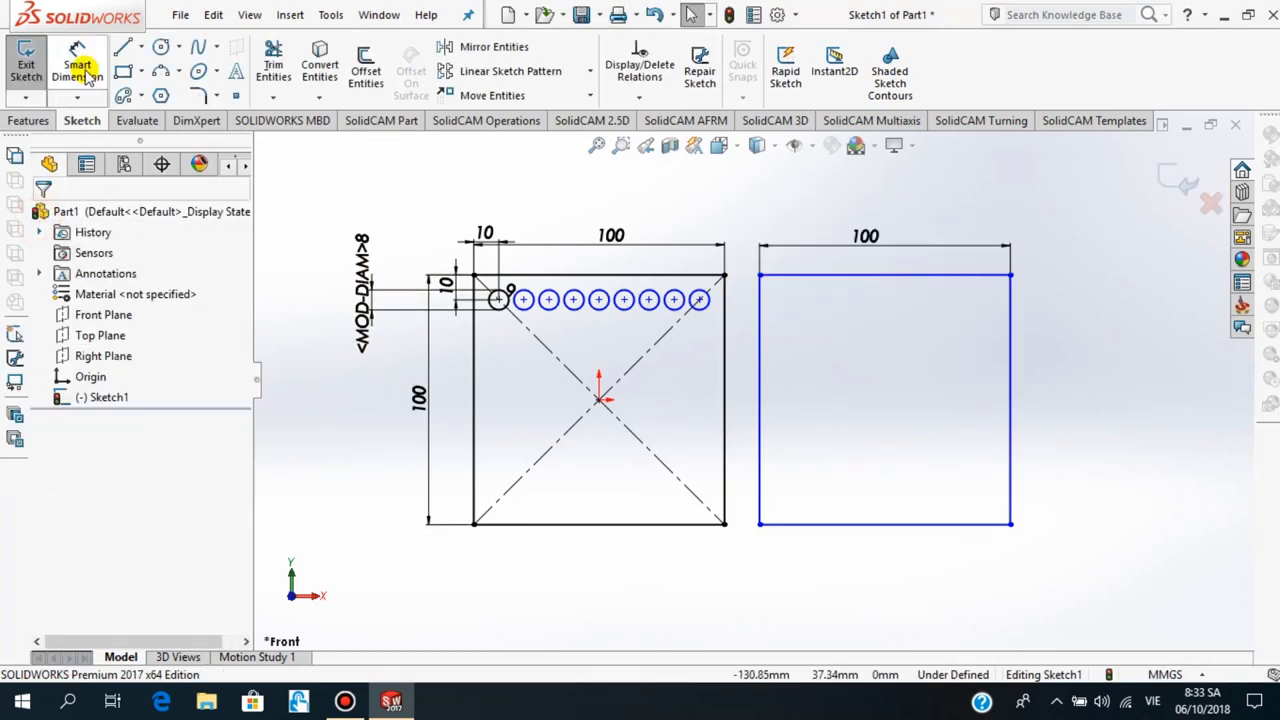
# Draw a small circle near the right square's top-left corner with an 8 mm diameter
pyautogui.click(160, 50)
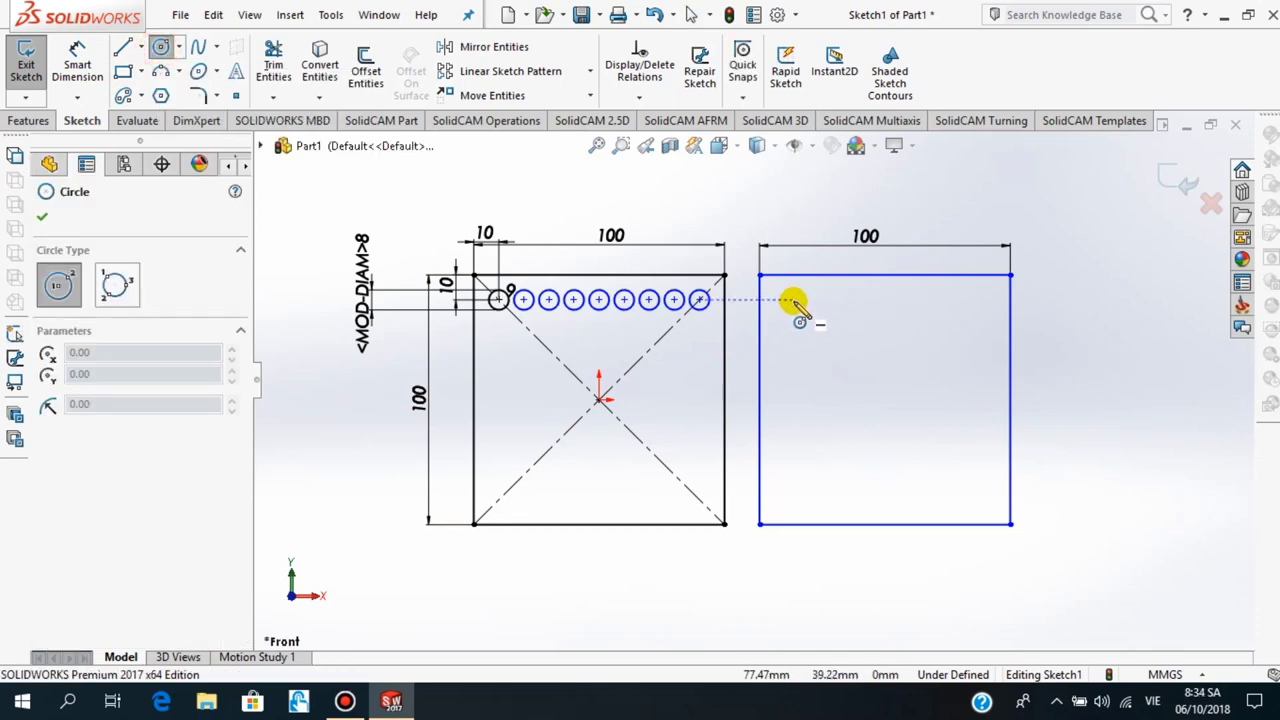
pyautogui.click(793, 300)
pyautogui.click(800, 298)
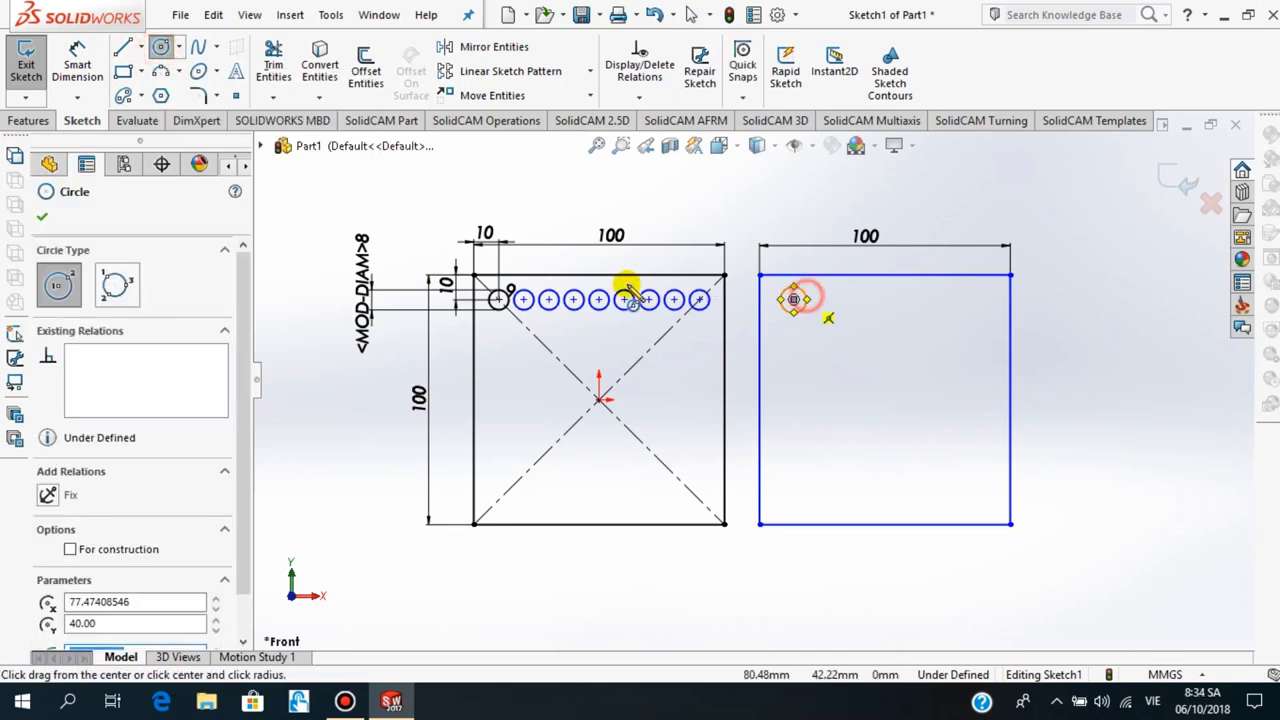
pyautogui.click(47, 203)
pyautogui.click(77, 65)
pyautogui.click(793, 300)
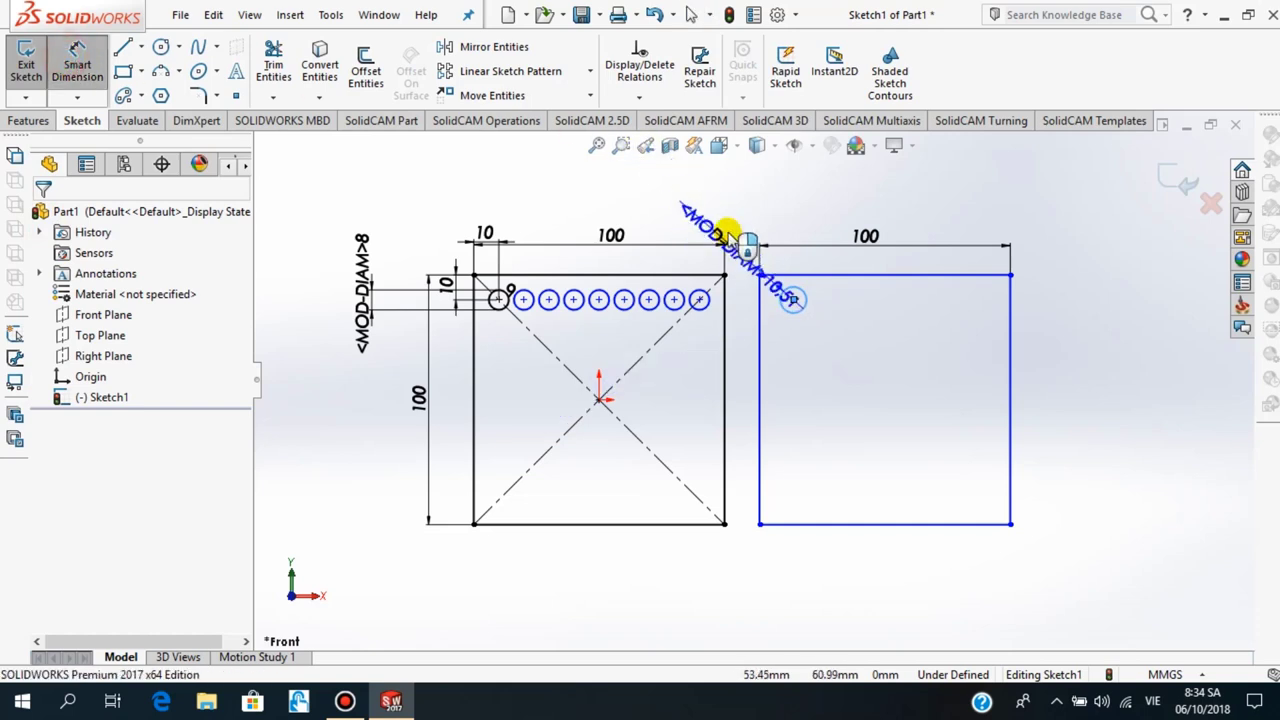
pyautogui.click(730, 235)
pyautogui.write('8')
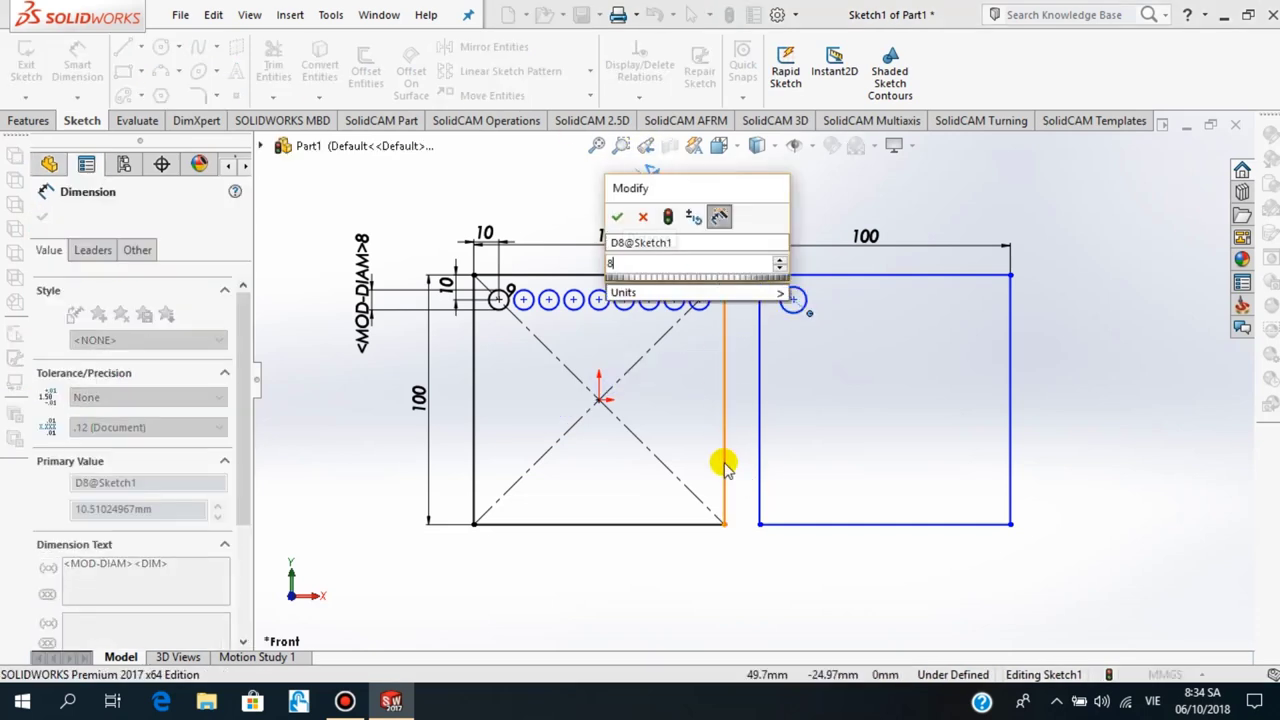
pyautogui.press('Return')
# Dimension the circle centre from the right square's left edge
pyautogui.scroll(-3, 783, 331)
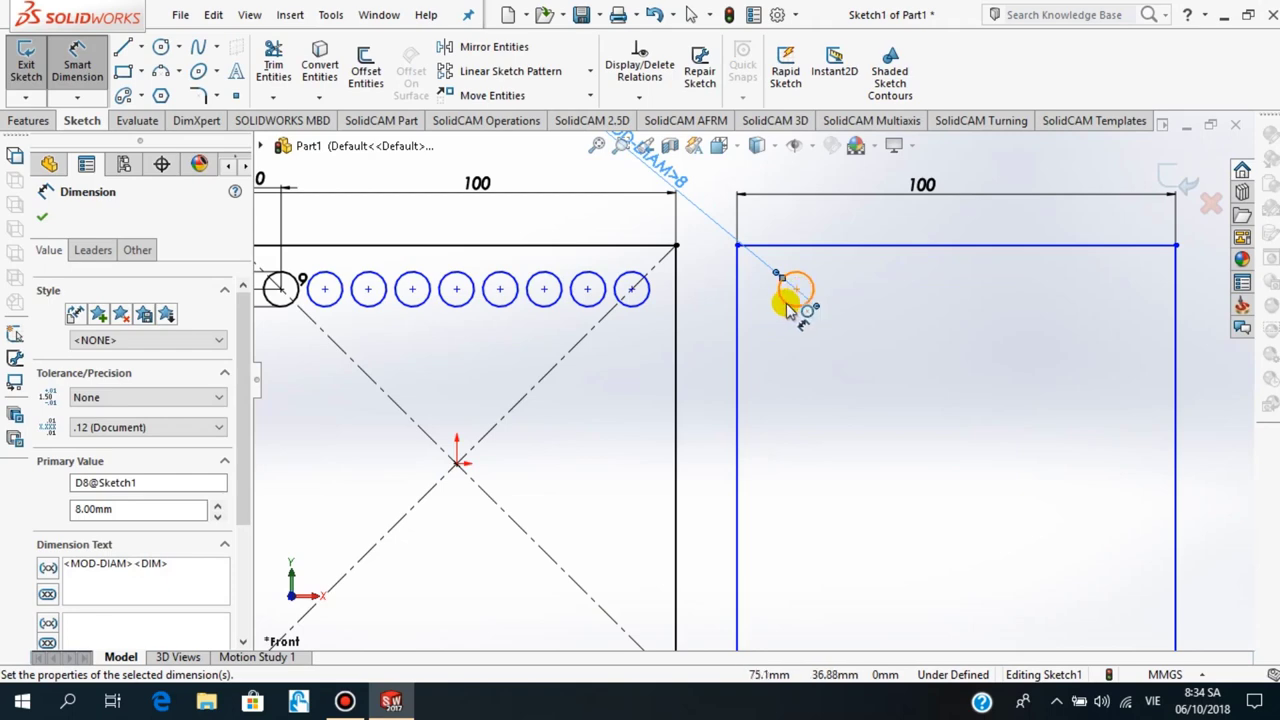
pyautogui.click(796, 290)
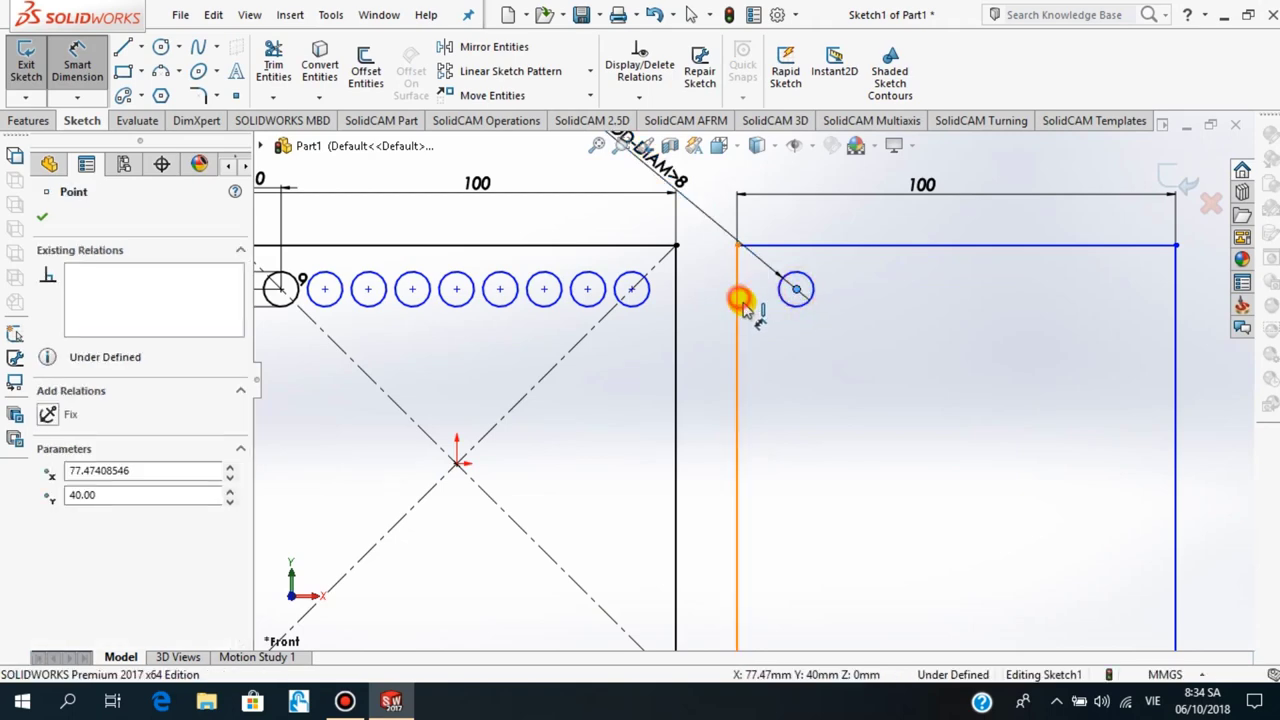
pyautogui.click(738, 295)
pyautogui.click(755, 340)
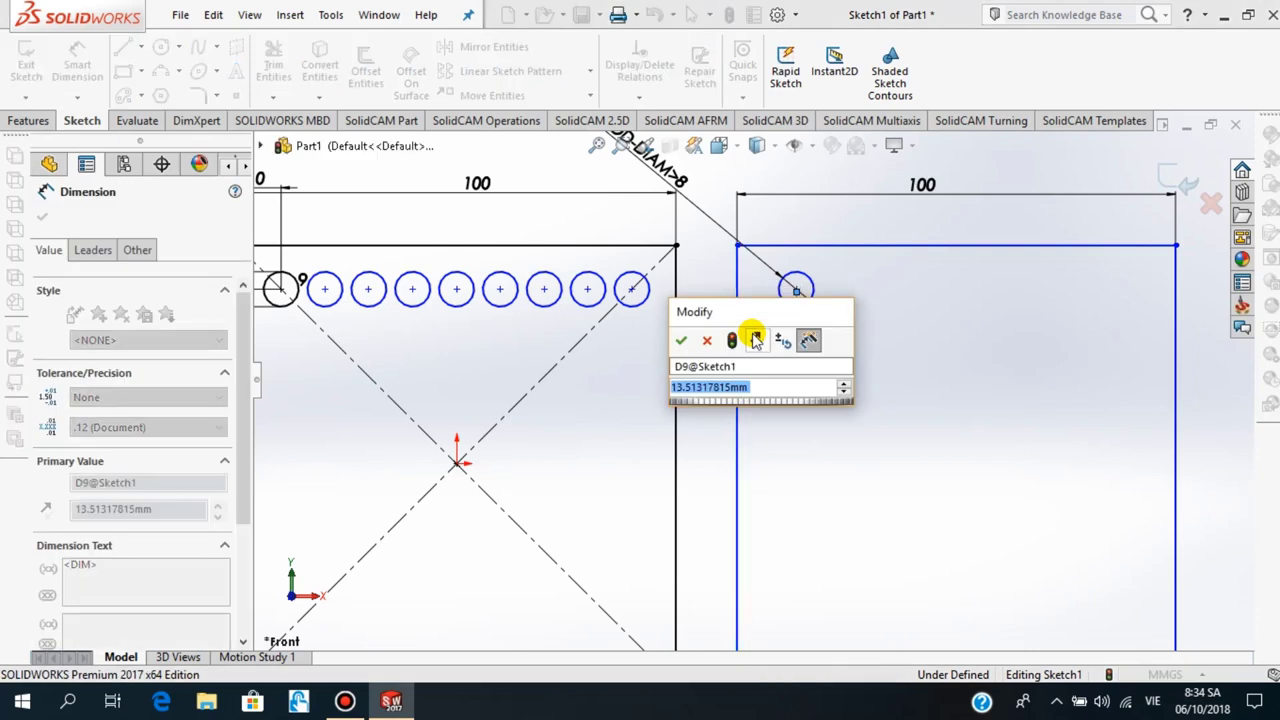
pyautogui.write('9')
pyautogui.press('Return')
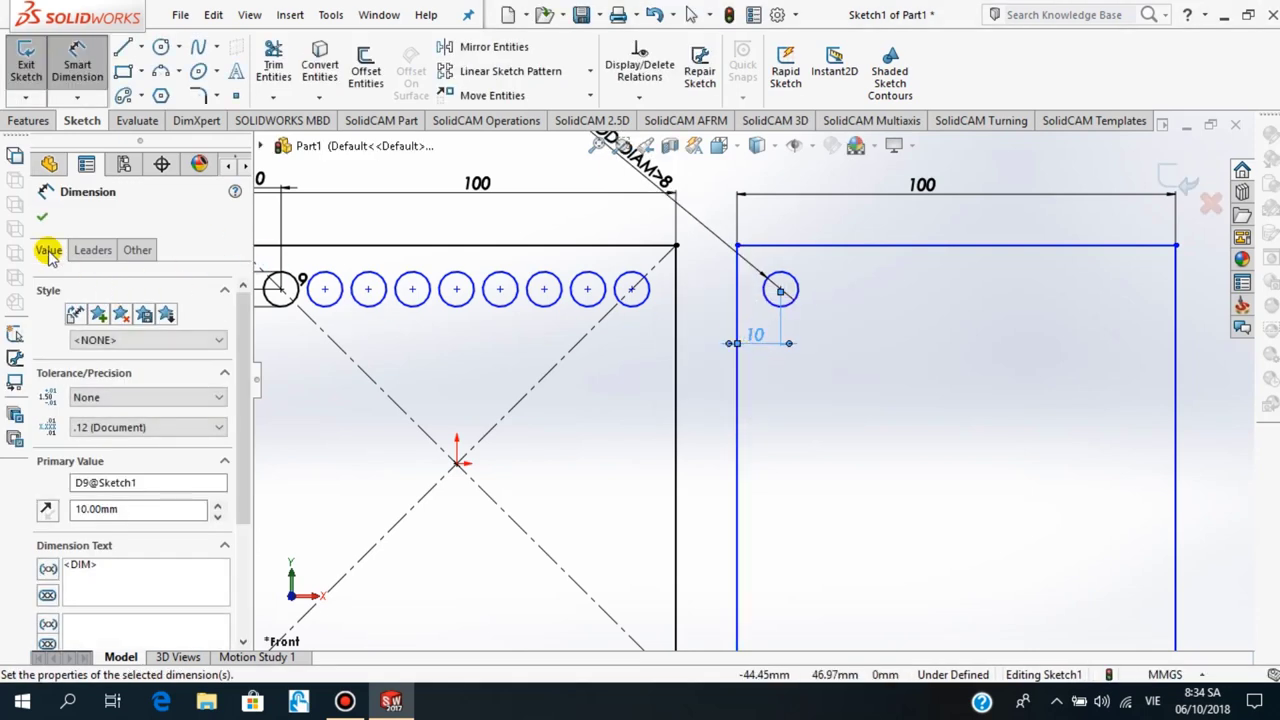
pyautogui.click(41, 220)
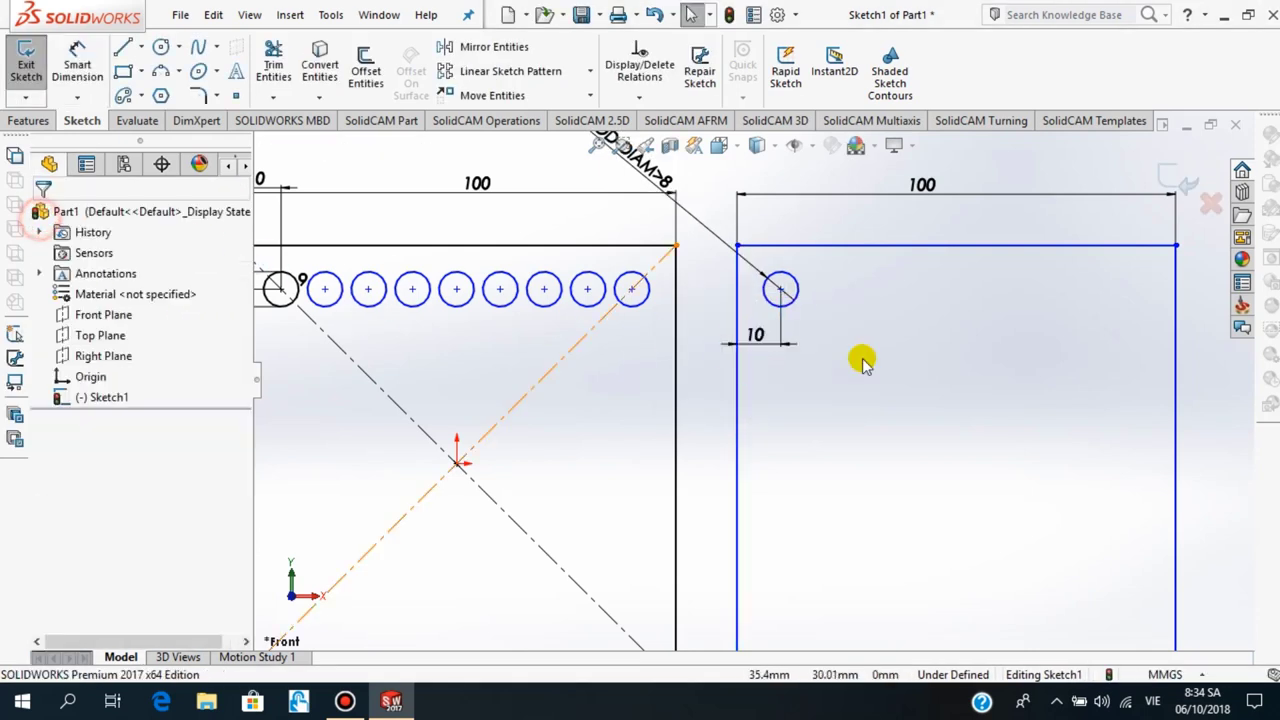
# Dimension the circle centre 10 mm below the right square's top edge
pyautogui.click(77, 50)
pyautogui.click(779, 289)
pyautogui.click(777, 246)
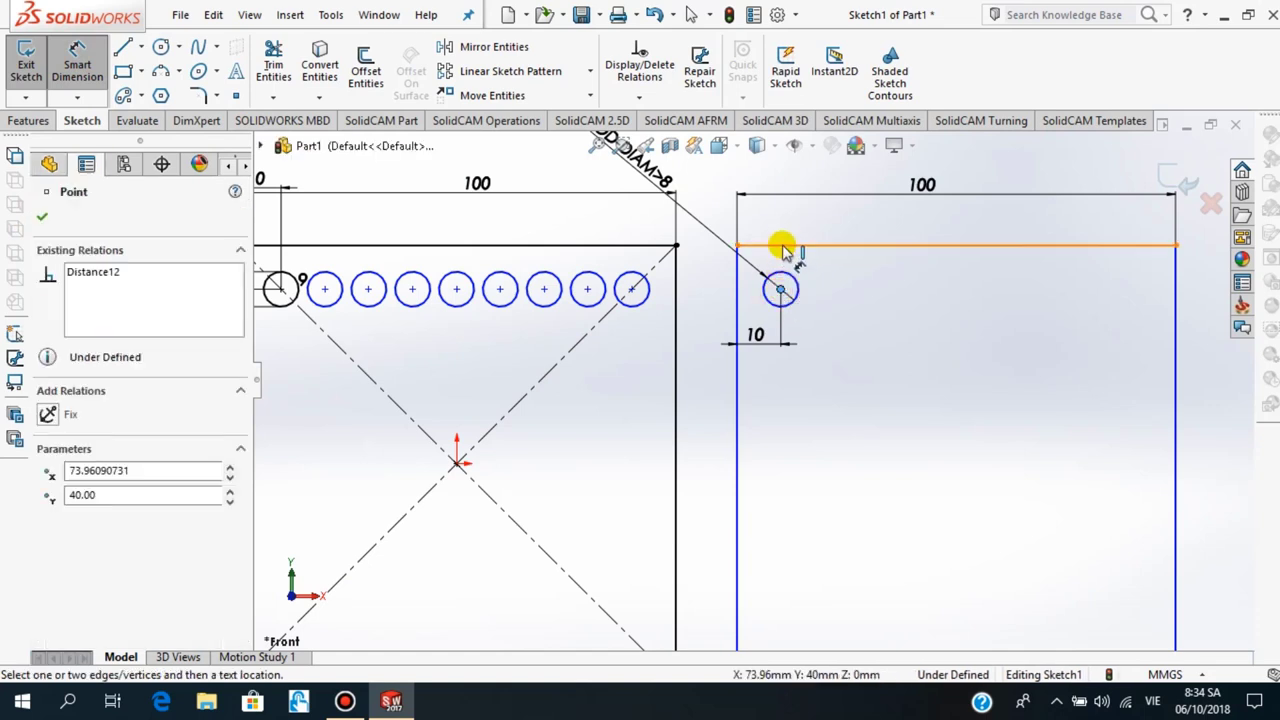
pyautogui.click(698, 268)
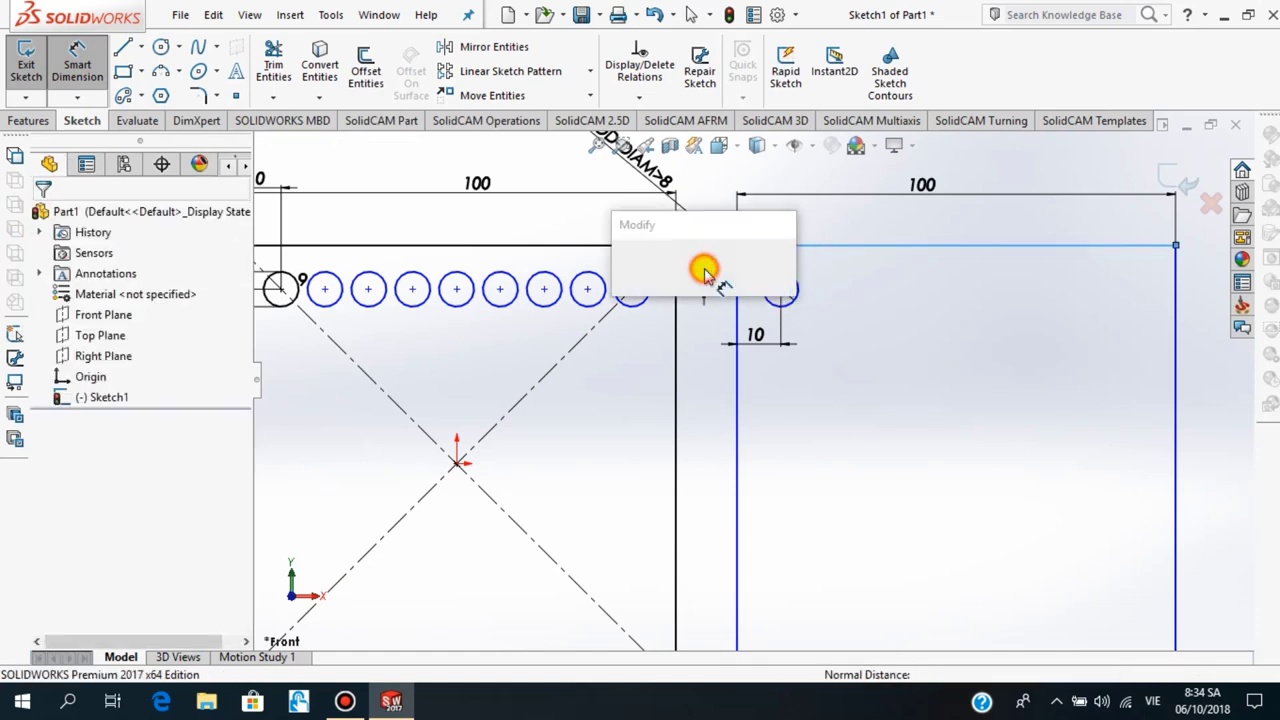
pyautogui.click(623, 264)
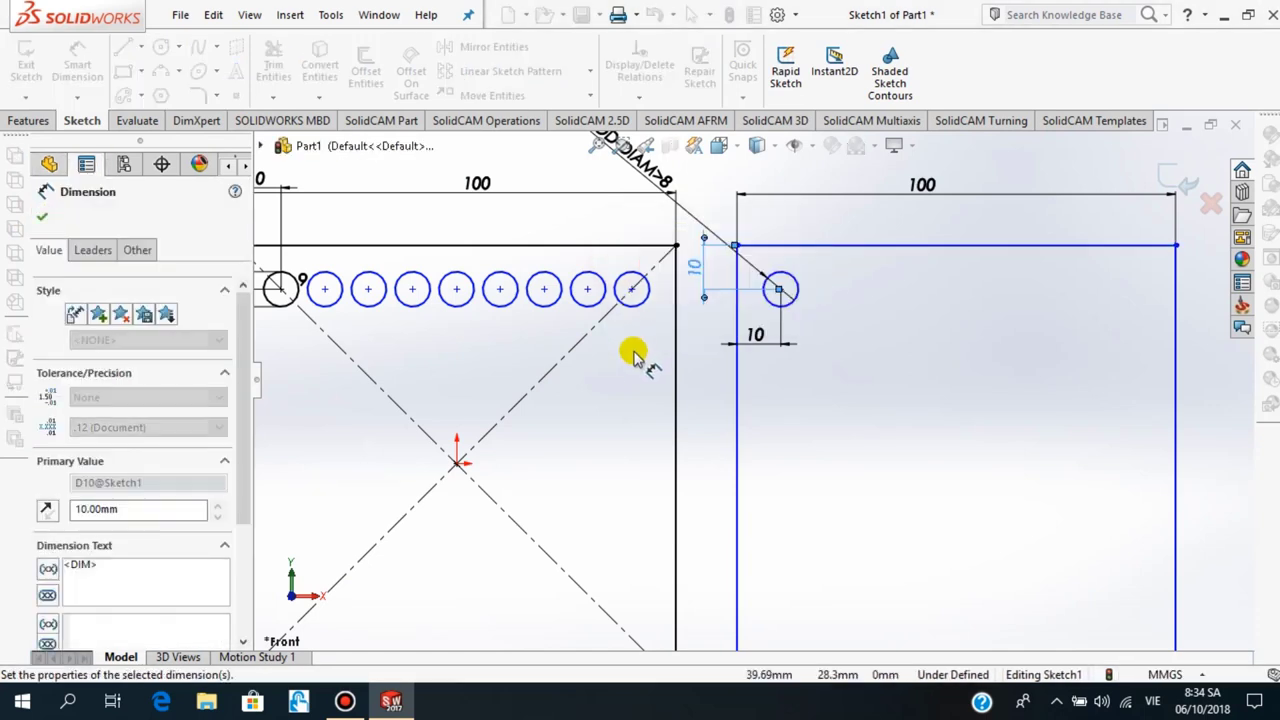
pyautogui.click(39, 219)
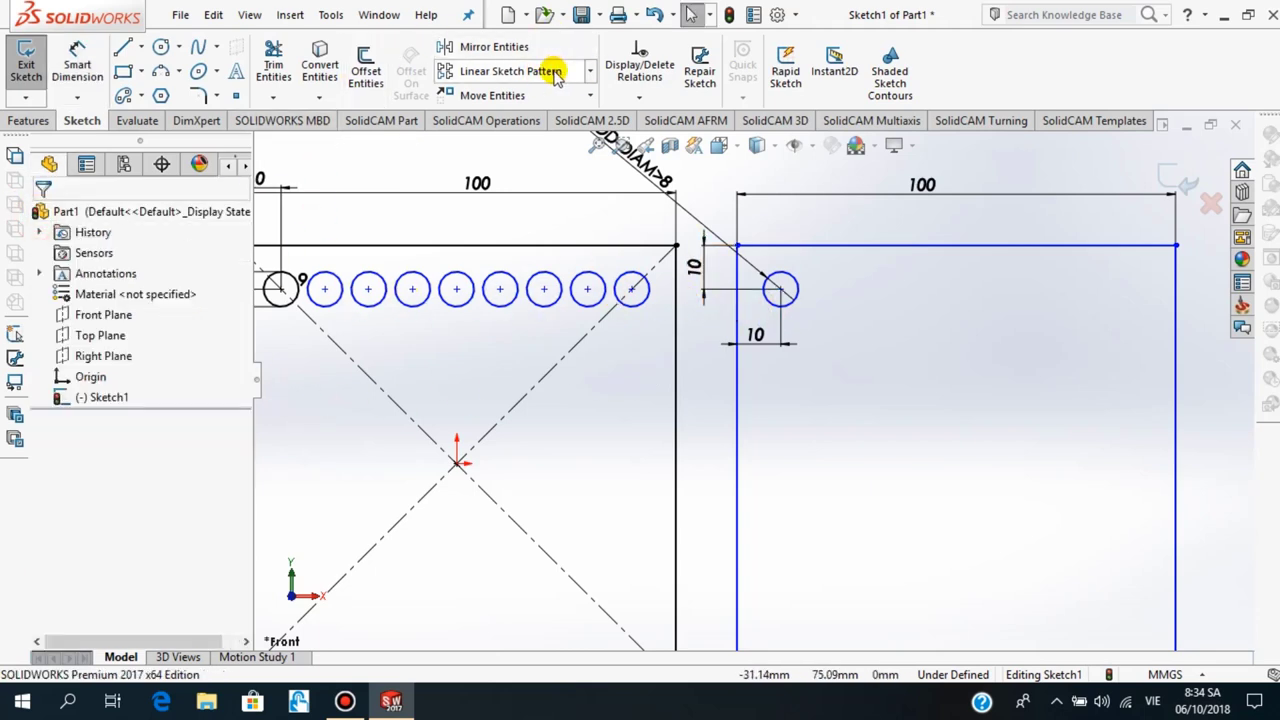
# Linear-pattern the right square's Ø8 circle into nine copies 10 mm apart along X
pyautogui.click(590, 72)
pyautogui.click(510, 94)
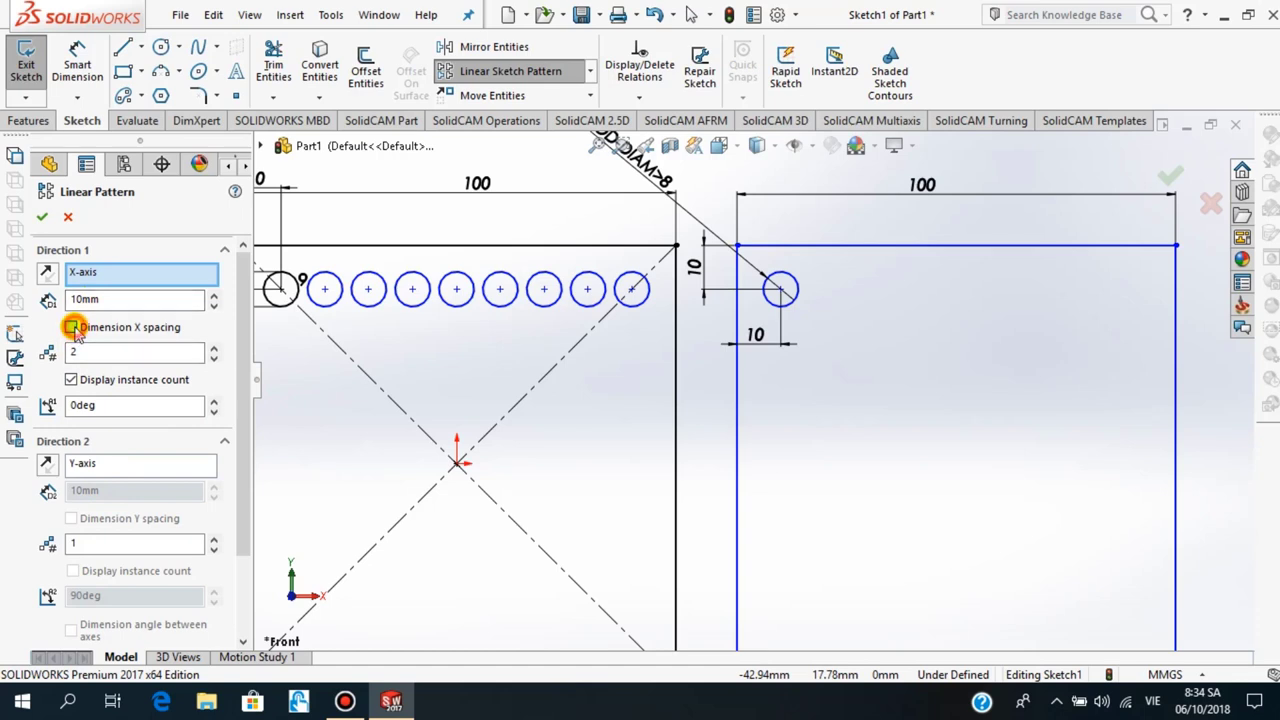
pyautogui.click(73, 328)
pyautogui.click(779, 291)
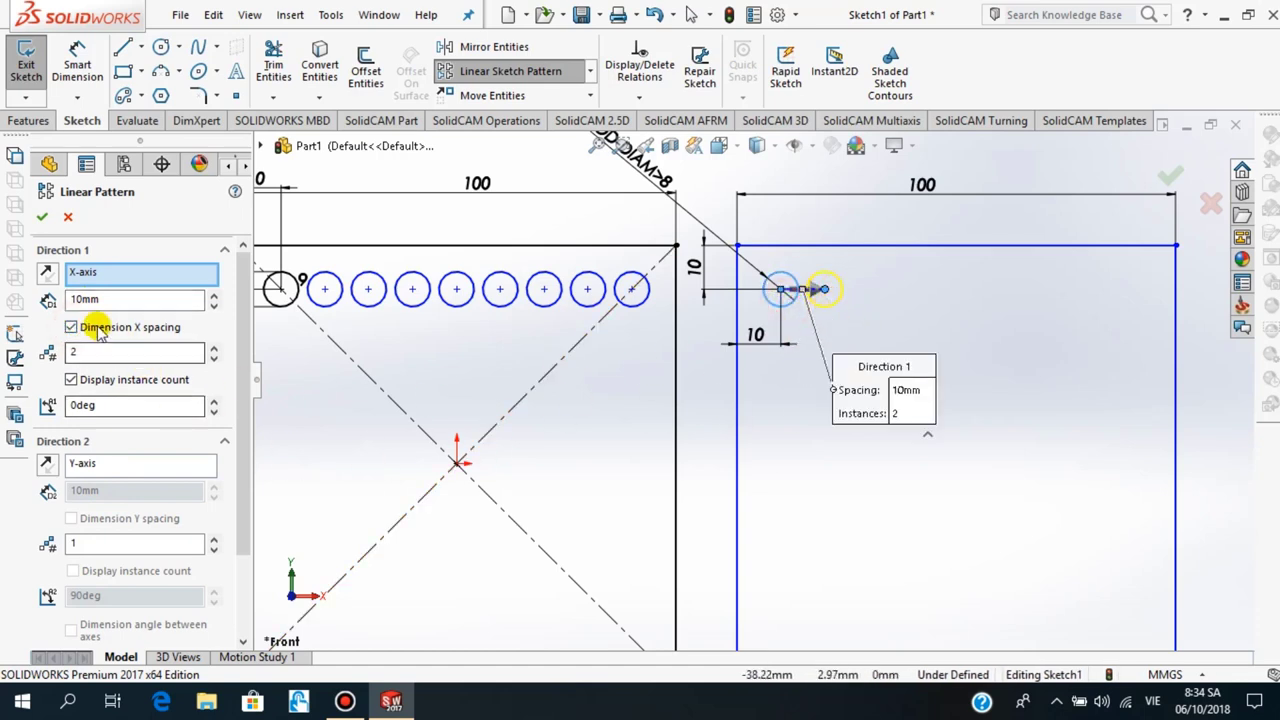
pyautogui.click(215, 349)
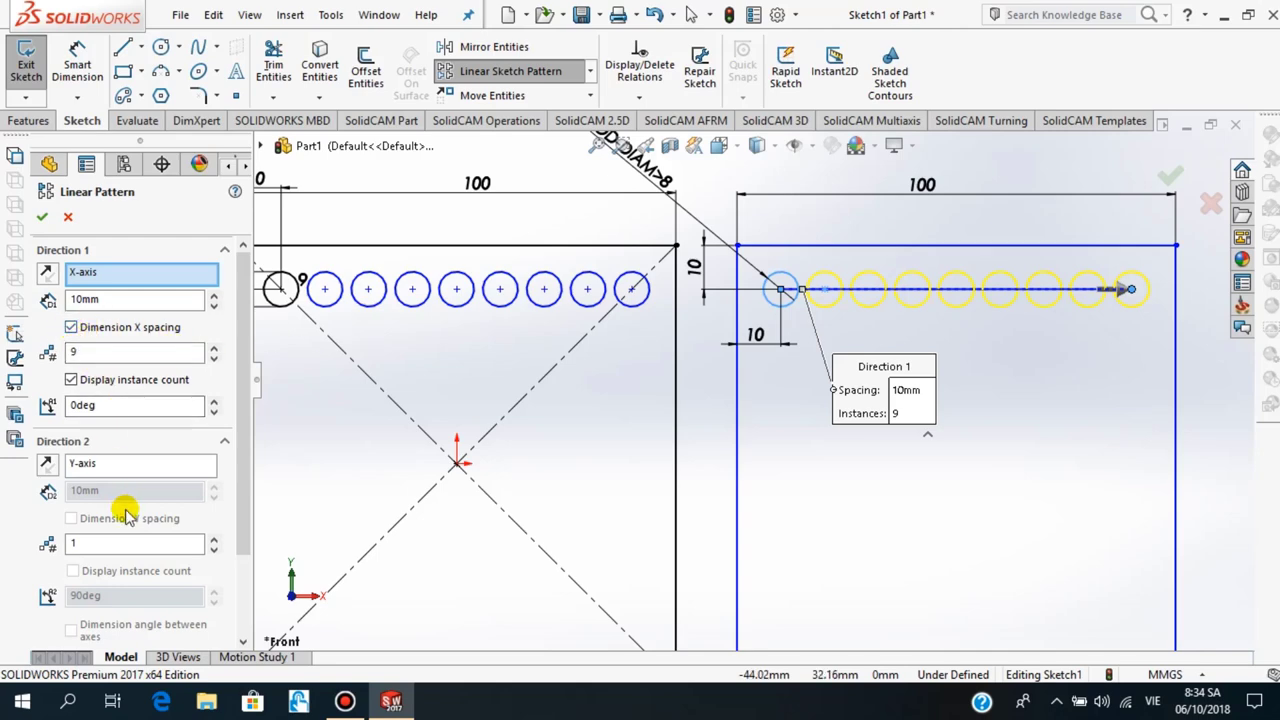
pyautogui.click(44, 218)
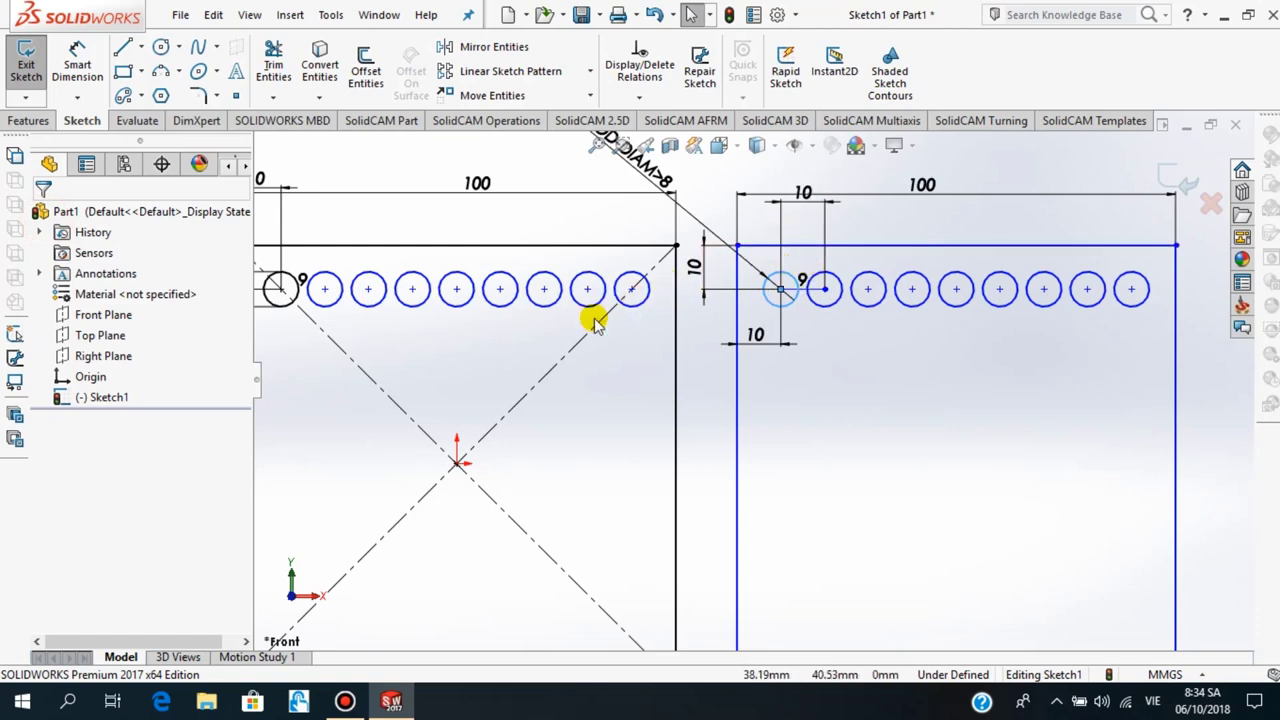
pyautogui.scroll(1, 583, 362)
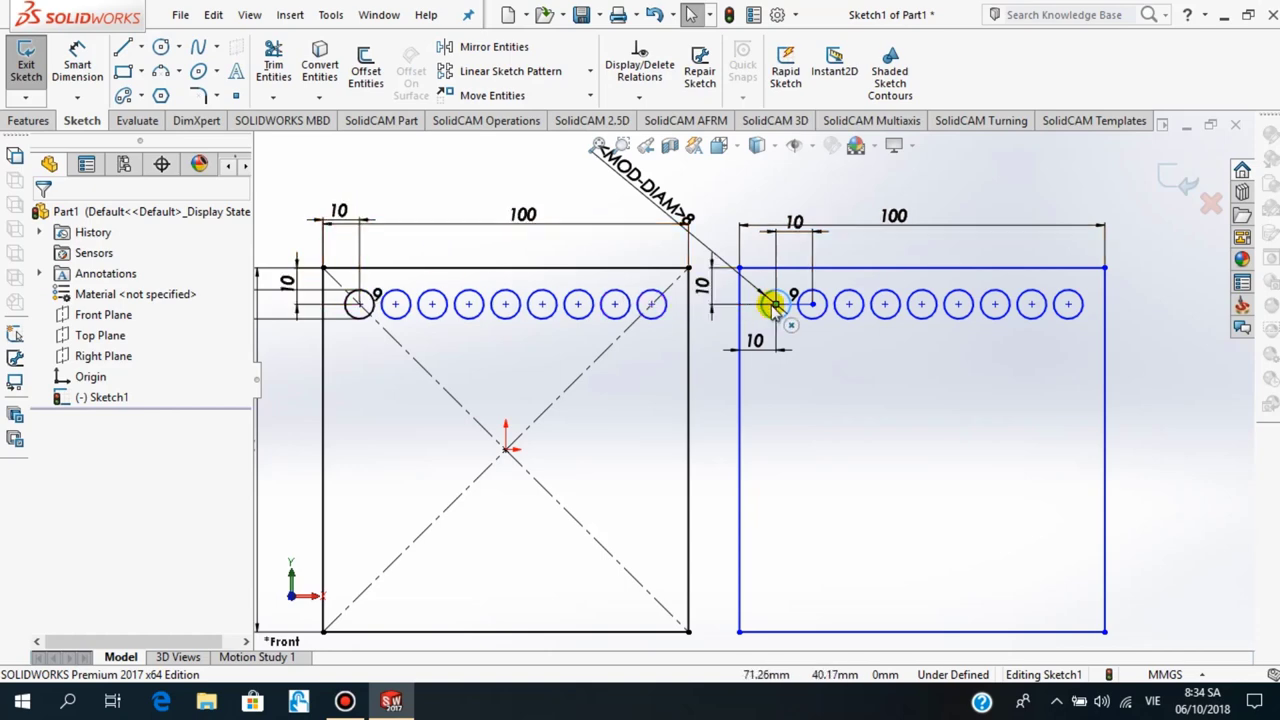
# Zoom the view until both squares and their circle rows are visible
pyautogui.scroll(-1, 791, 291)
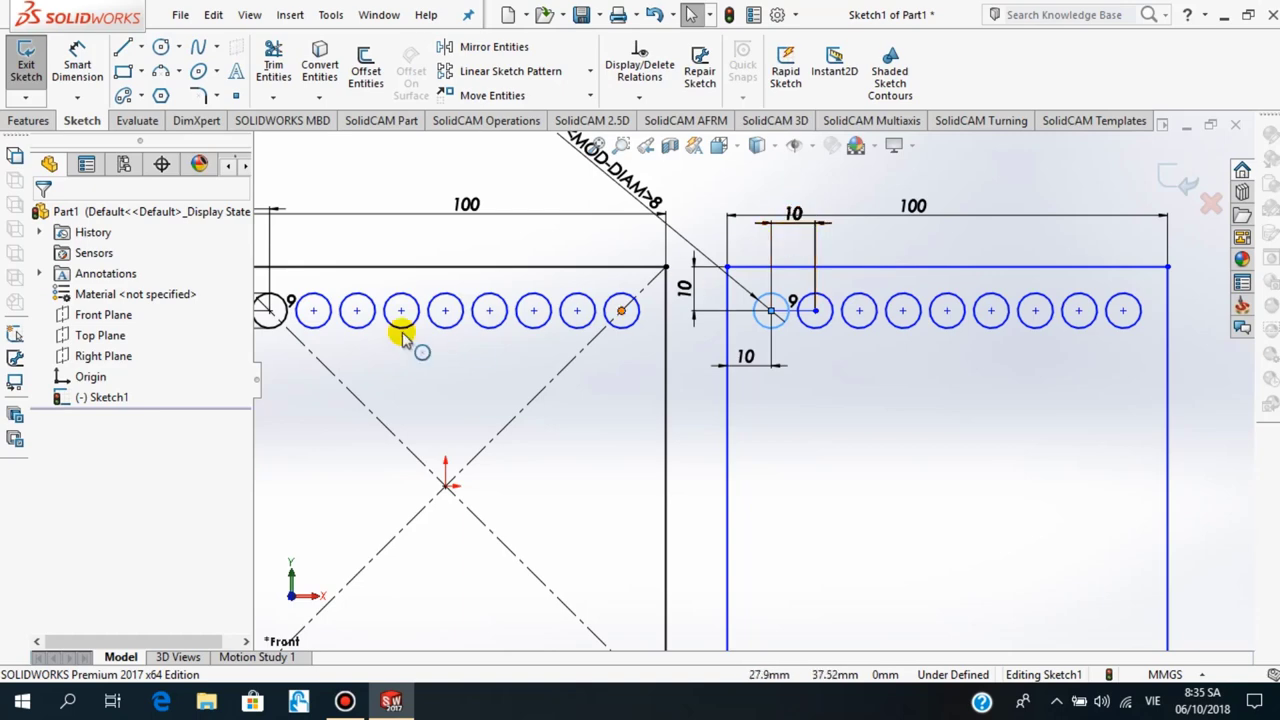
pyautogui.scroll(1, 337, 355)
pyautogui.scroll(-1, 343, 334)
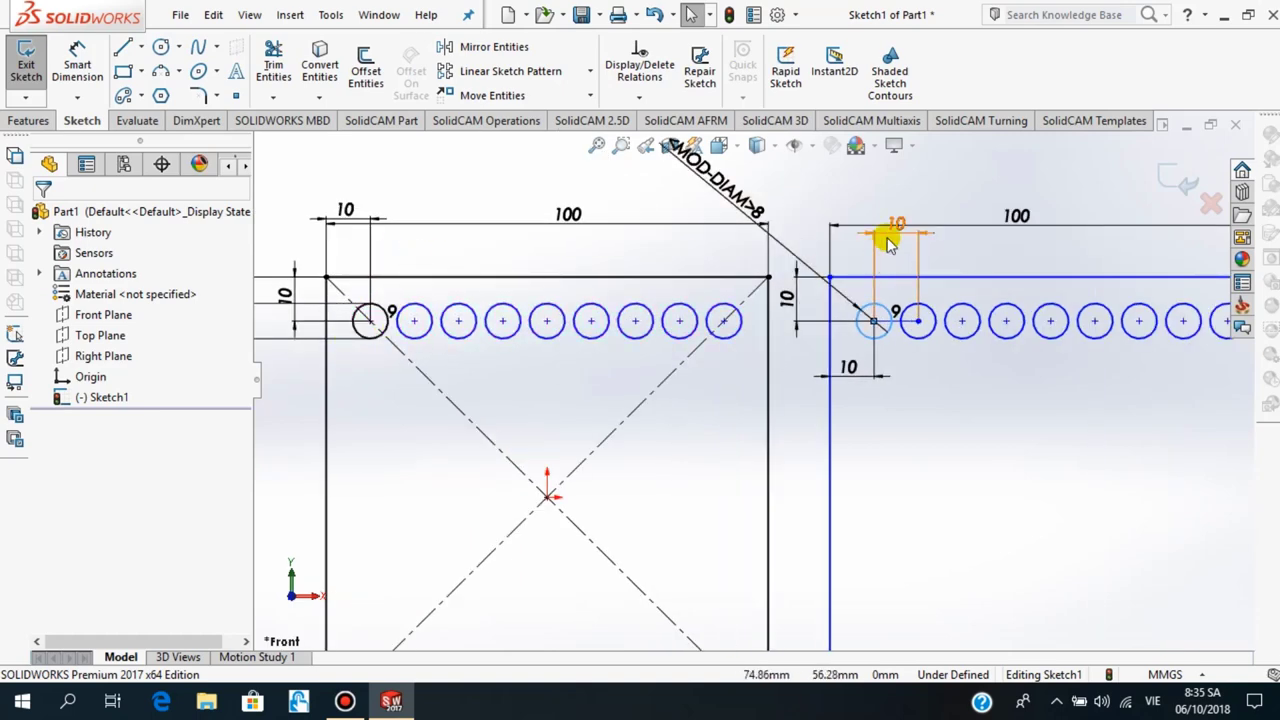
pyautogui.scroll(2, 970, 495)
pyautogui.scroll(1, 700, 553)
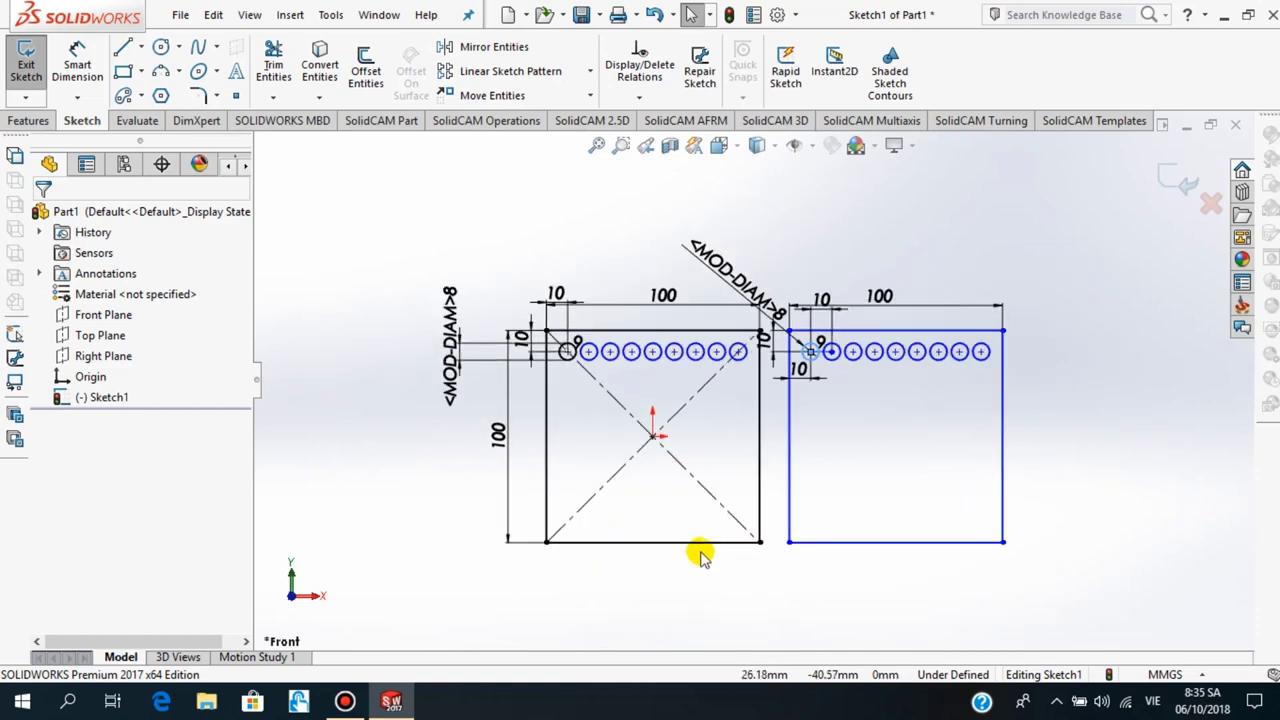
pyautogui.scroll(1, 720, 555)
pyautogui.scroll(-1, 760, 552)
pyautogui.scroll(-1, 775, 552)
pyautogui.scroll(2, 750, 550)
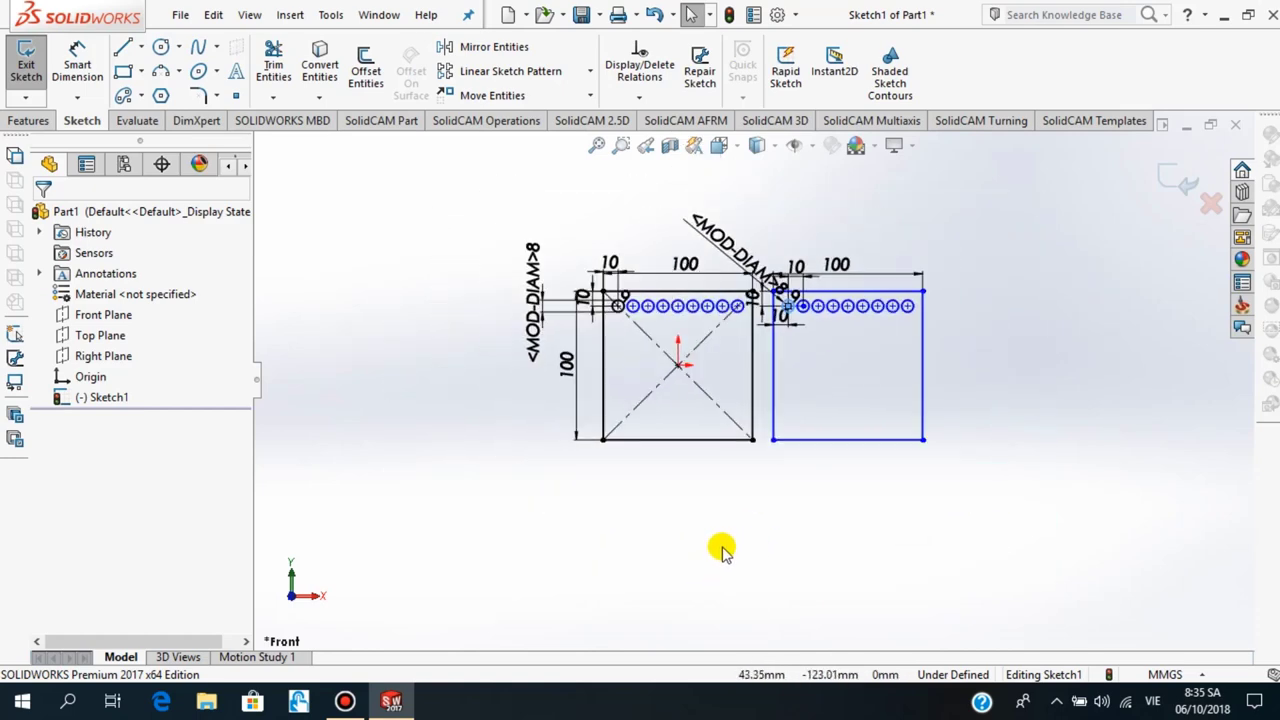
pyautogui.scroll(1, 726, 565)
pyautogui.scroll(-1, 735, 570)
pyautogui.scroll(-1, 722, 520)
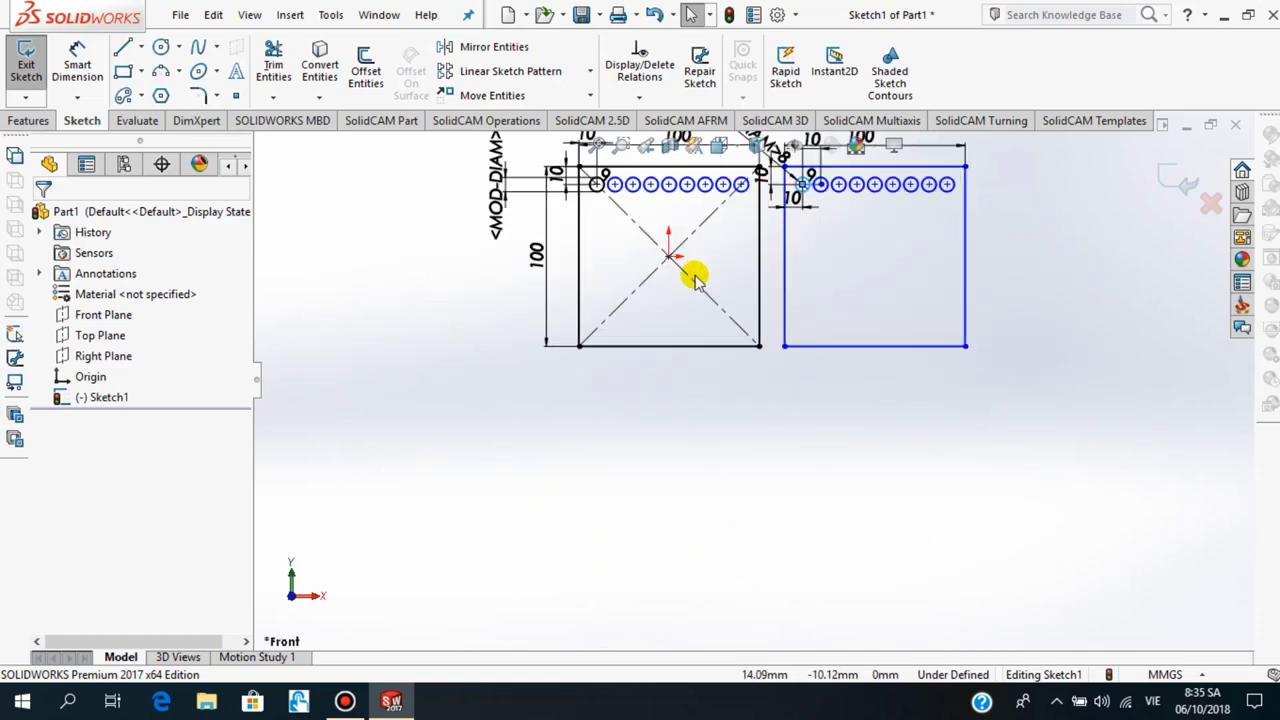
pyautogui.scroll(1, 692, 276)
pyautogui.scroll(-1, 700, 272)
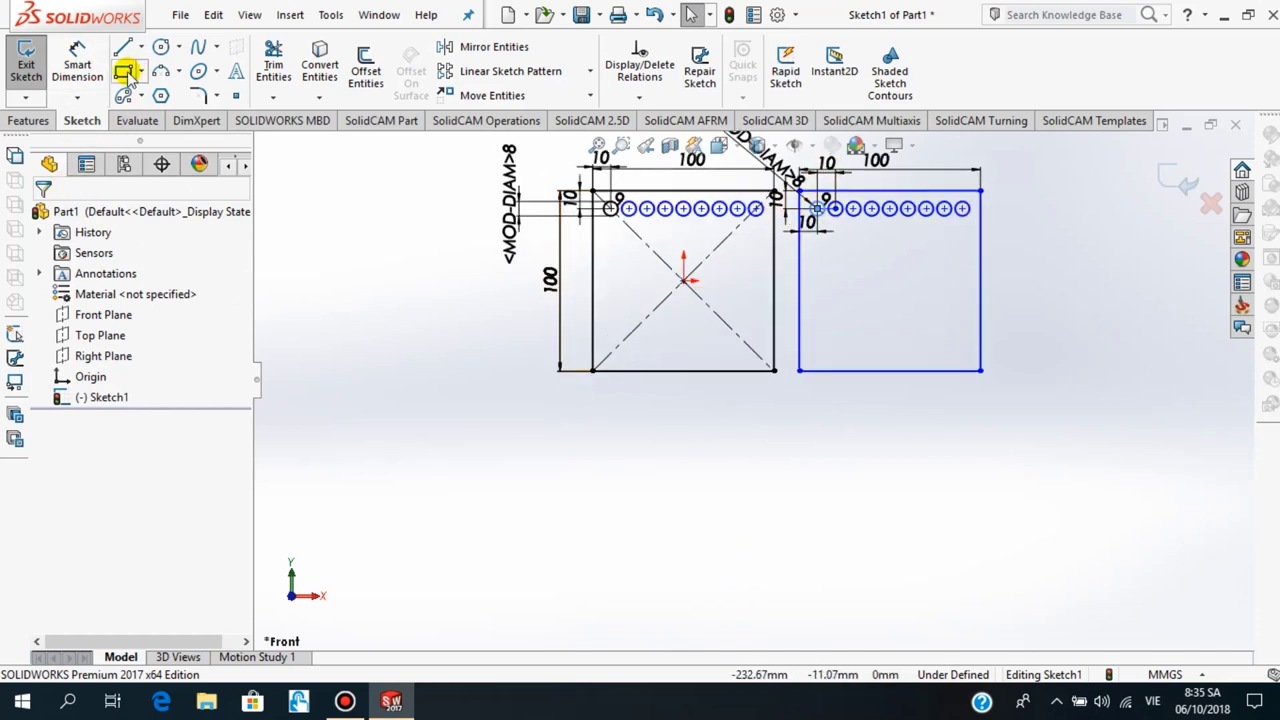
# Draw a corner rectangle directly below the left square
pyautogui.click(593, 388)
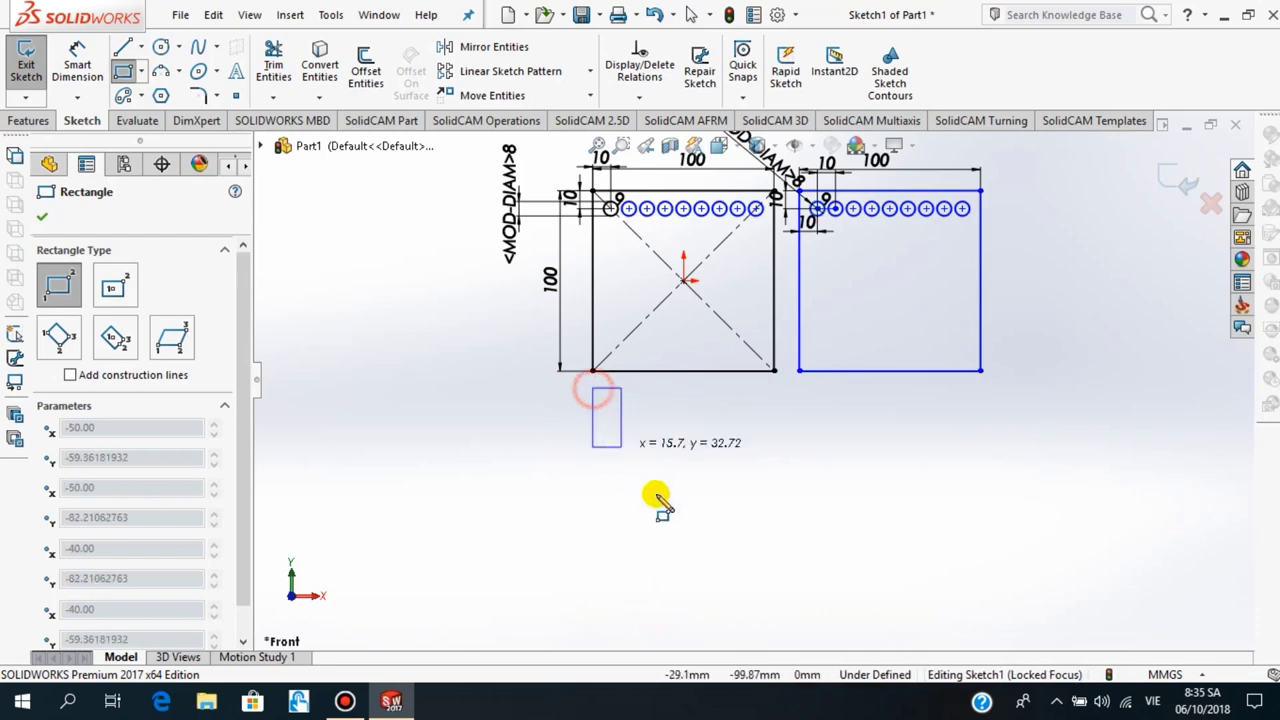
pyautogui.click(774, 569)
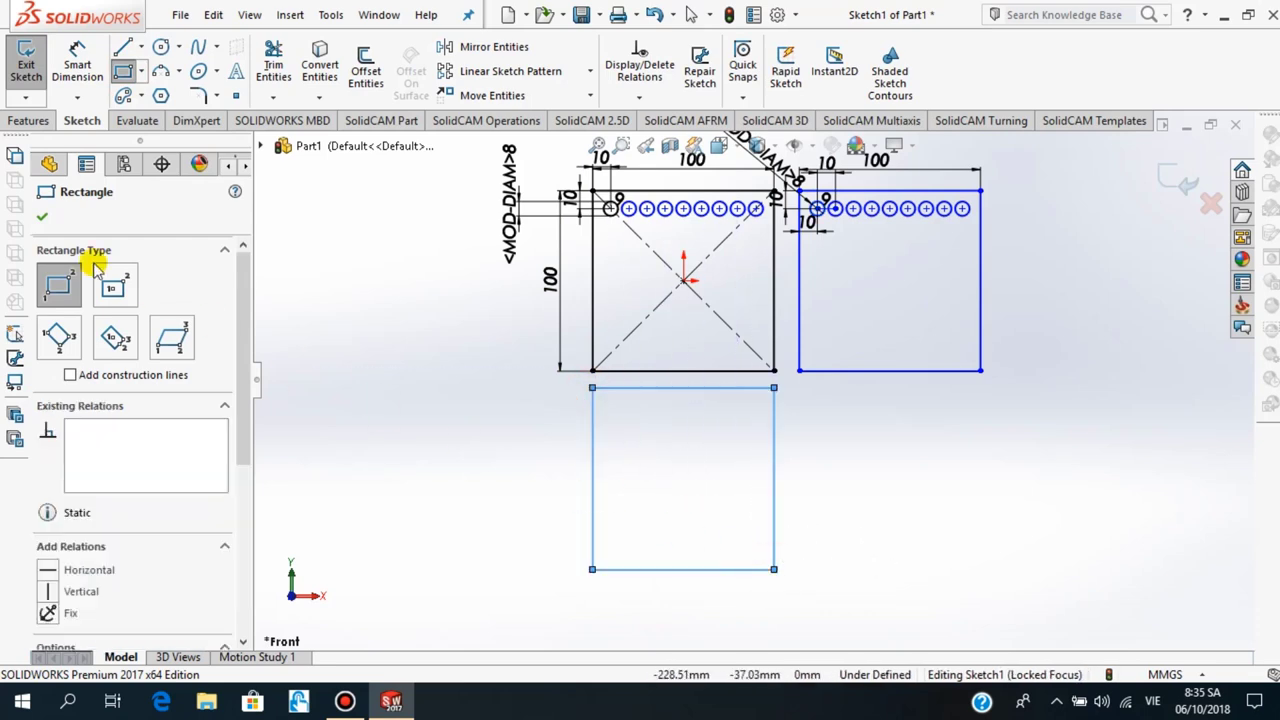
pyautogui.click(44, 226)
# Dimension the new rectangle's left edge to 100 mm
pyautogui.click(77, 65)
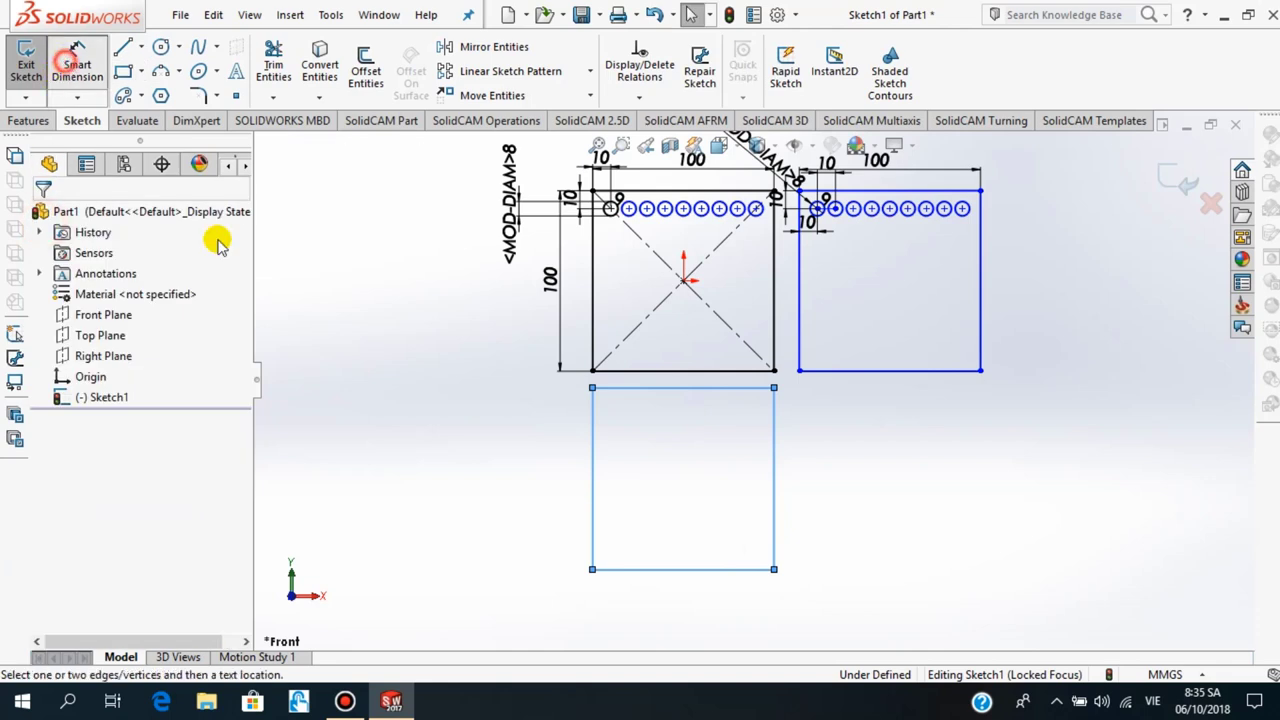
pyautogui.click(593, 485)
pyautogui.click(563, 475)
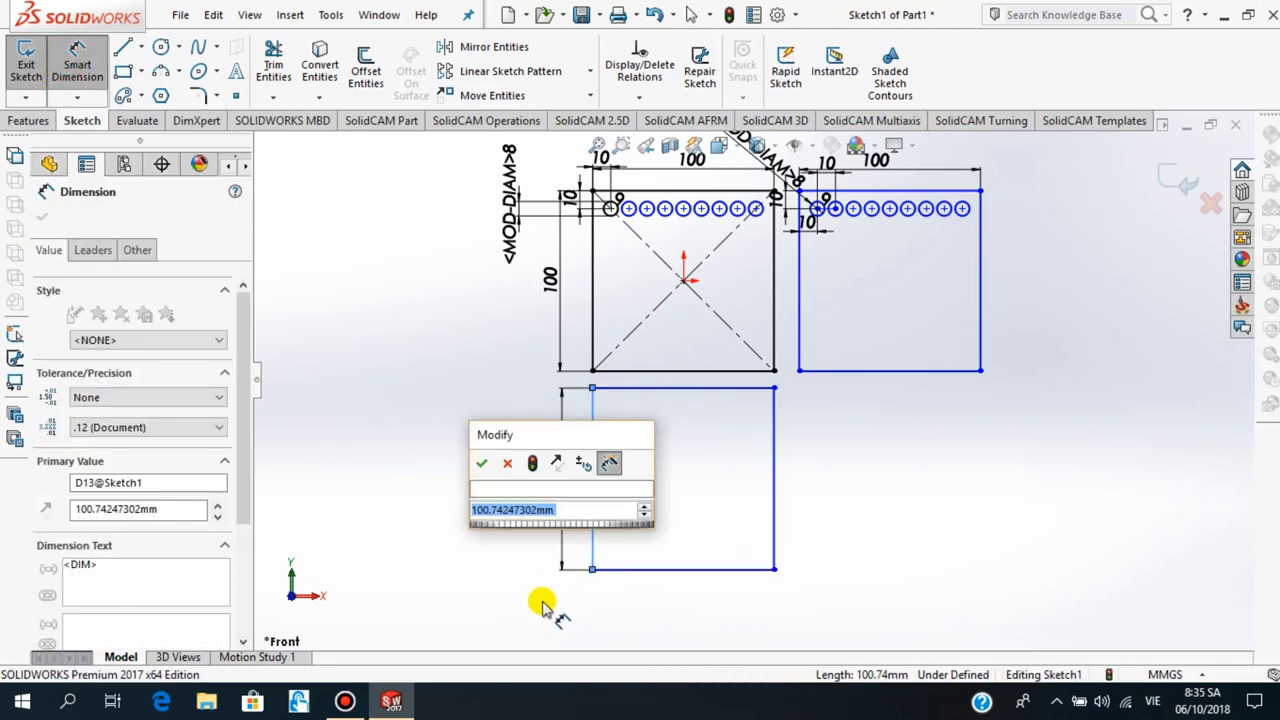
pyautogui.write('100')
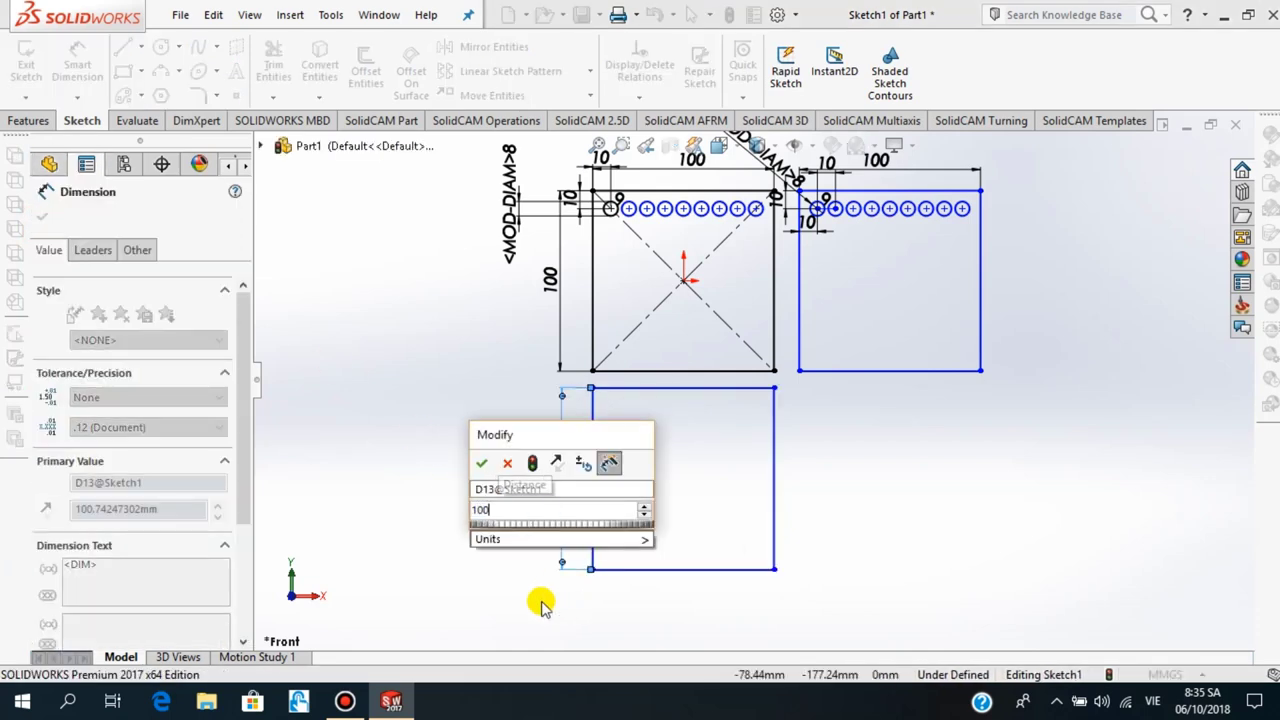
pyautogui.press('Return')
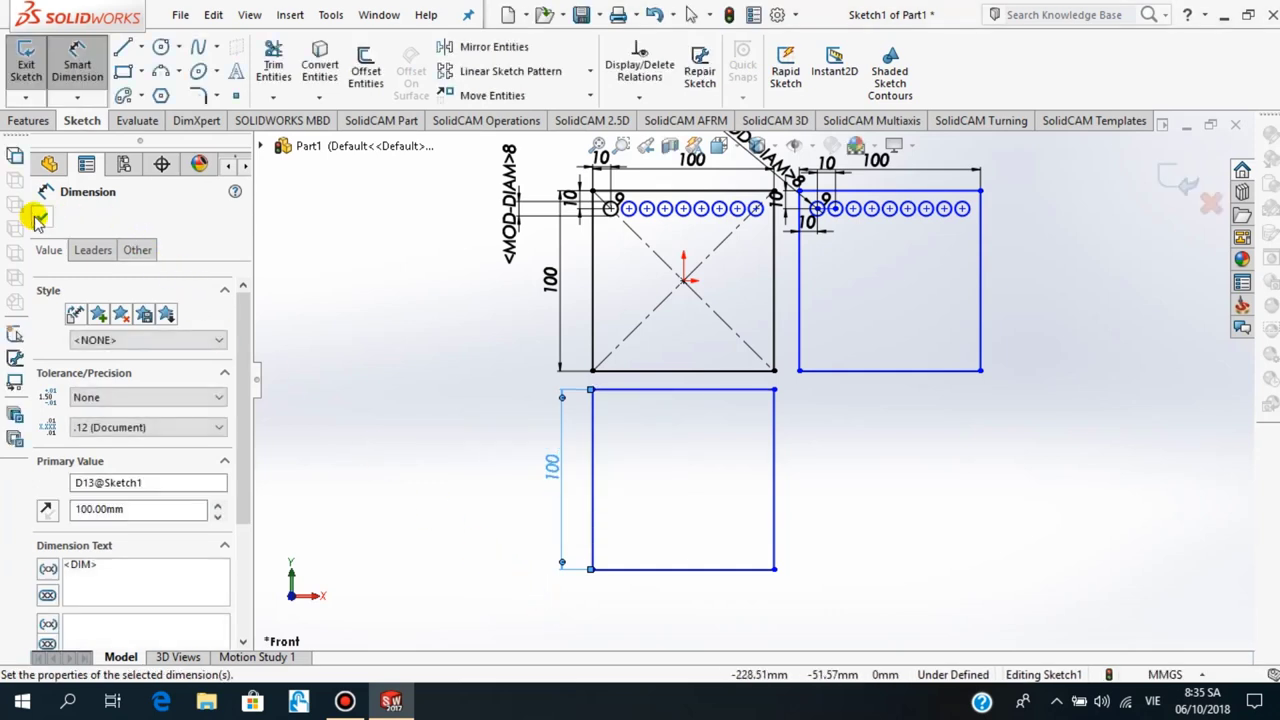
pyautogui.click(36, 218)
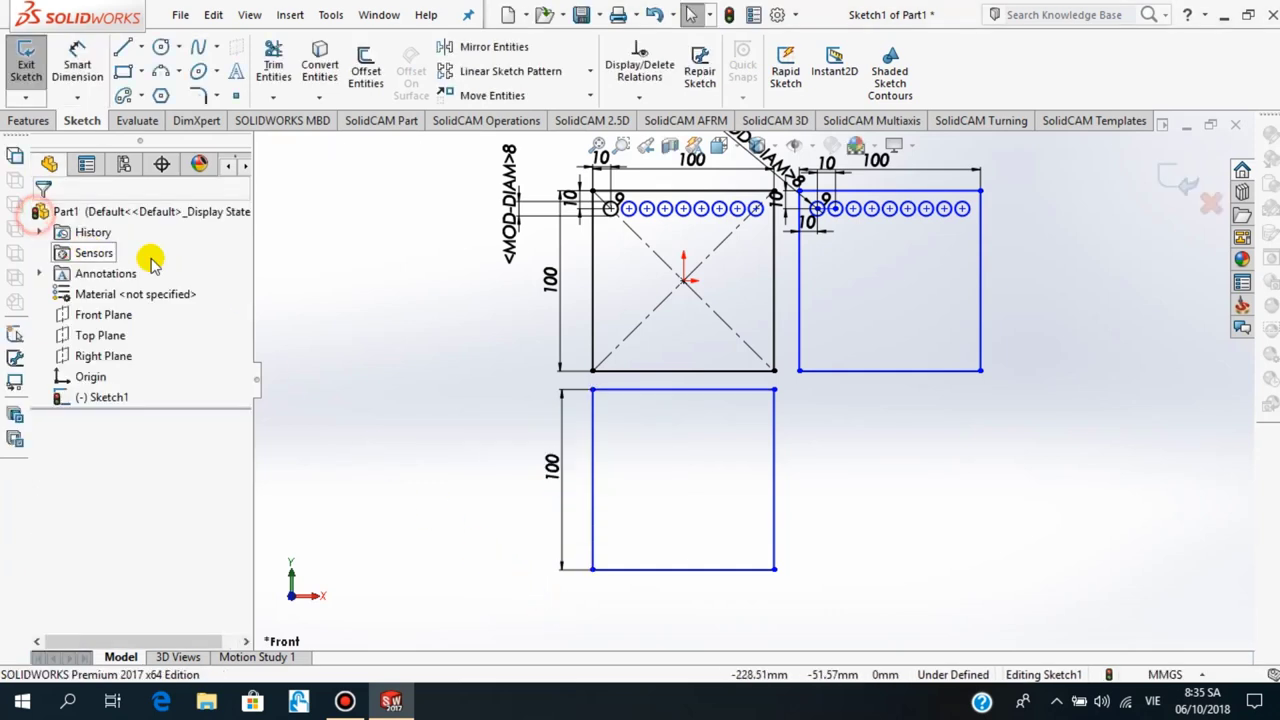
# Draw a small circle near the third square's top-left corner and dimension its diameter to 10
pyautogui.click(163, 48)
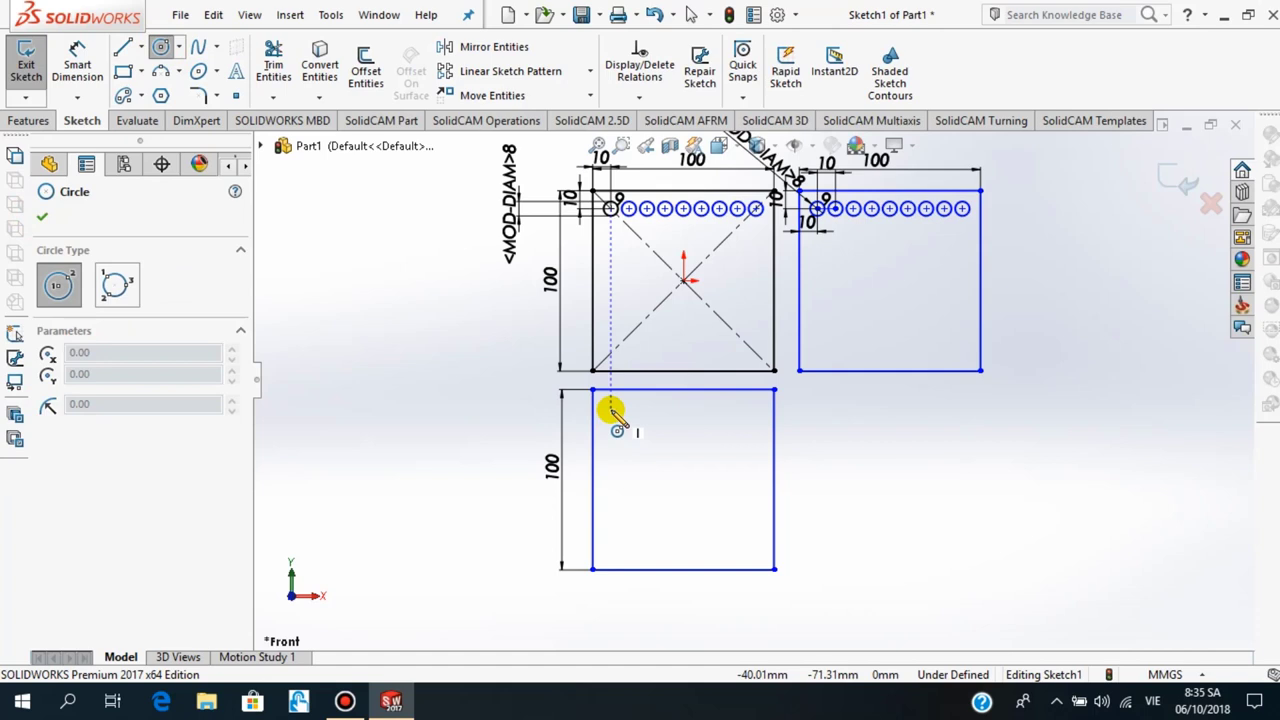
pyautogui.click(610, 408)
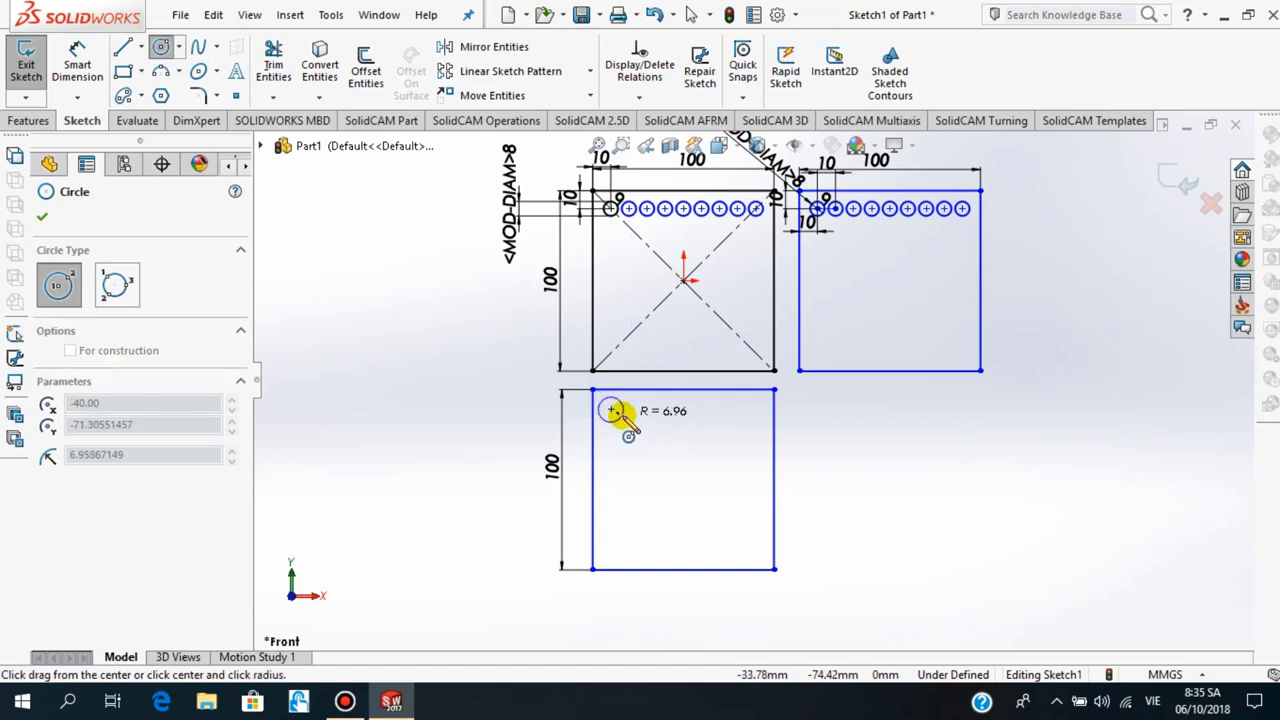
pyautogui.click(627, 413)
pyautogui.click(42, 220)
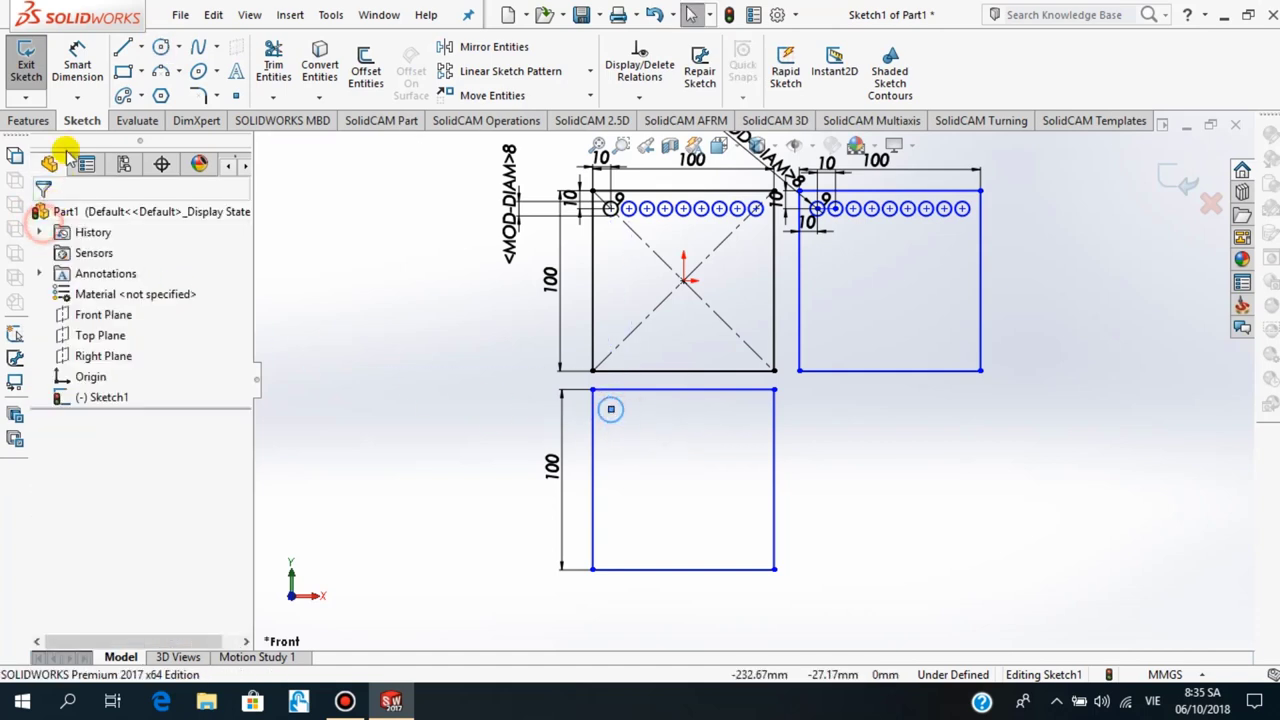
pyautogui.click(77, 62)
pyautogui.scroll(3, 565, 393)
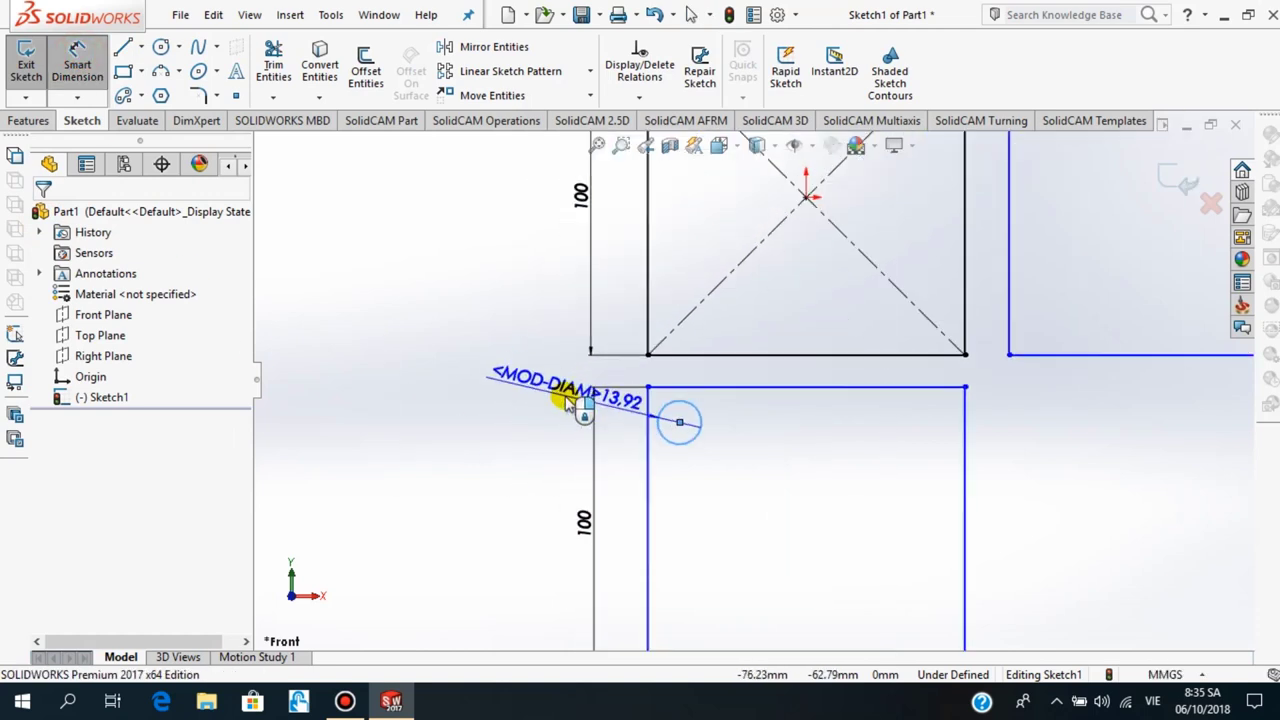
pyautogui.click(528, 372)
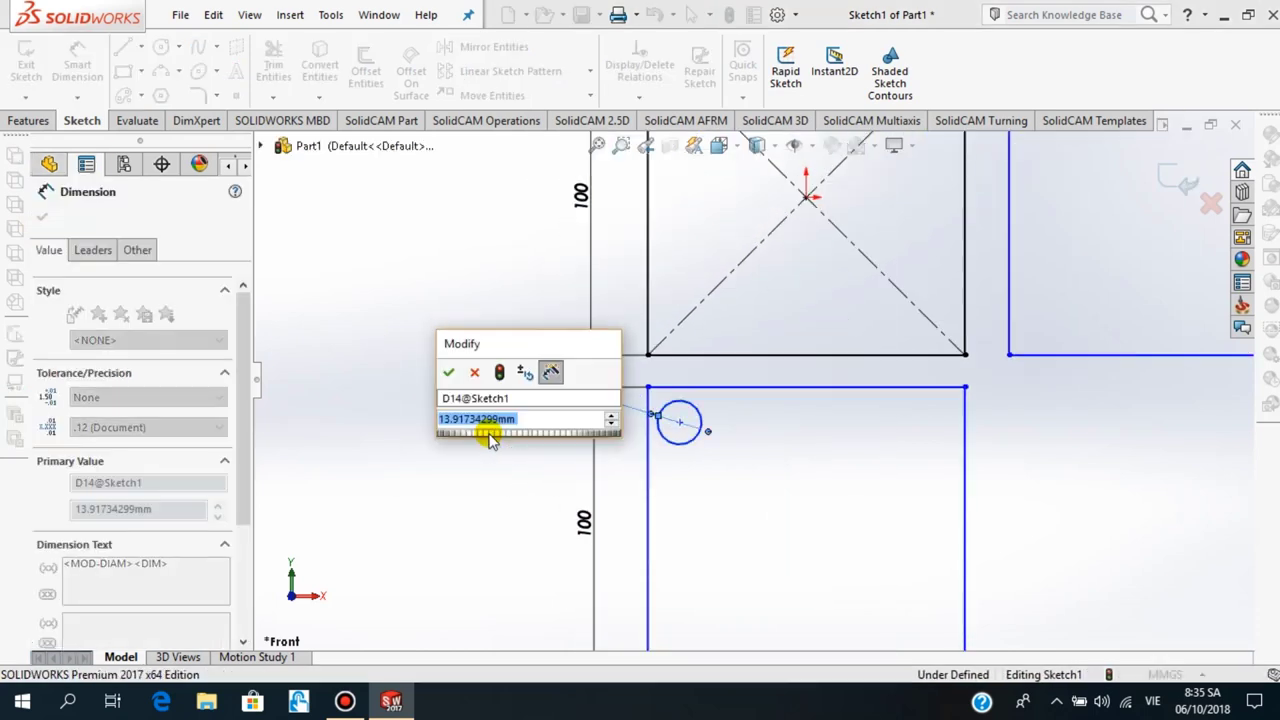
pyautogui.write('10')
pyautogui.press('Return')
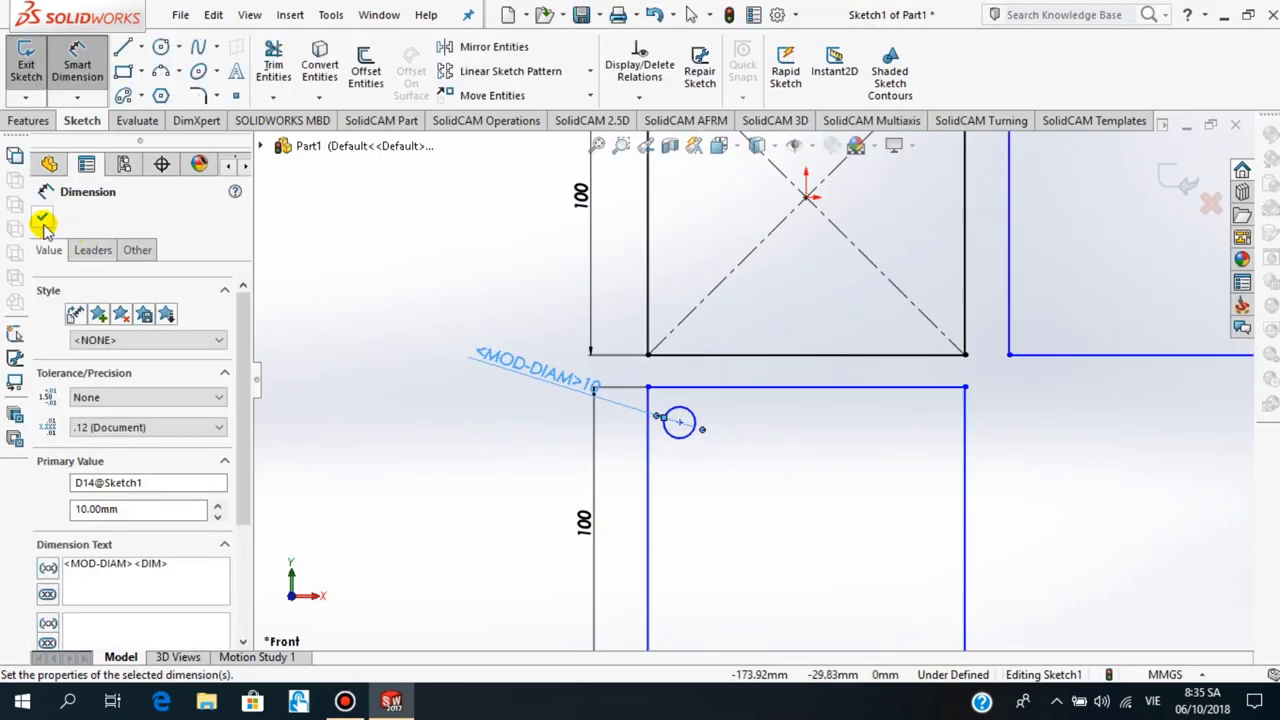
pyautogui.click(43, 220)
# Dimension the circle's centre 10 mm below the square's top edge
pyautogui.click(77, 65)
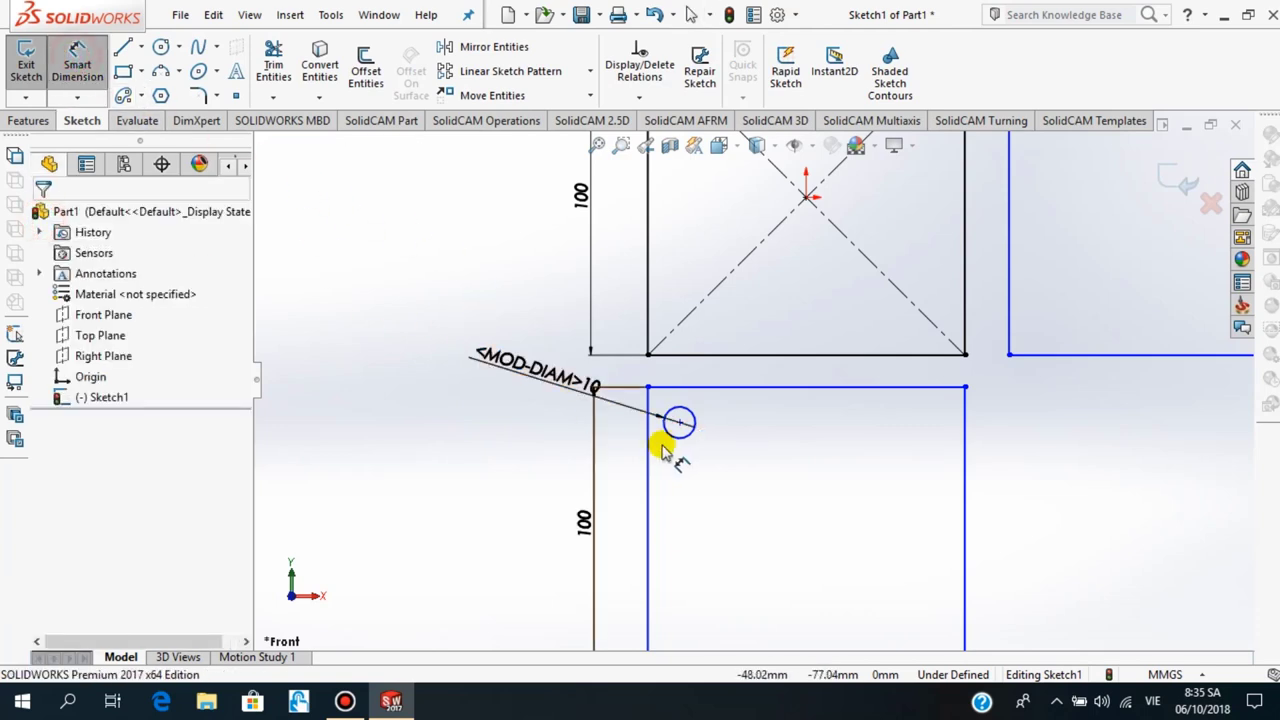
pyautogui.click(679, 423)
pyautogui.click(680, 388)
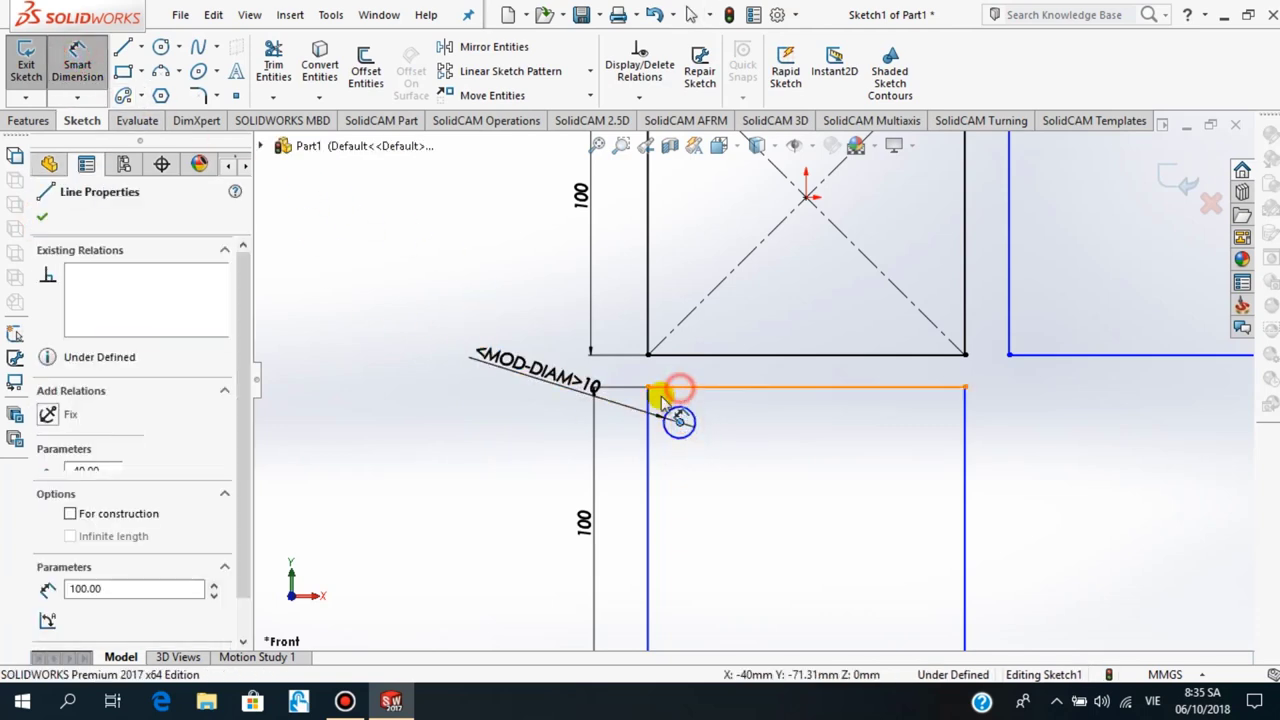
pyautogui.click(620, 420)
pyautogui.write('1')
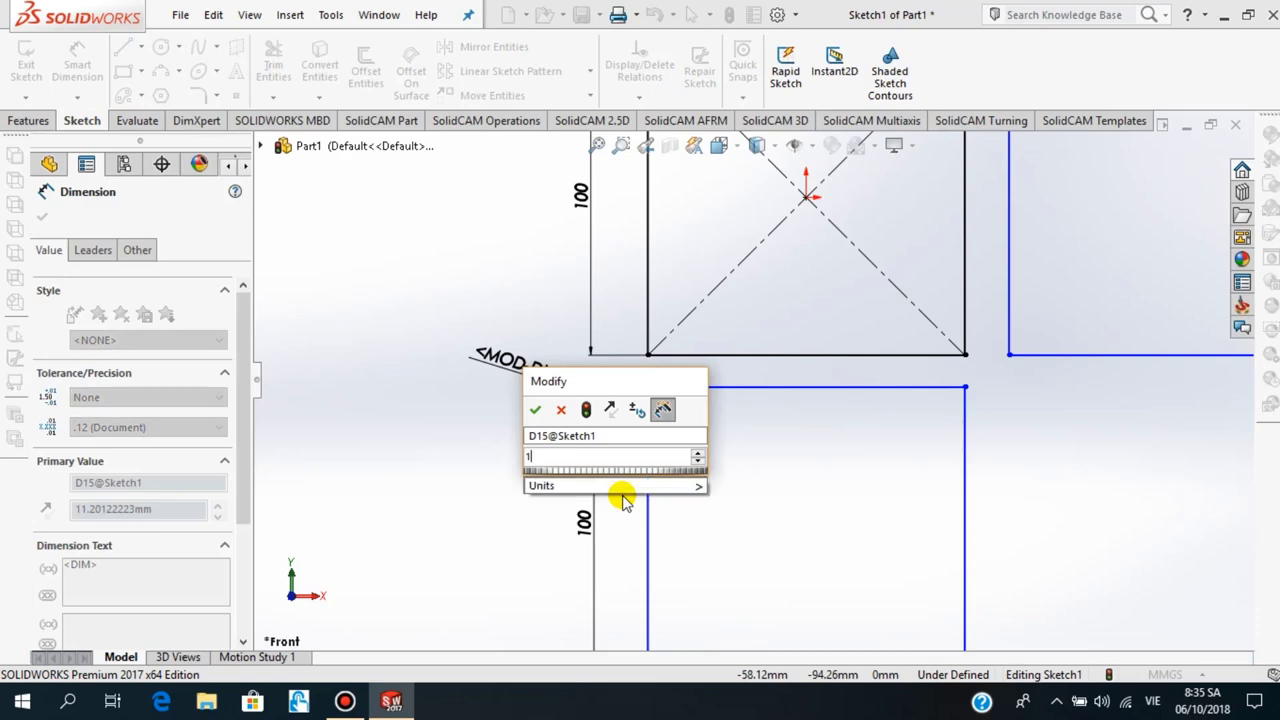
pyautogui.write('0')
pyautogui.press('Return')
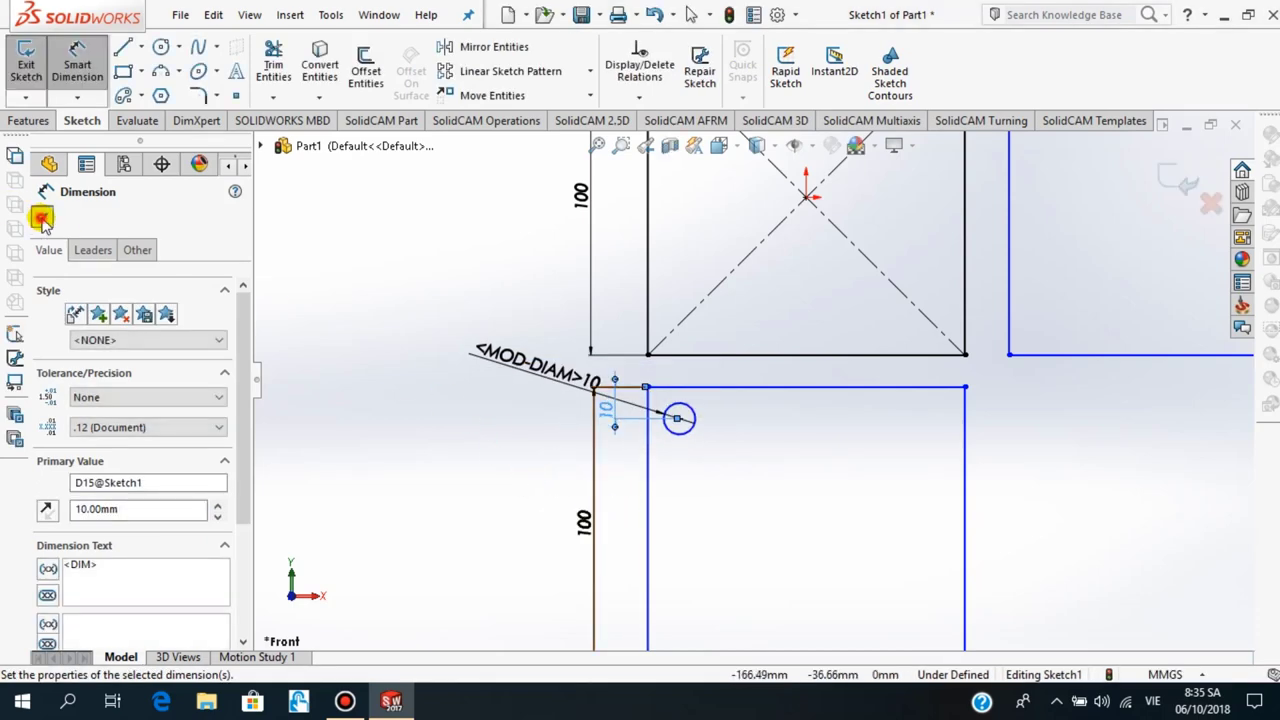
pyautogui.click(42, 221)
pyautogui.press('f')
pyautogui.scroll(-2, 783, 443)
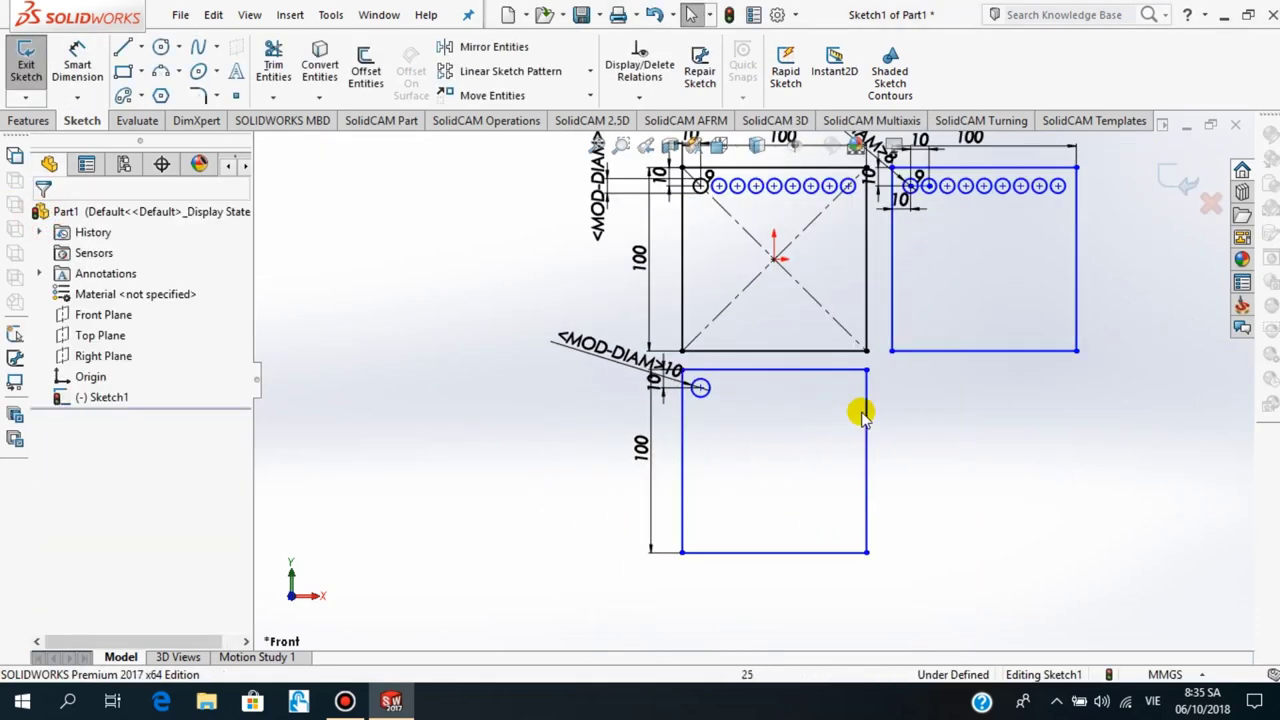
pyautogui.scroll(-2, 853, 463)
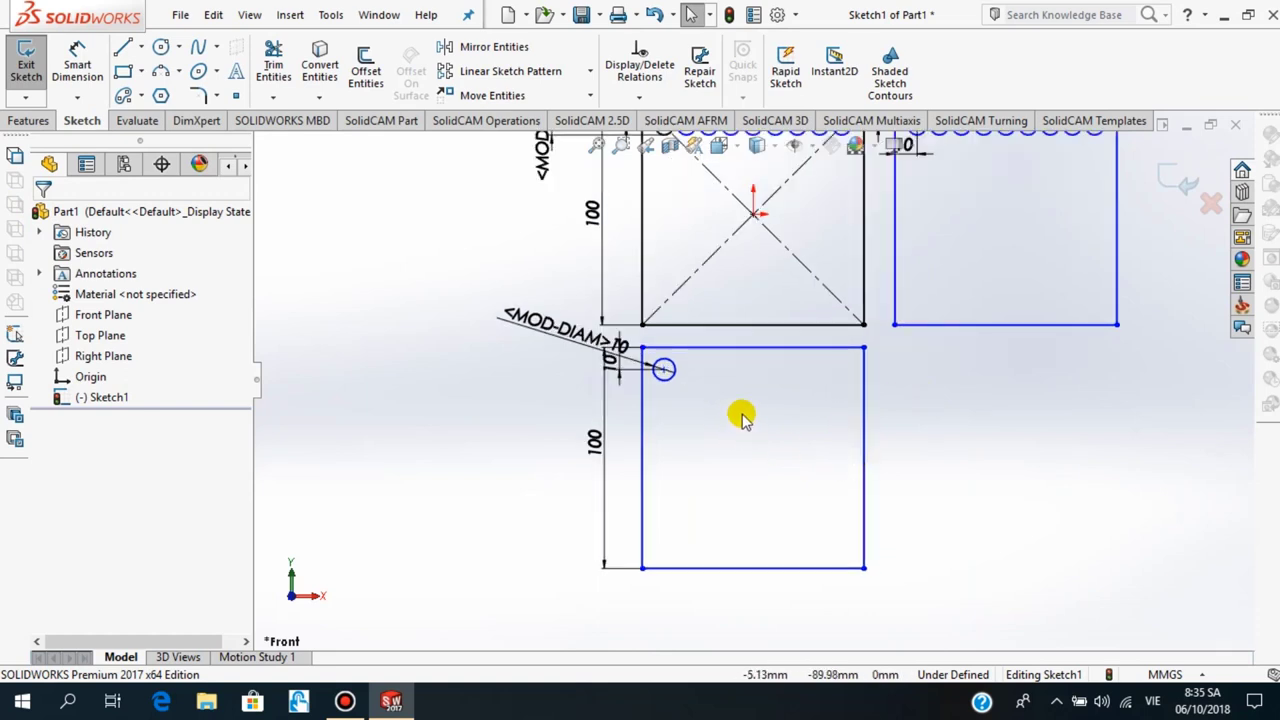
pyautogui.scroll(2, 737, 440)
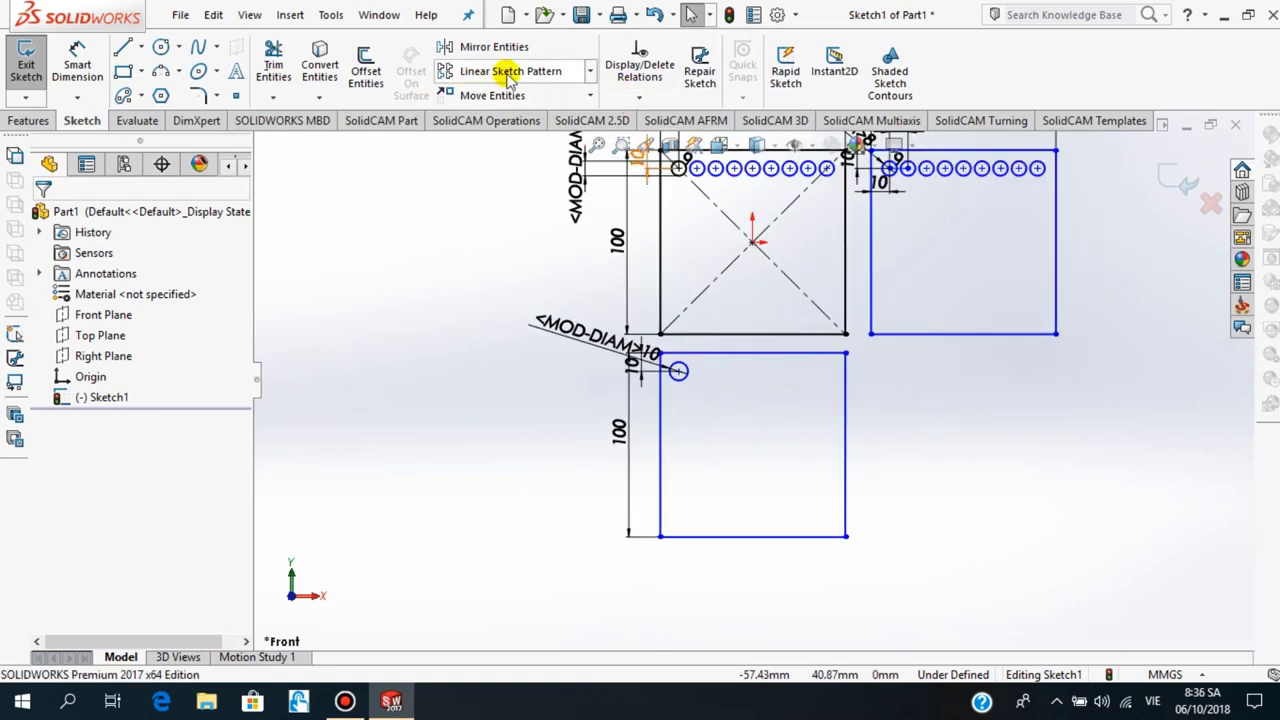
# Start a linear sketch pattern on the small circle with 9 rows flipped to run downward
pyautogui.click(591, 72)
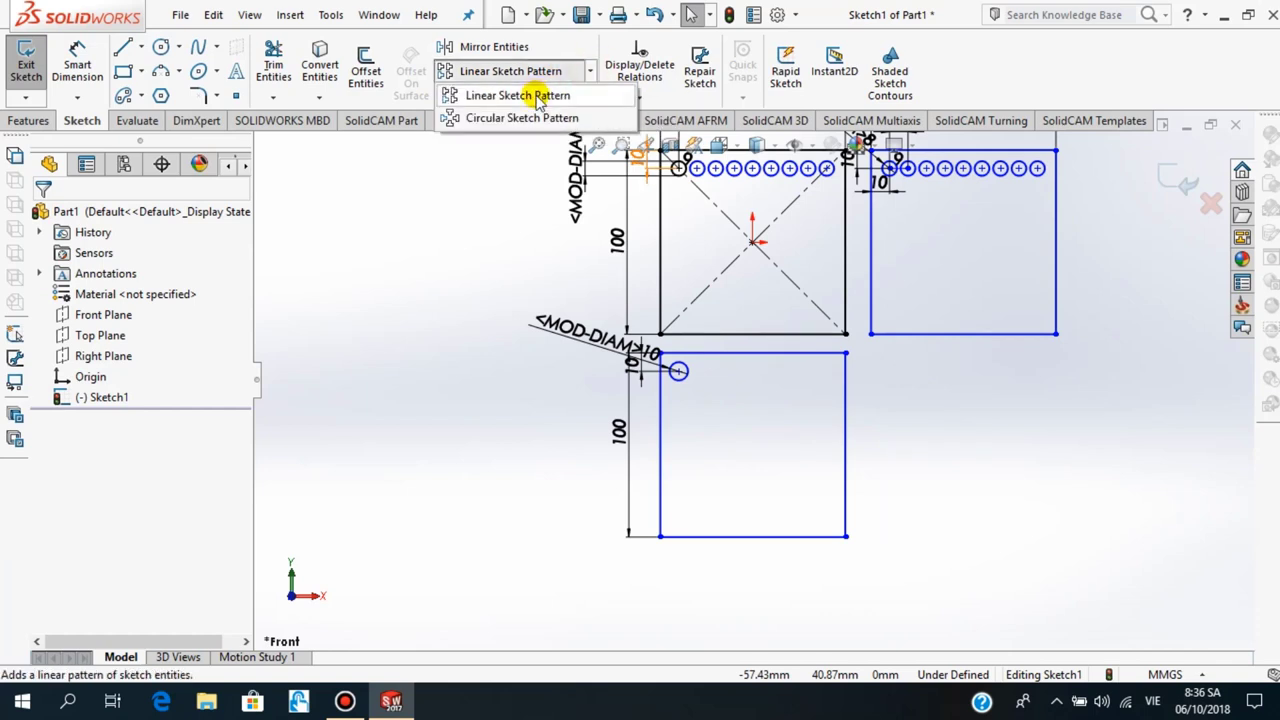
pyautogui.click(538, 100)
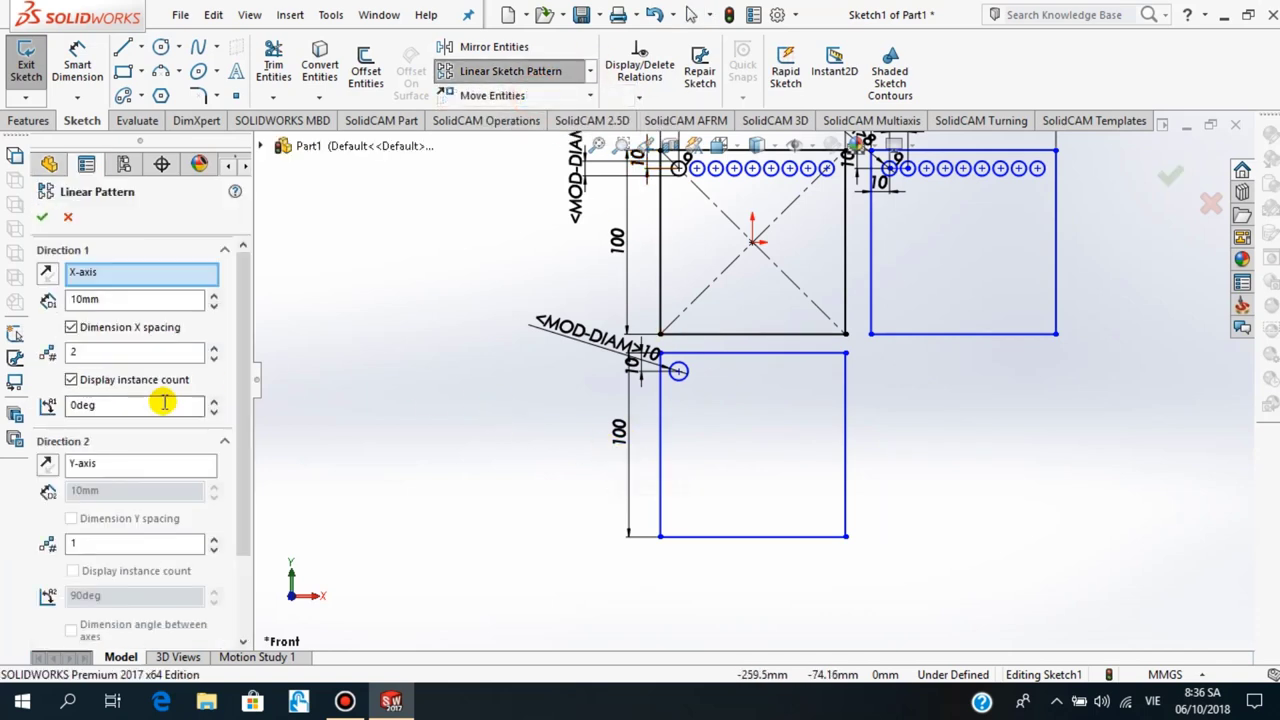
pyautogui.click(684, 378)
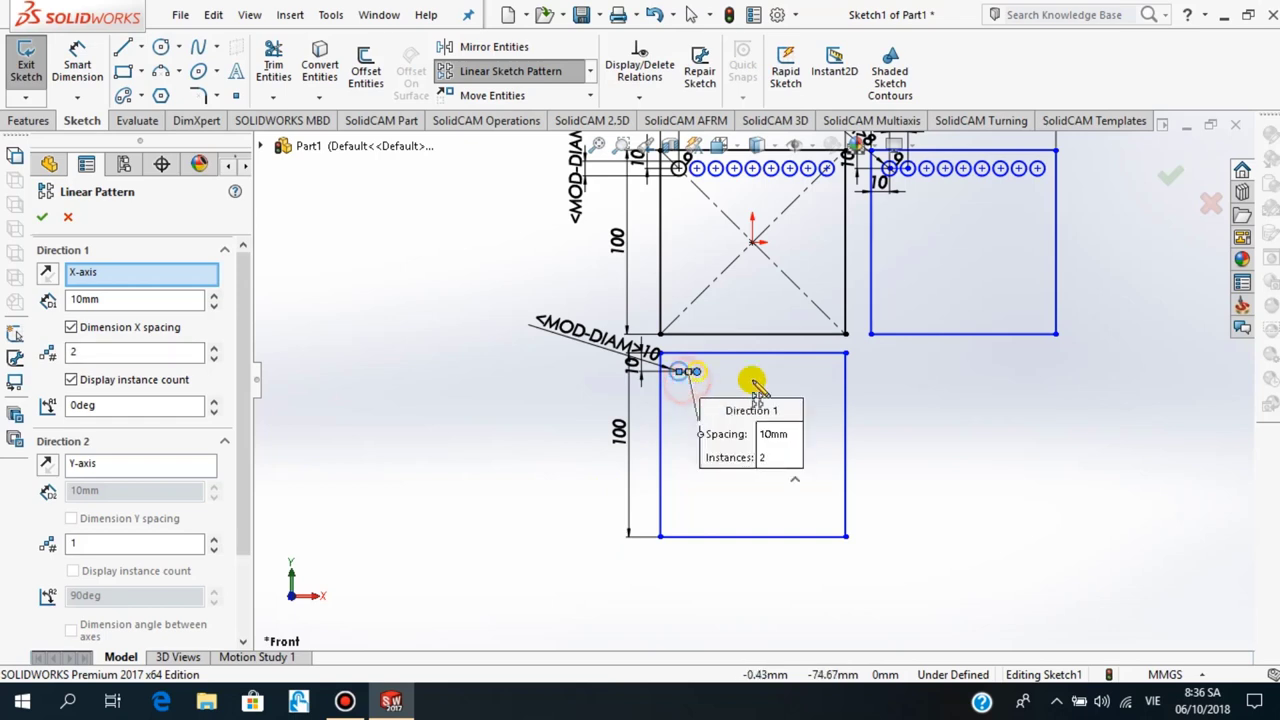
pyautogui.click(214, 347)
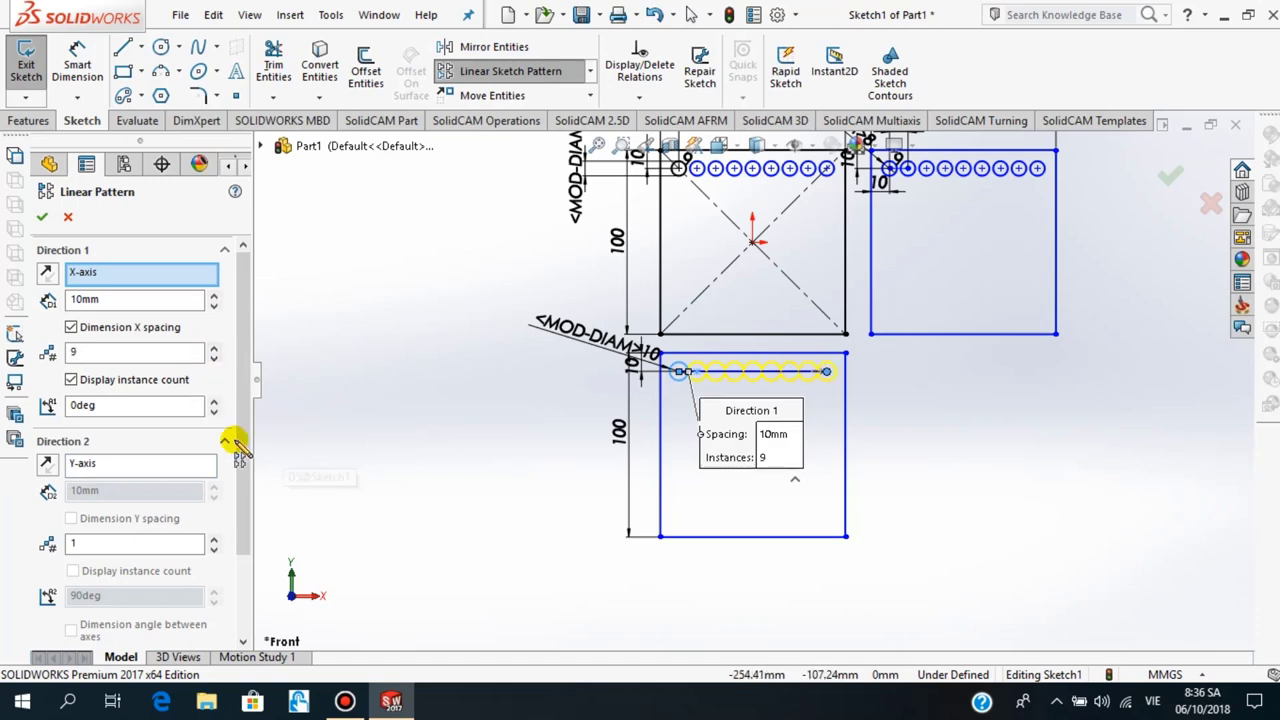
pyautogui.click(70, 380)
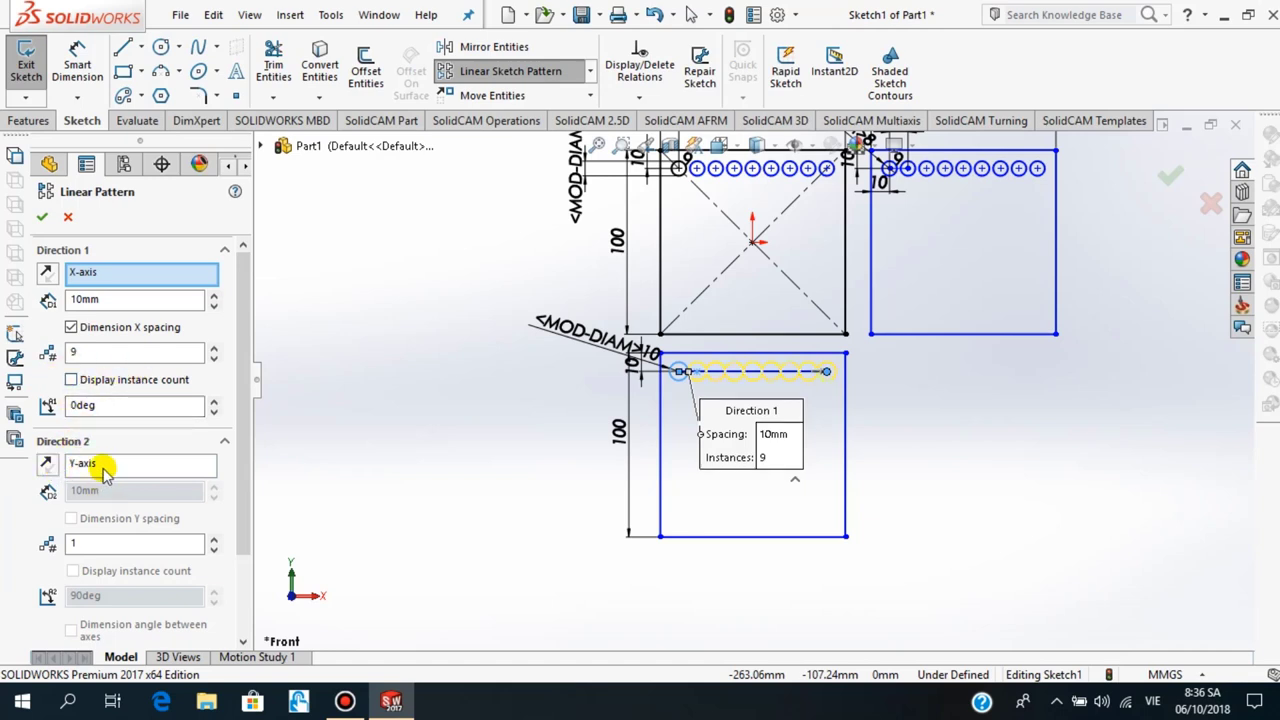
pyautogui.click(213, 538)
pyautogui.click(213, 538)
pyautogui.click(213, 538)
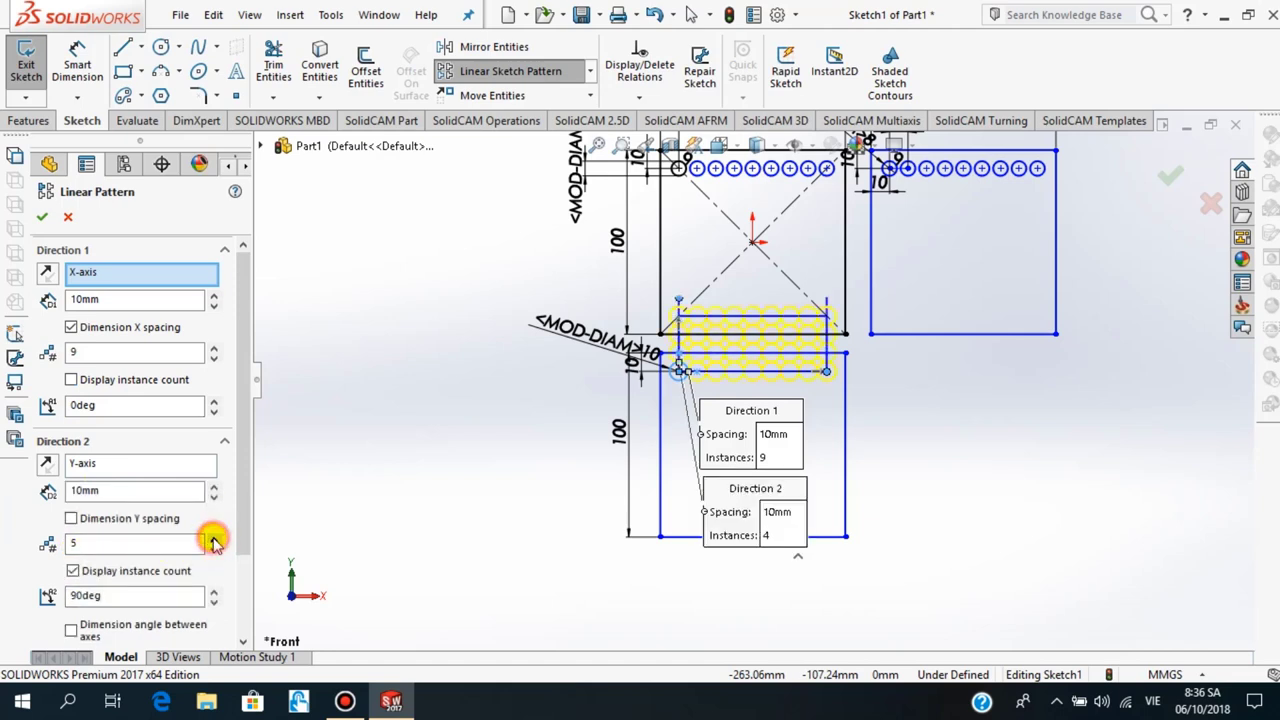
pyautogui.click(213, 538)
pyautogui.click(213, 538)
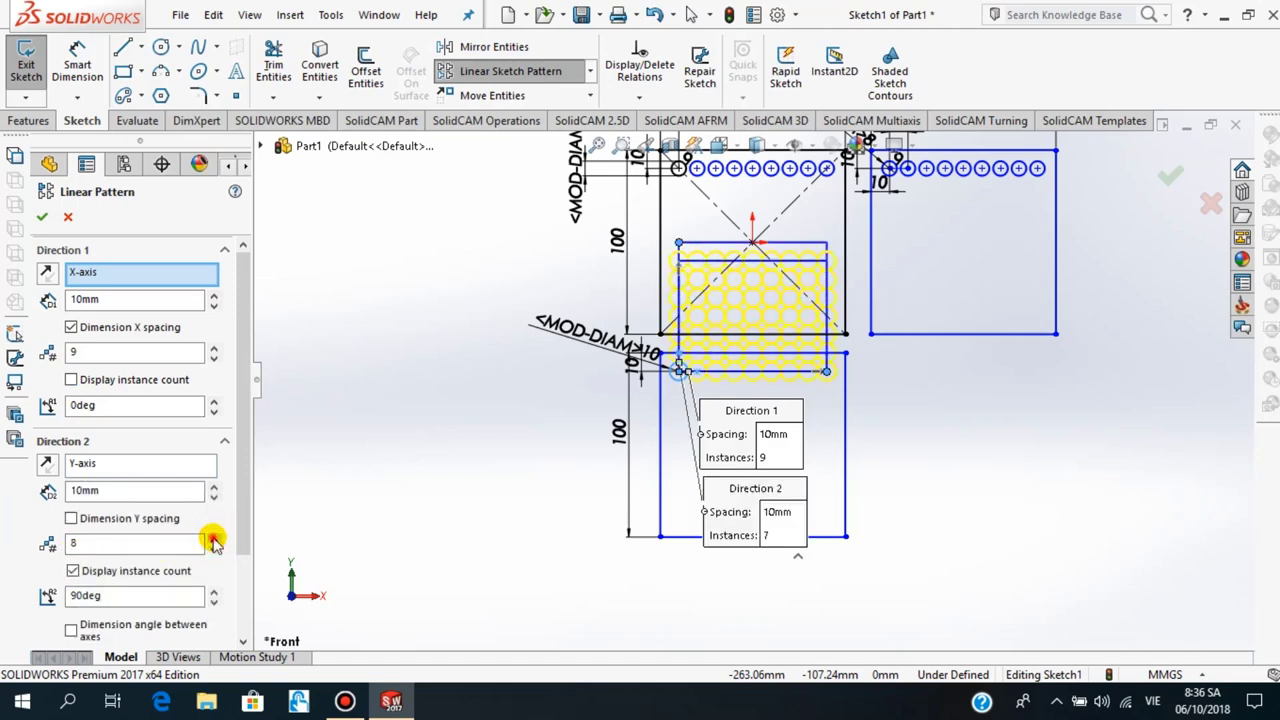
pyautogui.click(213, 538)
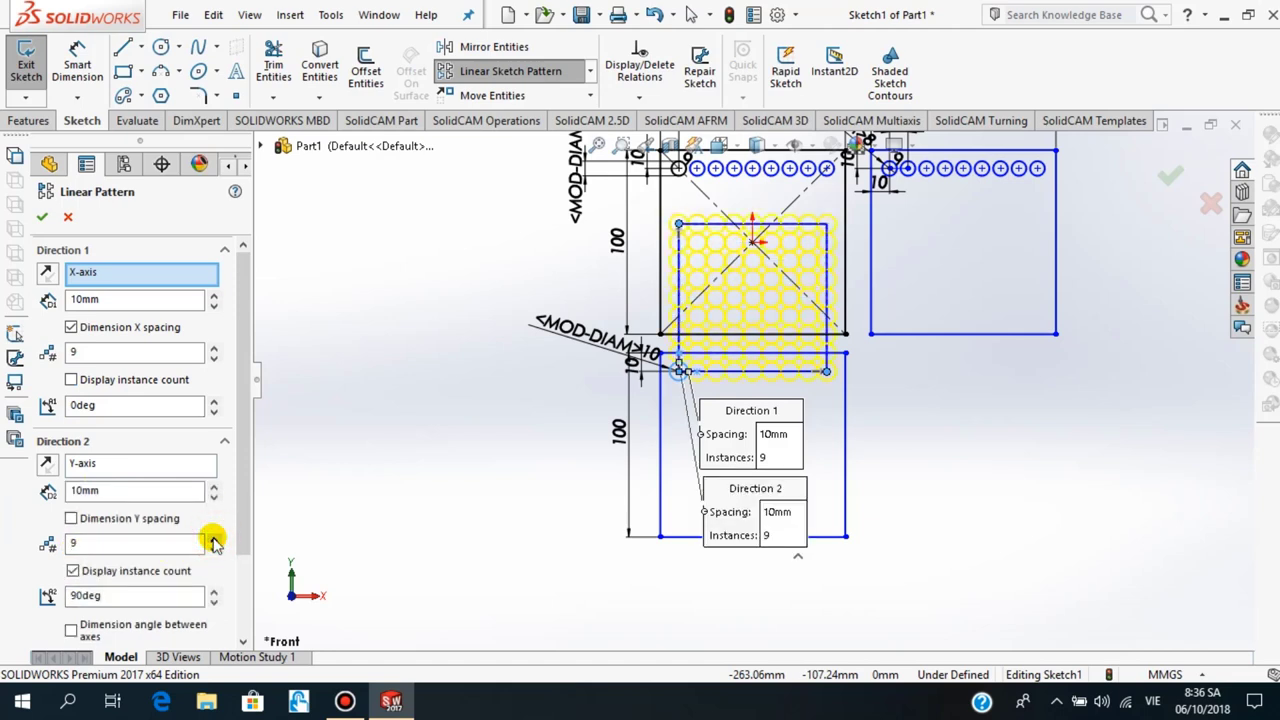
pyautogui.click(46, 466)
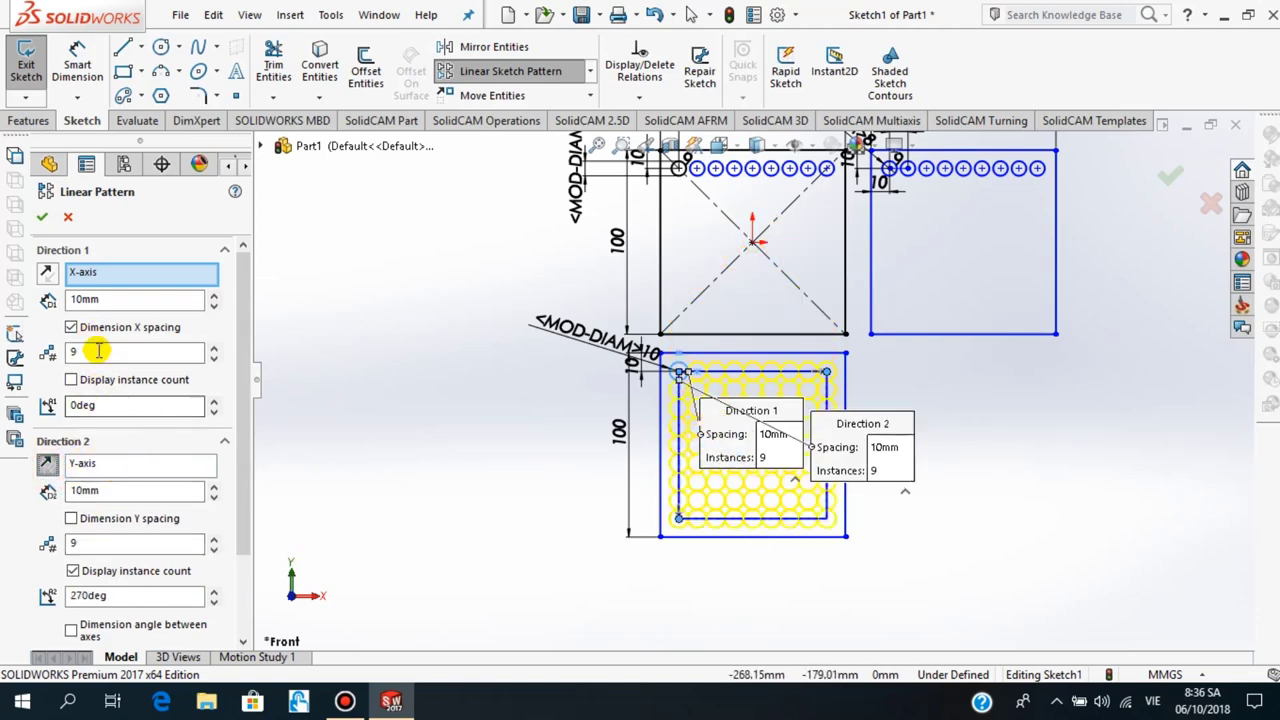
# Set Direction 1 to 9 columns at 10 mm spacing and accept the 9 × 9 pattern
pyautogui.click(213, 360)
pyautogui.click(213, 360)
pyautogui.click(213, 360)
pyautogui.click(213, 360)
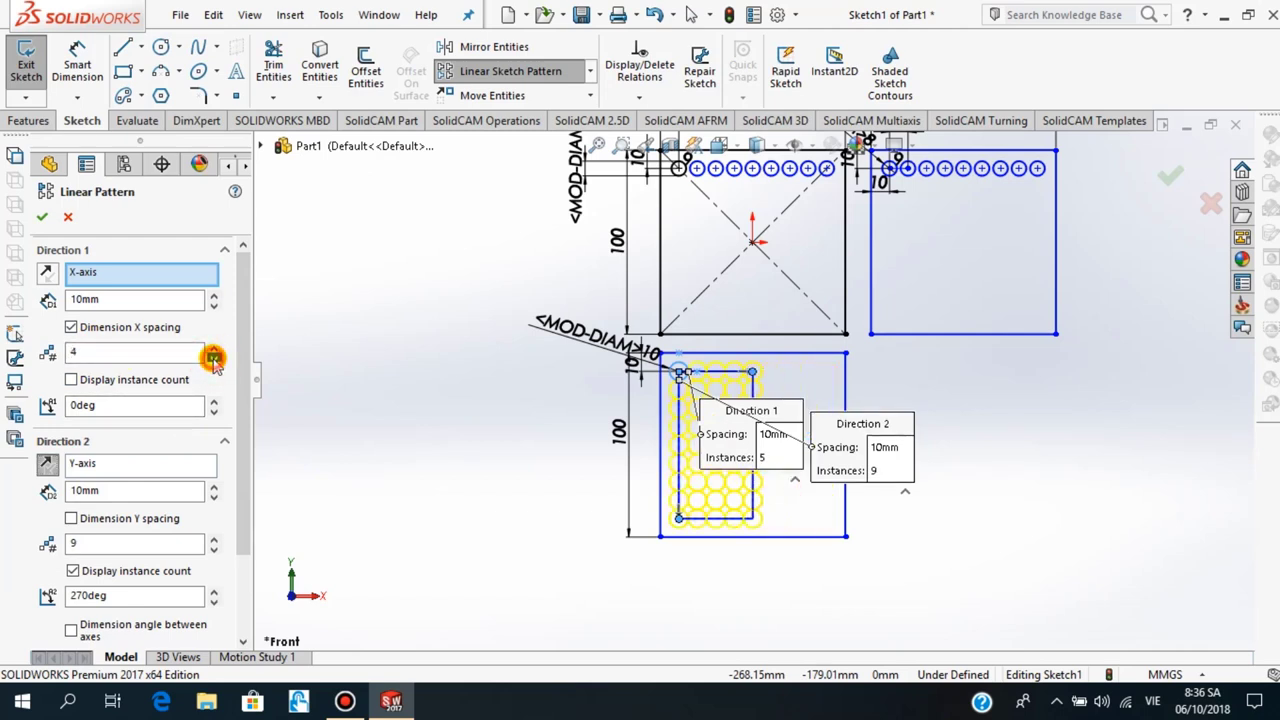
pyautogui.click(213, 360)
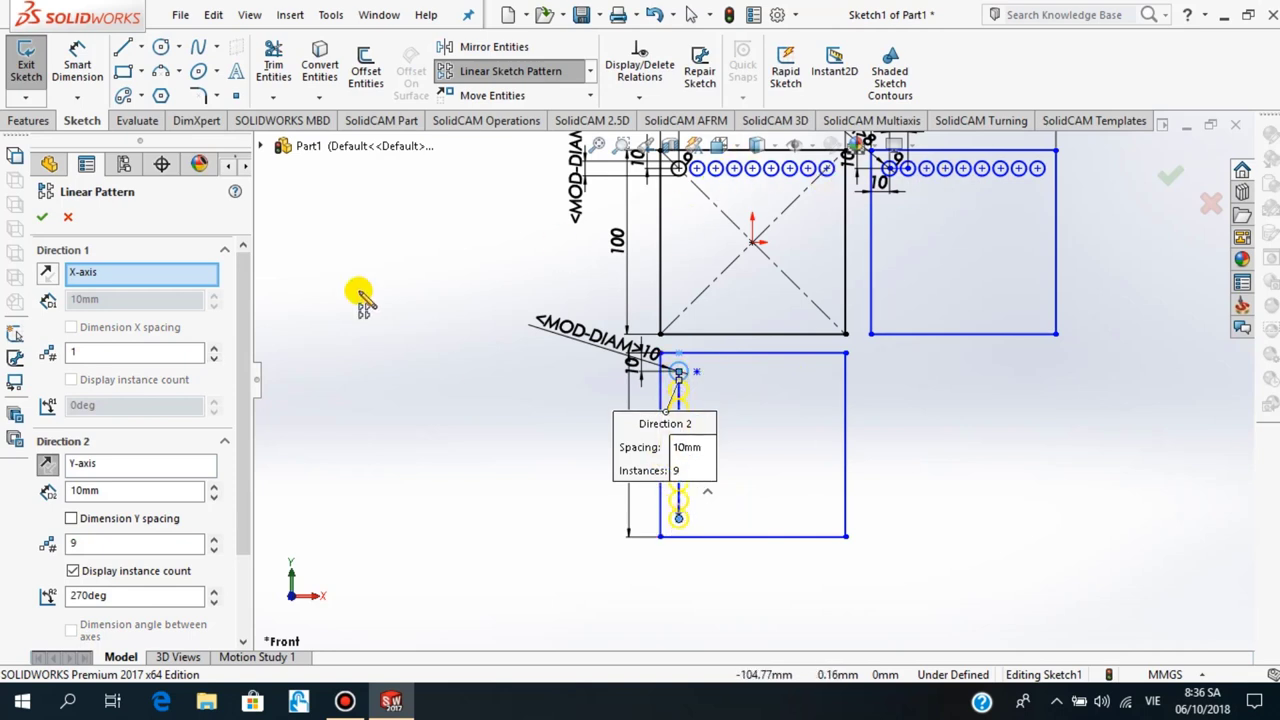
pyautogui.click(214, 347)
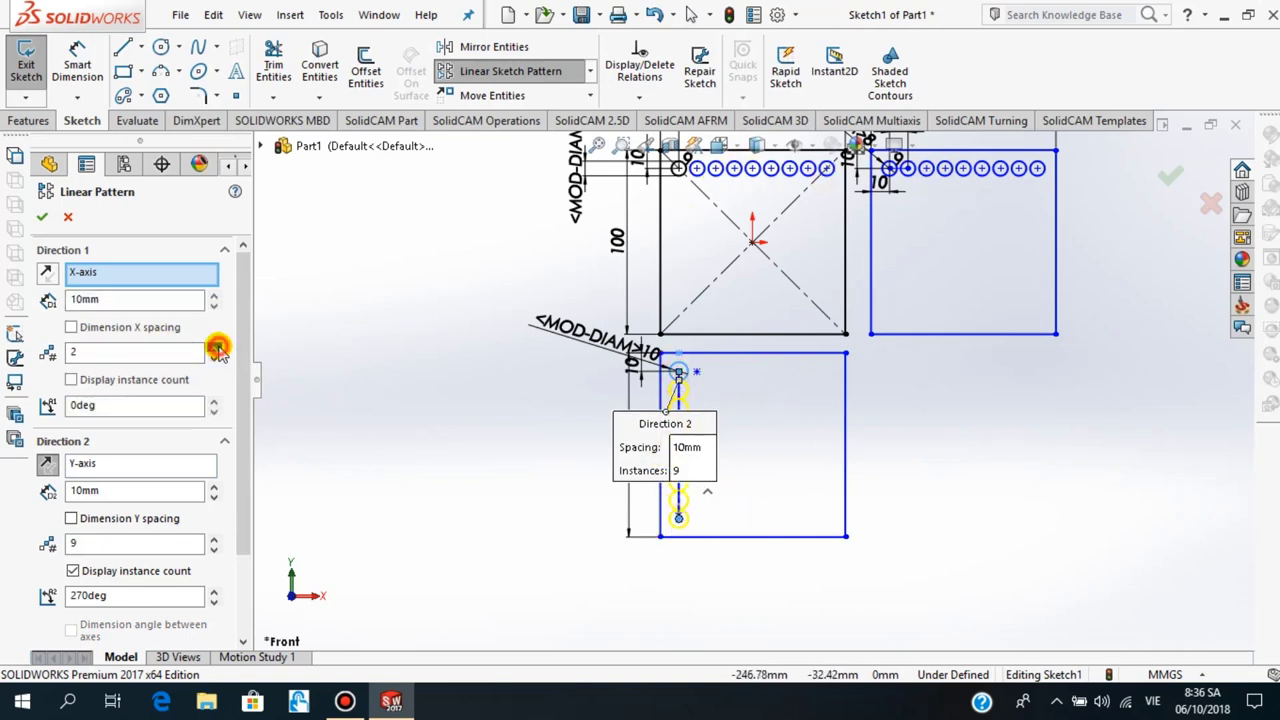
pyautogui.click(214, 347)
pyautogui.click(214, 347)
pyautogui.click(214, 347)
pyautogui.click(214, 347)
pyautogui.click(214, 347)
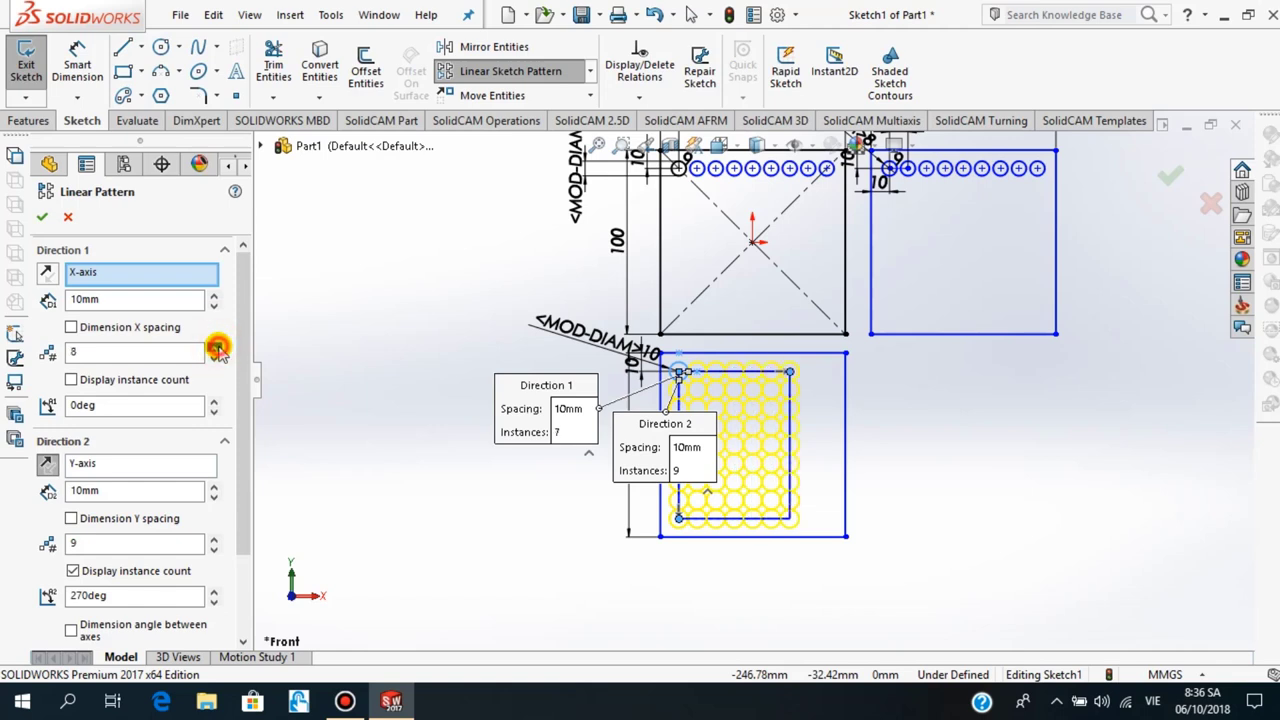
pyautogui.click(214, 347)
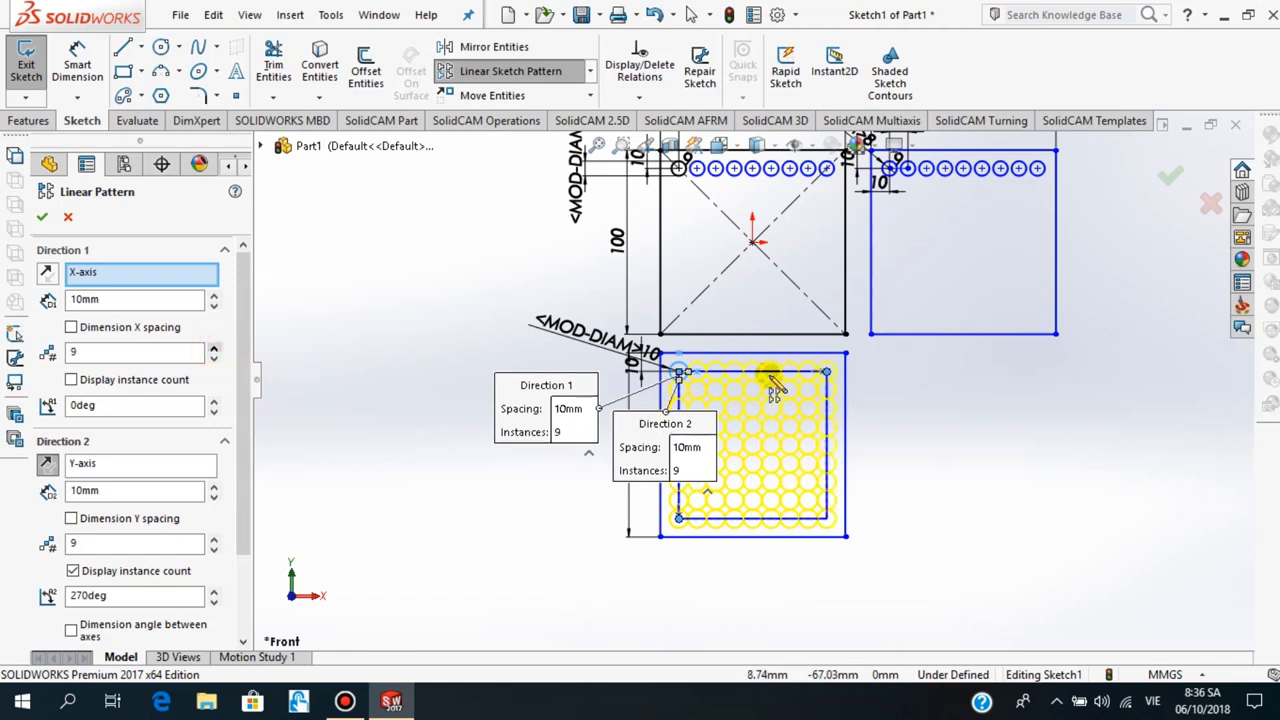
pyautogui.click(40, 219)
# Draw a 100 × 100 corner rectangle from the shared corner below the right square
pyautogui.scroll(-1, 880, 440)
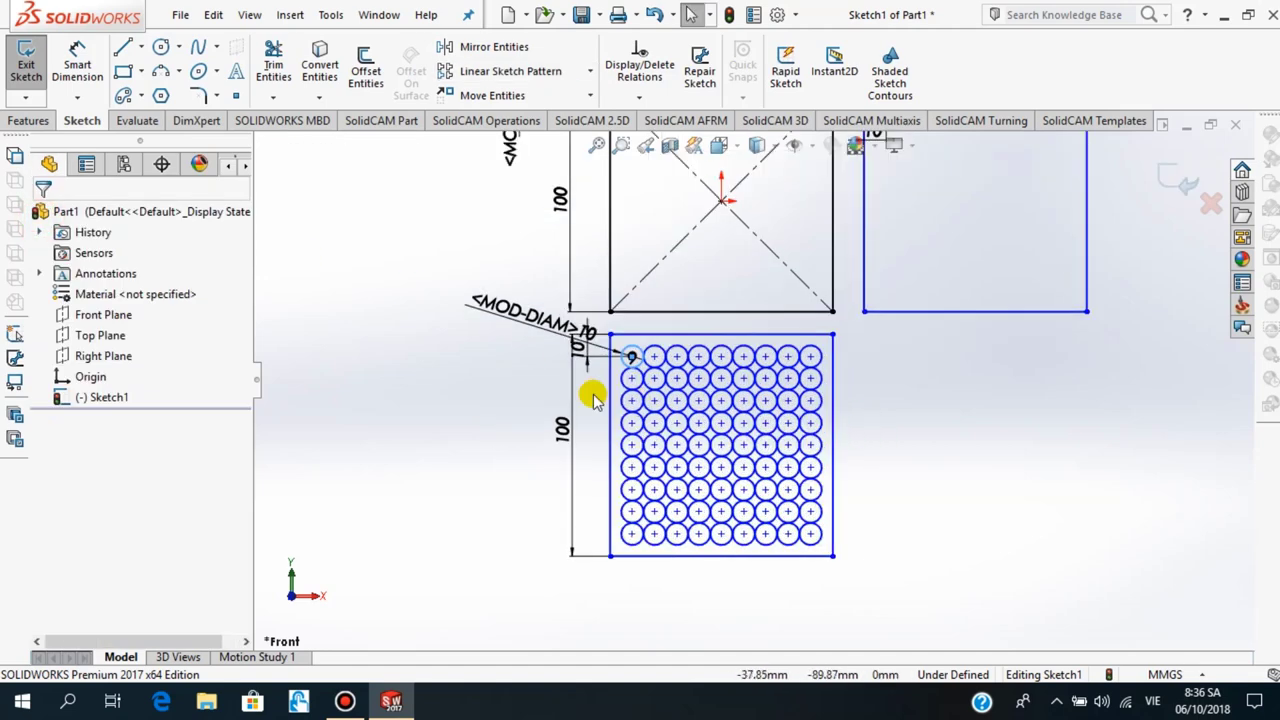
pyautogui.scroll(1, 935, 415)
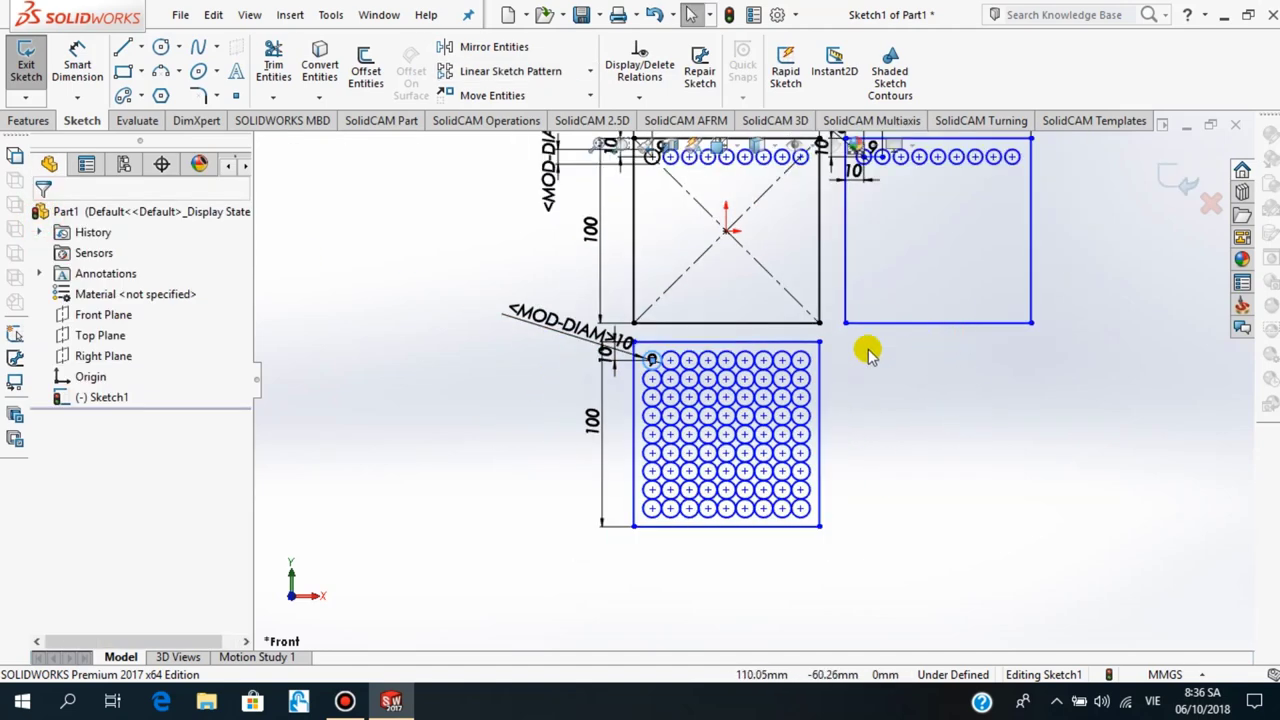
pyautogui.click(124, 72)
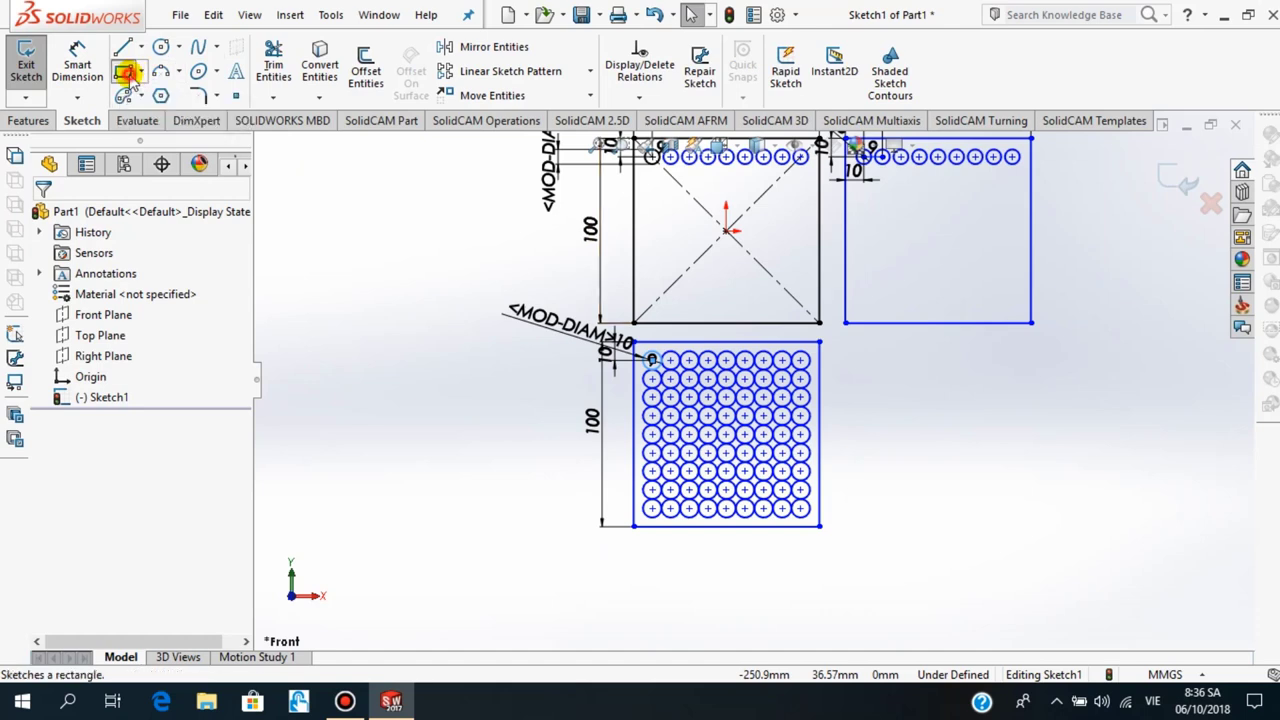
pyautogui.click(846, 341)
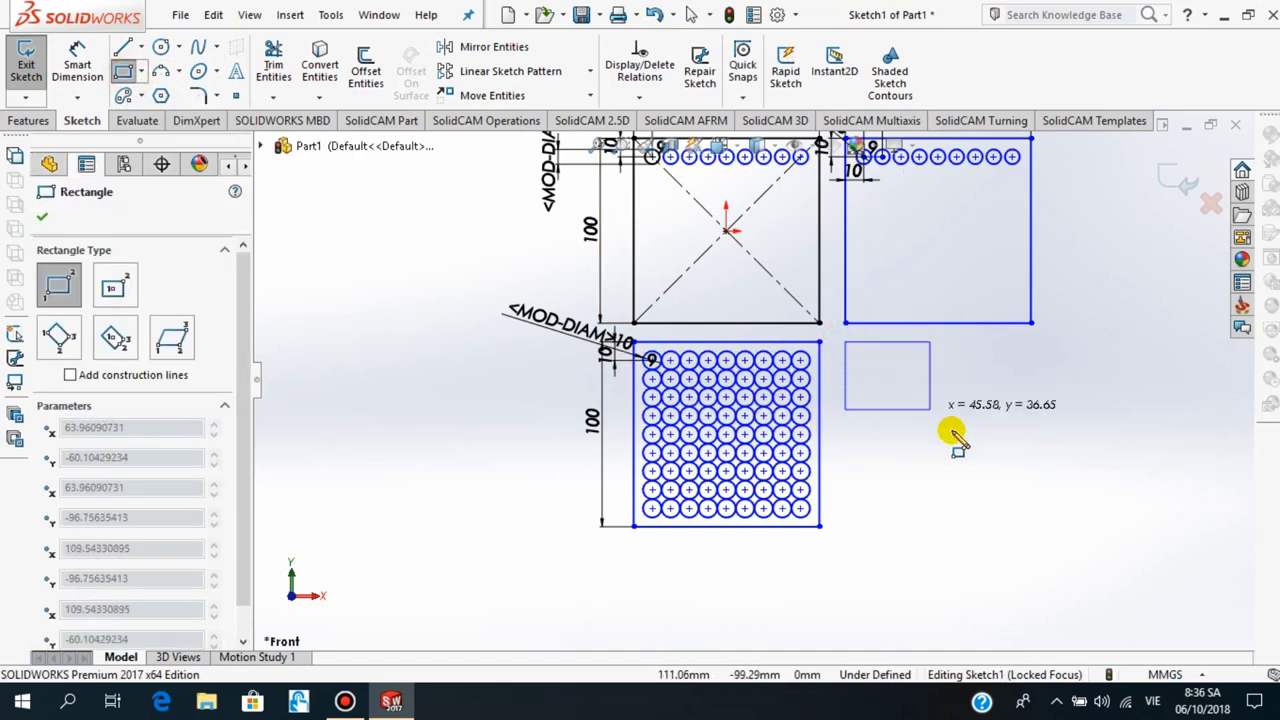
pyautogui.click(1030, 525)
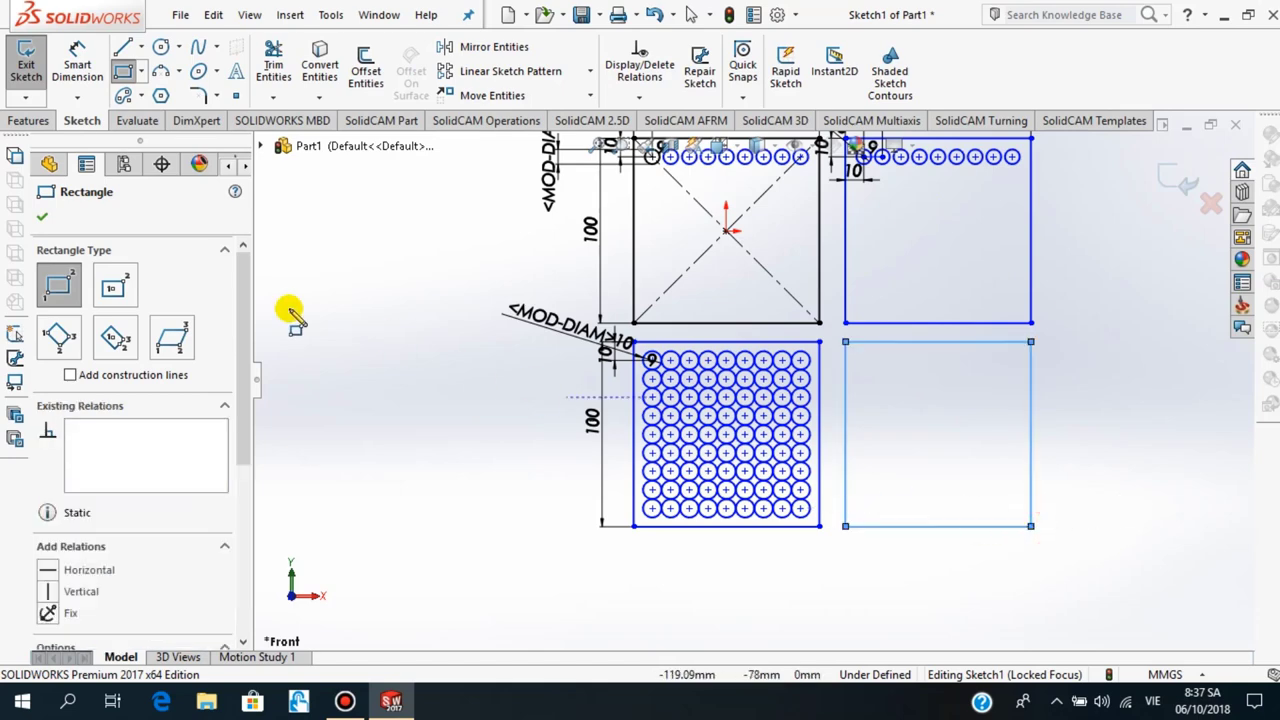
pyautogui.click(40, 219)
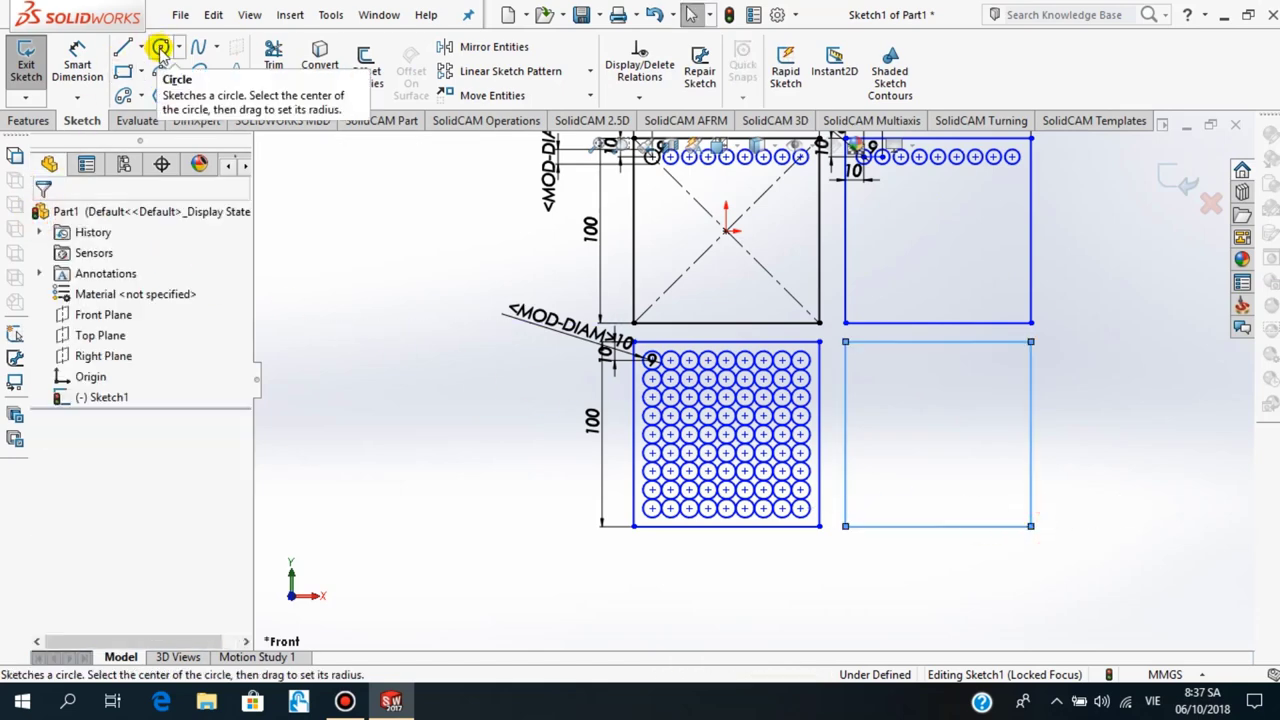
# Draw a small circle at the fourth square's top-left corner and give it a 10 mm diameter
pyautogui.click(160, 48)
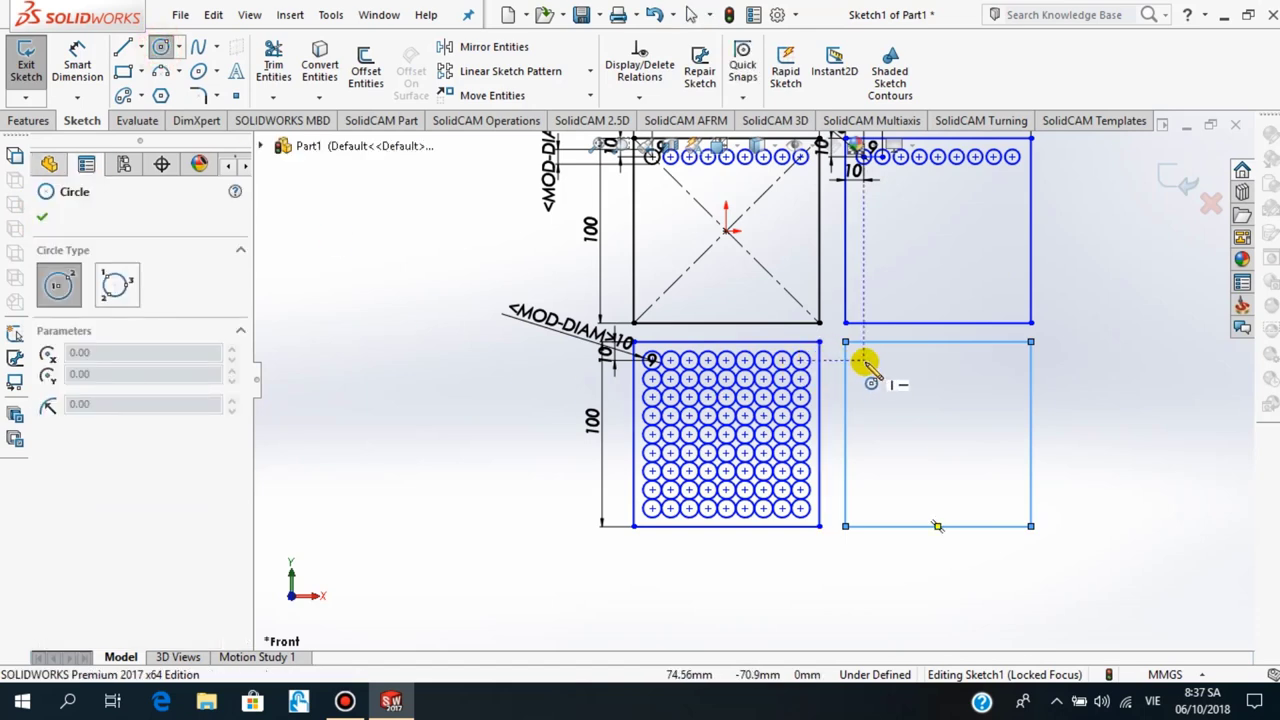
pyautogui.click(862, 361)
pyautogui.click(872, 368)
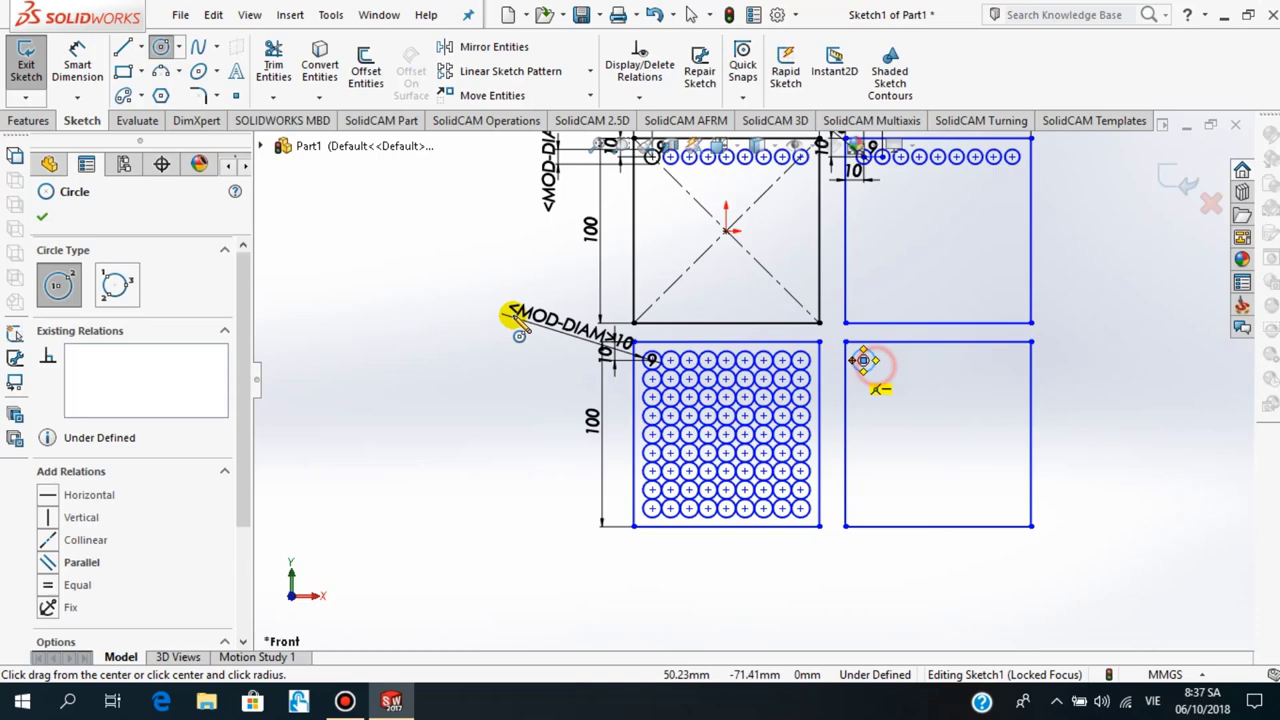
pyautogui.click(42, 217)
pyautogui.click(77, 62)
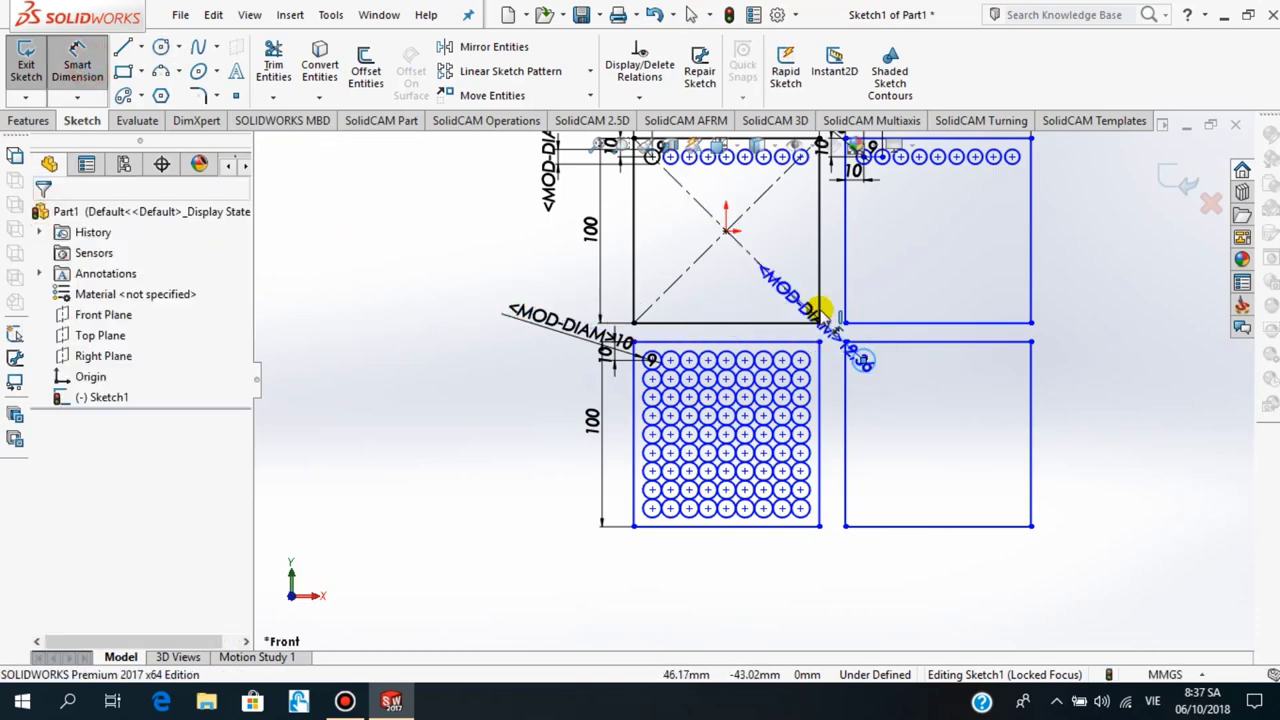
pyautogui.click(768, 312)
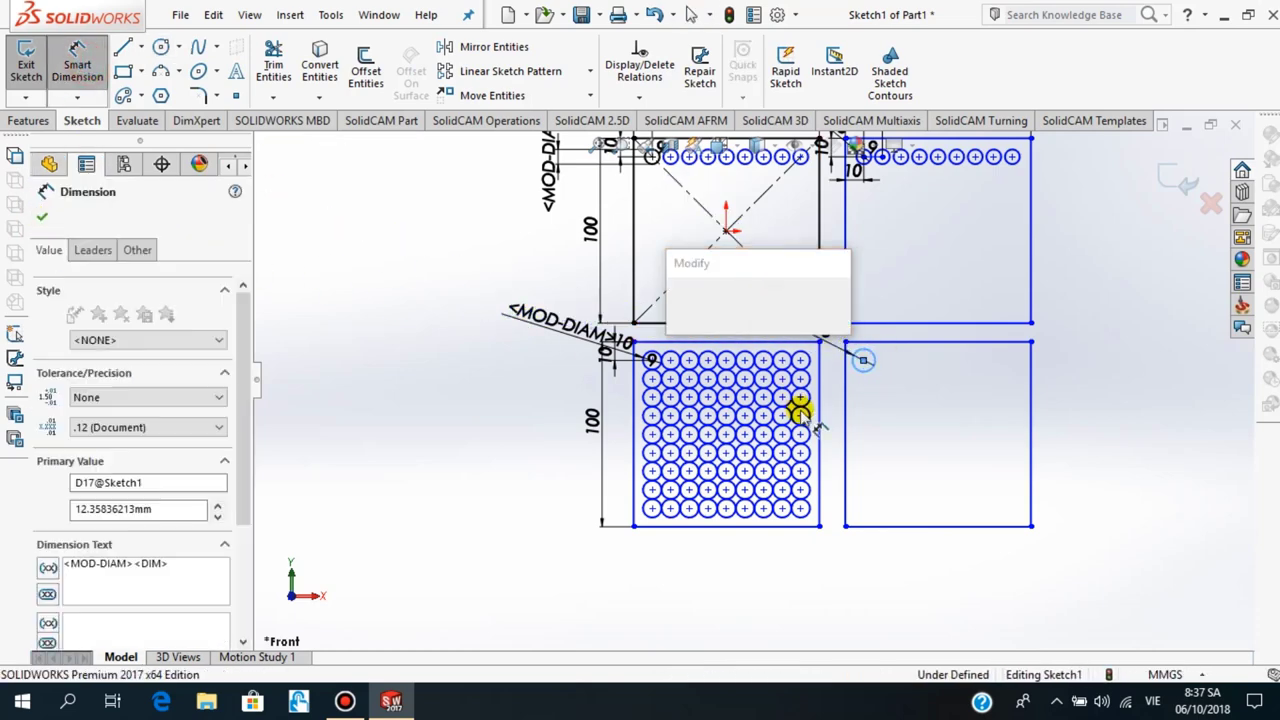
pyautogui.write('10')
pyautogui.press('Return')
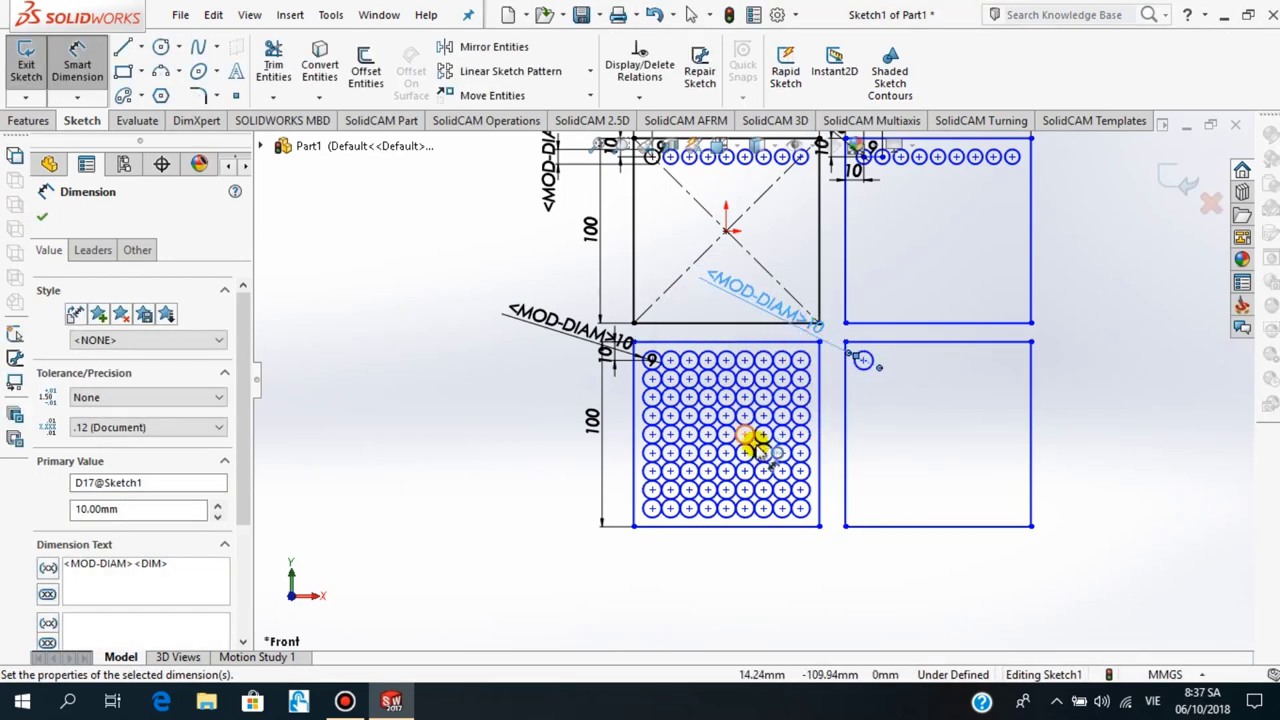
pyautogui.click(45, 216)
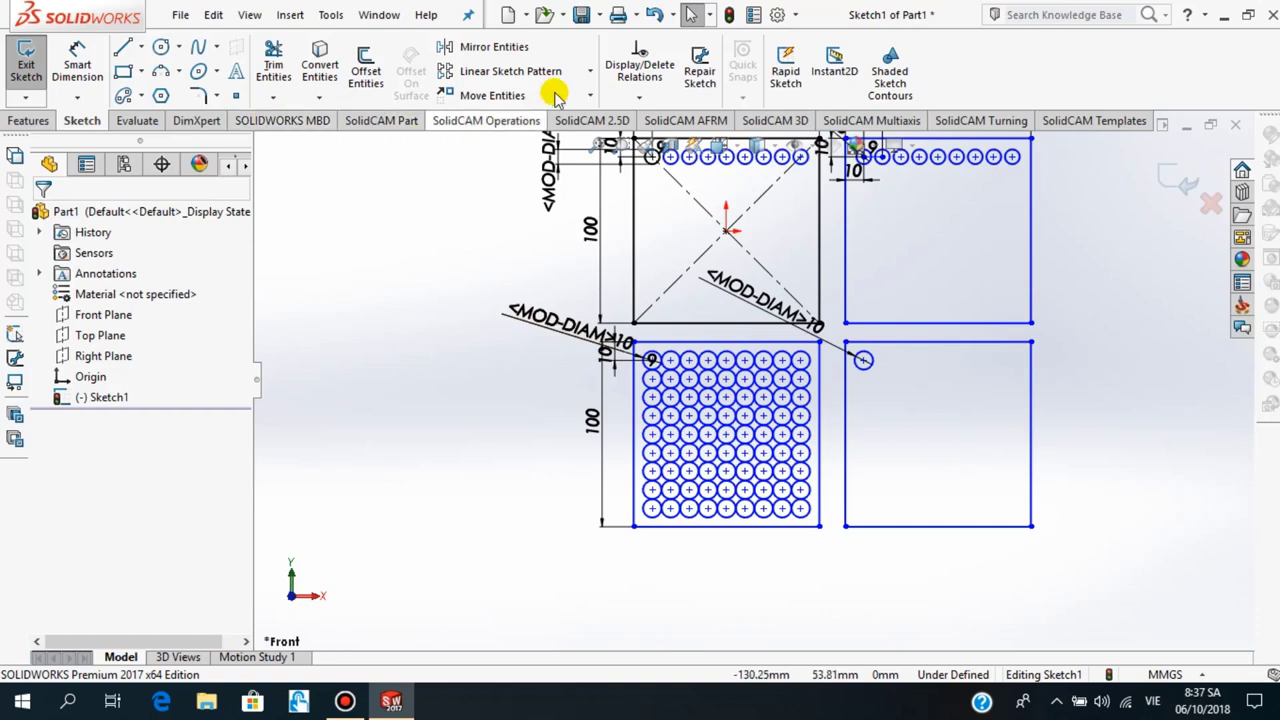
# Start a linear sketch pattern of the new circle with 9 copies along Direction 1
pyautogui.click(455, 77)
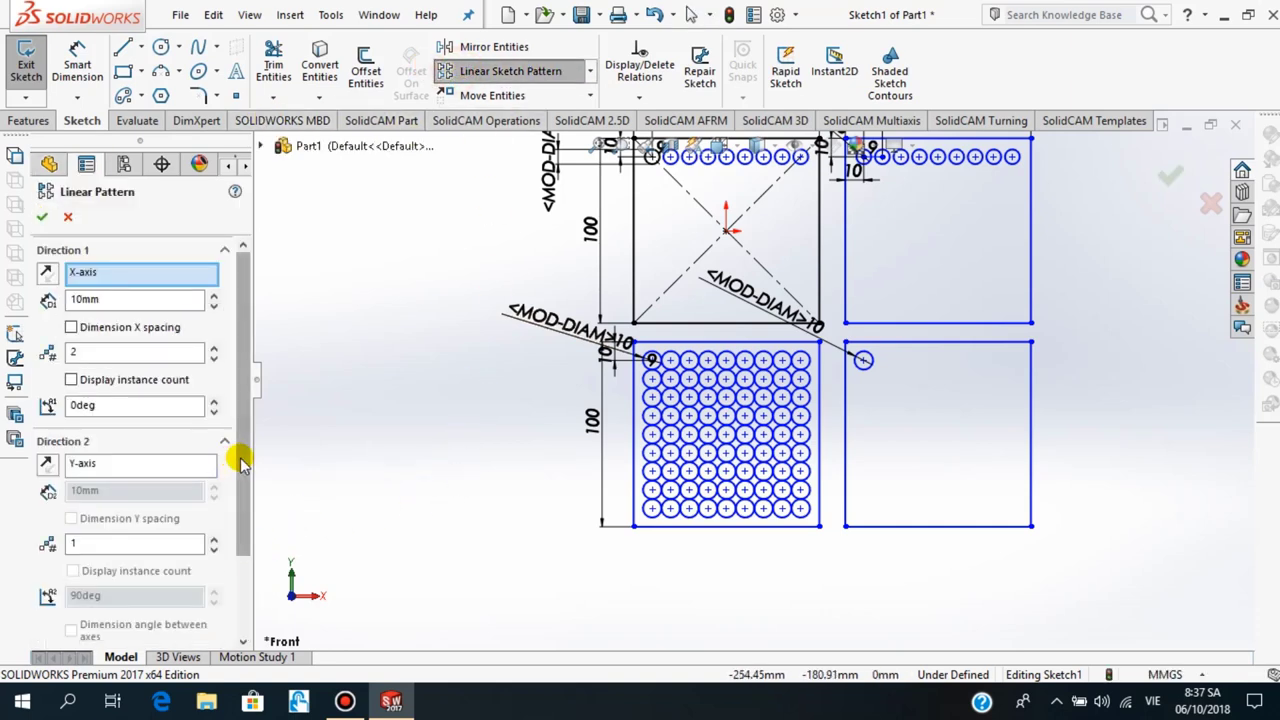
pyautogui.scroll(-1, 240, 460)
pyautogui.scroll(-2, 240, 470)
pyautogui.scroll(3, 240, 455)
pyautogui.moveTo(240, 453); pyautogui.dragTo(243, 548)
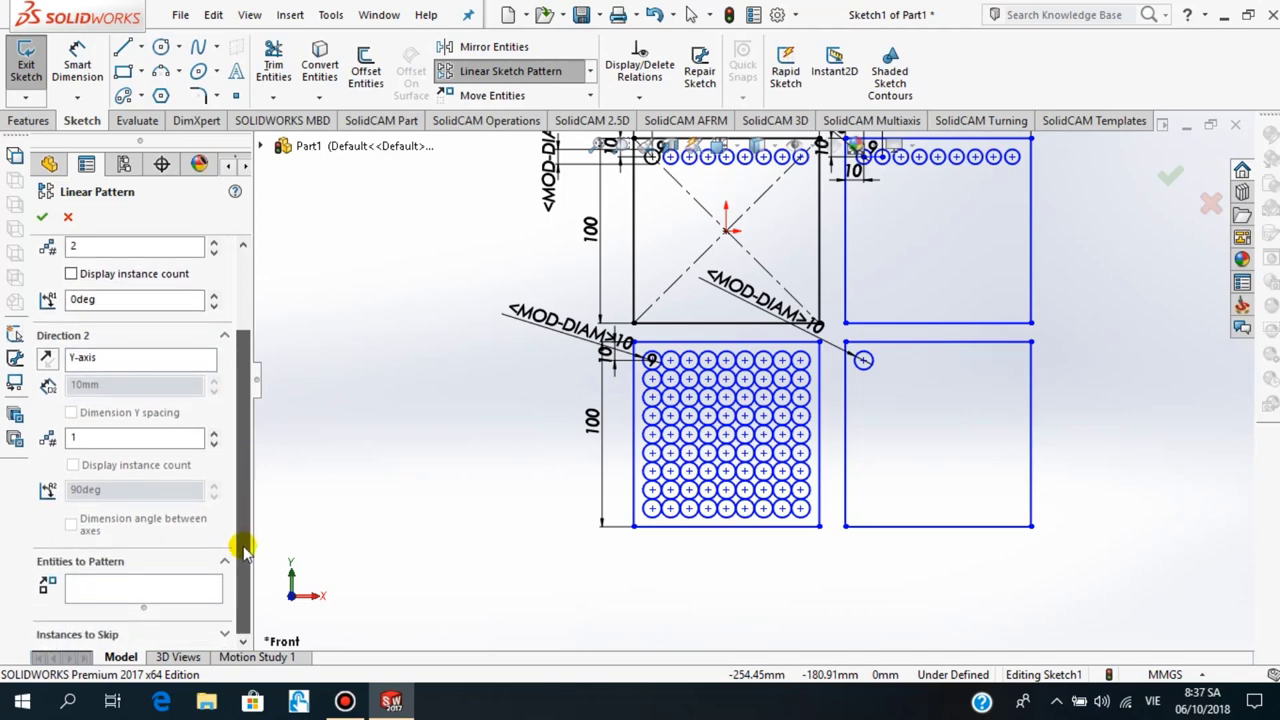
pyautogui.scroll(3, 252, 497)
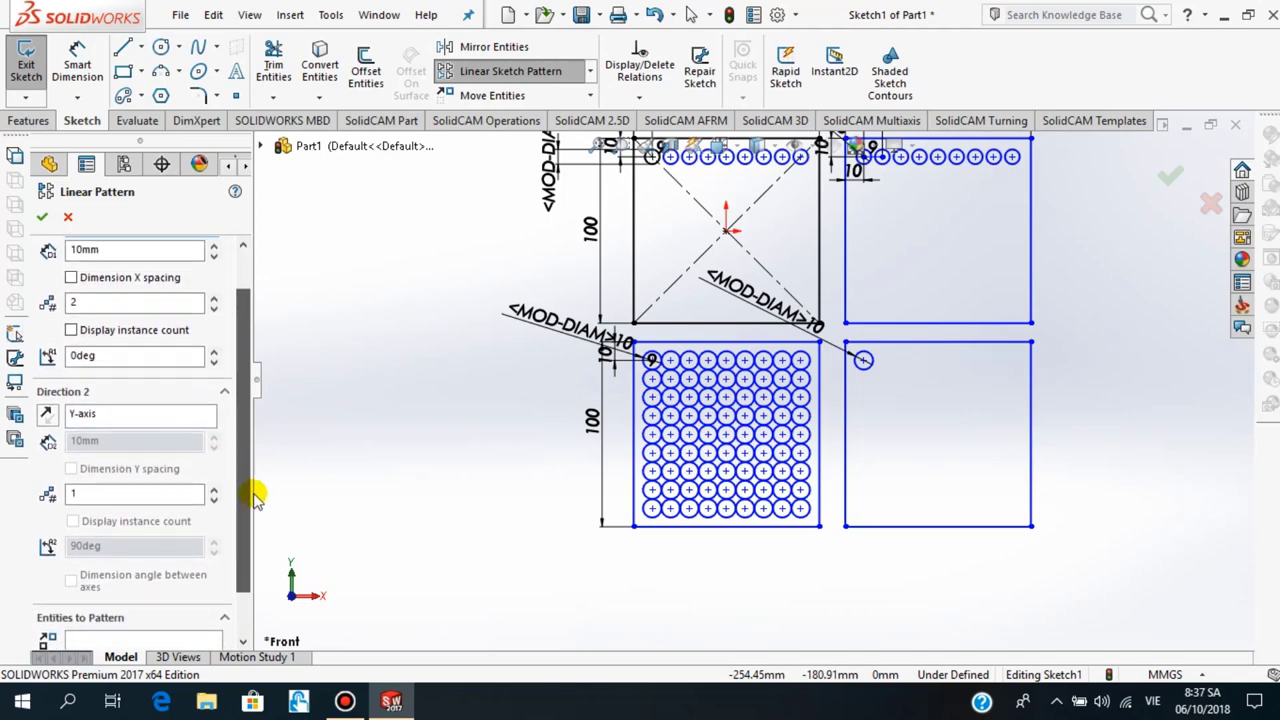
pyautogui.scroll(-1, 256, 497)
pyautogui.scroll(2, 257, 500)
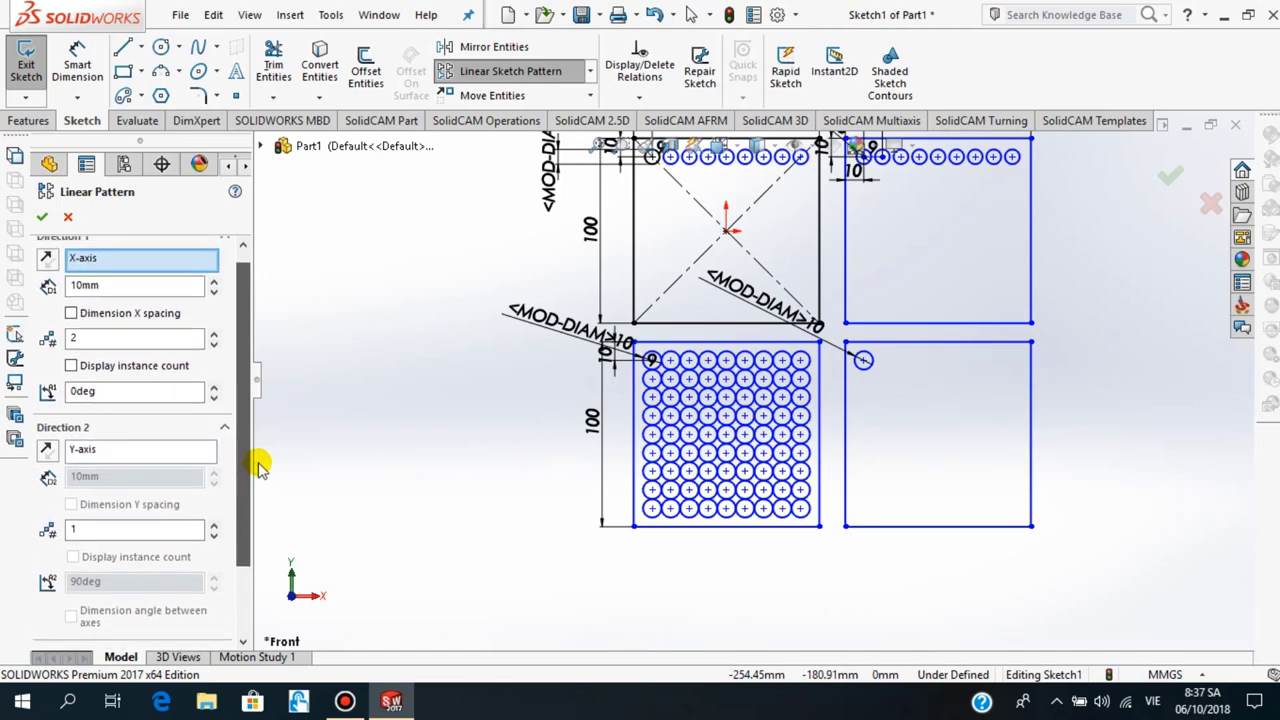
pyautogui.scroll(1, 257, 500)
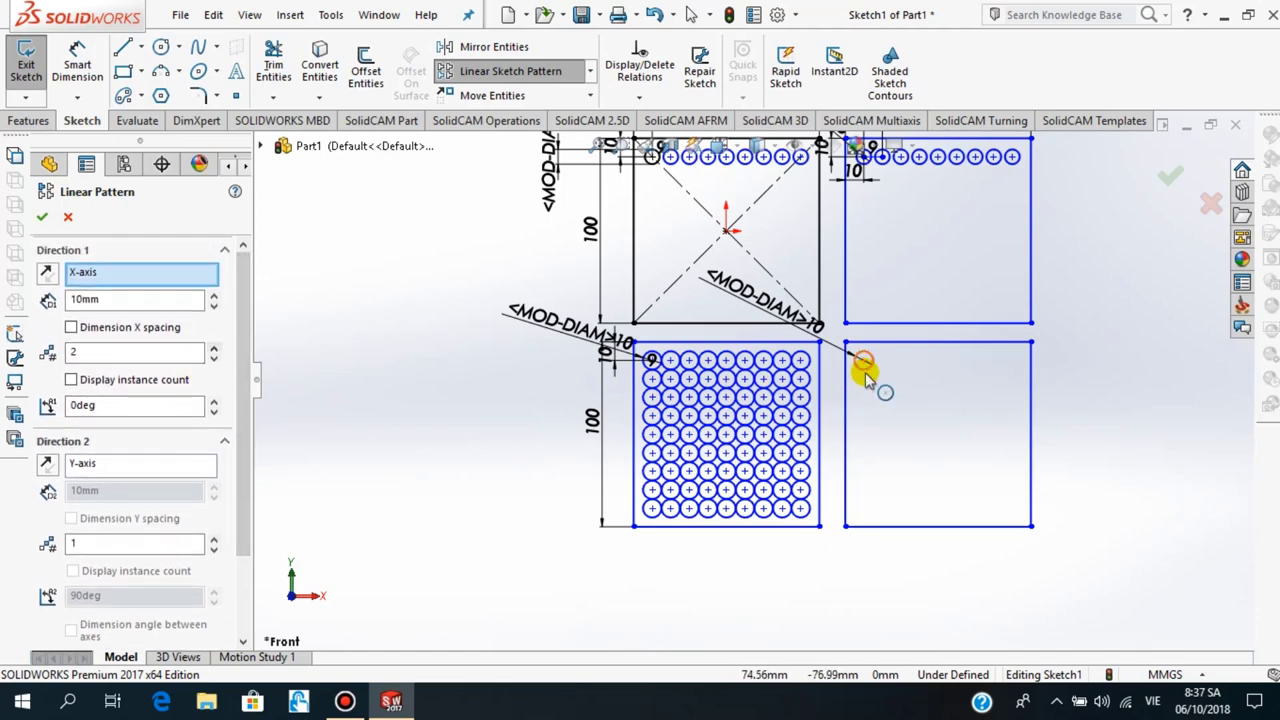
pyautogui.click(214, 347)
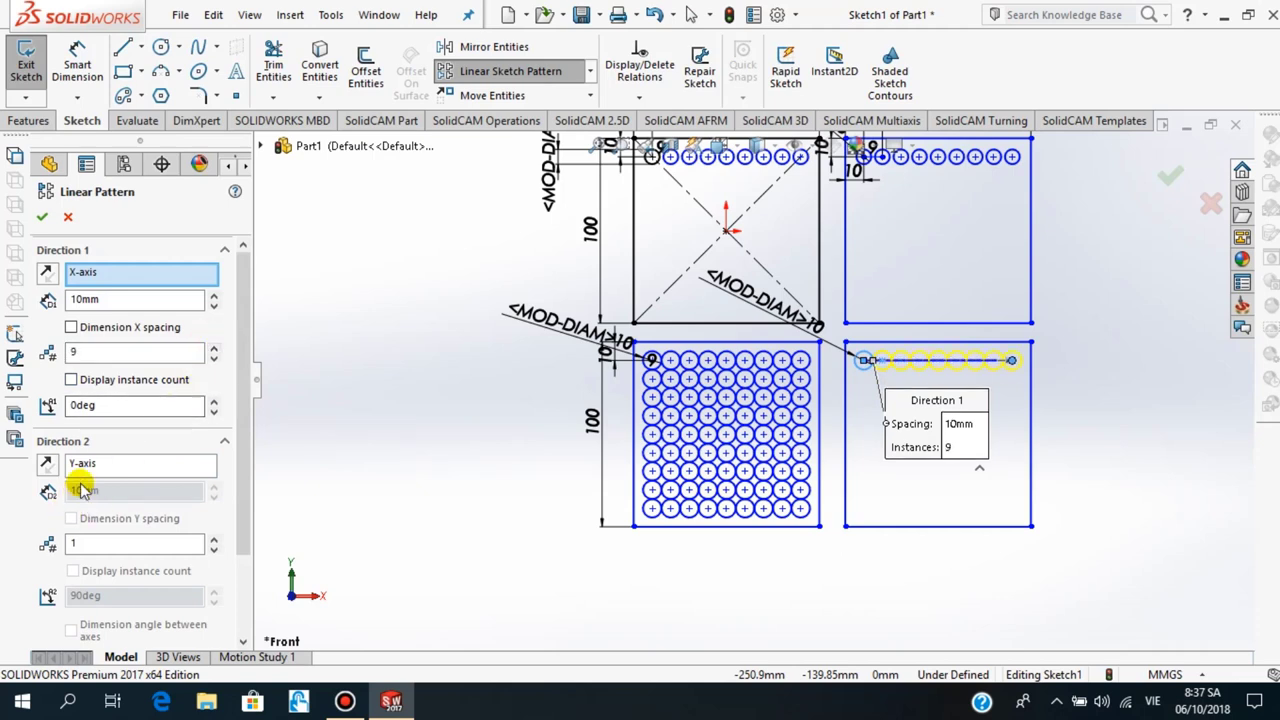
# Set Direction 2 to 9 rows running downward at 10 mm and accept the 9 × 9 grid
pyautogui.click(214, 540)
pyautogui.click(214, 540)
pyautogui.click(214, 540)
pyautogui.click(214, 540)
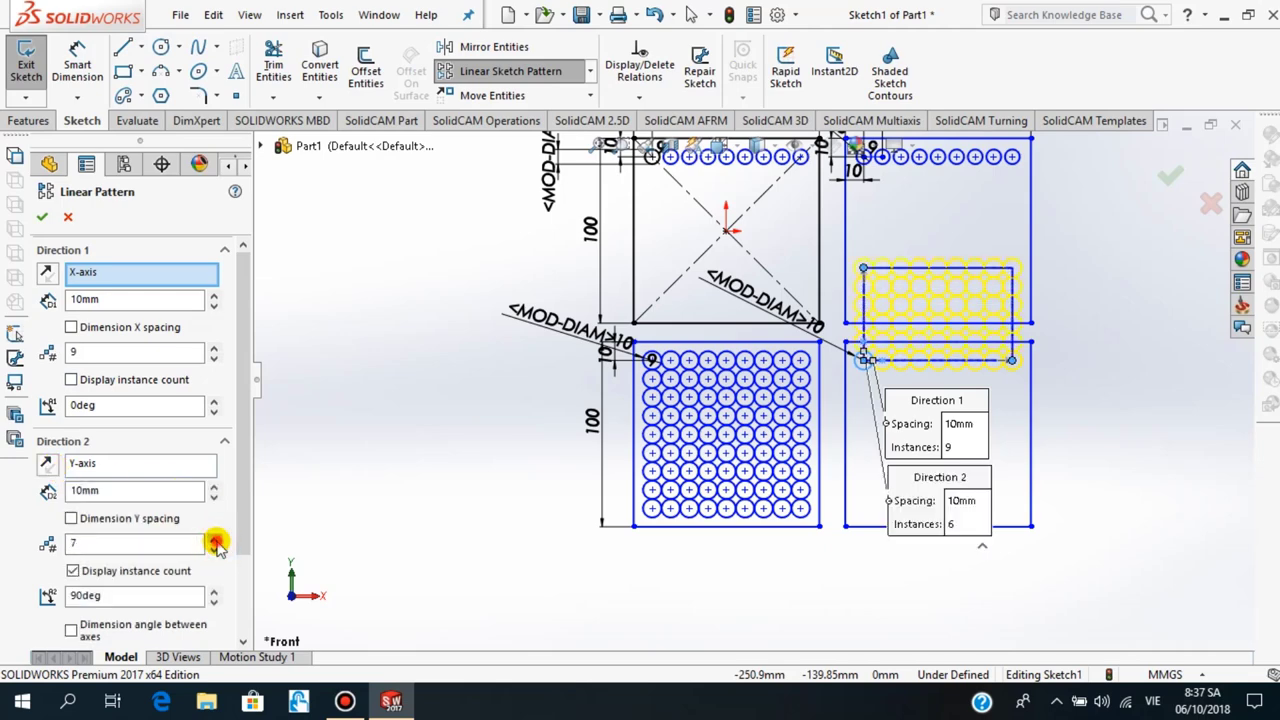
pyautogui.click(214, 540)
pyautogui.click(214, 540)
pyautogui.click(214, 540)
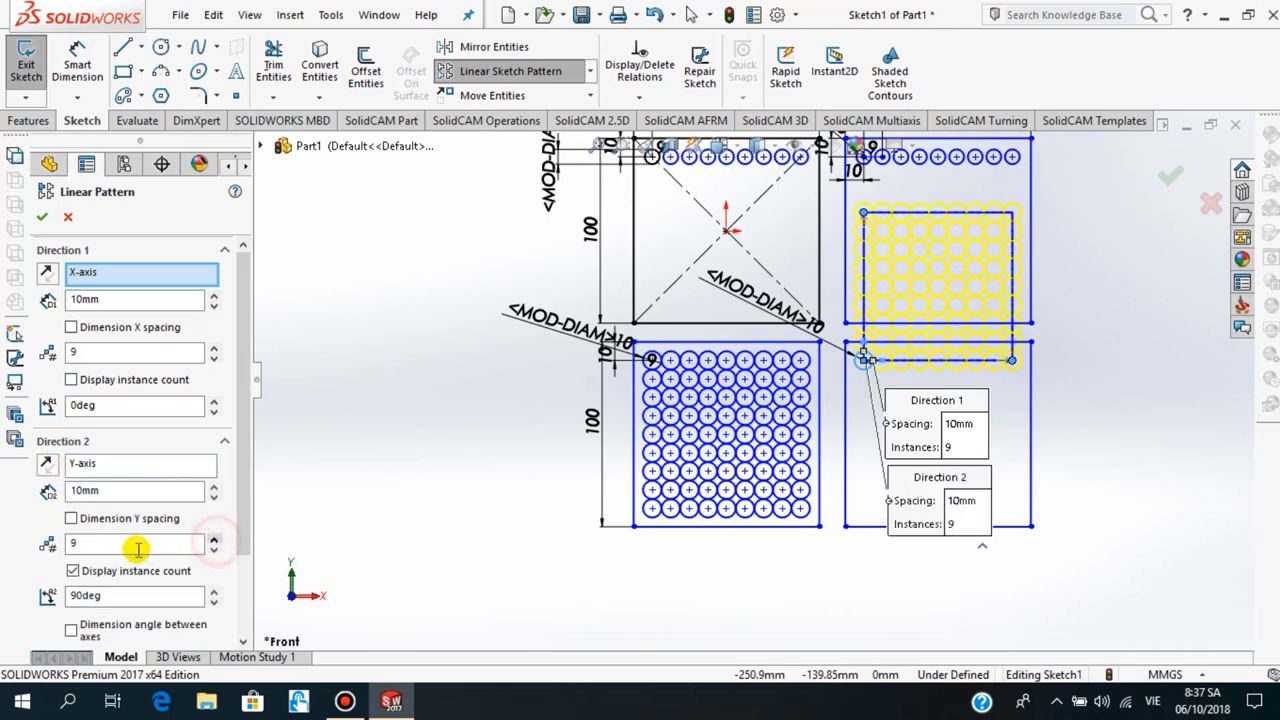
pyautogui.click(47, 463)
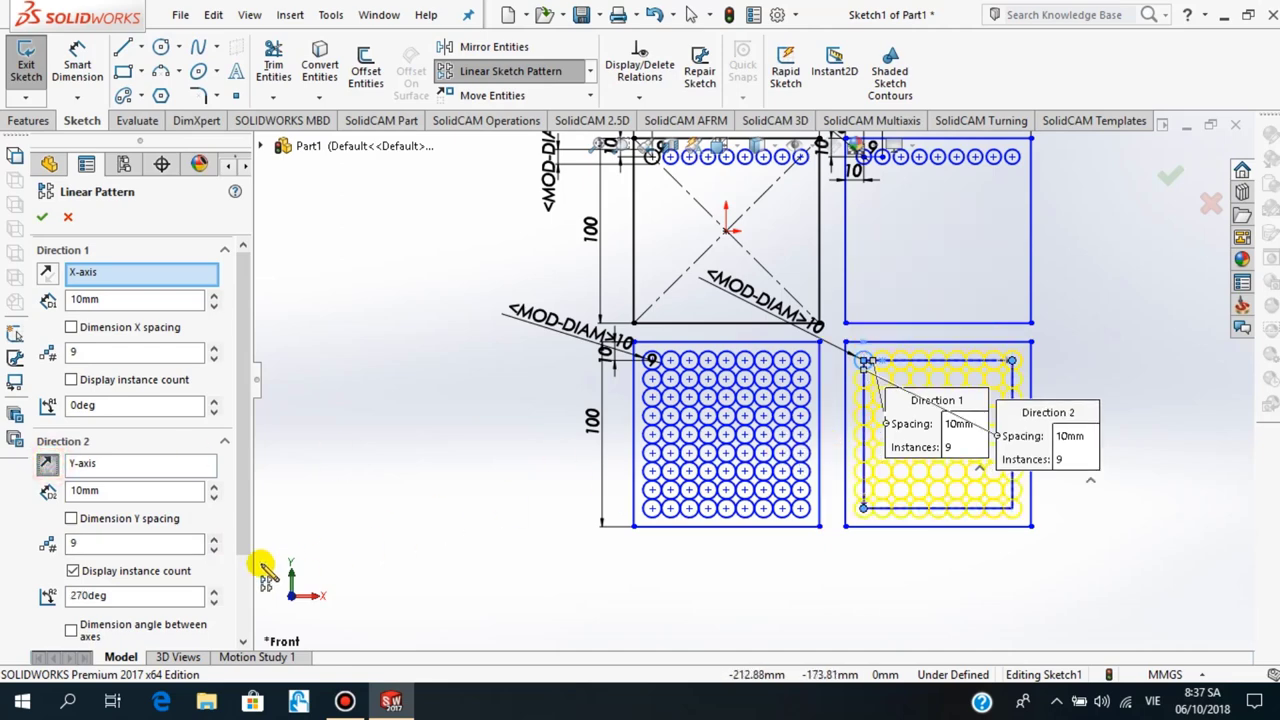
pyautogui.moveTo(245, 492); pyautogui.dragTo(245, 537)
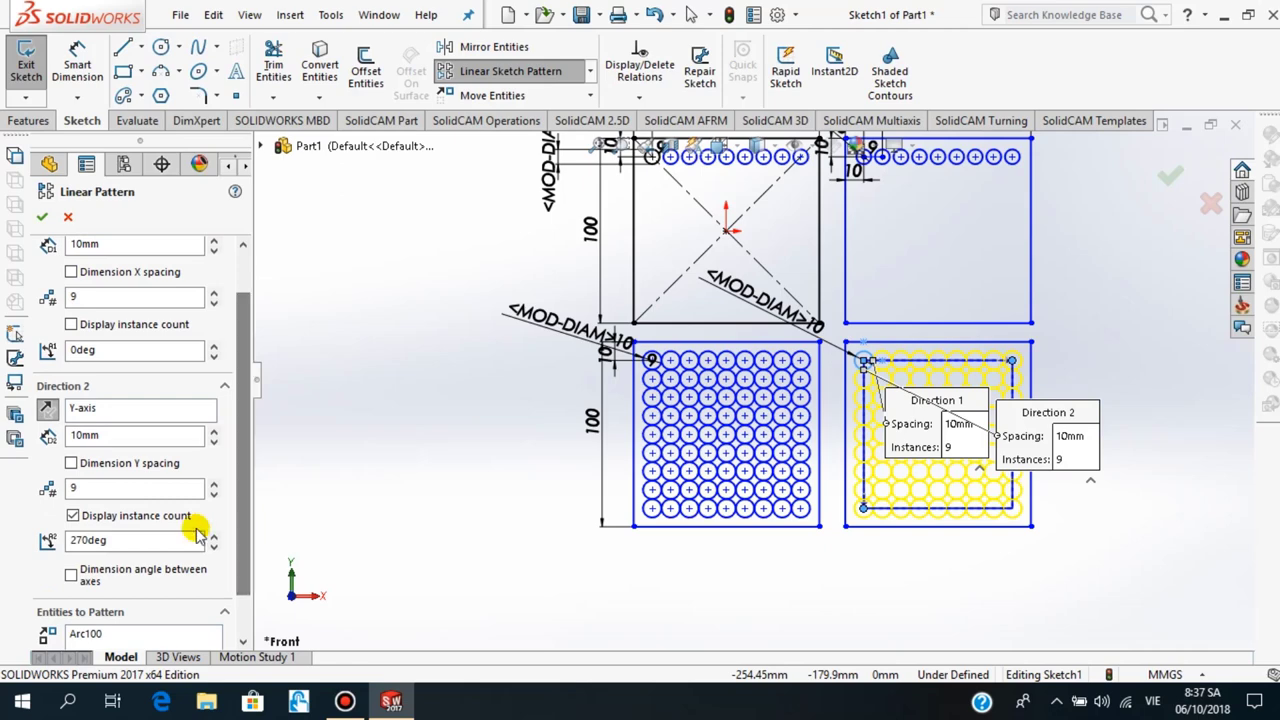
pyautogui.click(72, 464)
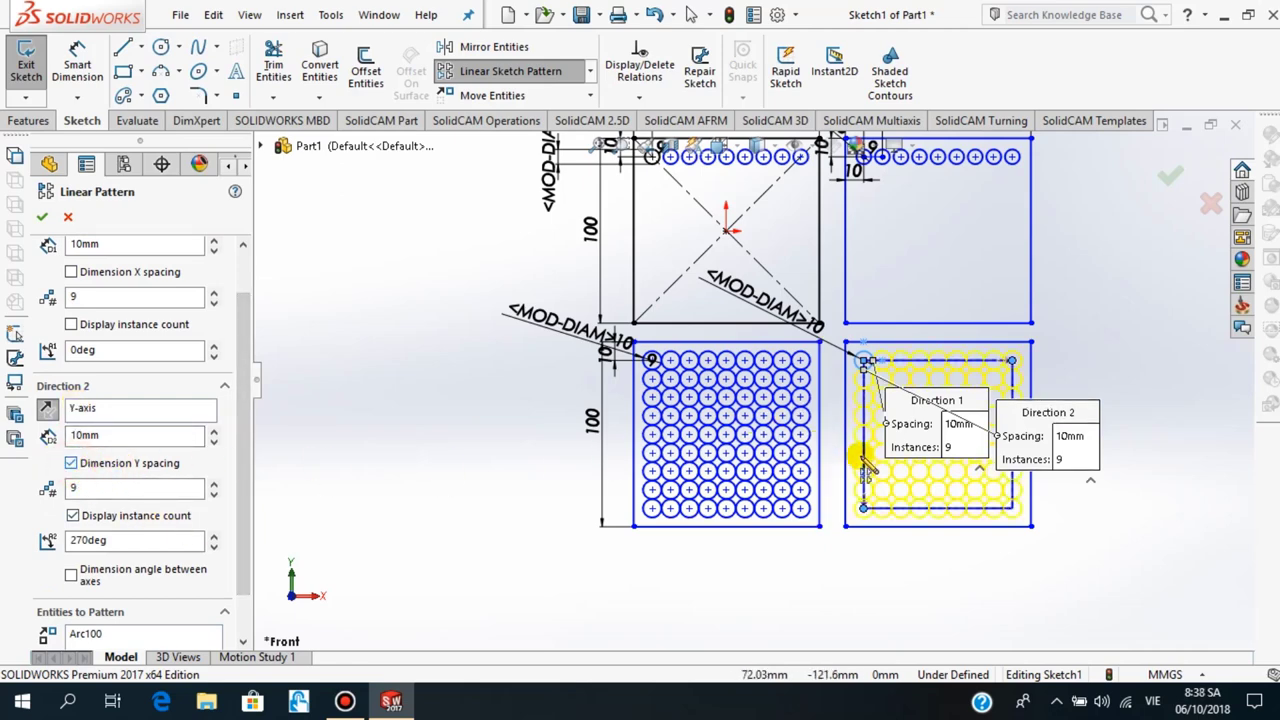
pyautogui.click(41, 219)
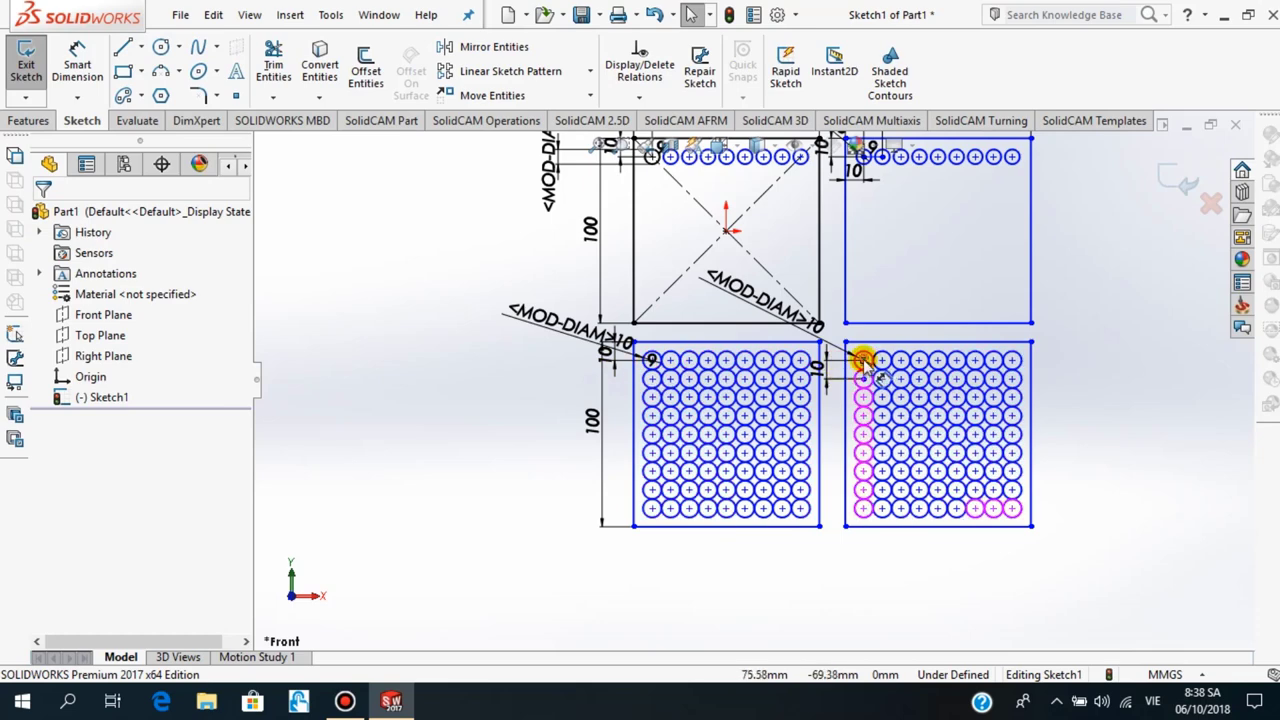
pyautogui.scroll(3, 1011, 266)
pyautogui.scroll(-1, 929, 300)
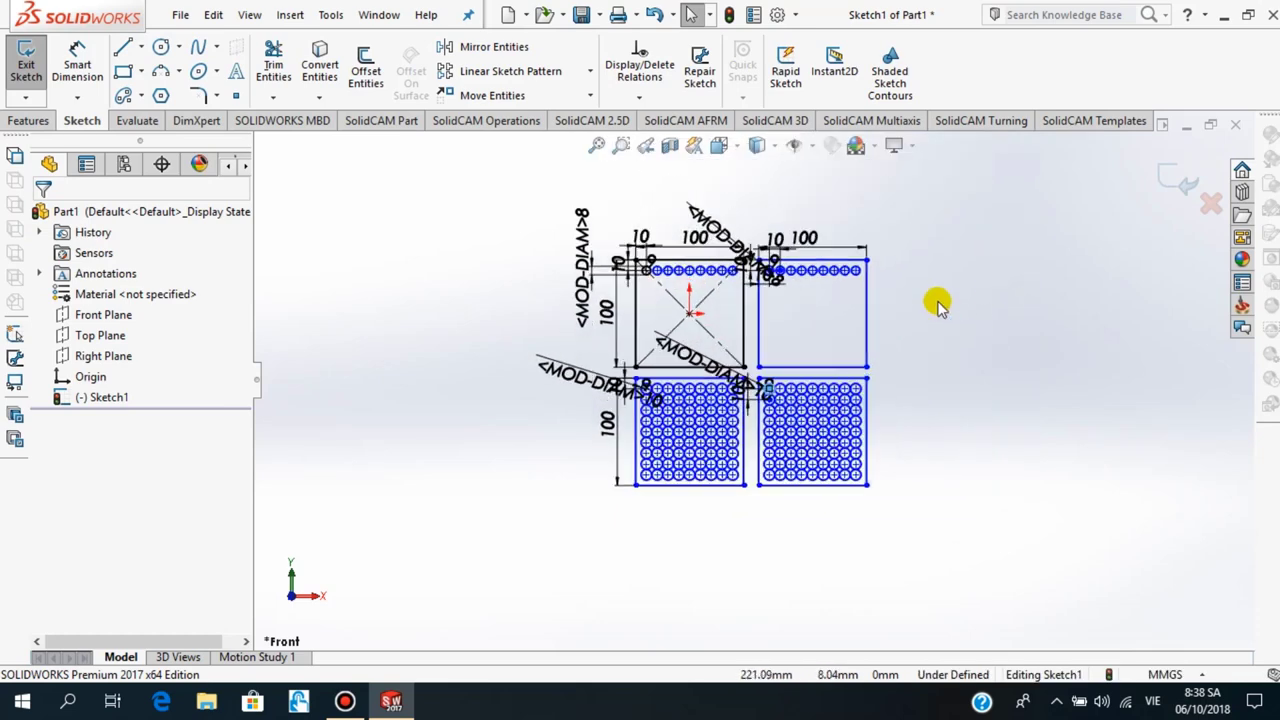
pyautogui.scroll(-1, 895, 320)
pyautogui.scroll(-1, 890, 343)
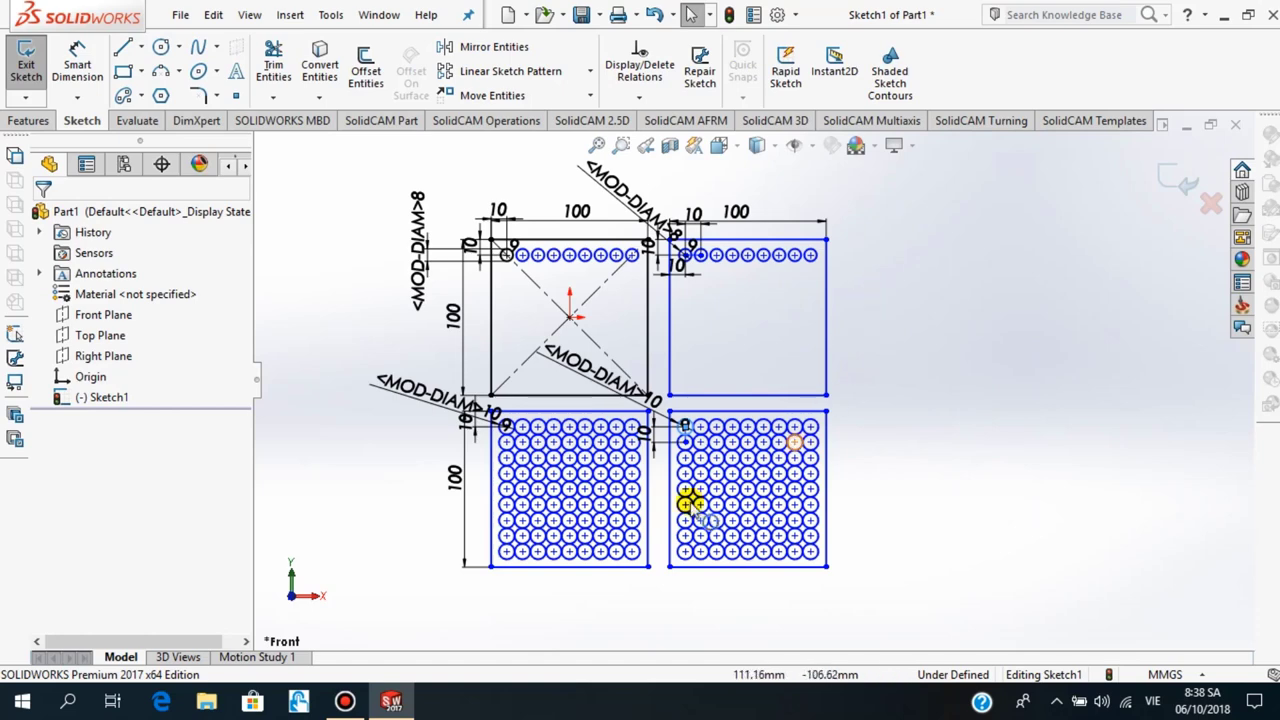
pyautogui.scroll(1, 615, 570)
pyautogui.scroll(-3, 630, 583)
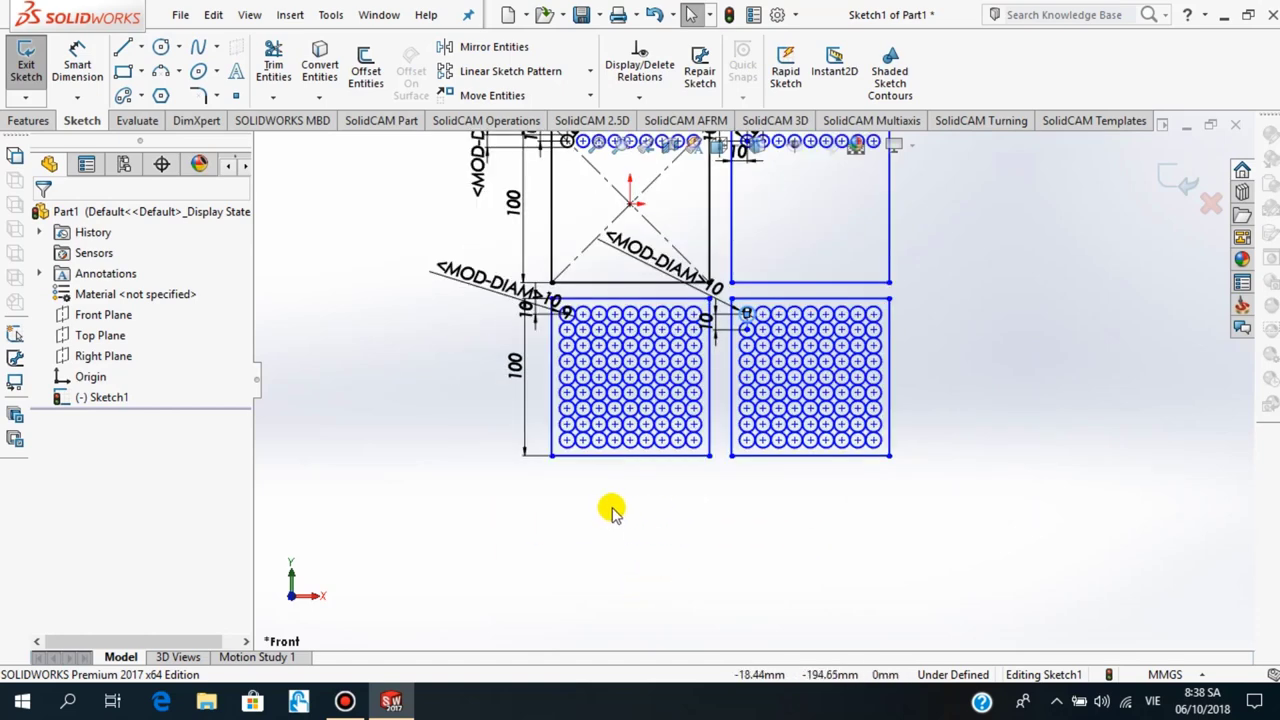
pyautogui.scroll(1, 620, 515)
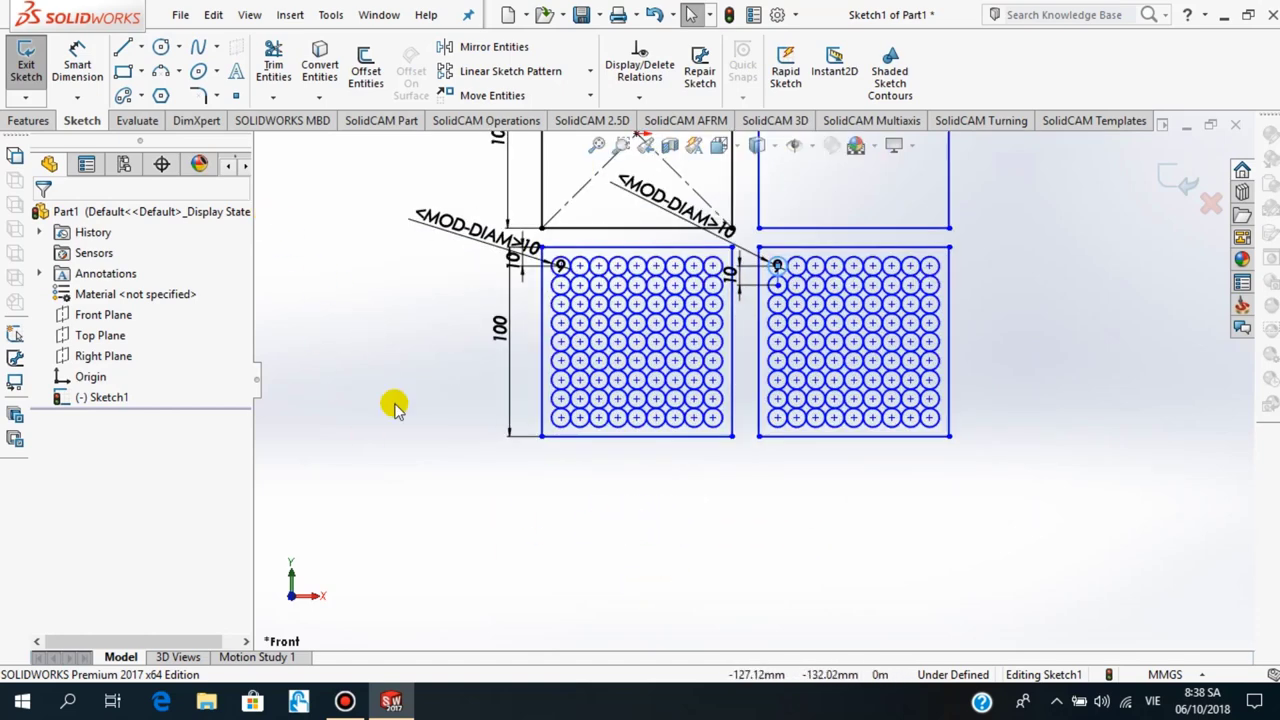
pyautogui.click(395, 405)
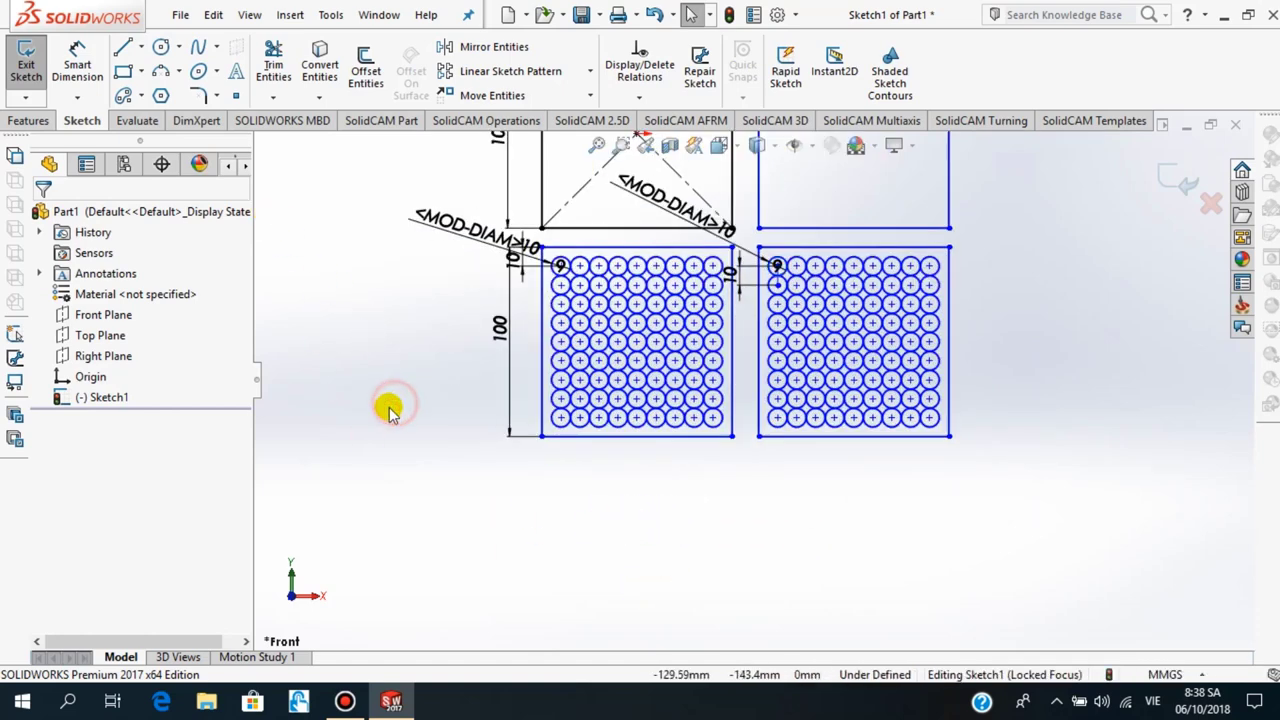
# Draw a rectangle below the left square and dimension its left side to 100 mm
pyautogui.click(122, 71)
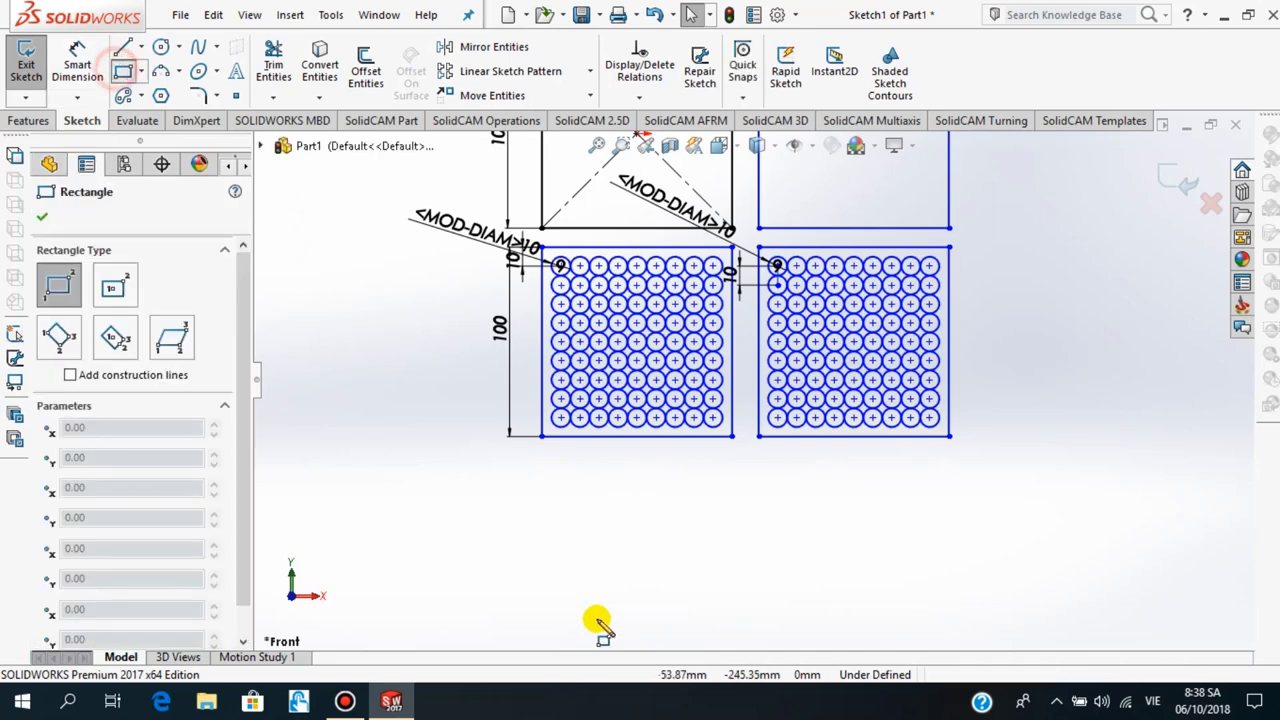
pyautogui.click(732, 450)
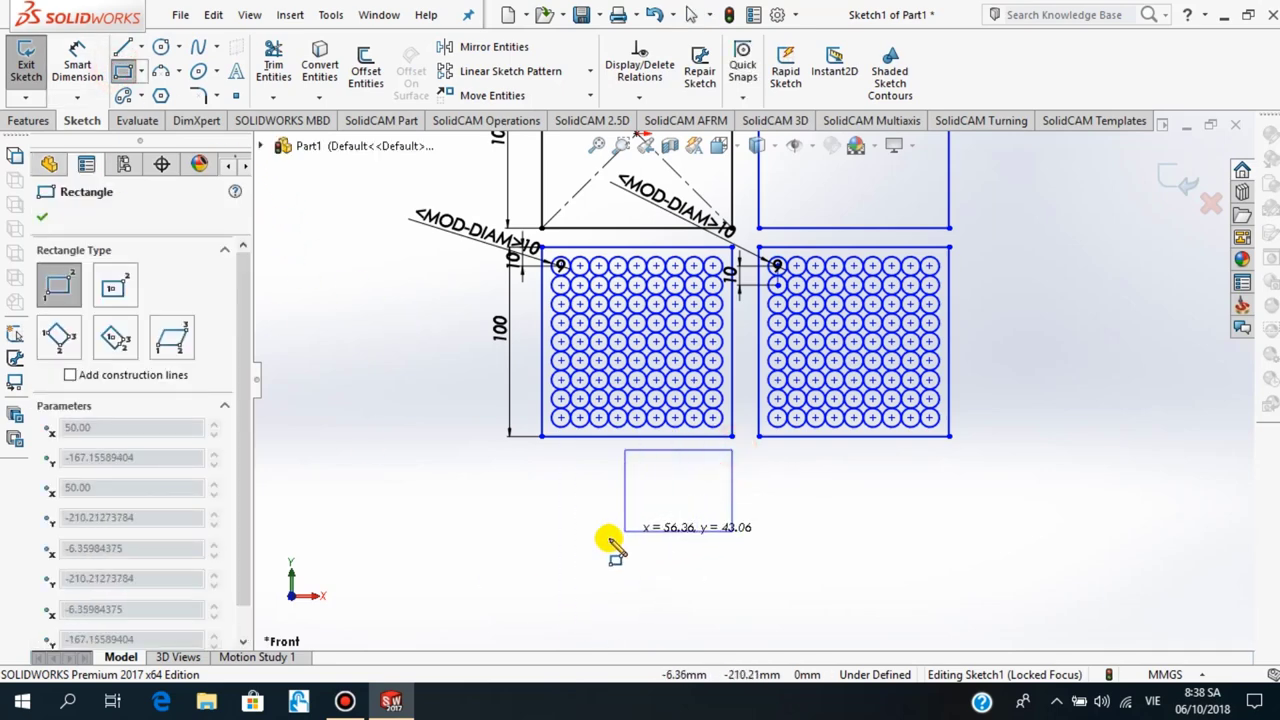
pyautogui.click(541, 609)
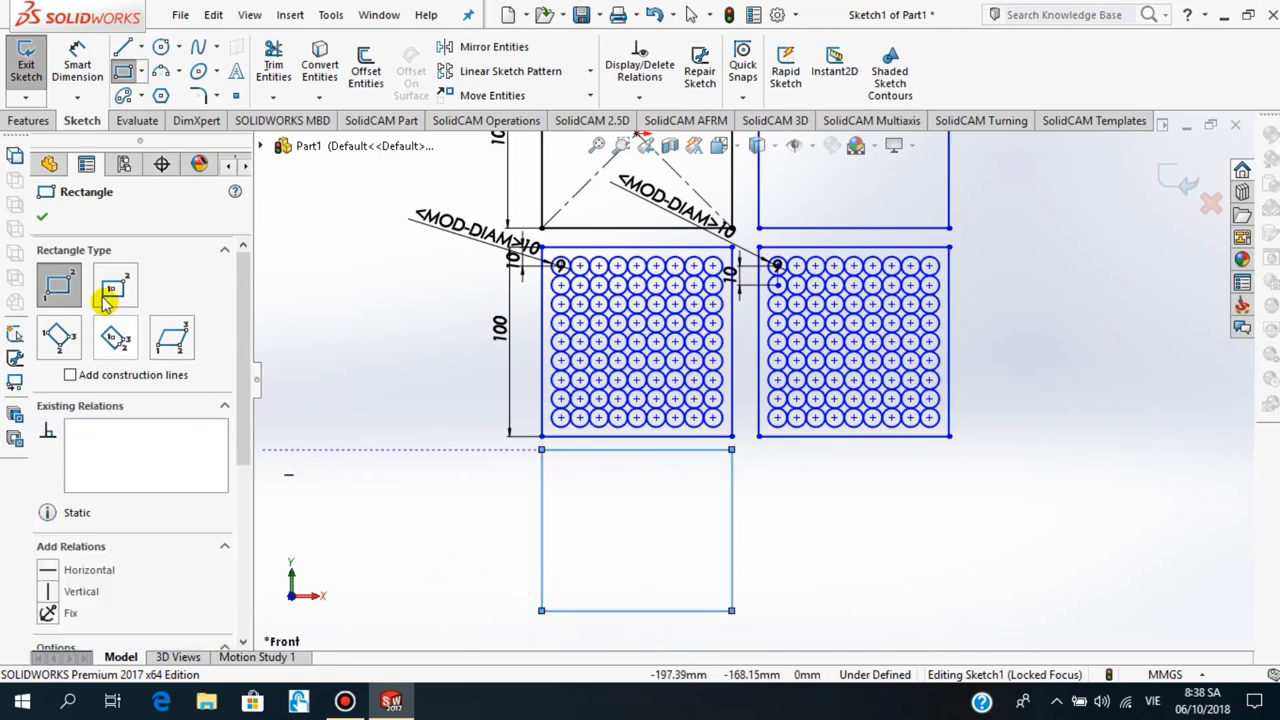
pyautogui.click(43, 220)
pyautogui.click(77, 62)
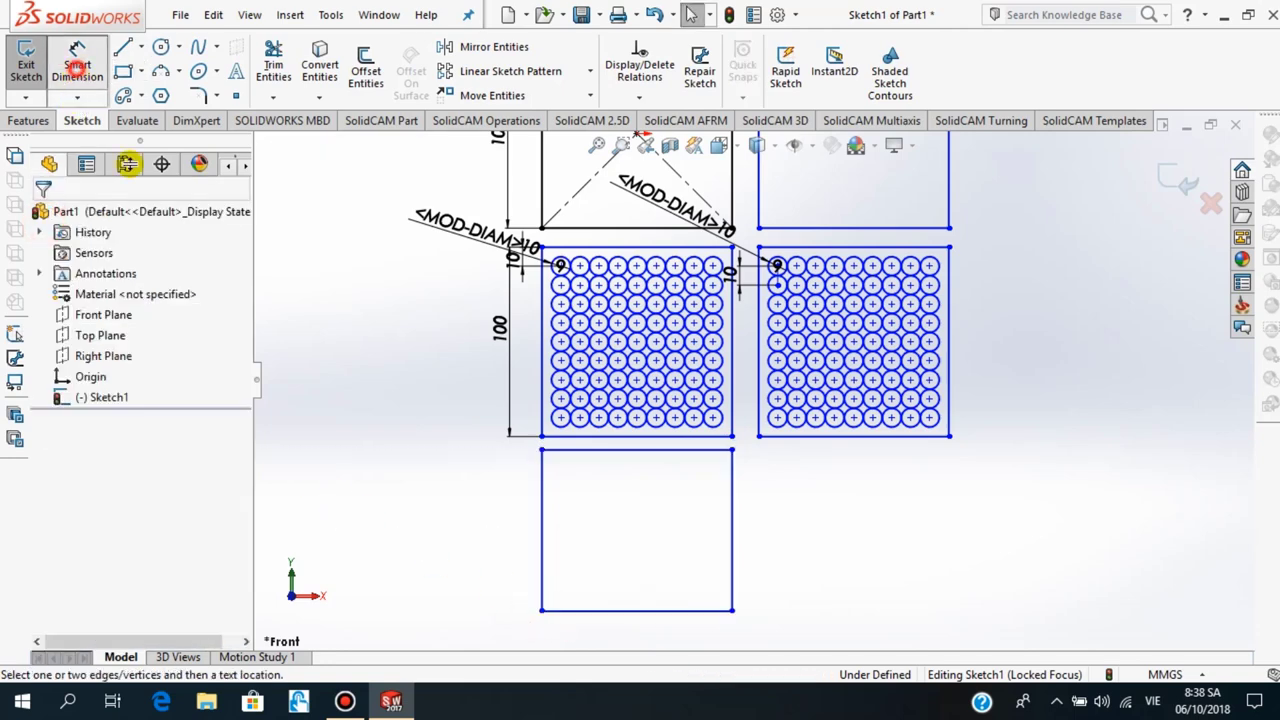
pyautogui.click(540, 540)
pyautogui.click(512, 530)
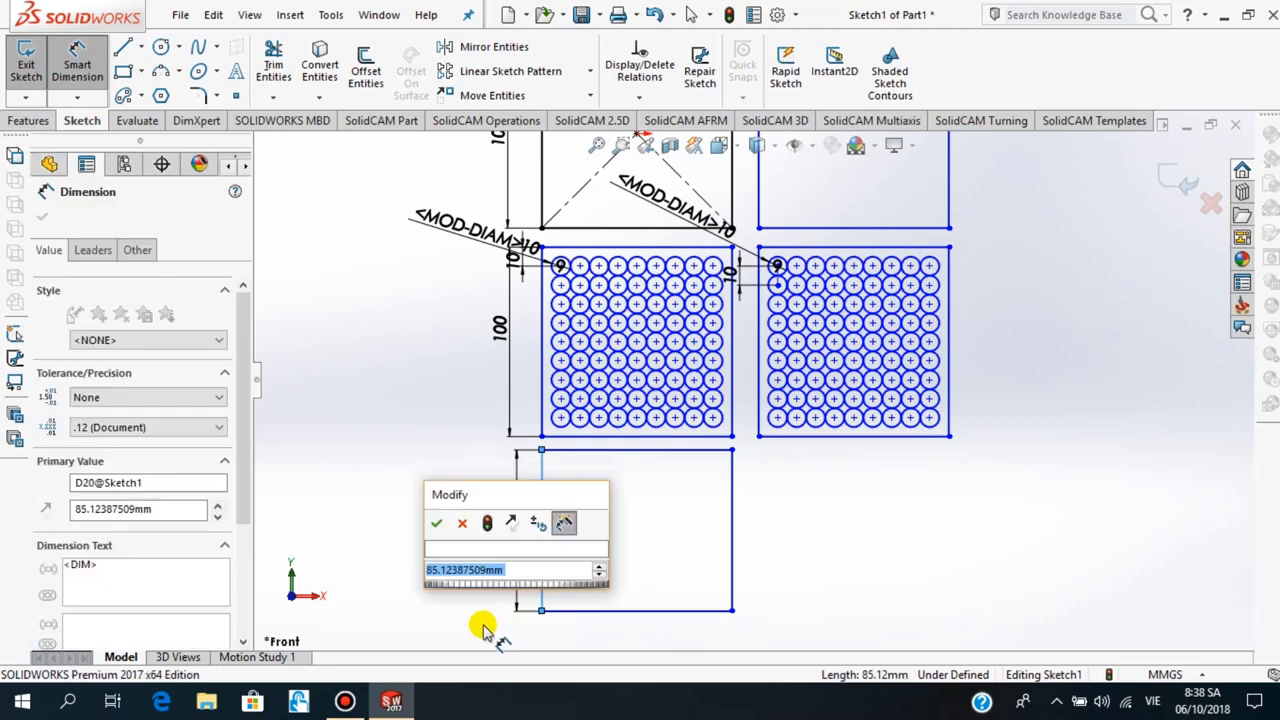
pyautogui.write('100')
pyautogui.press('Return')
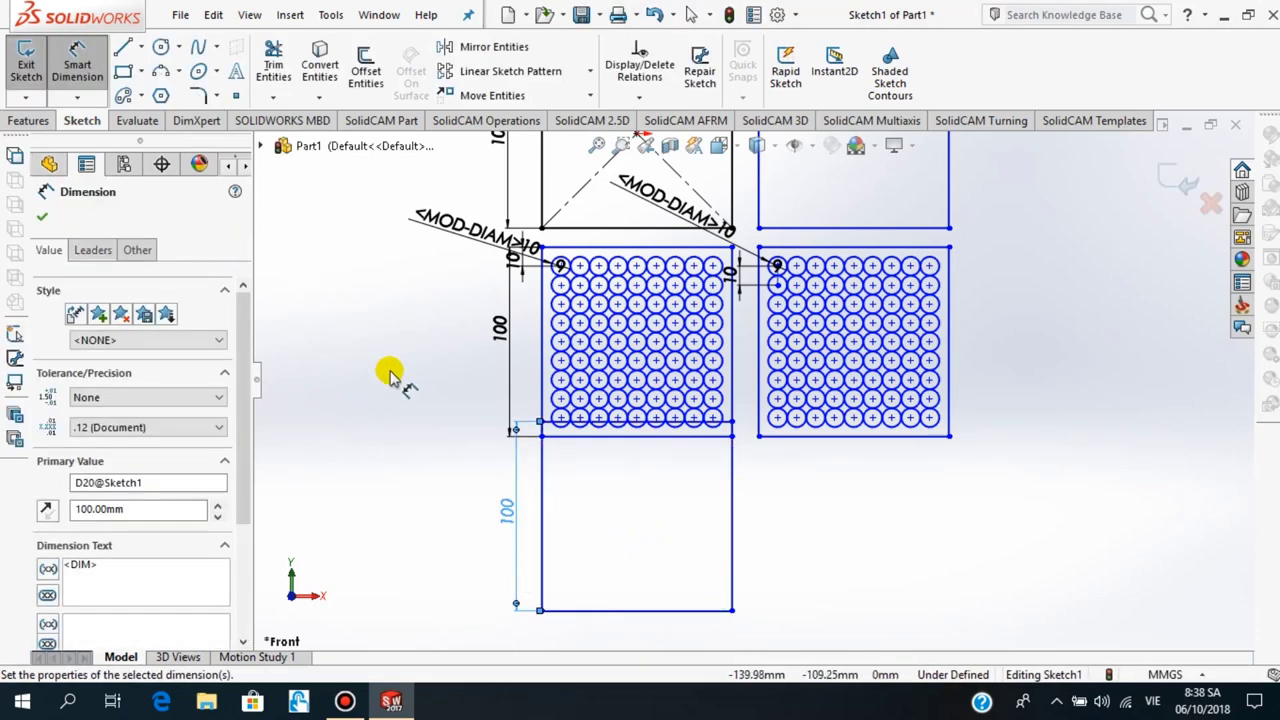
pyautogui.press('Escape')
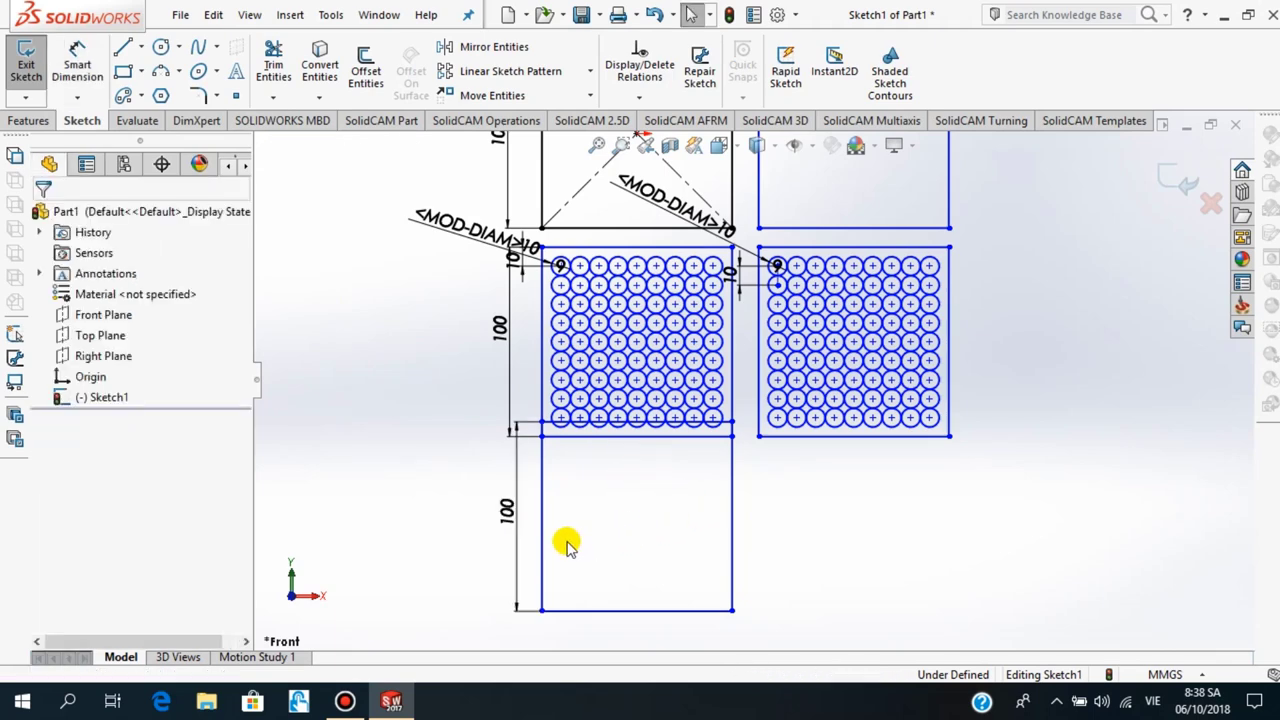
# Delete all sides of the extra rectangle, confirming removal of the dimensioned line
pyautogui.click(545, 542)
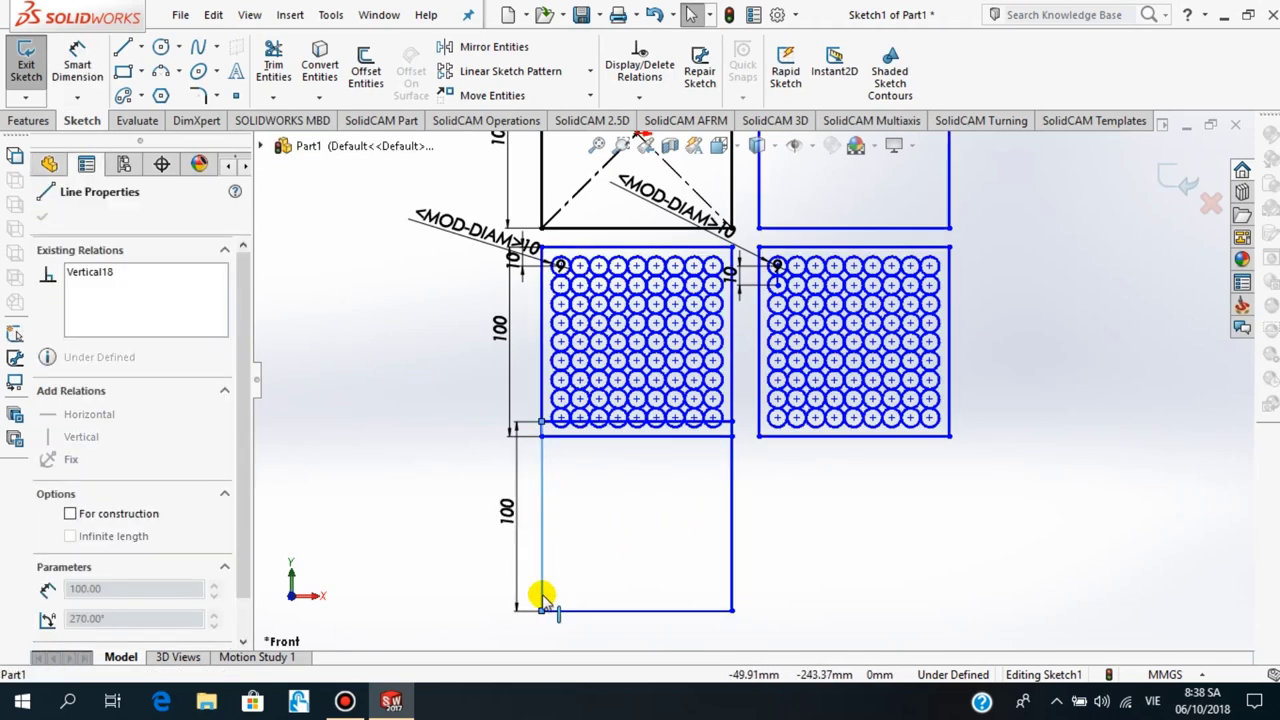
pyautogui.click(580, 534)
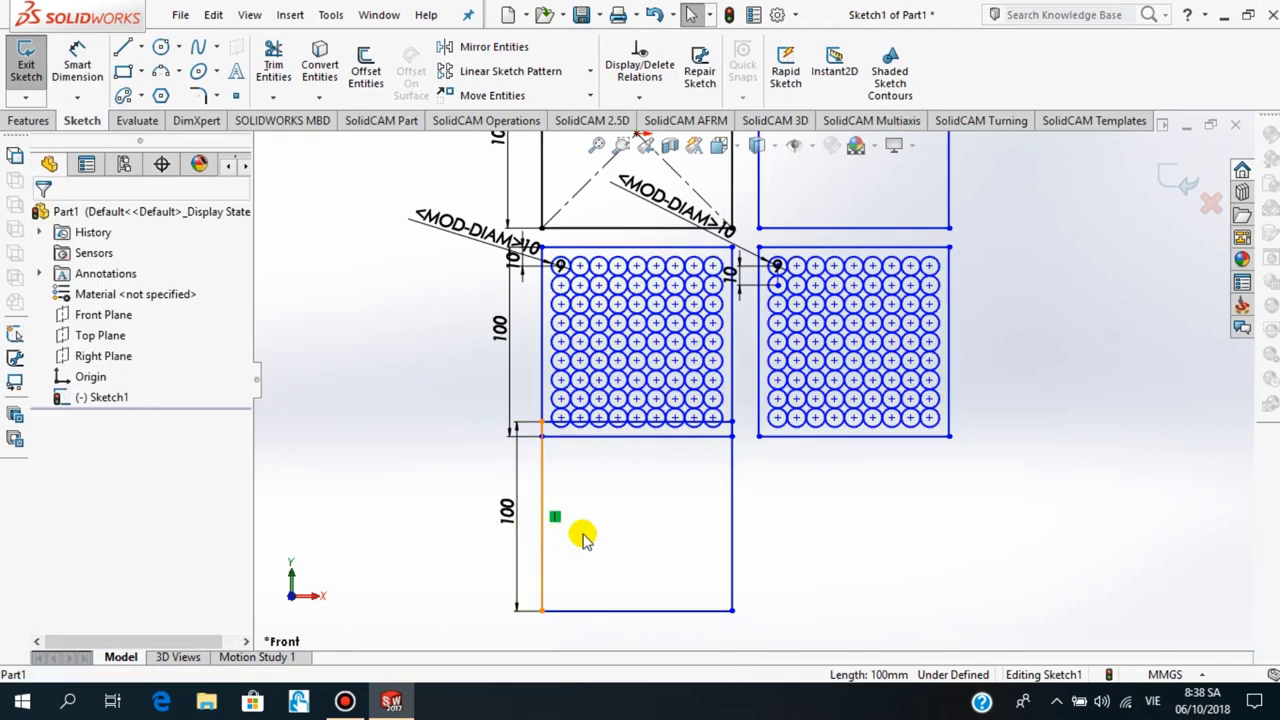
pyautogui.click(733, 543)
pyautogui.press('Delete')
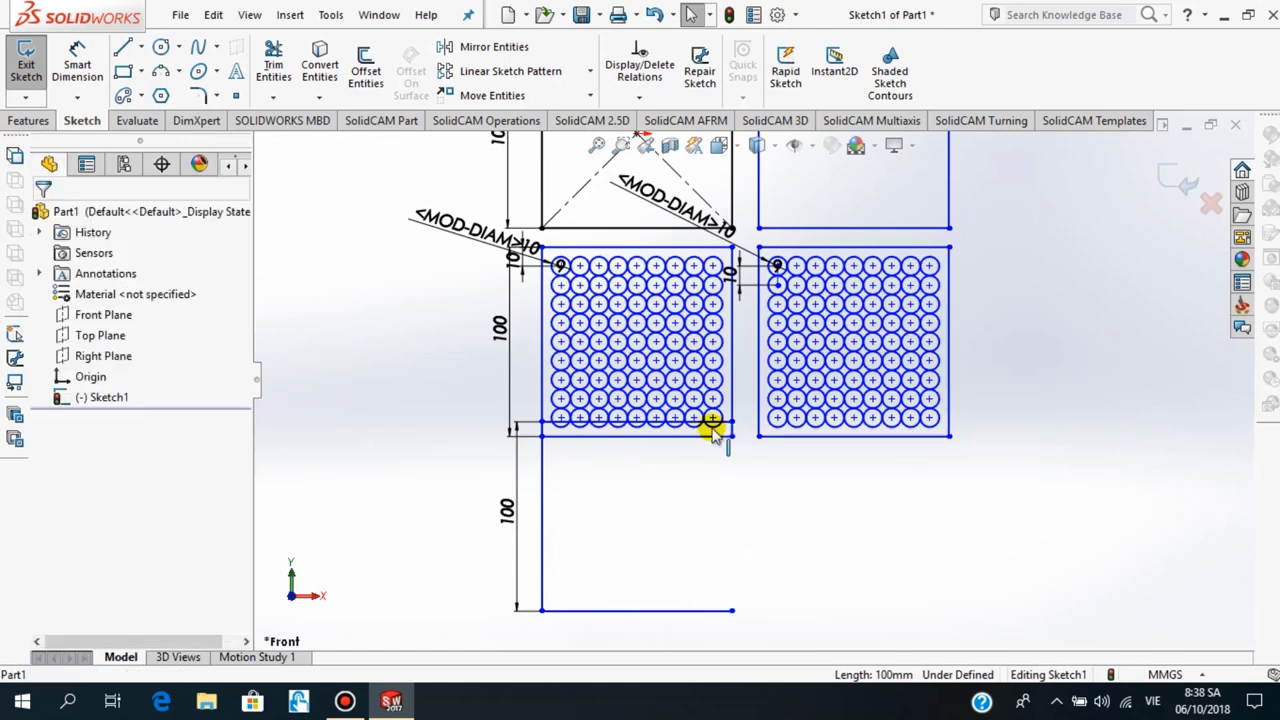
pyautogui.click(718, 421)
pyautogui.press('Delete')
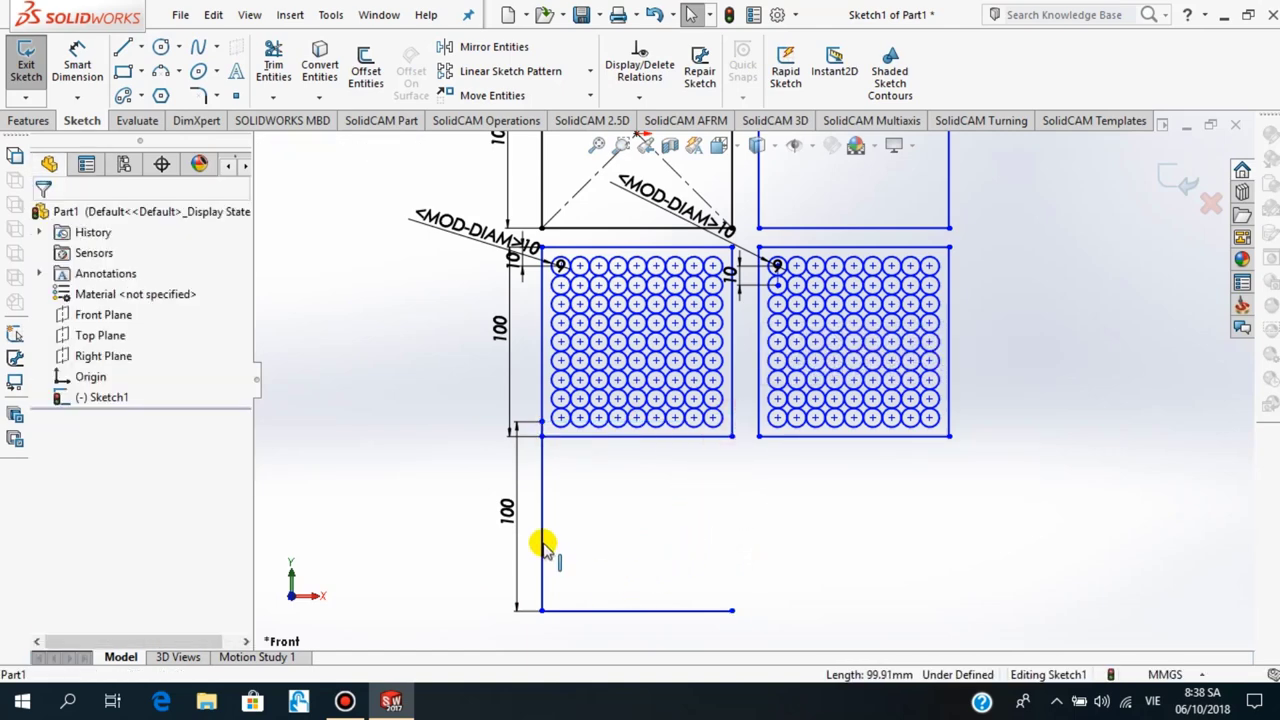
pyautogui.click(541, 540)
pyautogui.press('Delete')
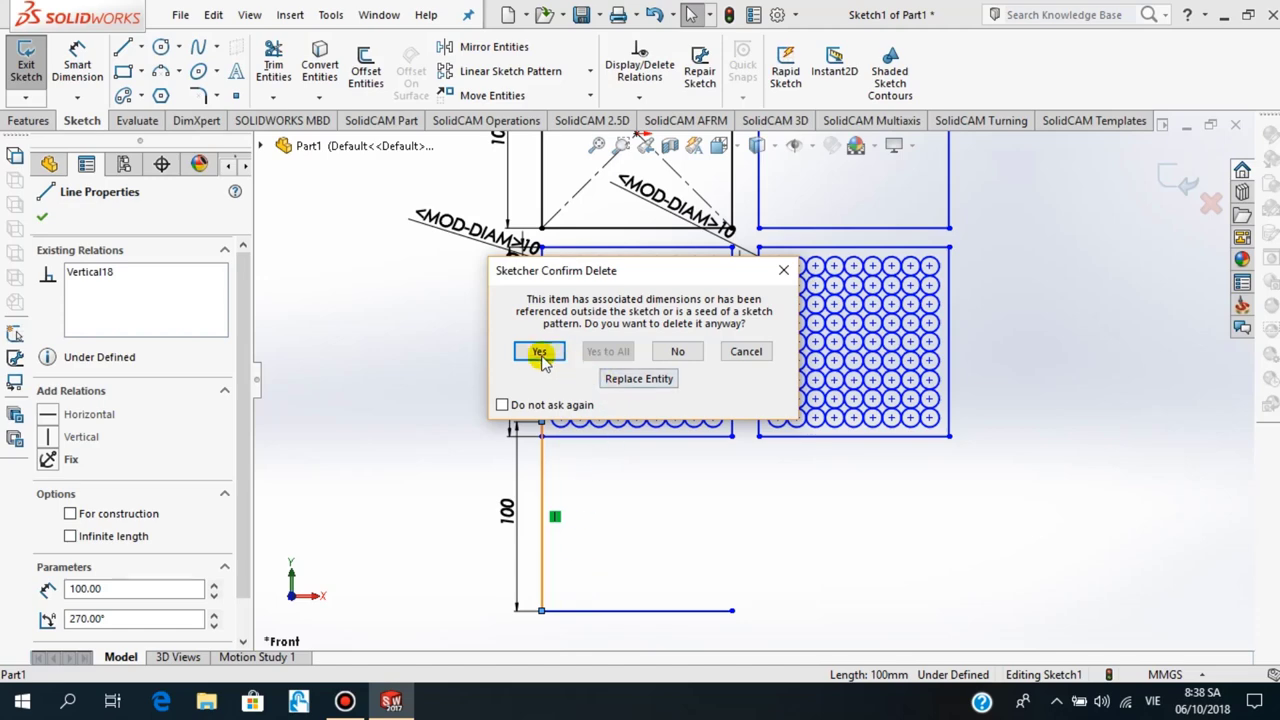
pyautogui.click(540, 352)
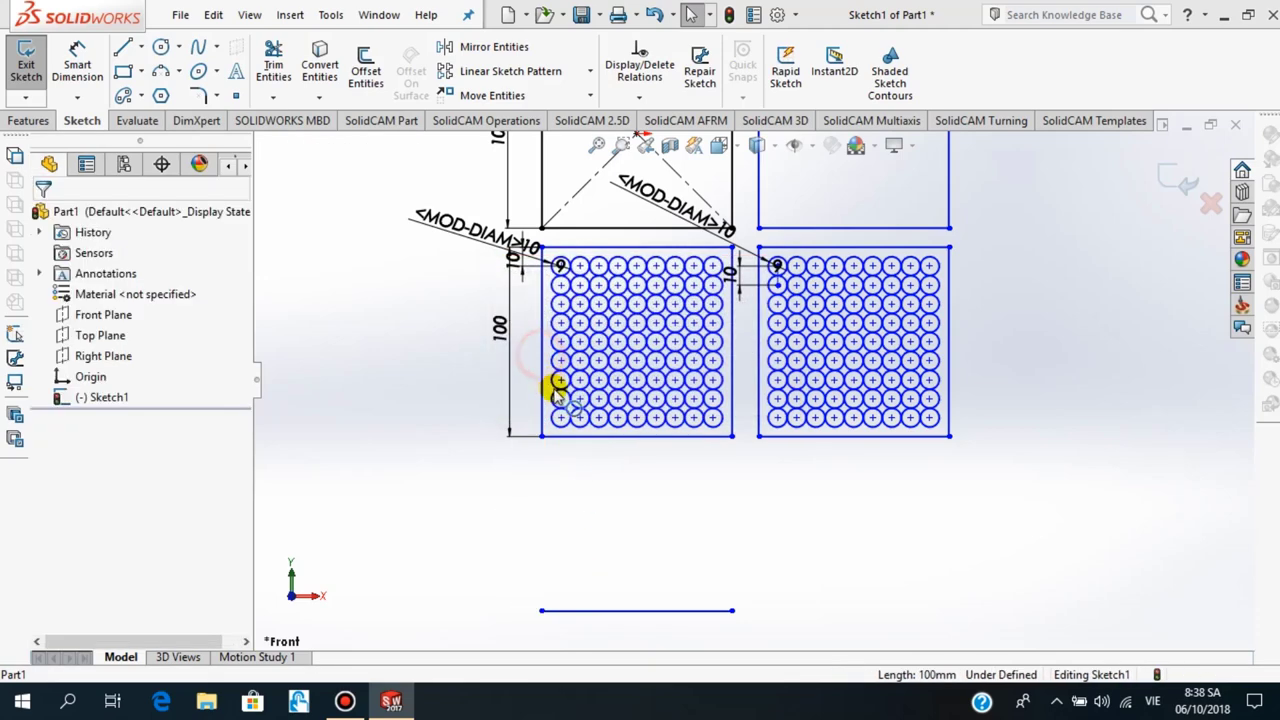
pyautogui.click(641, 611)
pyautogui.press('Delete')
pyautogui.scroll(-1, 624, 598)
pyautogui.scroll(1, 624, 598)
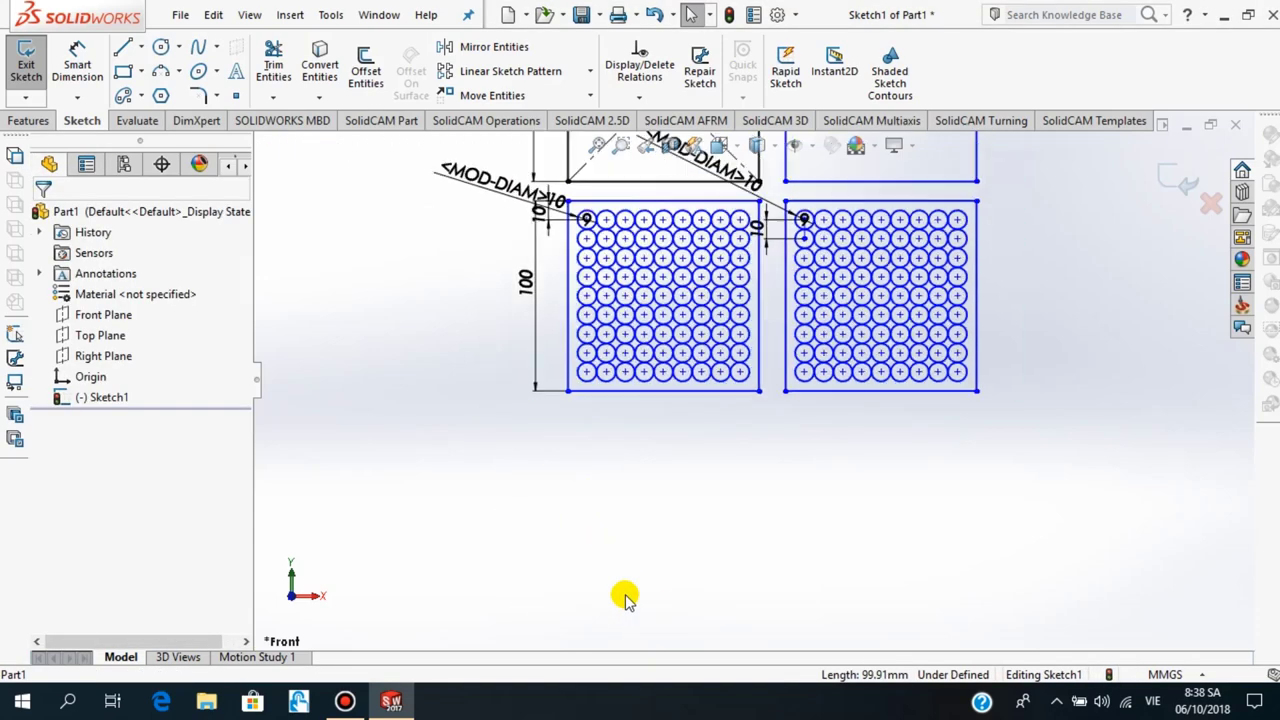
pyautogui.scroll(2, 624, 598)
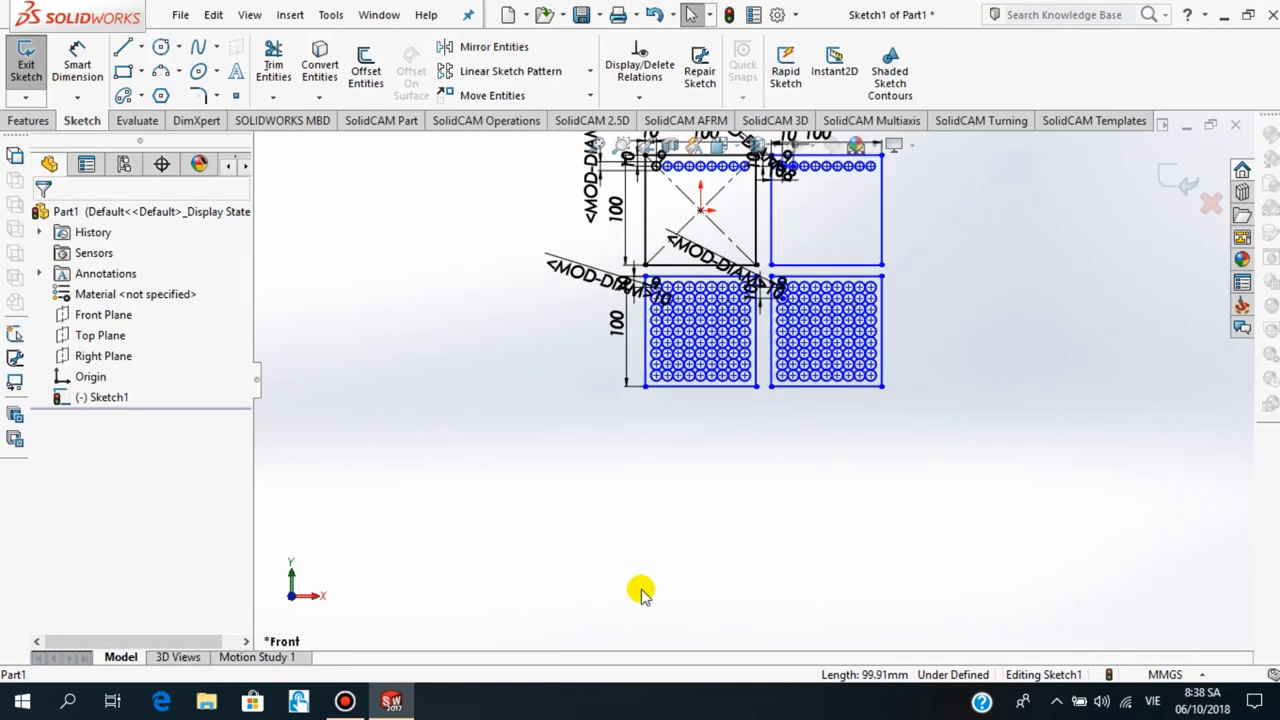
# Draw a corner rectangle below the left circle-filled square
pyautogui.click(122, 71)
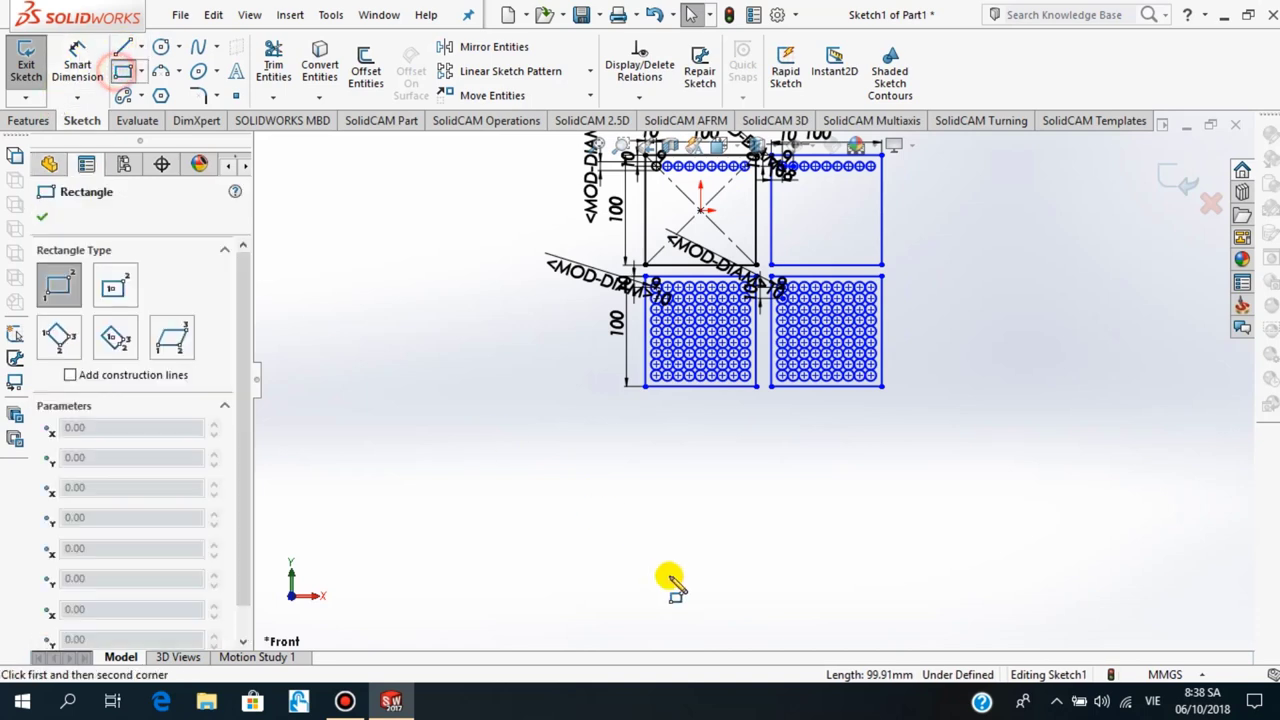
pyautogui.click(646, 401)
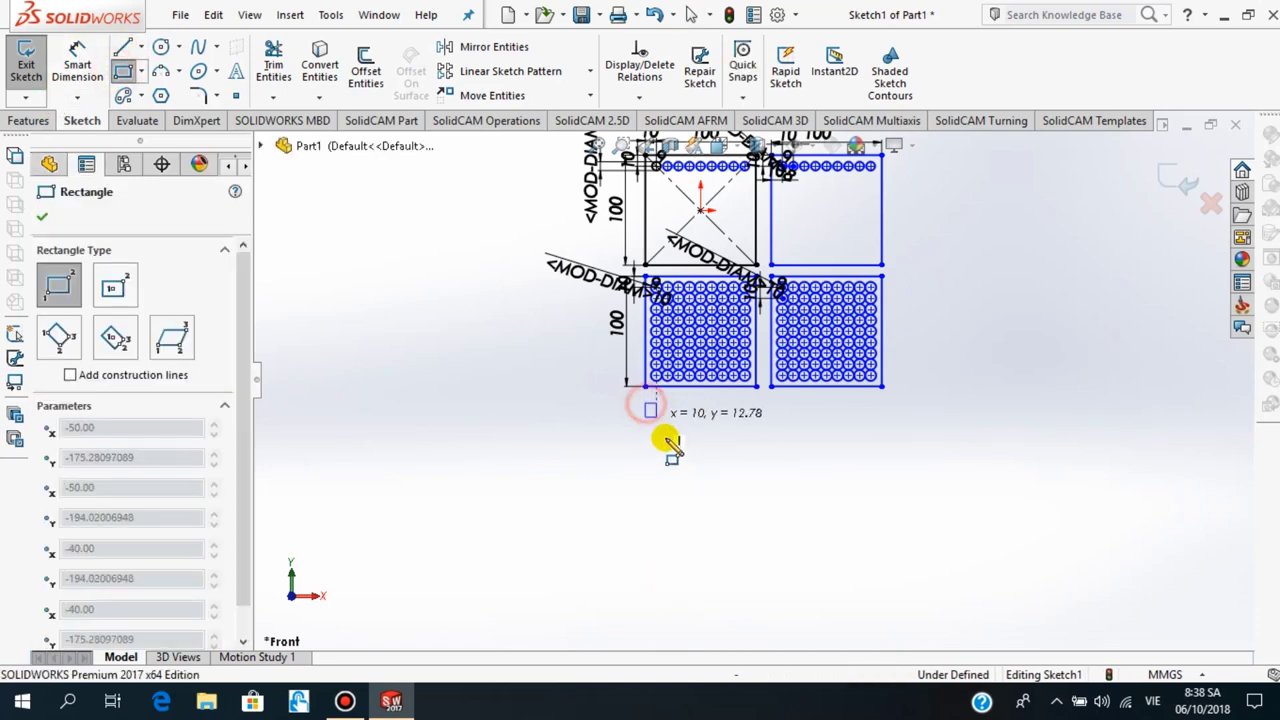
pyautogui.click(756, 529)
pyautogui.click(44, 217)
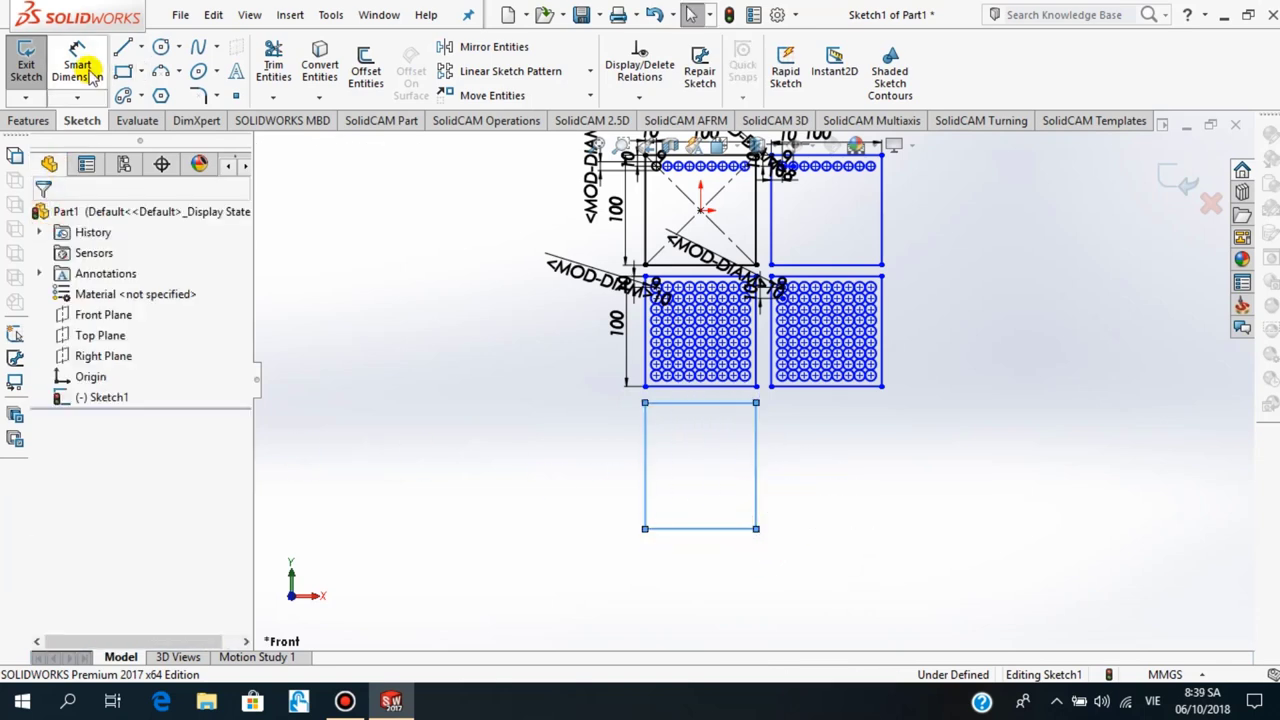
# Dimension the new square's left edge to 100 mm
pyautogui.click(77, 65)
pyautogui.click(645, 468)
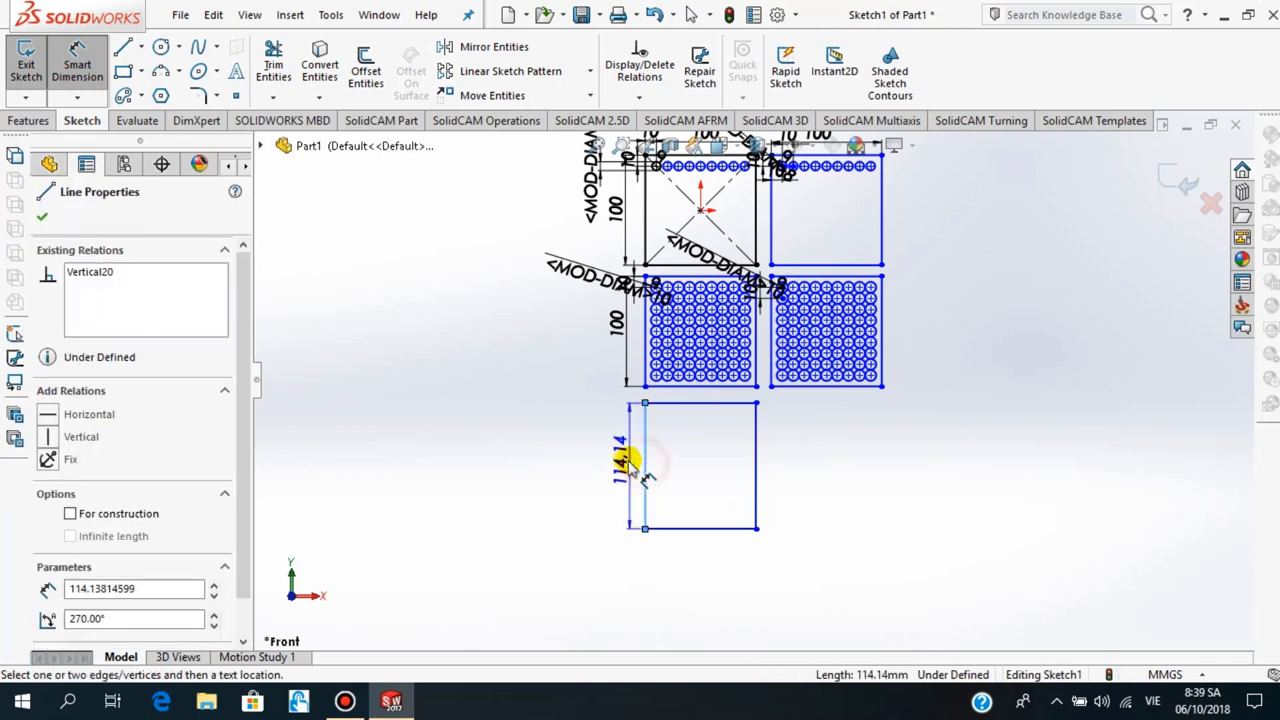
pyautogui.click(612, 482)
pyautogui.write('10')
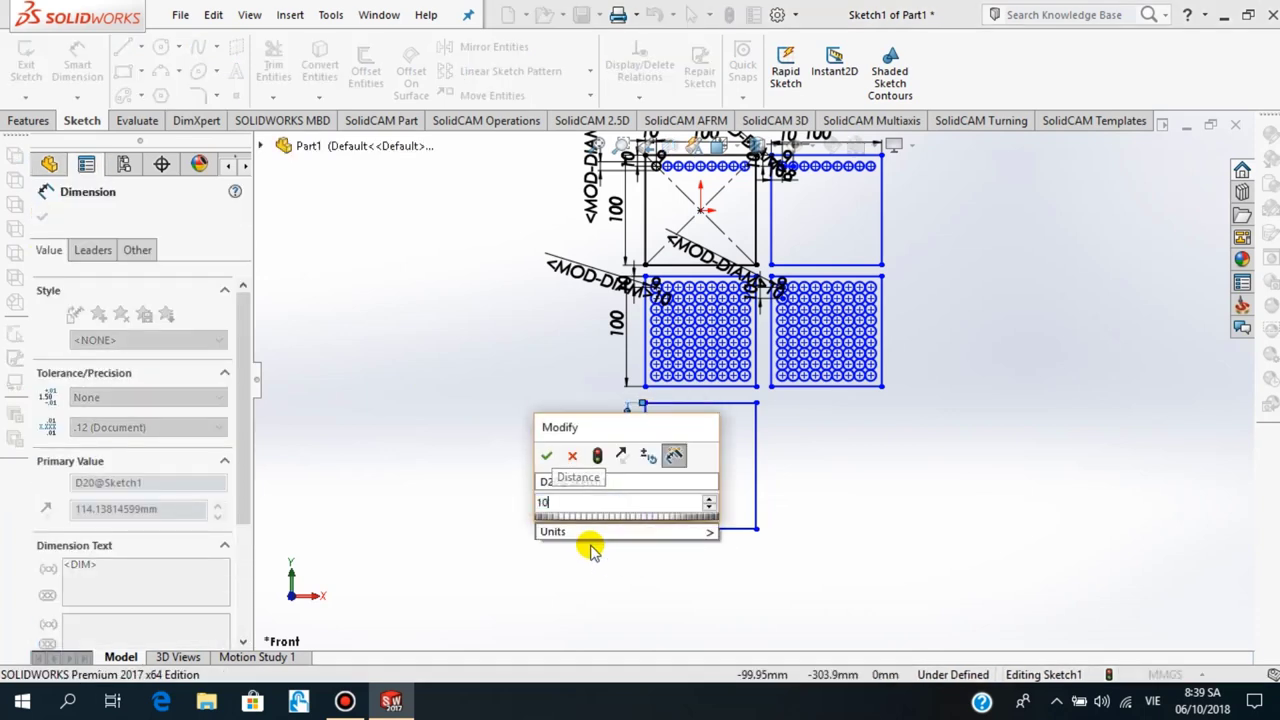
pyautogui.write('0')
pyautogui.press('Return')
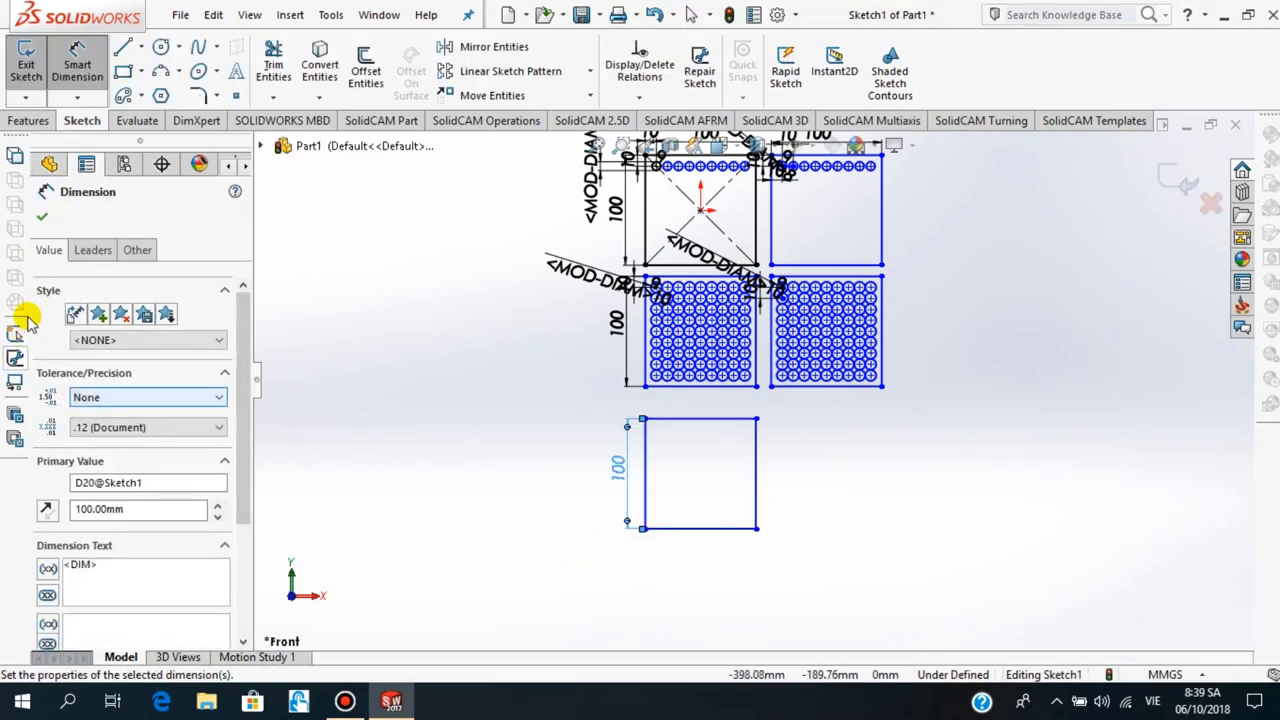
pyautogui.click(42, 217)
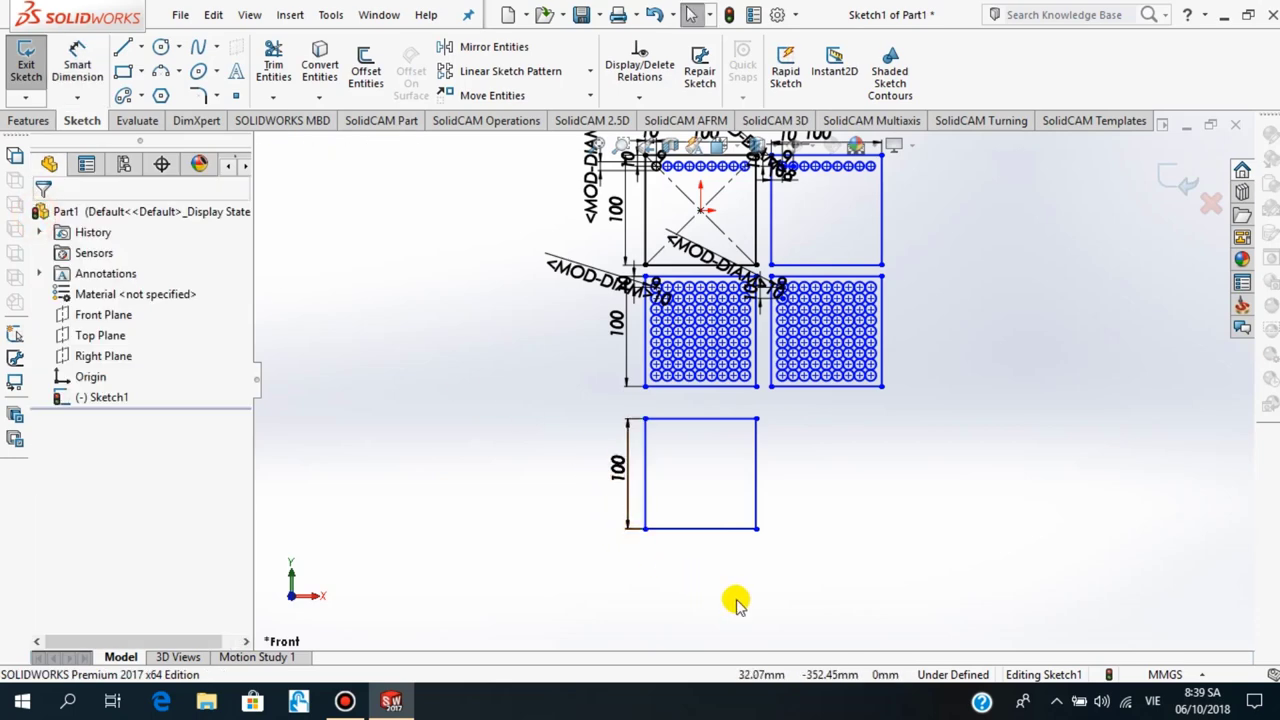
pyautogui.scroll(2, 771, 543)
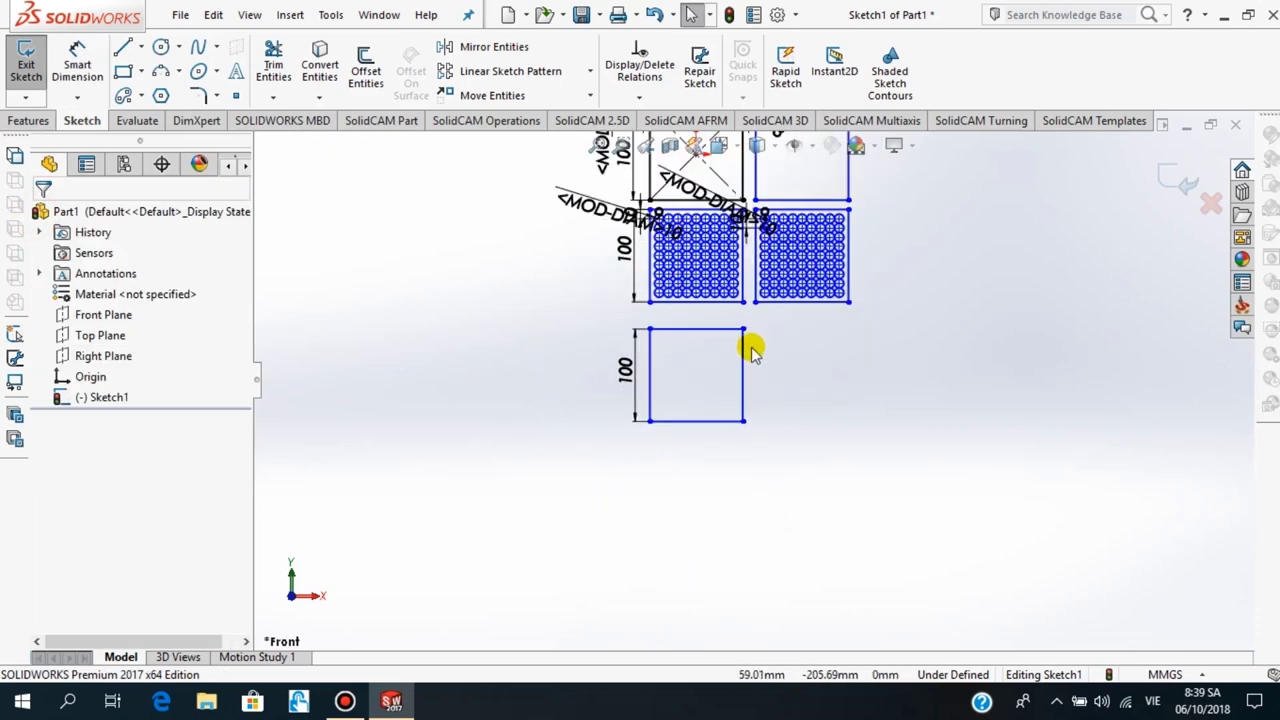
pyautogui.scroll(-1, 752, 348)
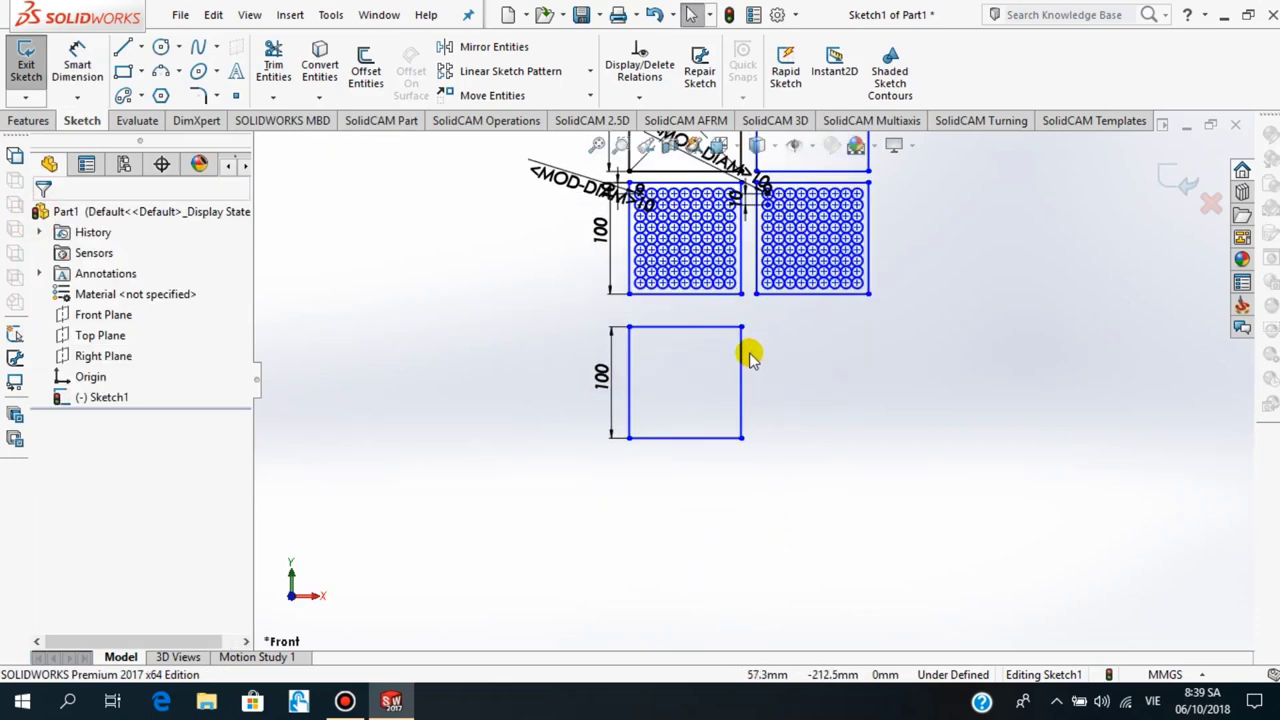
# Draw a circle near the square's top-left corner and dimension its diameter to 8
pyautogui.click(166, 48)
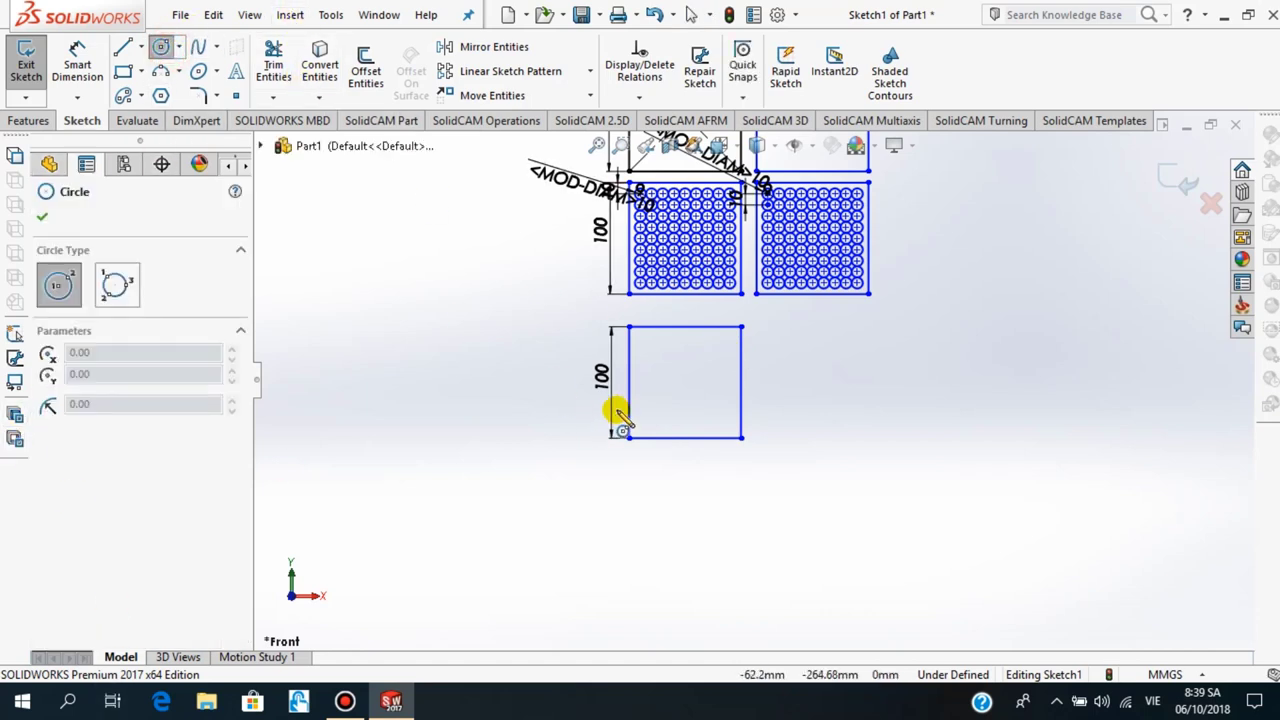
pyautogui.click(641, 347)
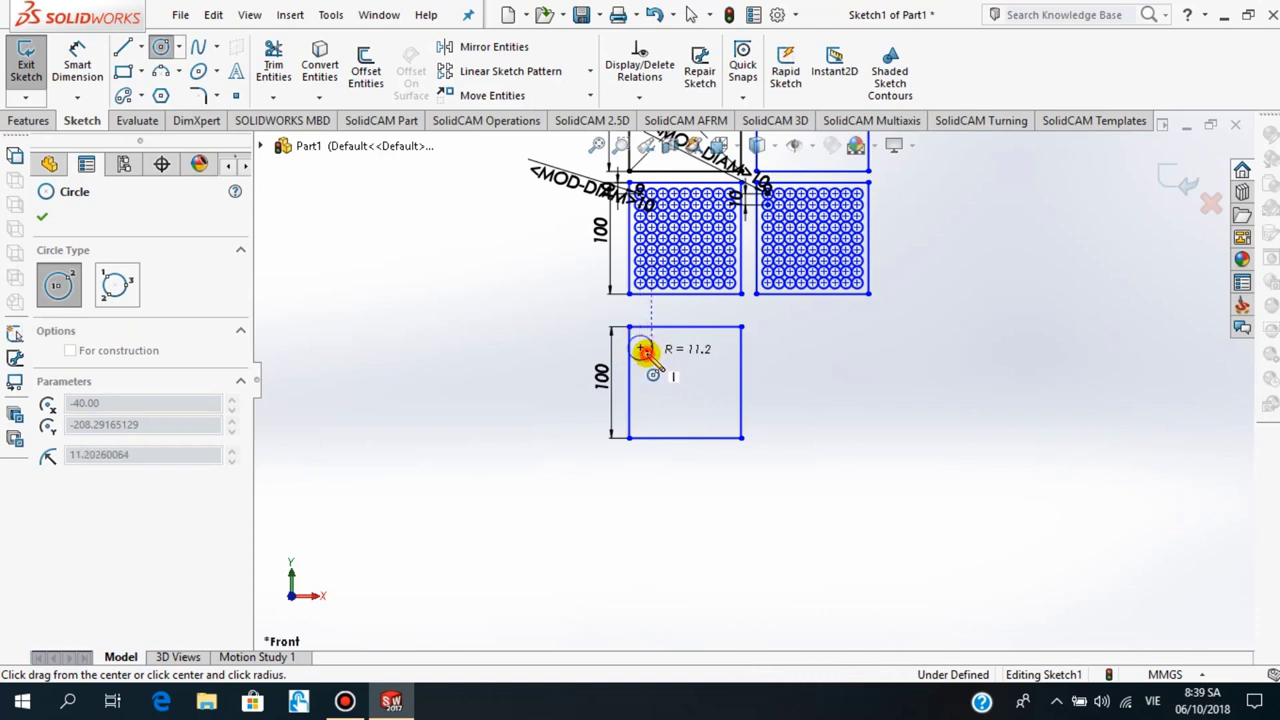
pyautogui.click(648, 356)
pyautogui.click(45, 217)
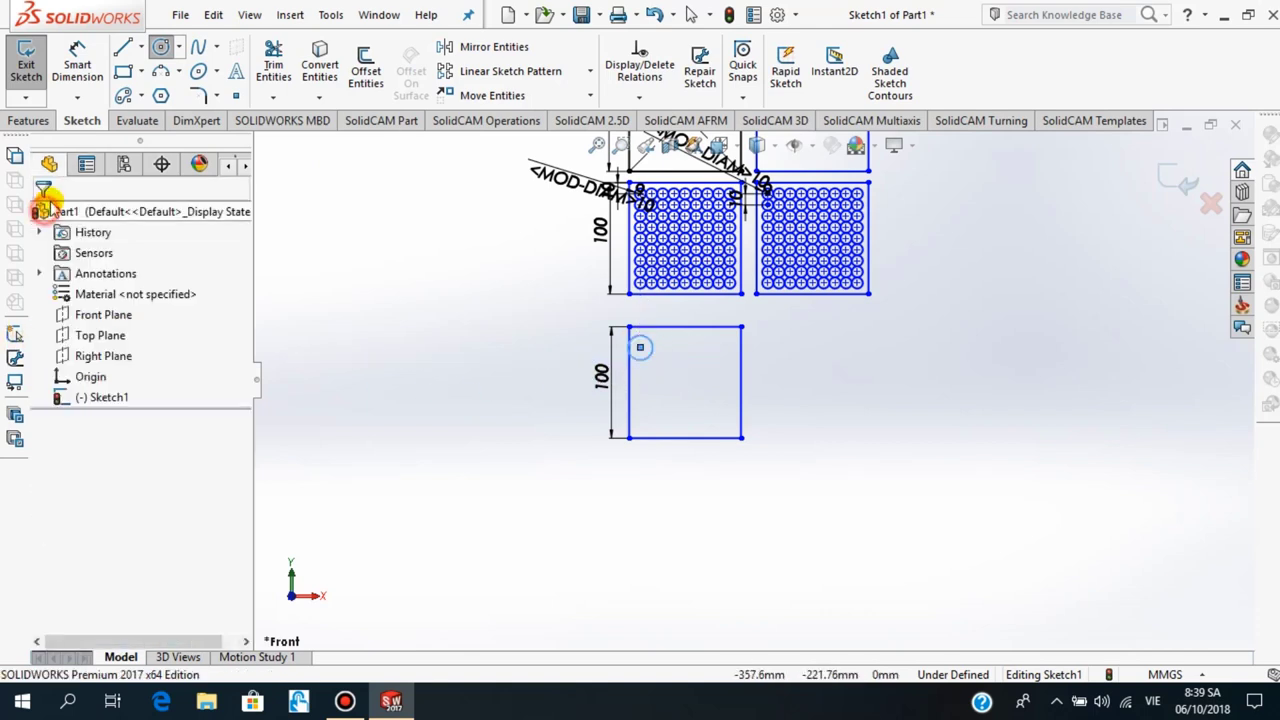
pyautogui.click(77, 65)
pyautogui.click(649, 355)
pyautogui.click(525, 315)
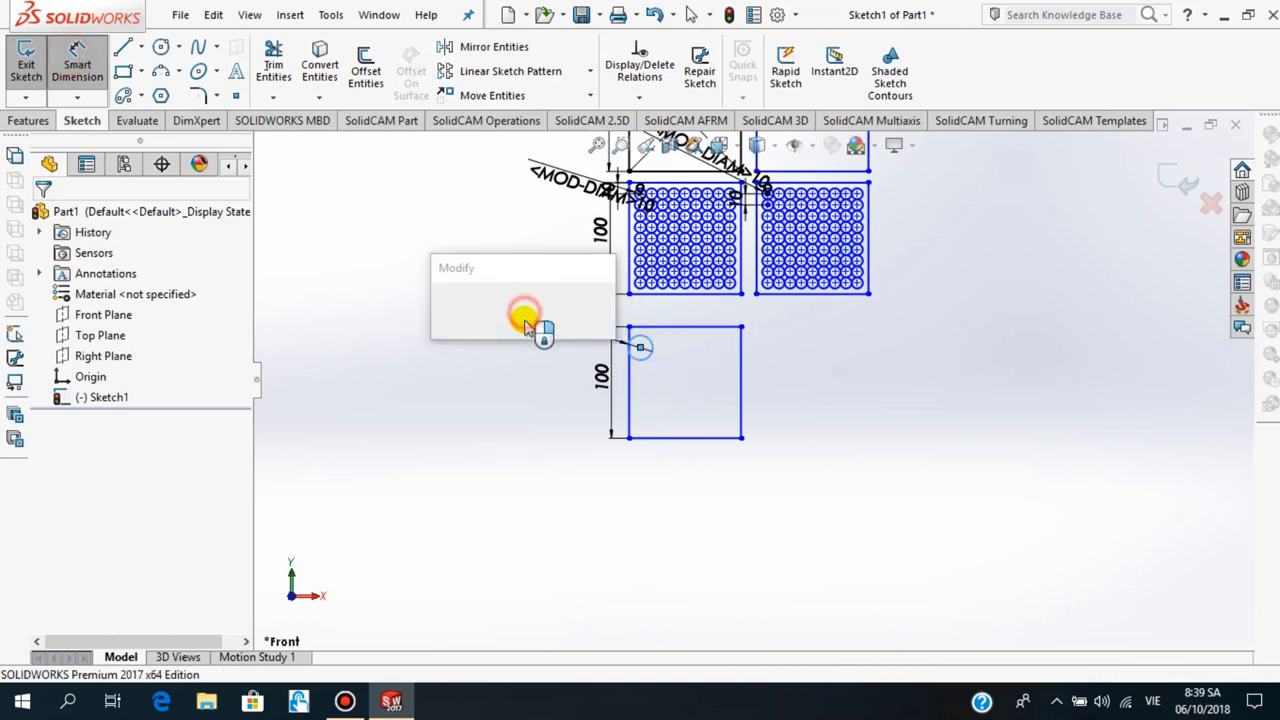
pyautogui.write('8')
pyautogui.press('Return')
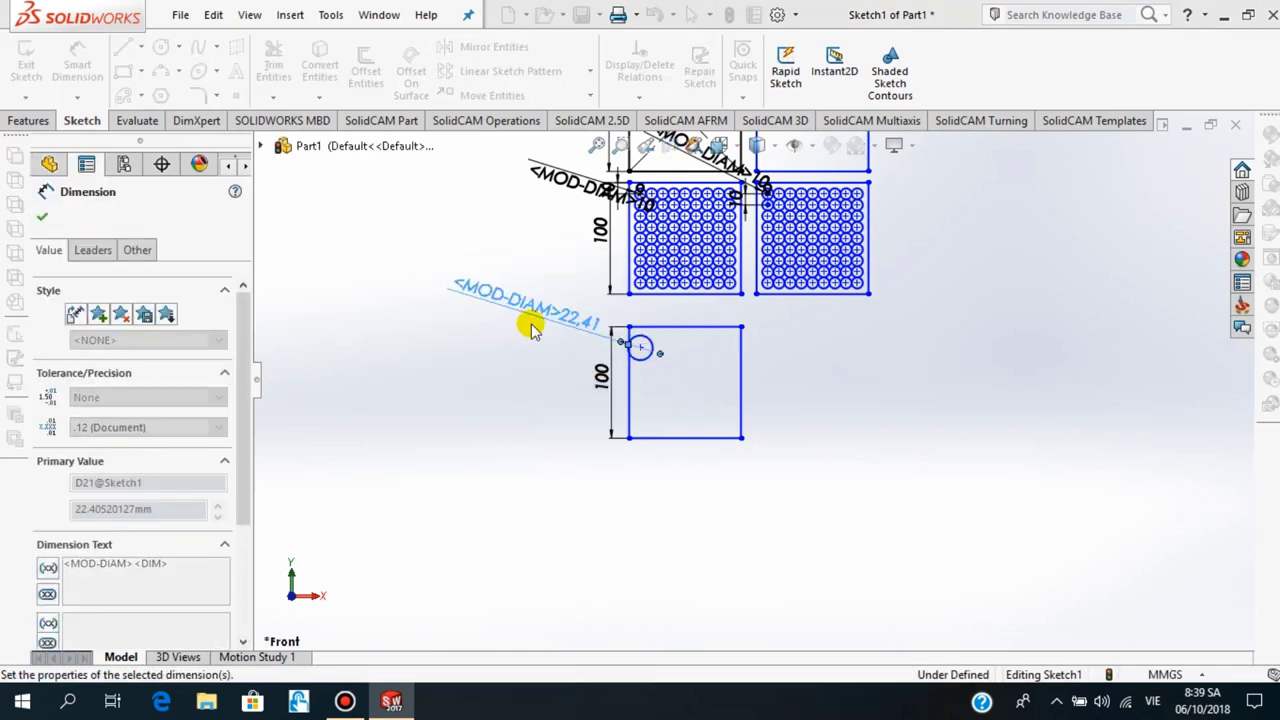
pyautogui.click(45, 217)
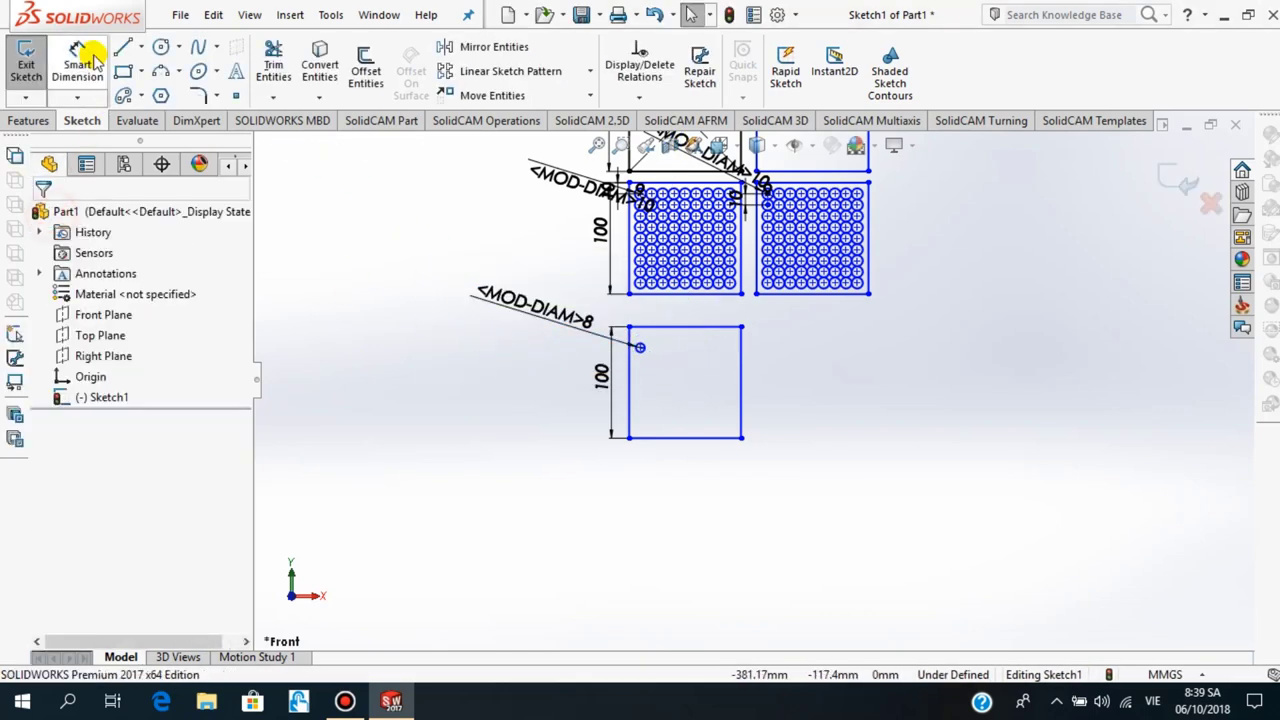
# Dimension the circle's centre 10 mm below the square's top edge
pyautogui.scroll(-4, 680, 334)
pyautogui.scroll(-2, 752, 443)
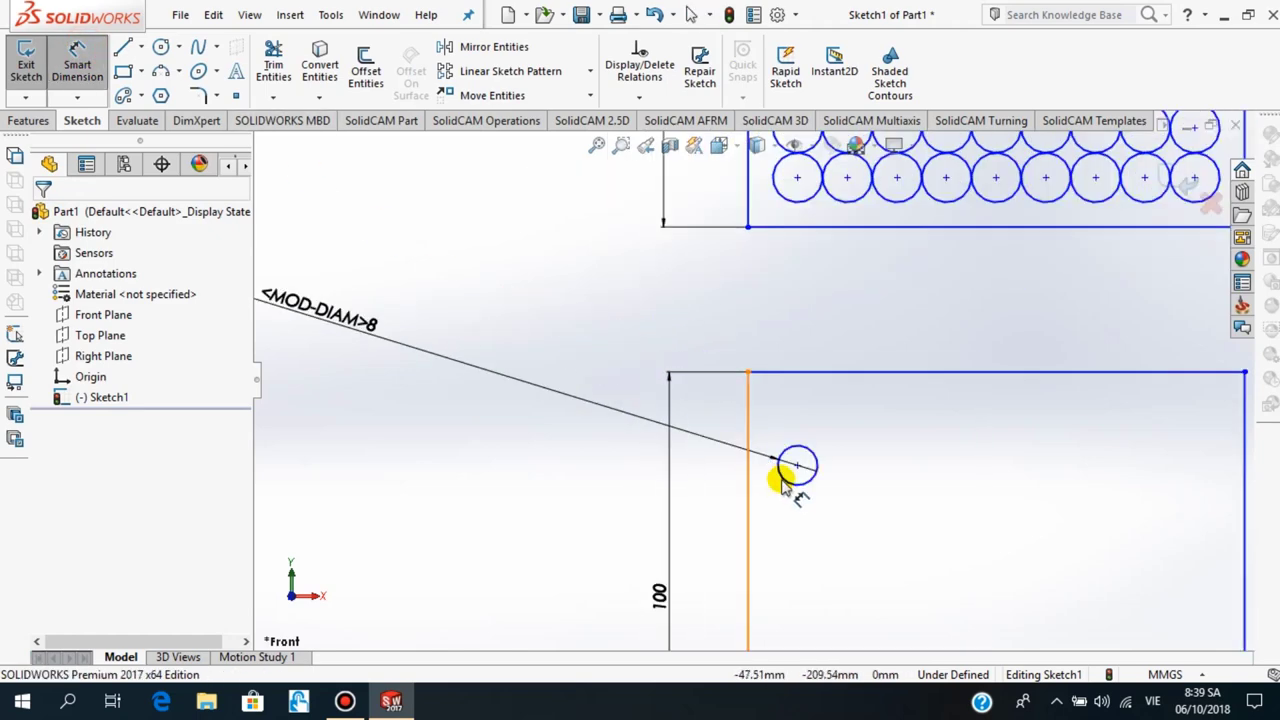
pyautogui.click(797, 465)
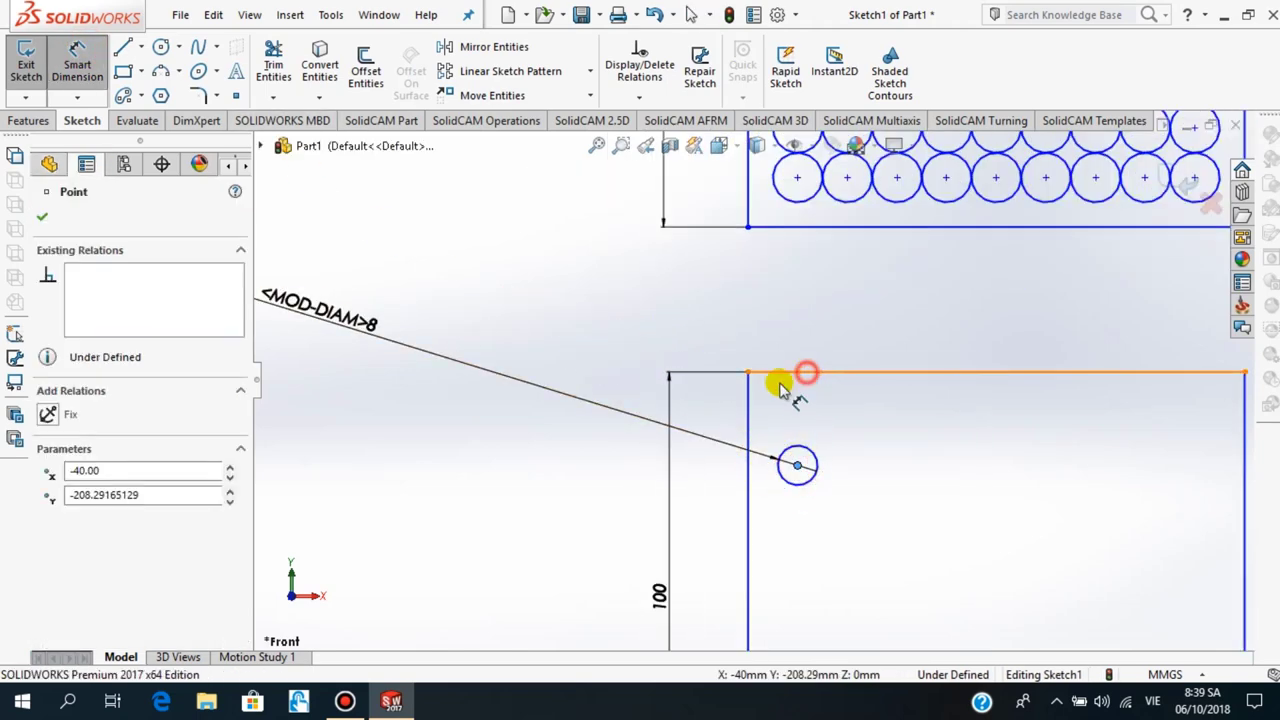
pyautogui.click(777, 376)
pyautogui.click(692, 415)
pyautogui.write('10')
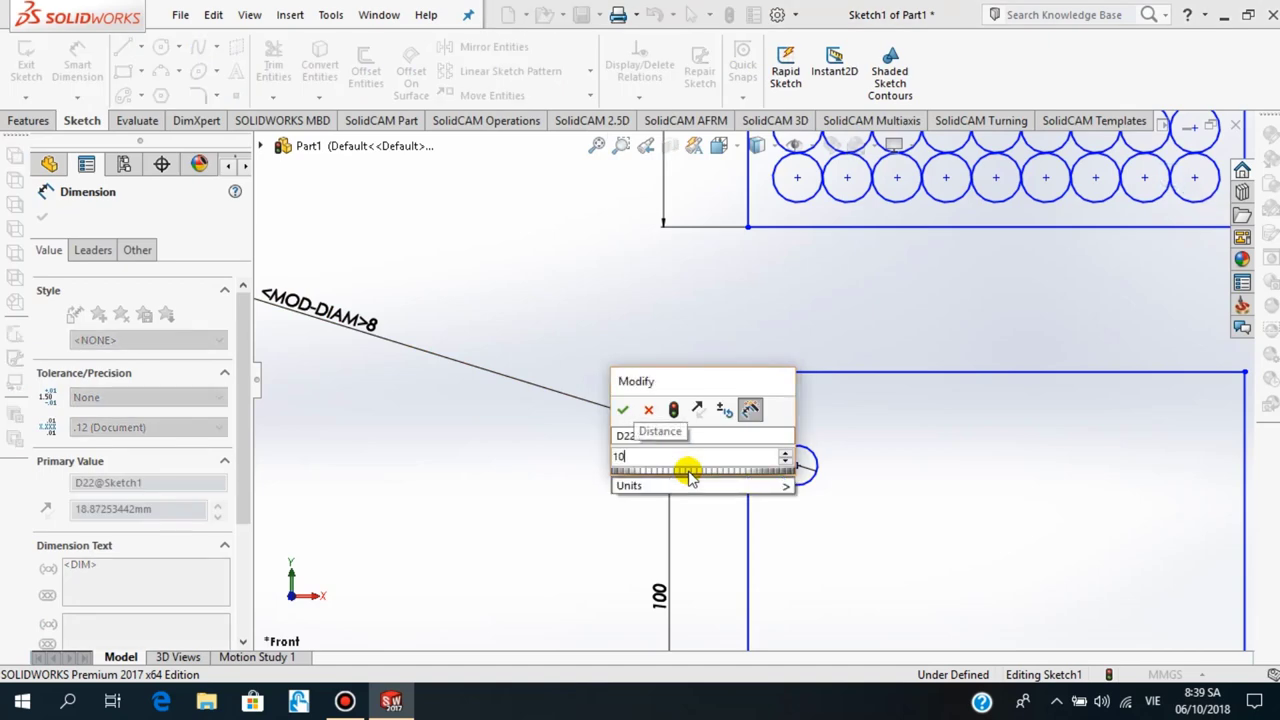
pyautogui.press('Return')
pyautogui.scroll(1, 686, 486)
pyautogui.scroll(2, 720, 488)
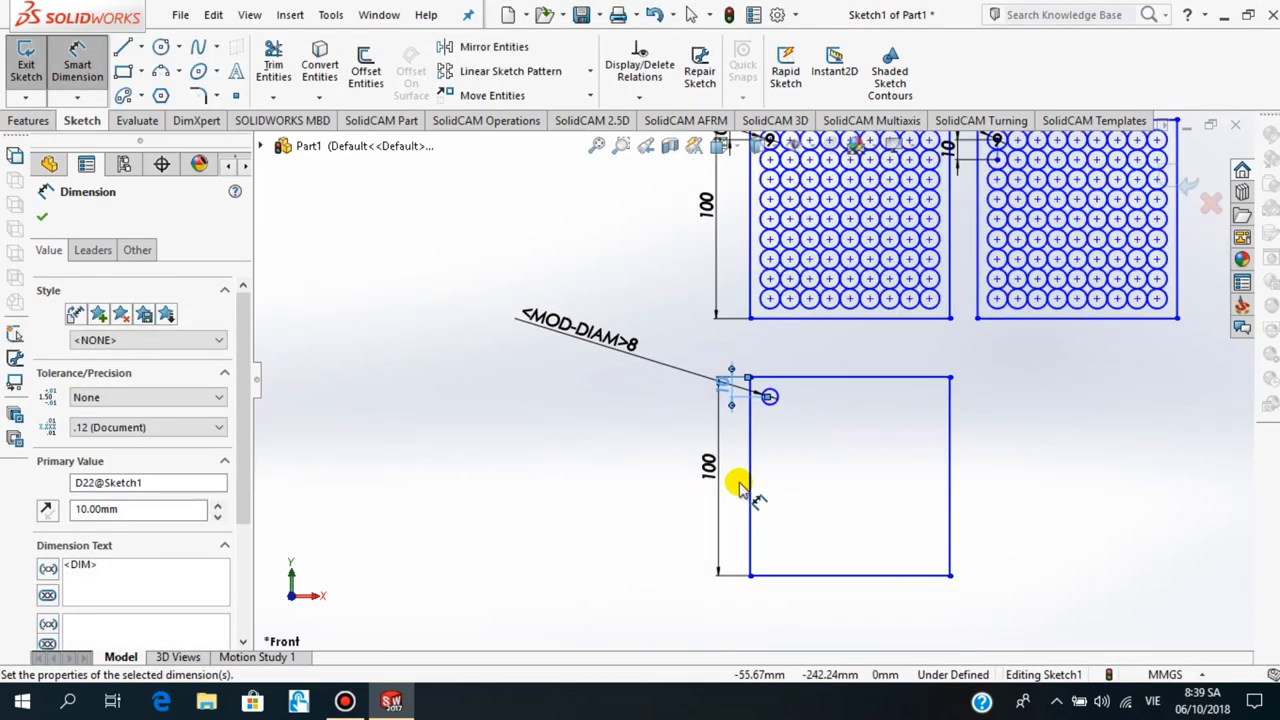
pyautogui.click(42, 216)
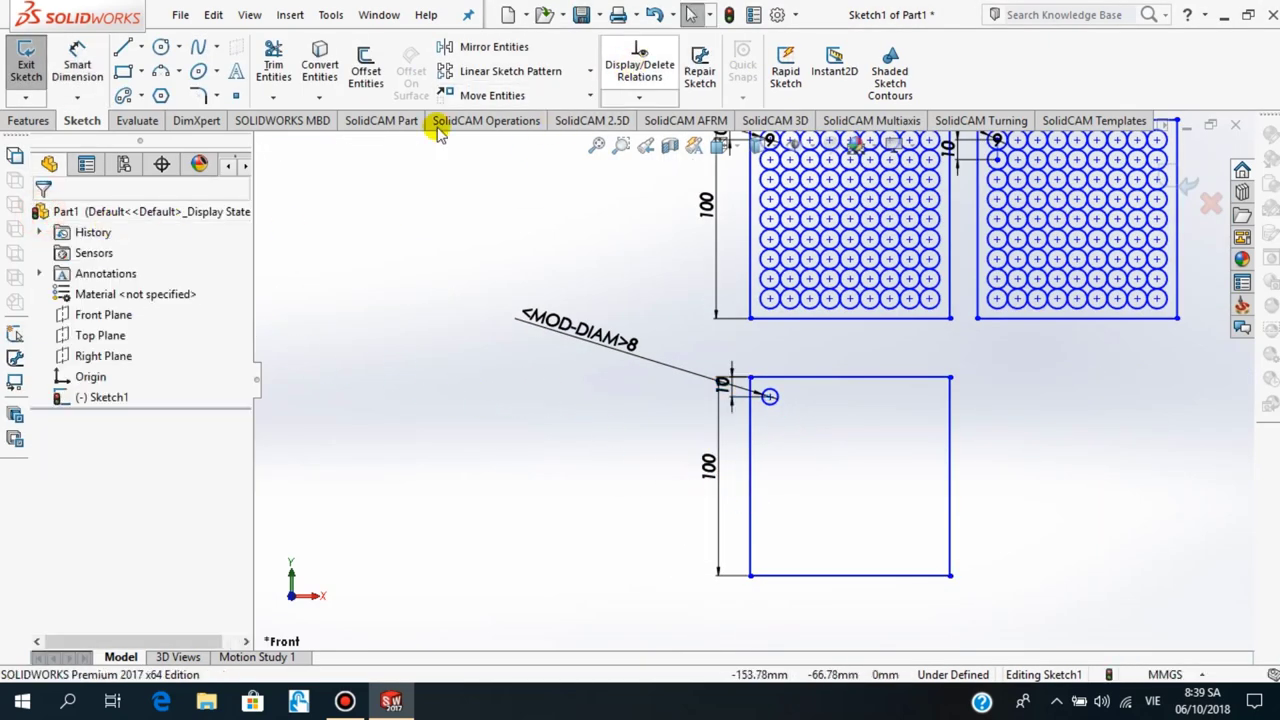
# Set up a linear pattern of the Ø8 circle: 9 × 9 instances, 10 mm apart, second direction reversed downward
pyautogui.click(510, 71)
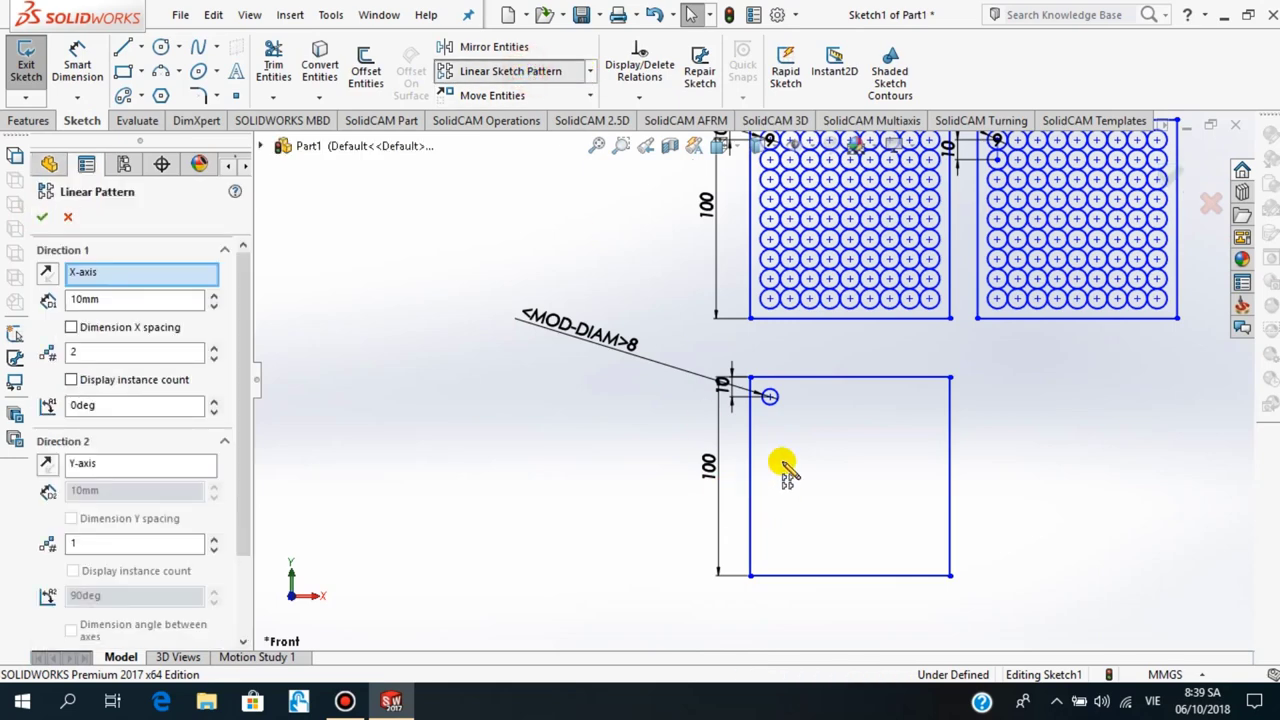
pyautogui.scroll(-1, 960, 490)
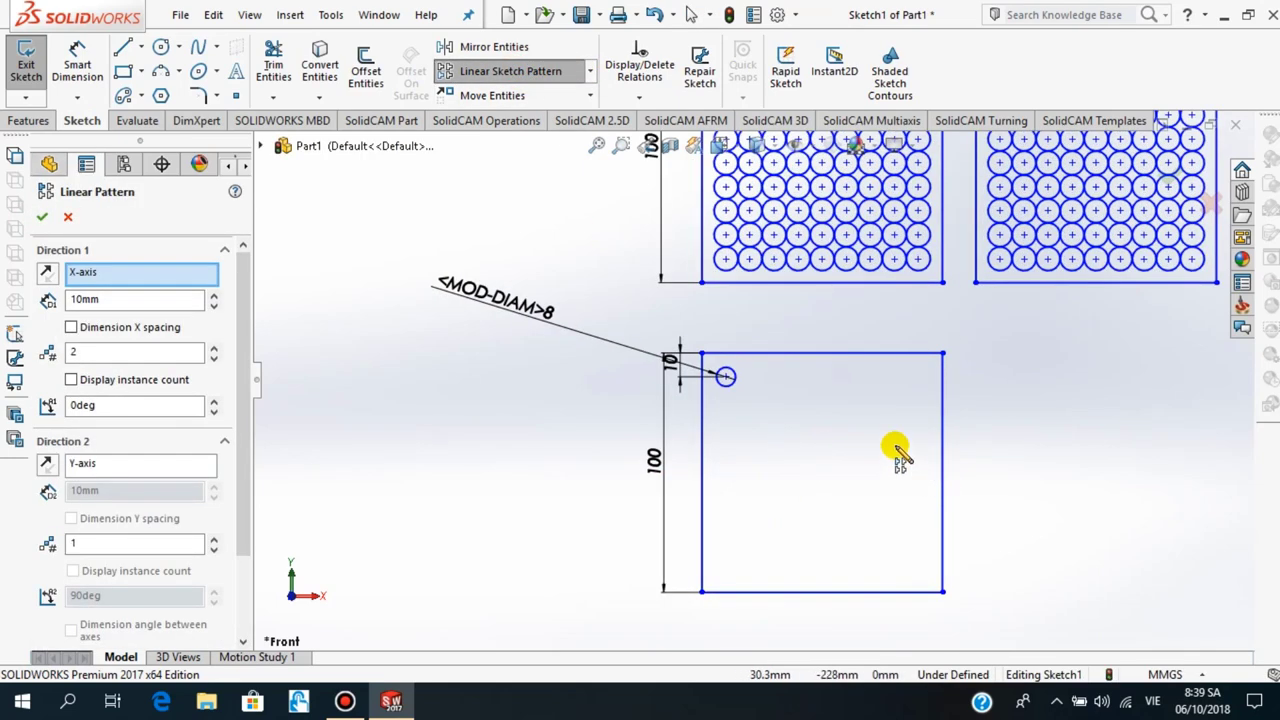
pyautogui.moveTo(135, 352)
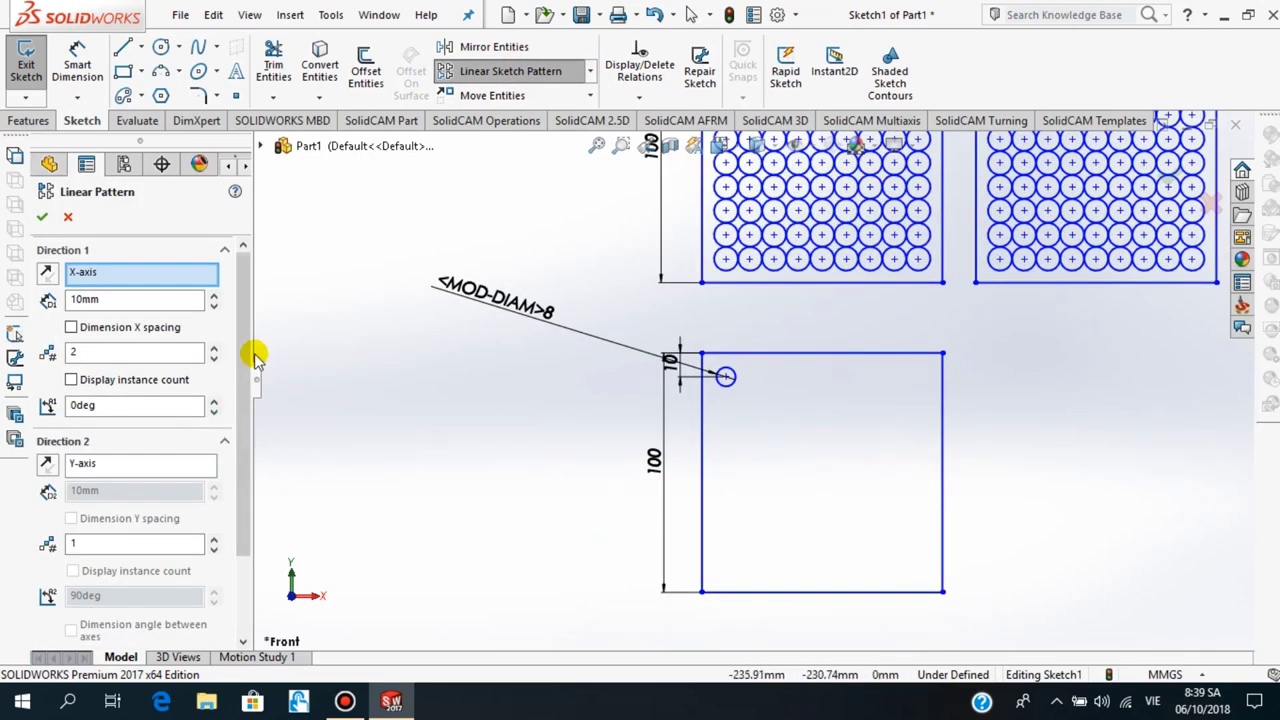
pyautogui.click(727, 378)
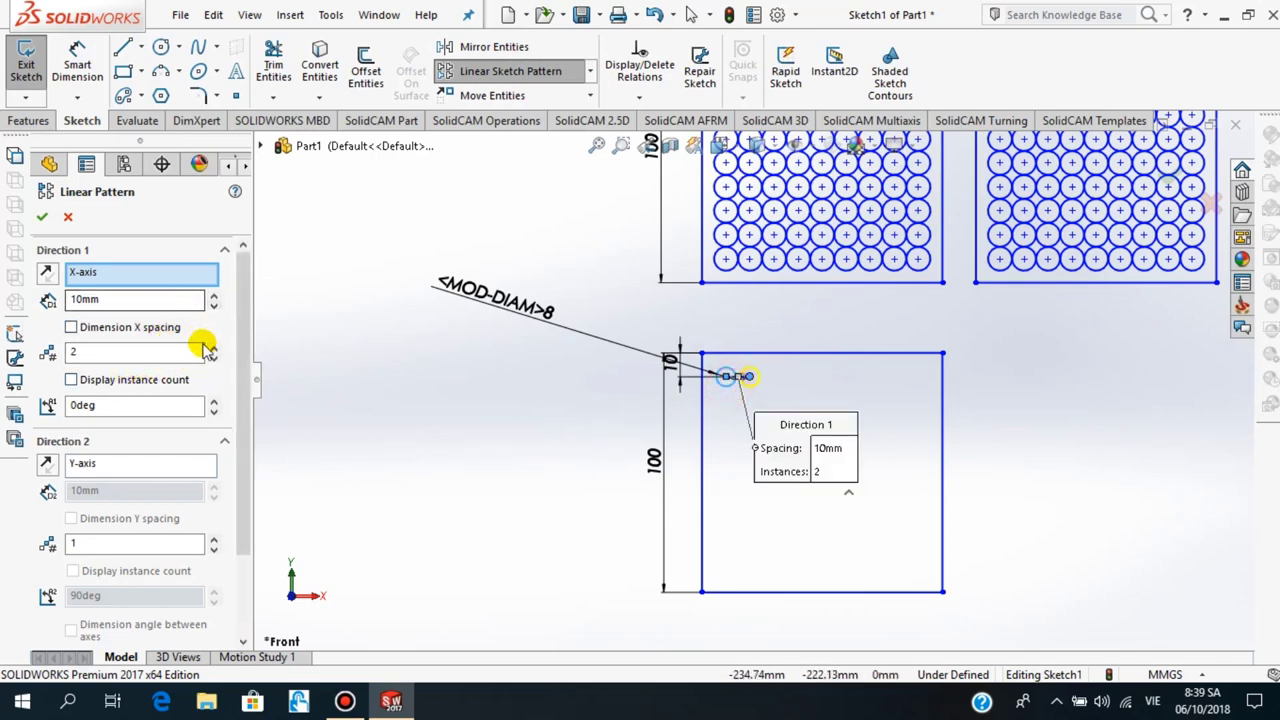
pyautogui.click(213, 347)
pyautogui.click(213, 347)
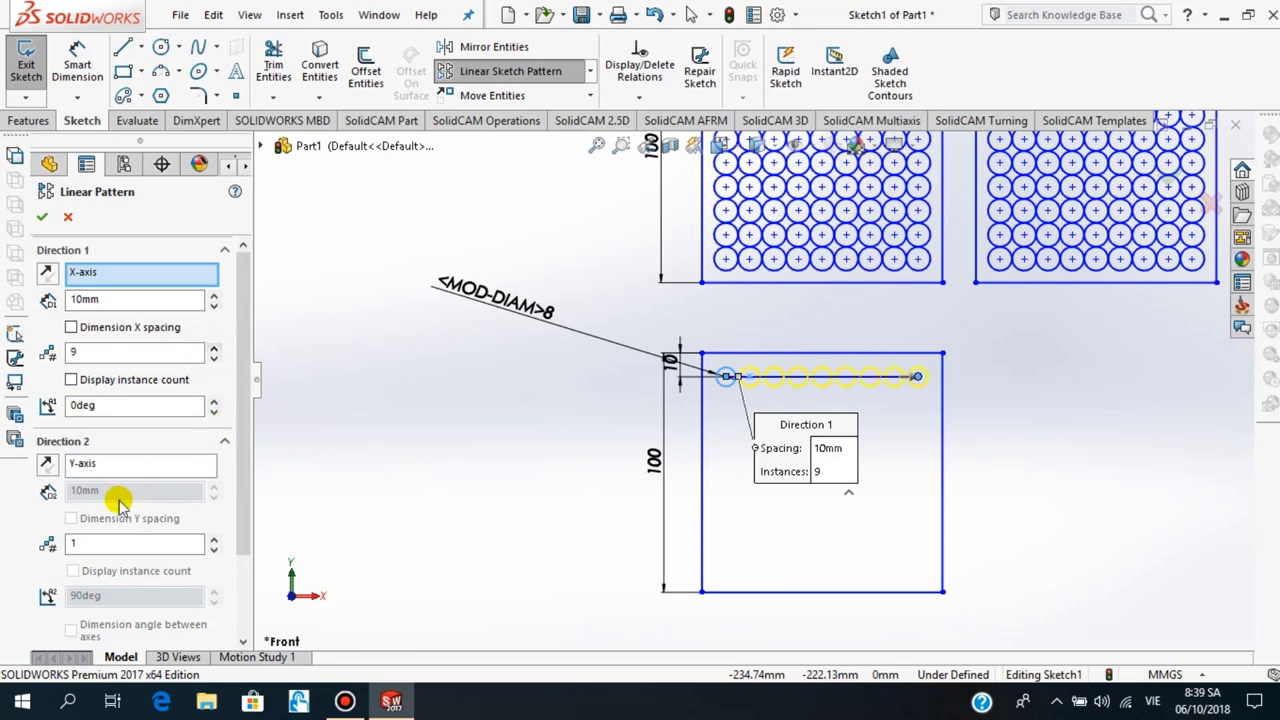
pyautogui.click(214, 542)
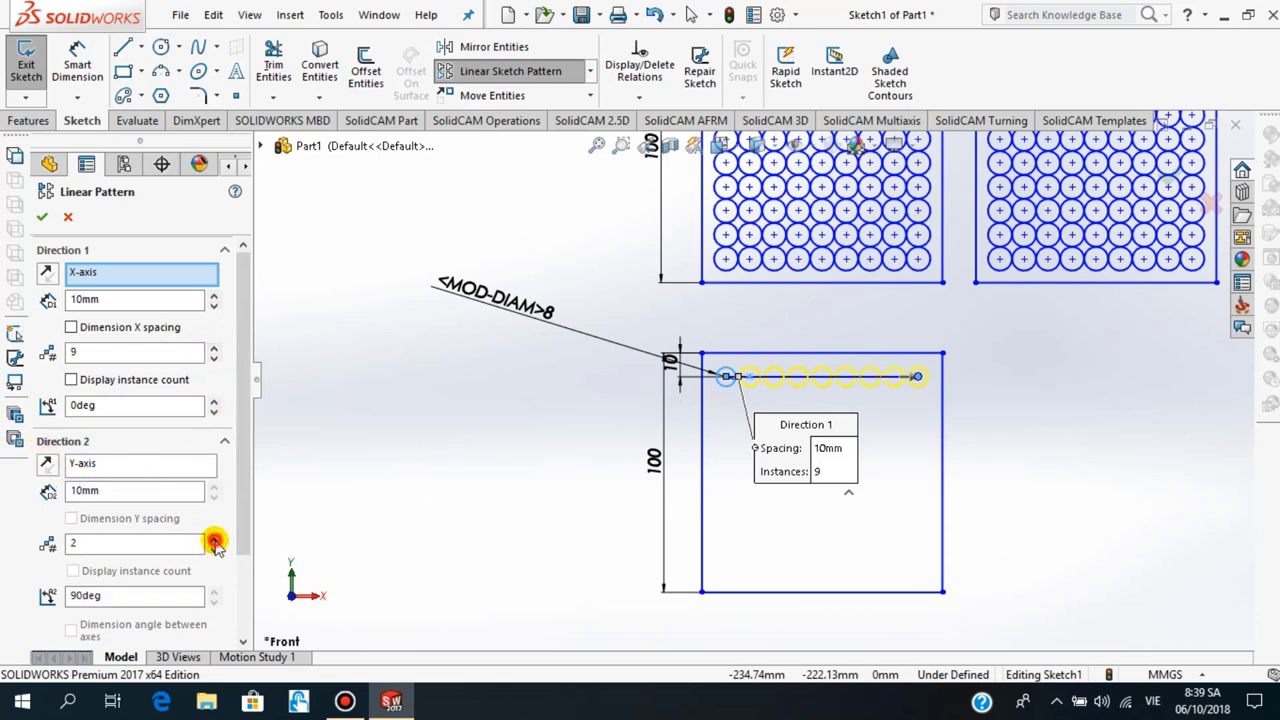
pyautogui.click(45, 464)
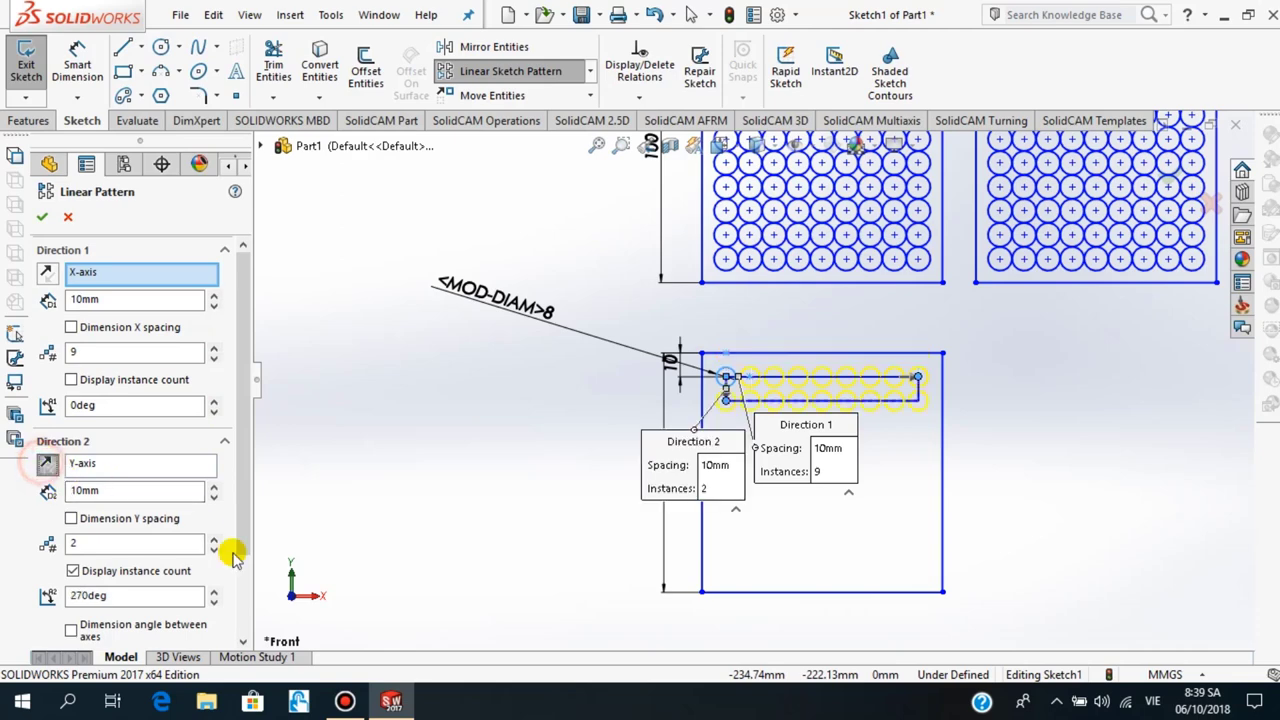
pyautogui.click(213, 537)
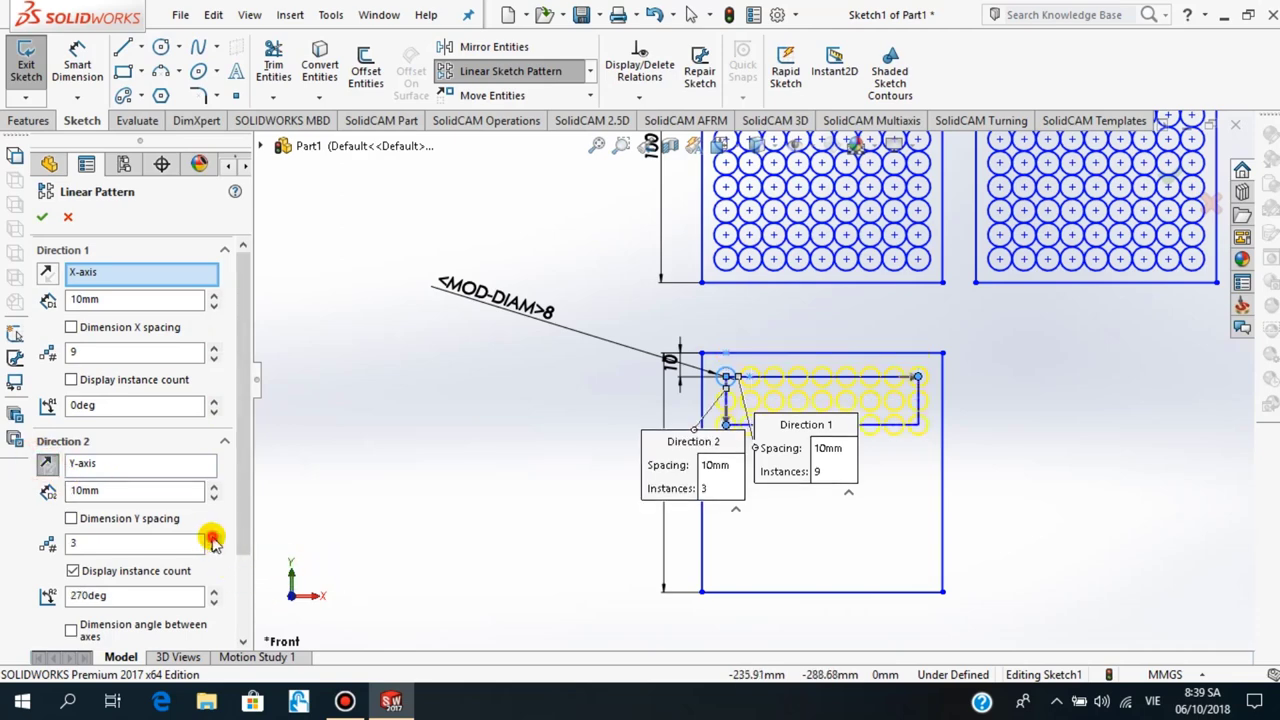
pyautogui.click(213, 537)
pyautogui.click(213, 537)
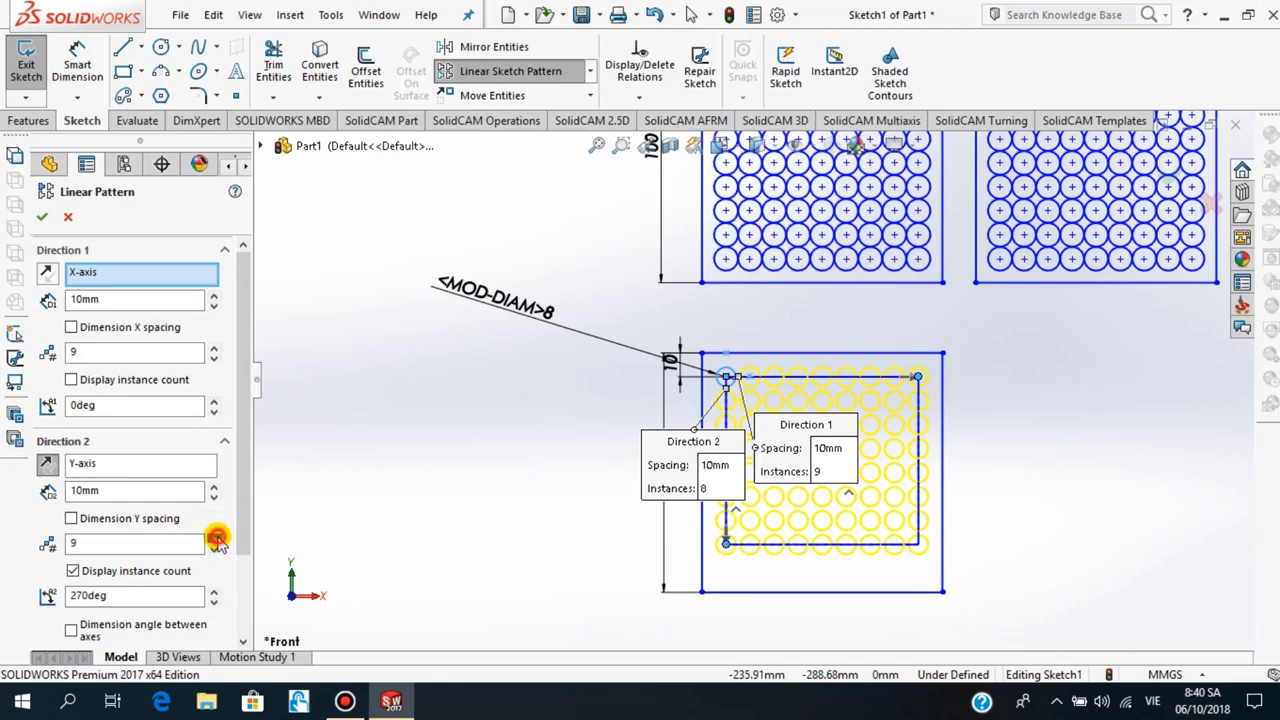
pyautogui.press('f')
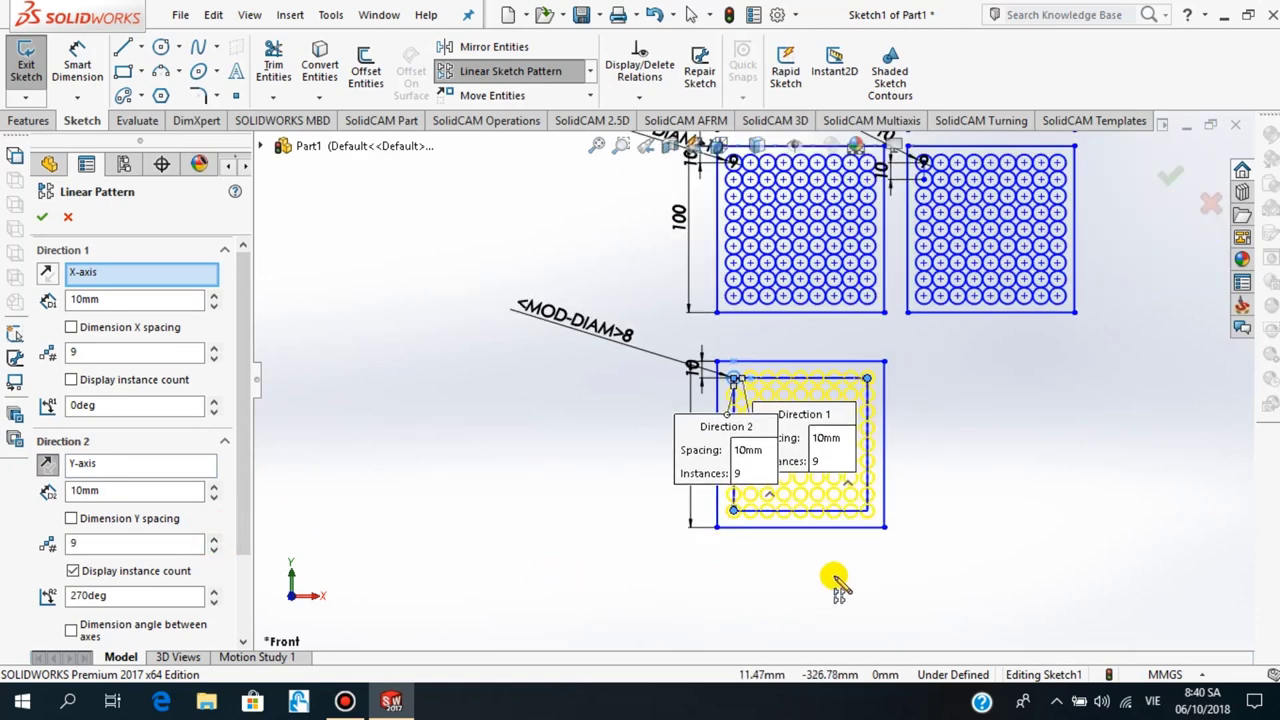
pyautogui.scroll(-3, 875, 490)
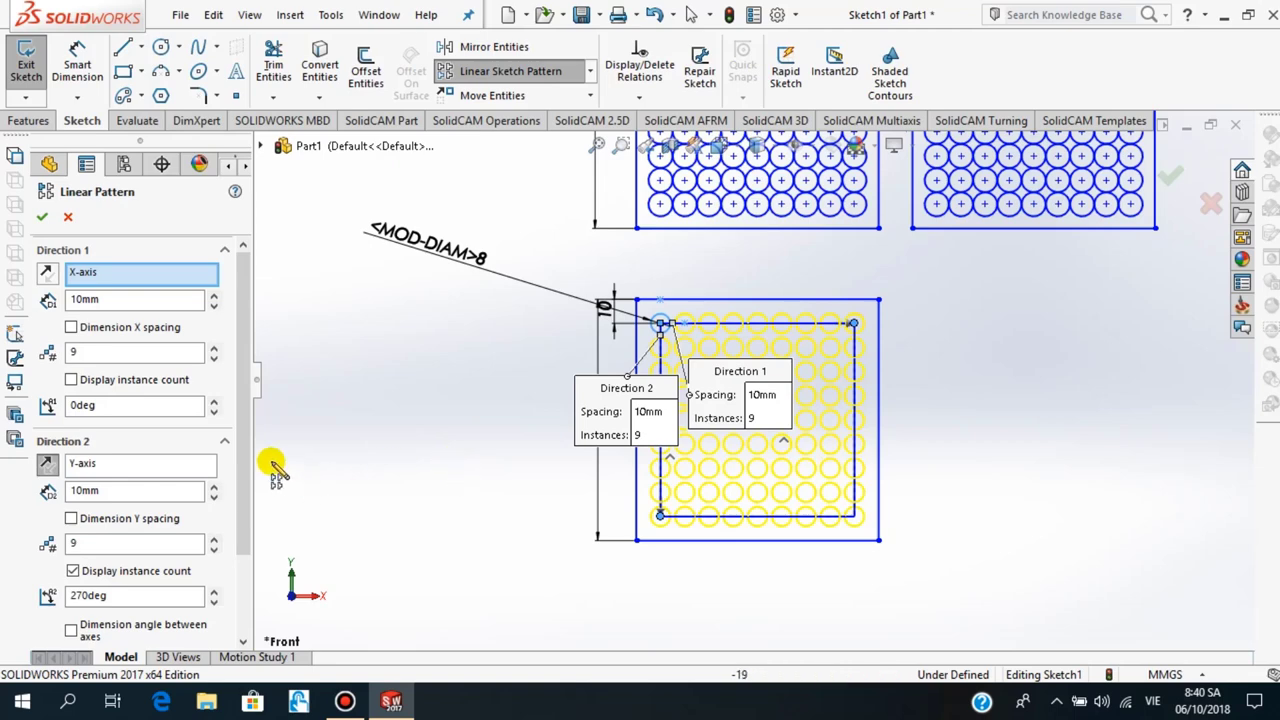
pyautogui.moveTo(248, 457); pyautogui.dragTo(250, 550)
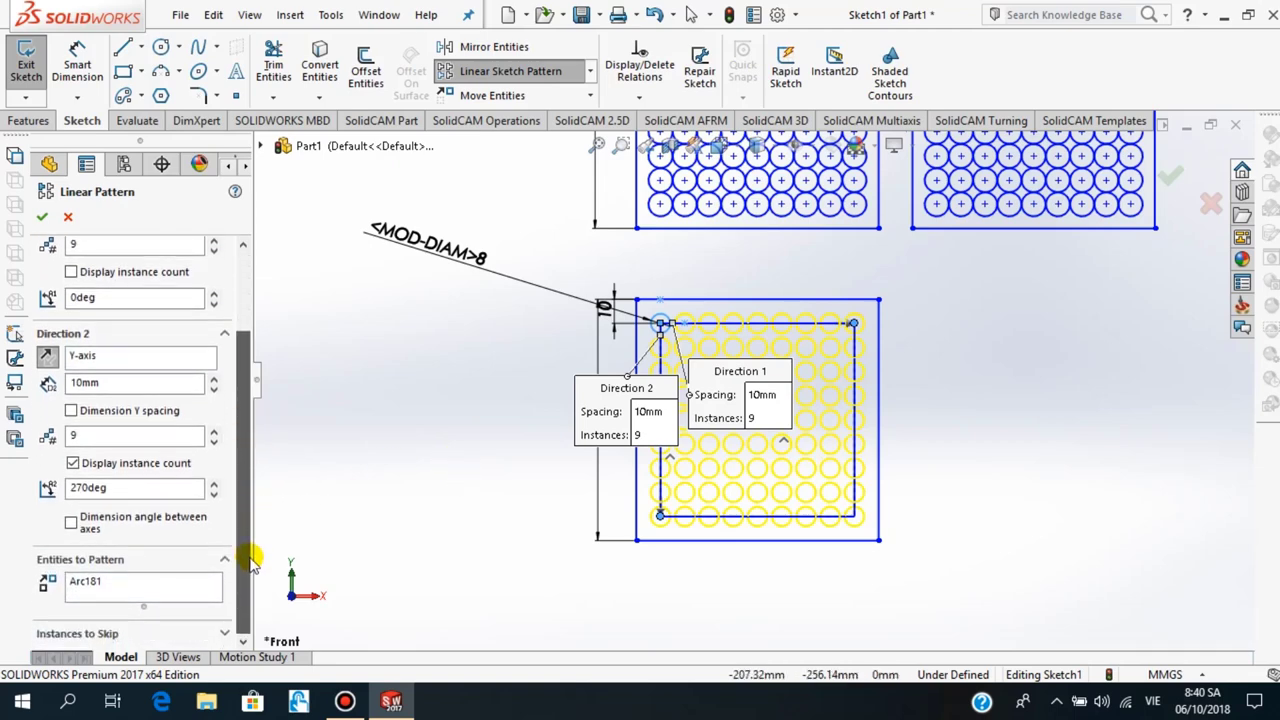
# Add the square's right vertical edge and a horizontal edge to the pattern's entities
pyautogui.click(163, 593)
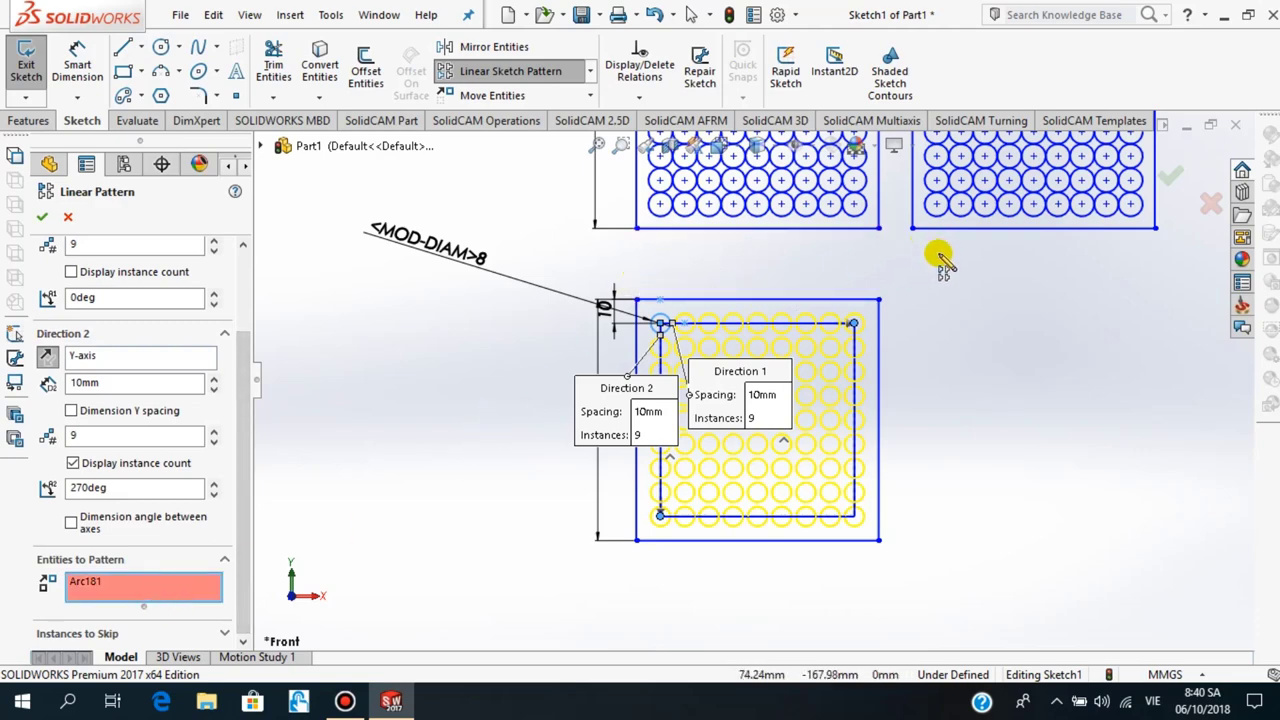
pyautogui.scroll(1, 940, 258)
pyautogui.scroll(1, 943, 266)
pyautogui.scroll(1, 920, 243)
pyautogui.scroll(2, 891, 223)
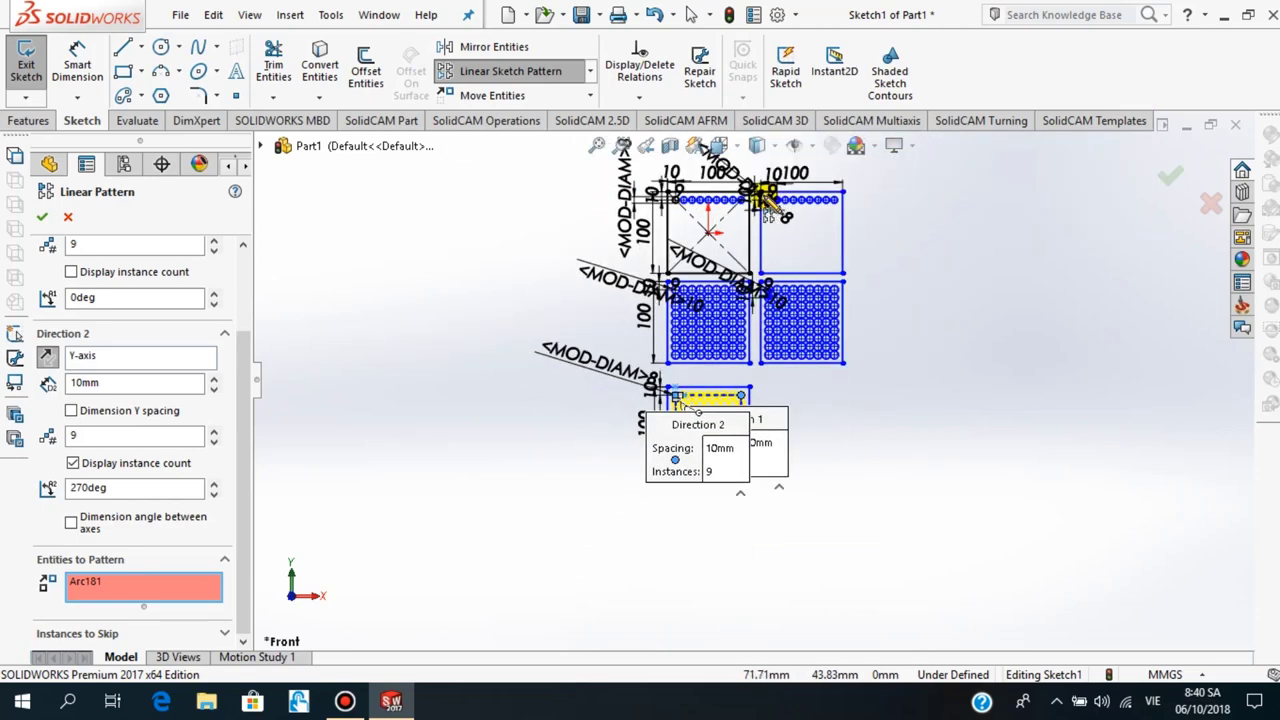
pyautogui.scroll(-2, 766, 195)
pyautogui.click(876, 292)
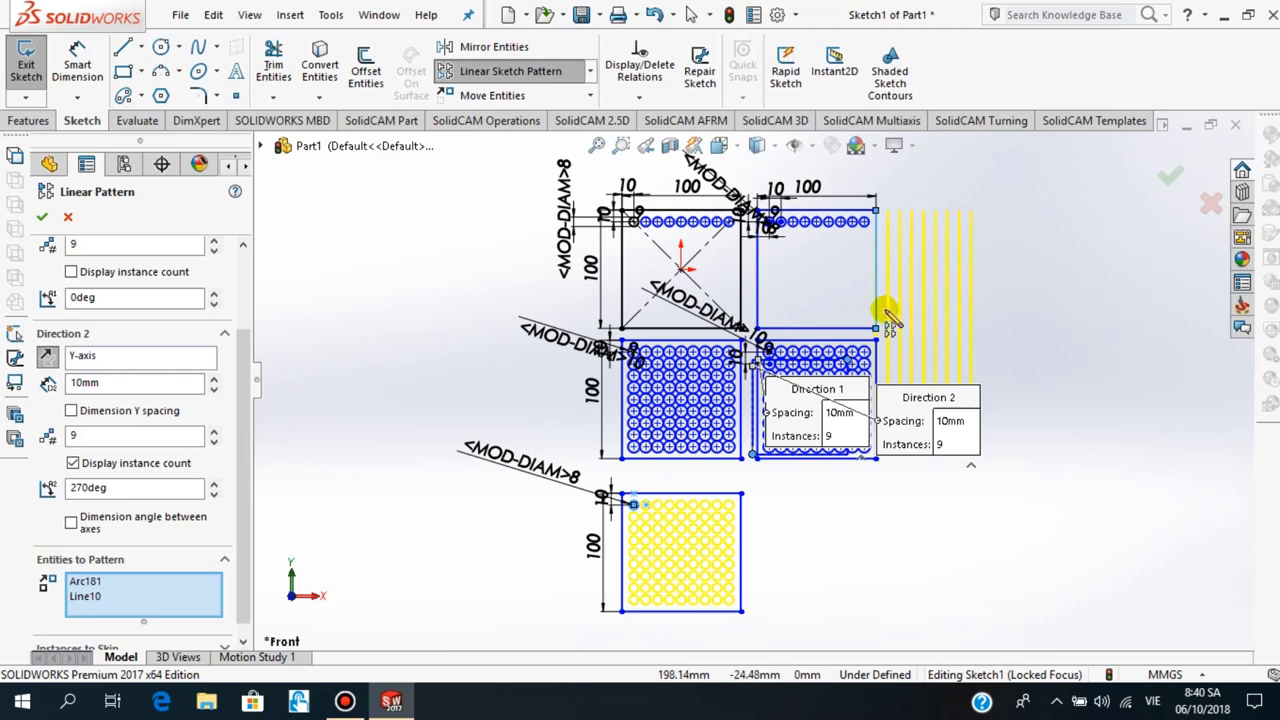
pyautogui.click(841, 330)
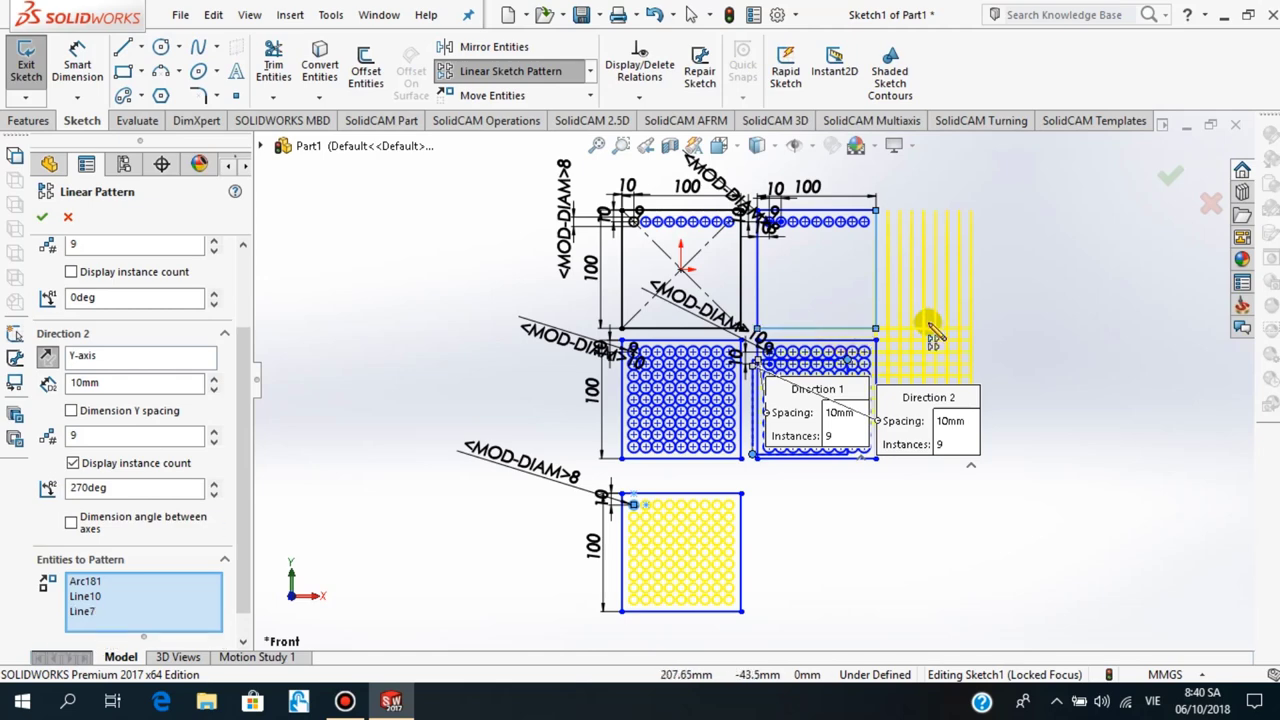
pyautogui.keyDown('ctrl'); pyautogui.moveTo(940, 308); pyautogui.dragTo(849, 308, button='middle'); pyautogui.keyUp('ctrl')
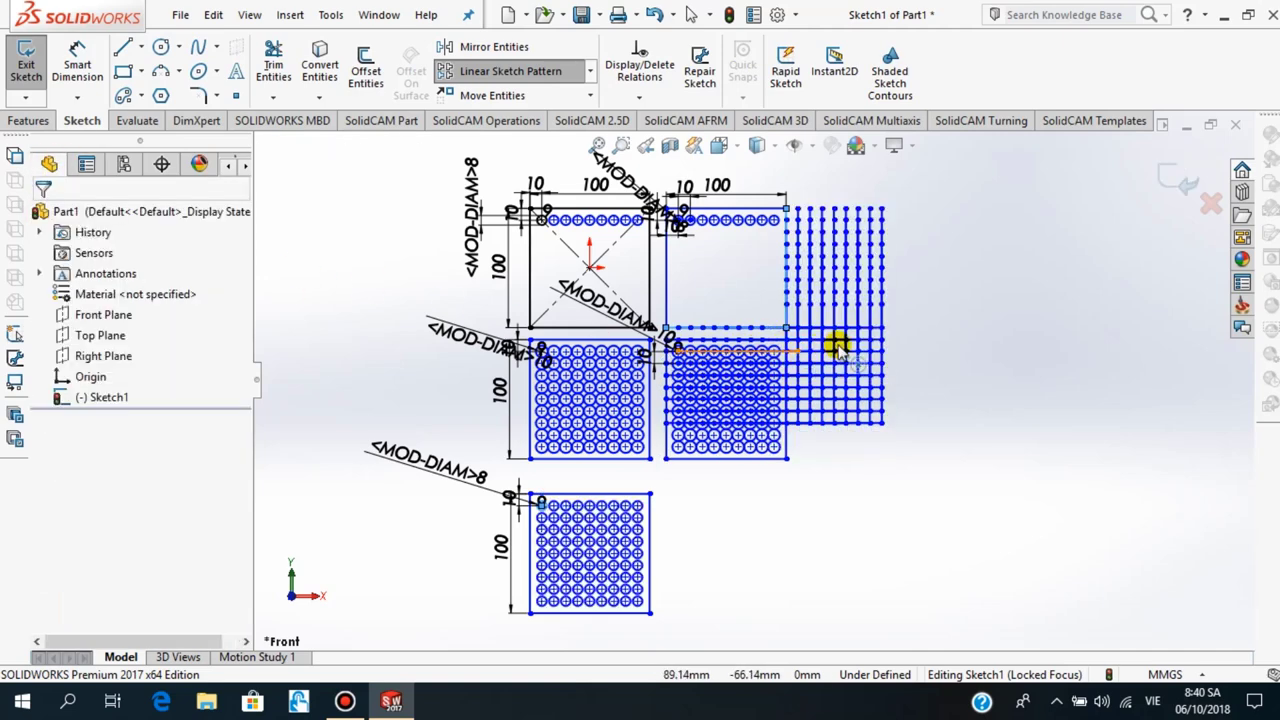
pyautogui.scroll(-3, 830, 350)
pyautogui.scroll(-2, 765, 375)
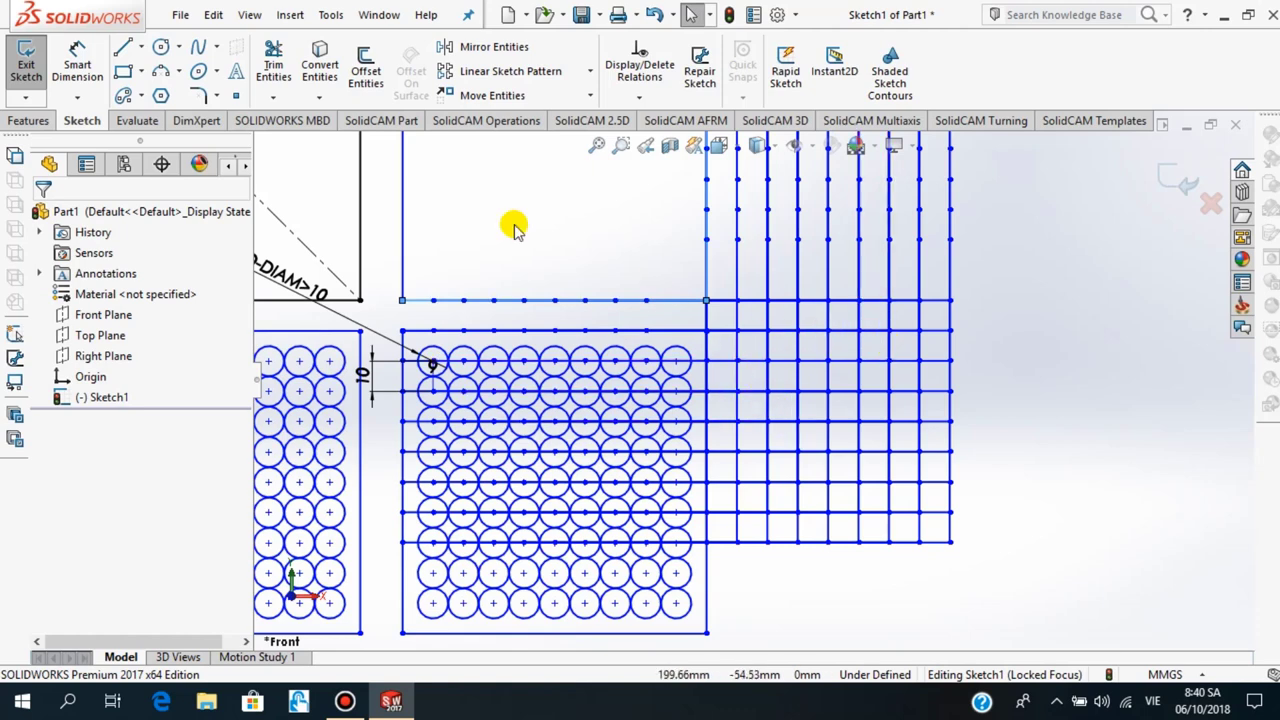
pyautogui.click(75, 50)
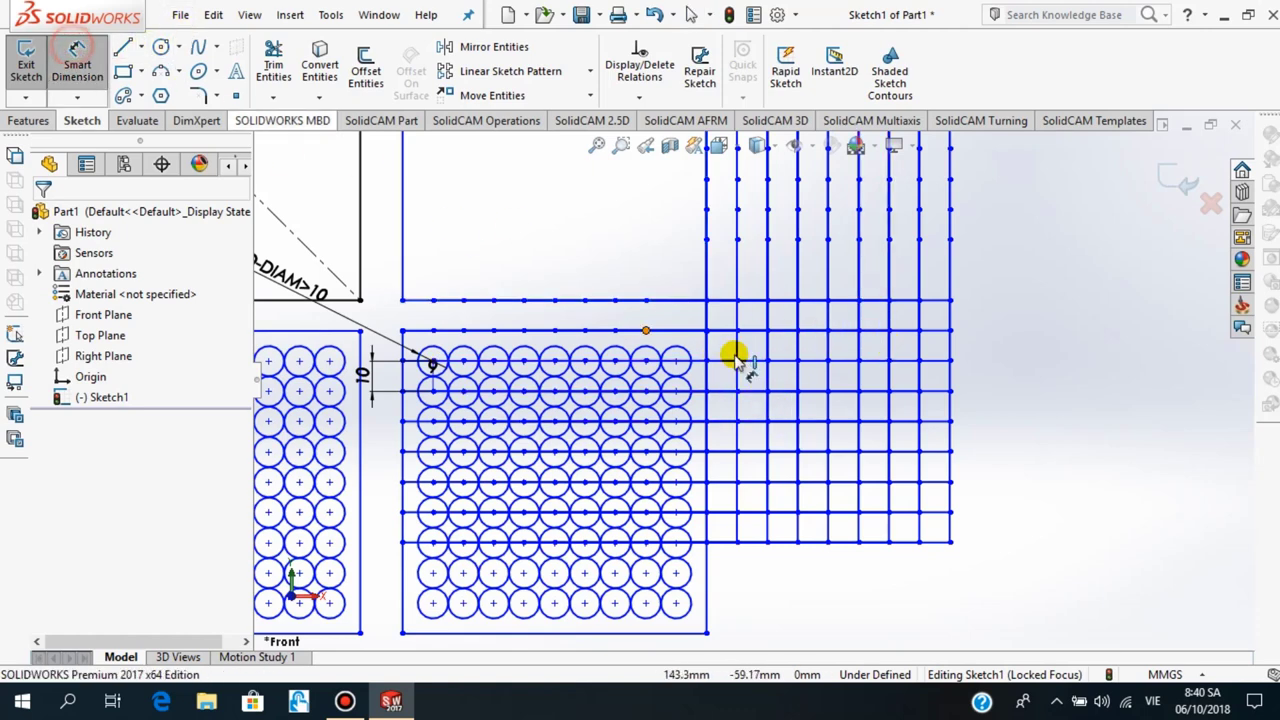
pyautogui.click(920, 330)
pyautogui.click(920, 361)
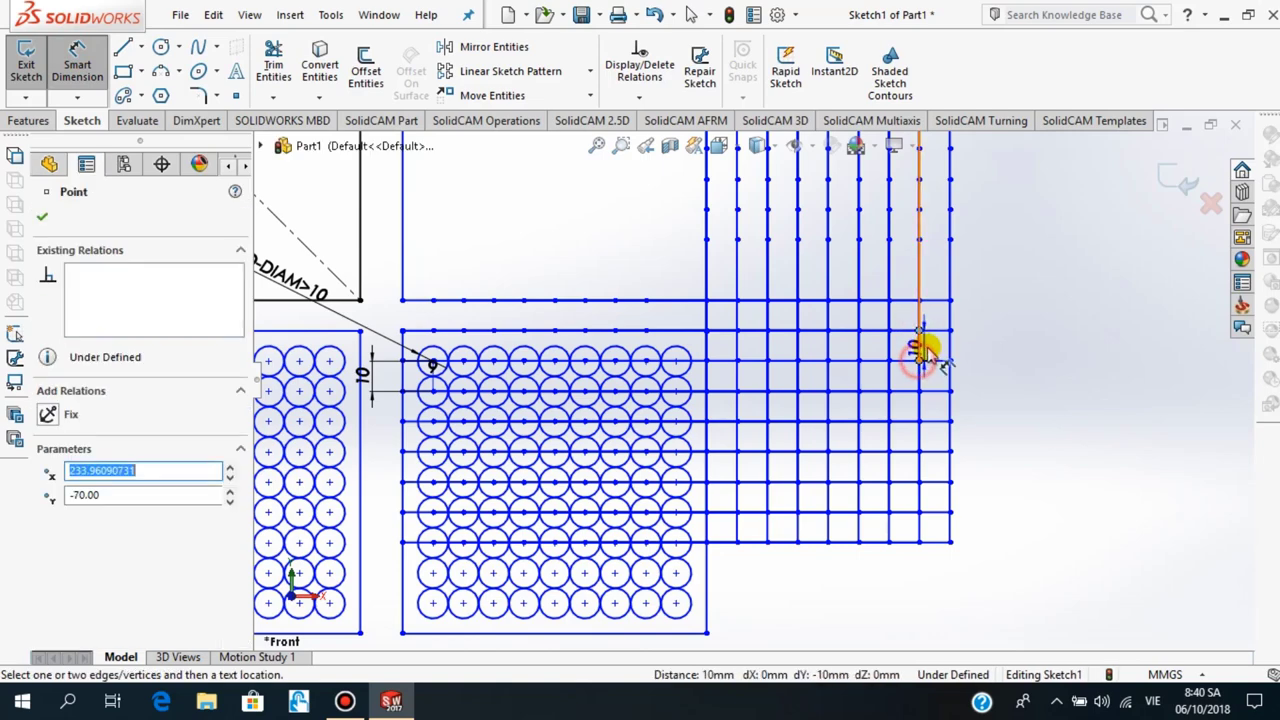
pyautogui.press('Escape')
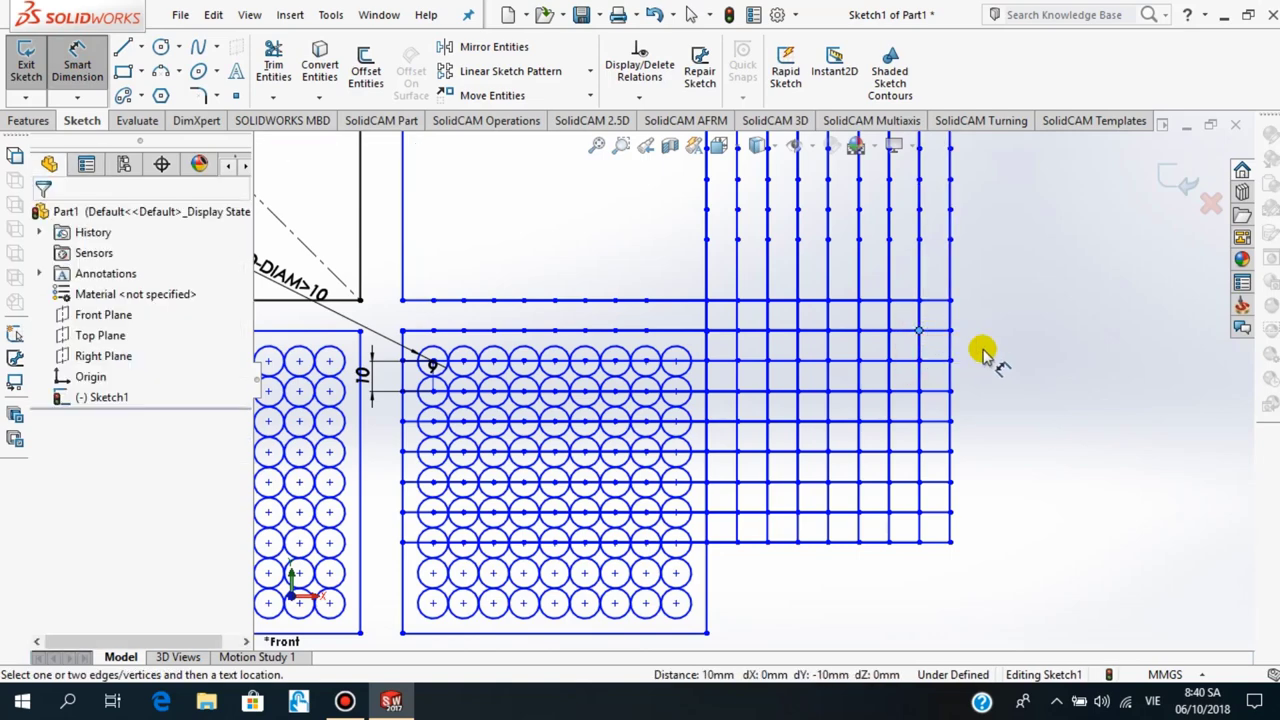
pyautogui.press('f')
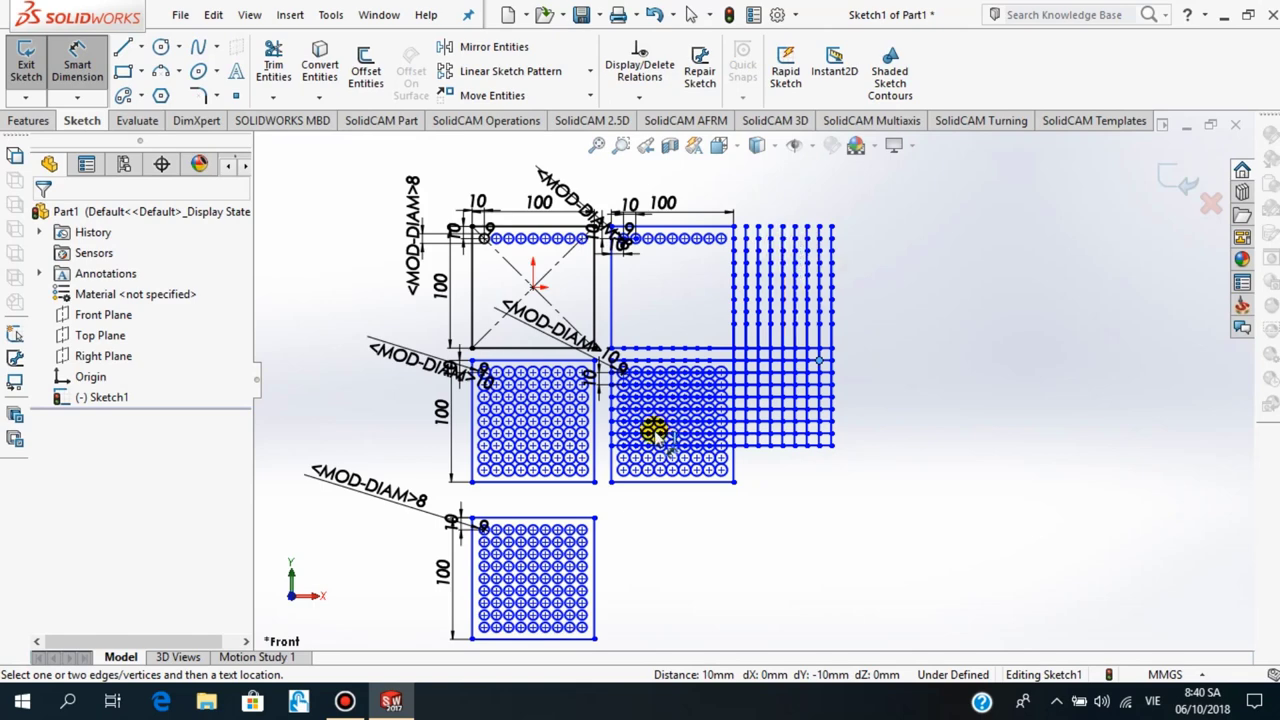
pyautogui.press('z')
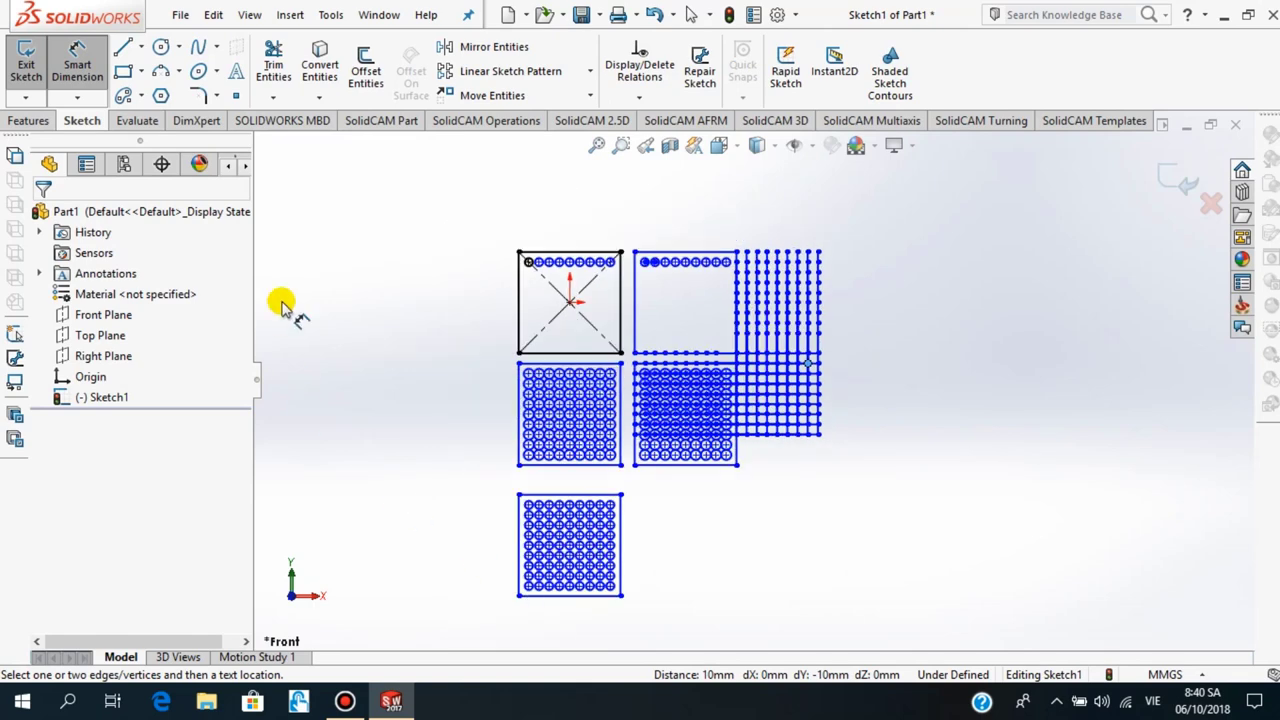
# Undo the pattern that repeated the square edges into a line grid
pyautogui.click(653, 14)
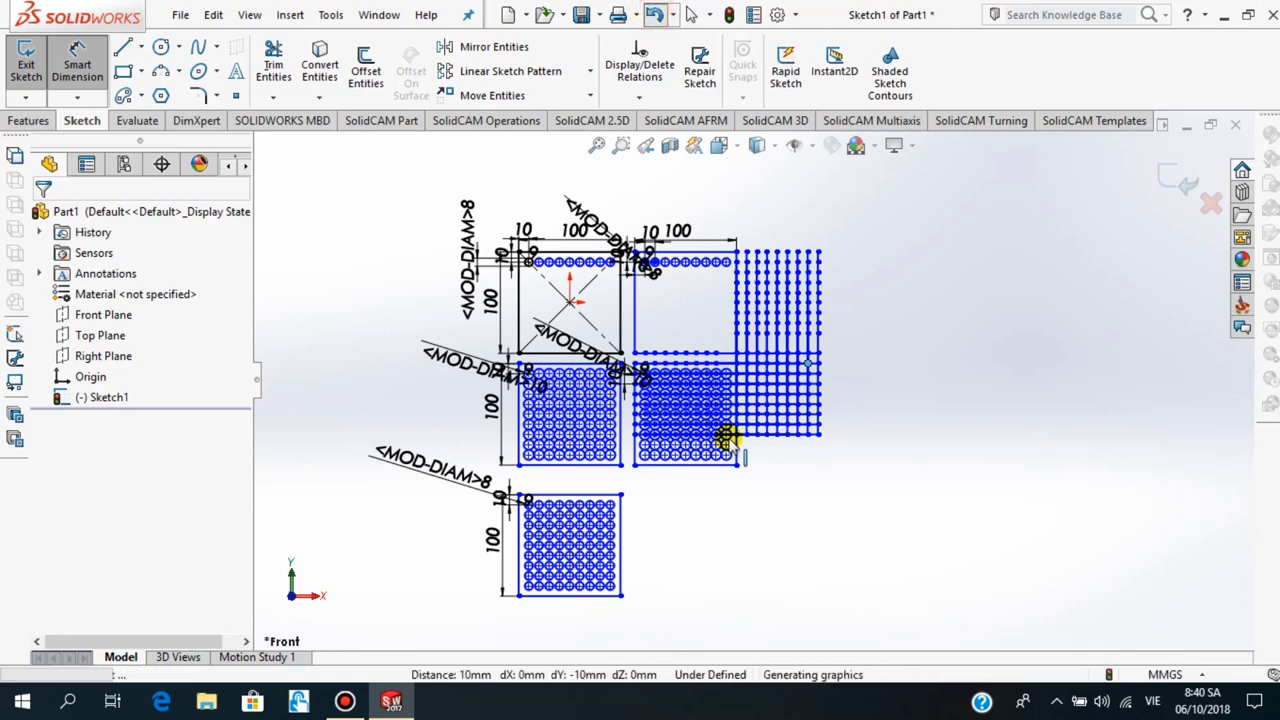
pyautogui.scroll(-2, 512, 548)
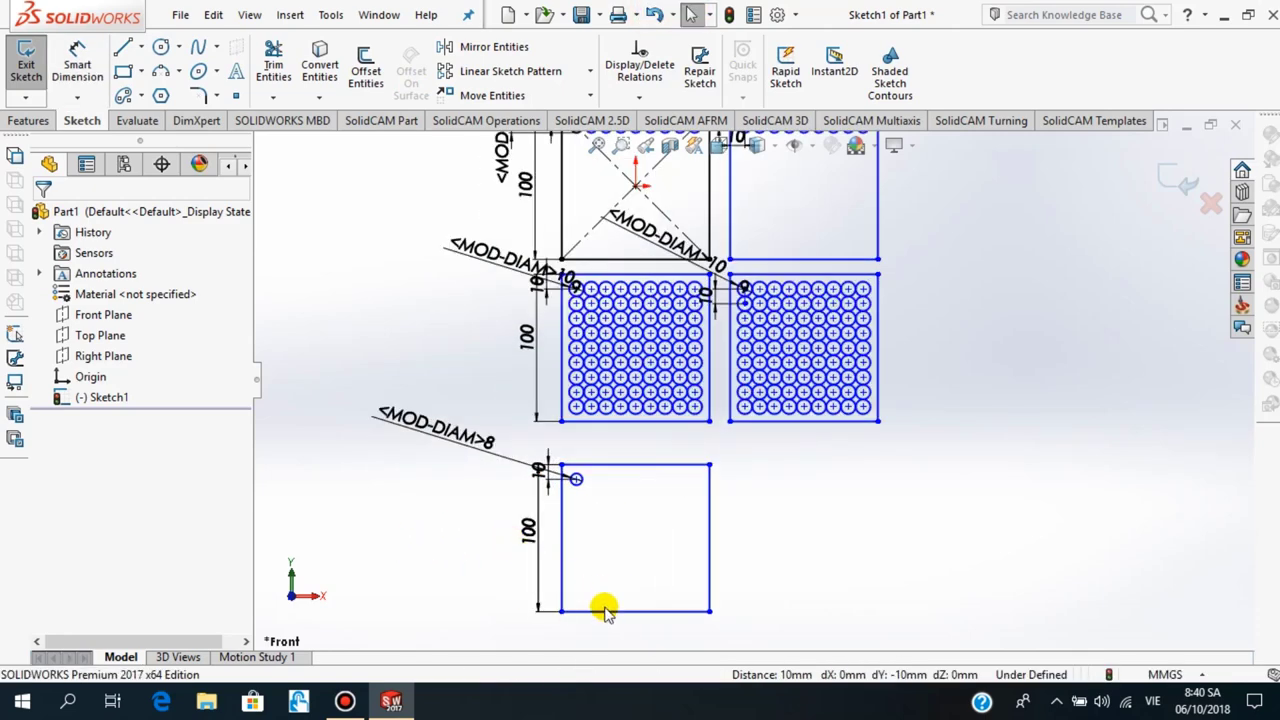
pyautogui.scroll(-1, 605, 614)
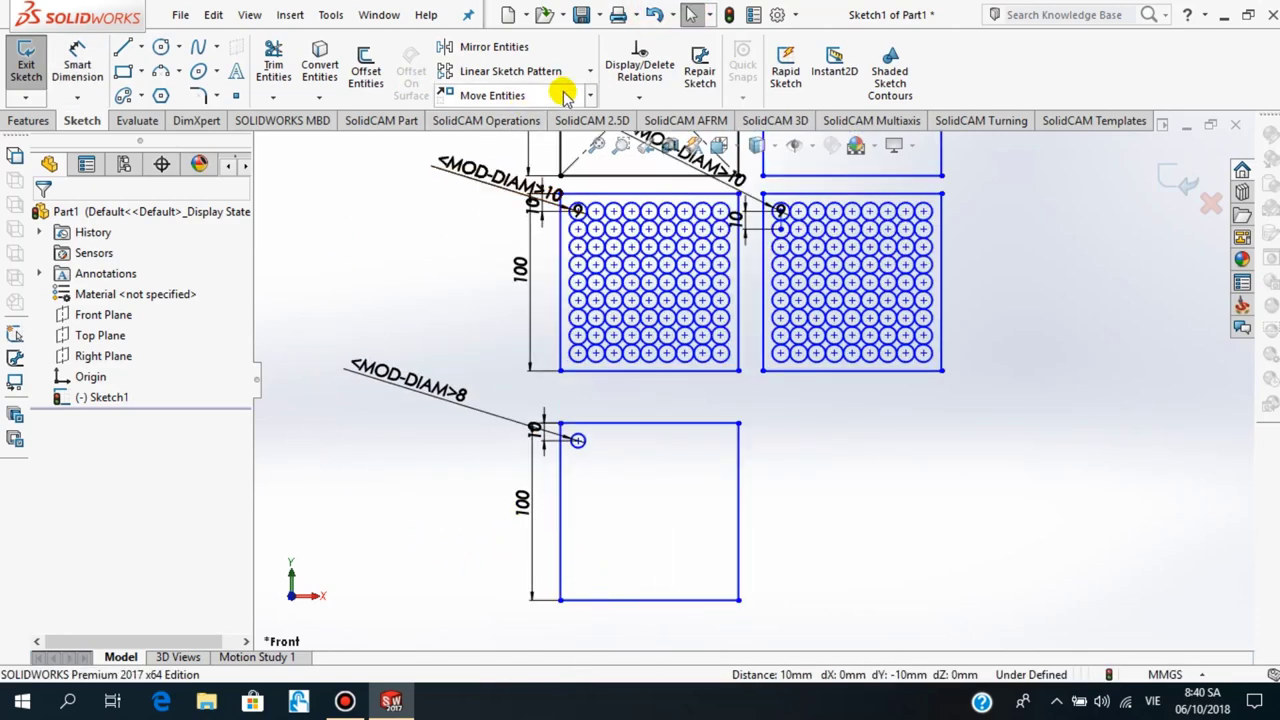
# Preview a new 9 × 9, 10 mm linear pattern of only the circle, running downward, ready for skipping instances
pyautogui.click(590, 75)
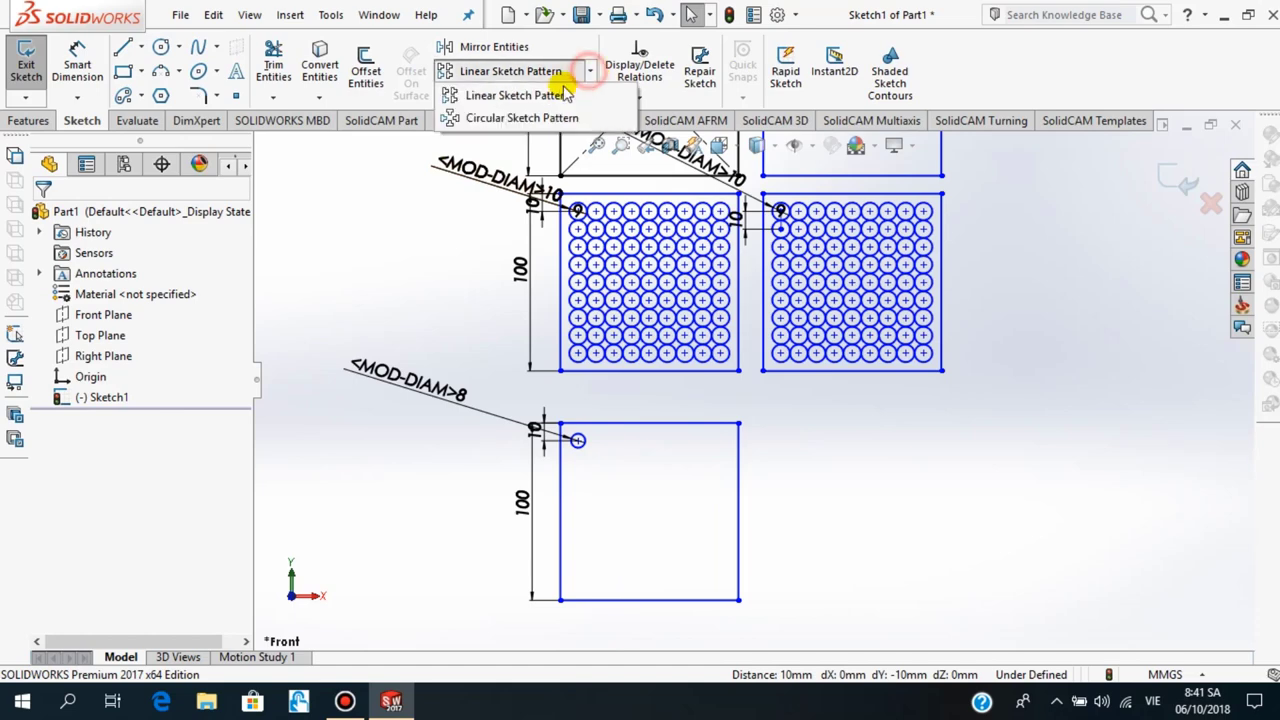
pyautogui.click(543, 90)
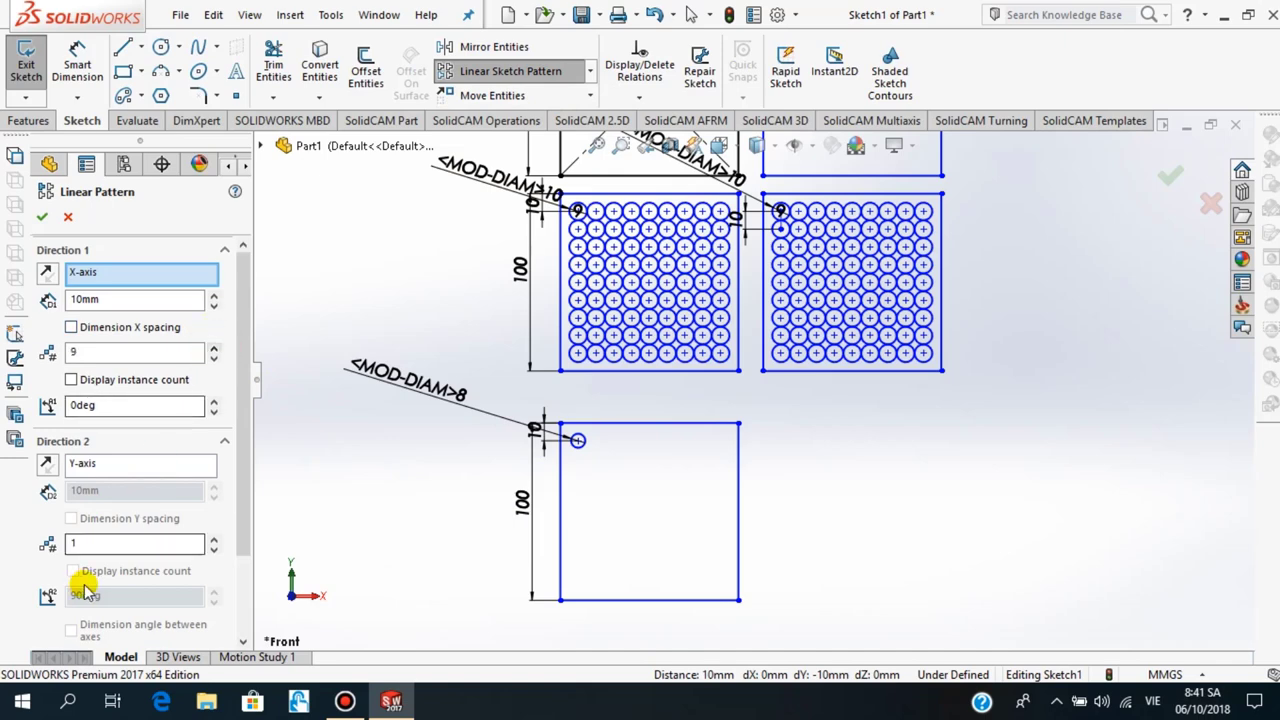
pyautogui.click(212, 539)
pyautogui.click(212, 539)
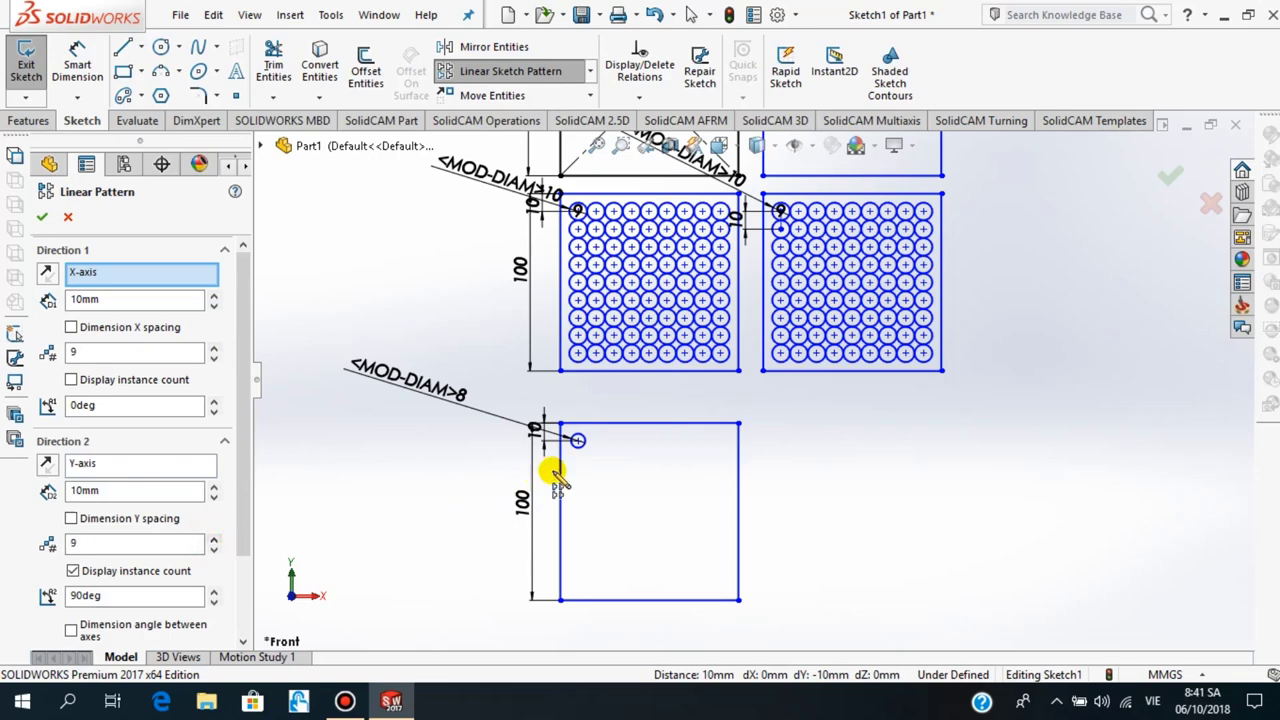
pyautogui.click(578, 444)
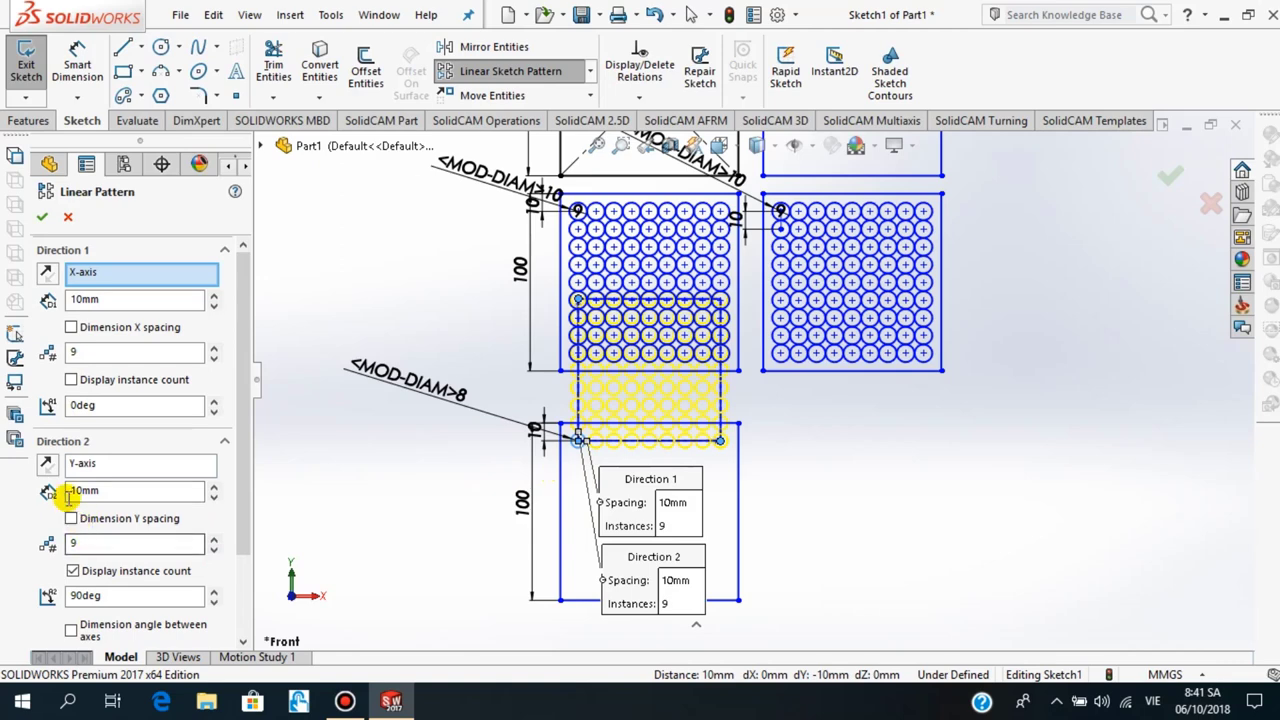
pyautogui.click(46, 463)
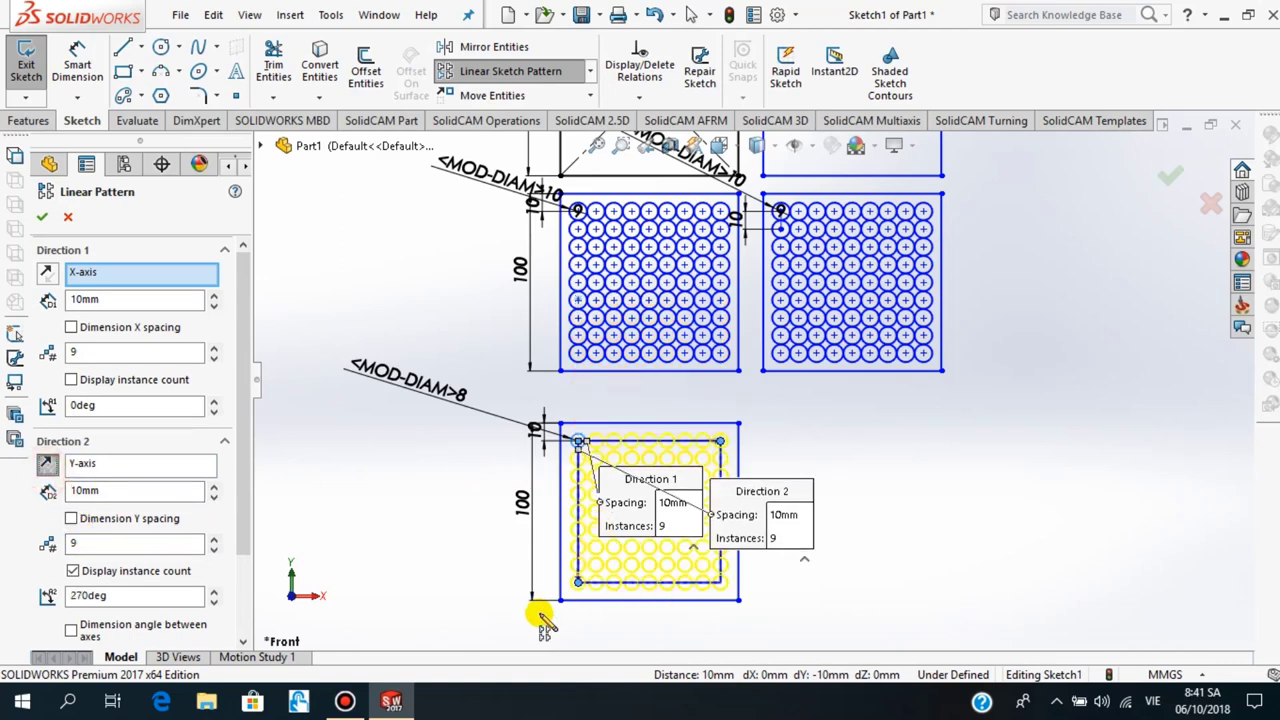
pyautogui.scroll(-2, 622, 614)
pyautogui.scroll(-1, 615, 350)
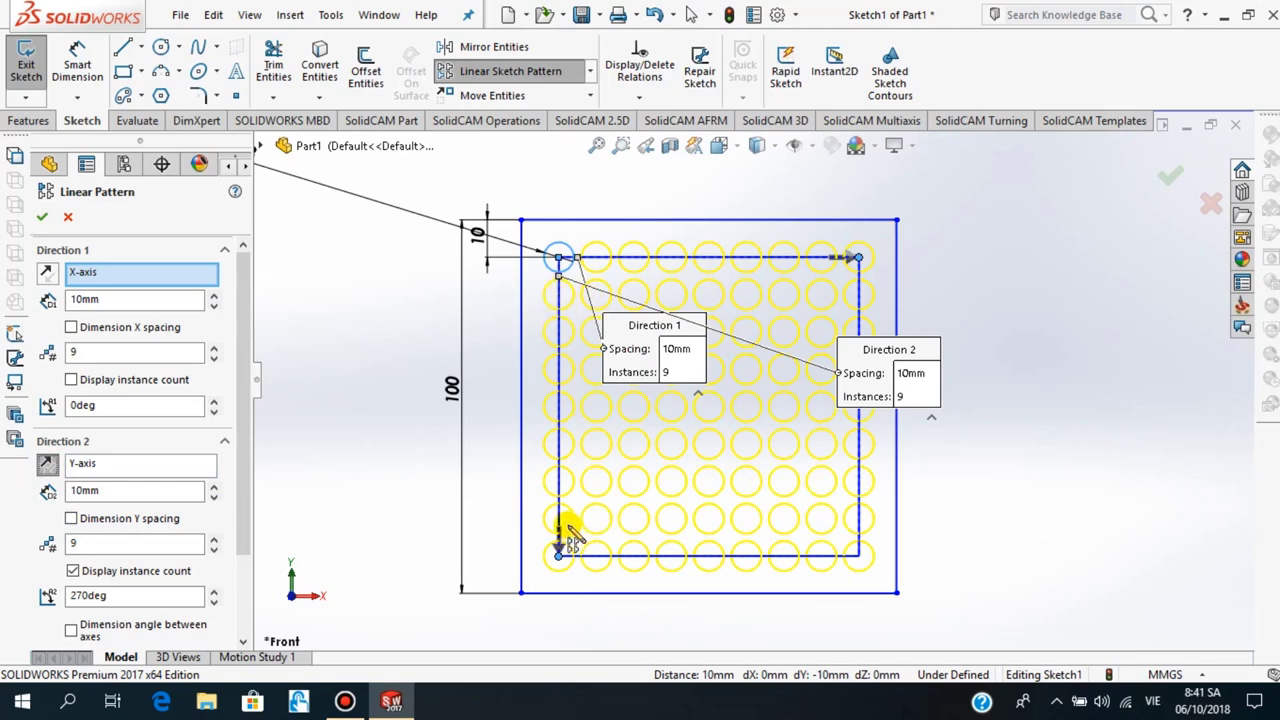
pyautogui.moveTo(240, 514); pyautogui.dragTo(240, 615)
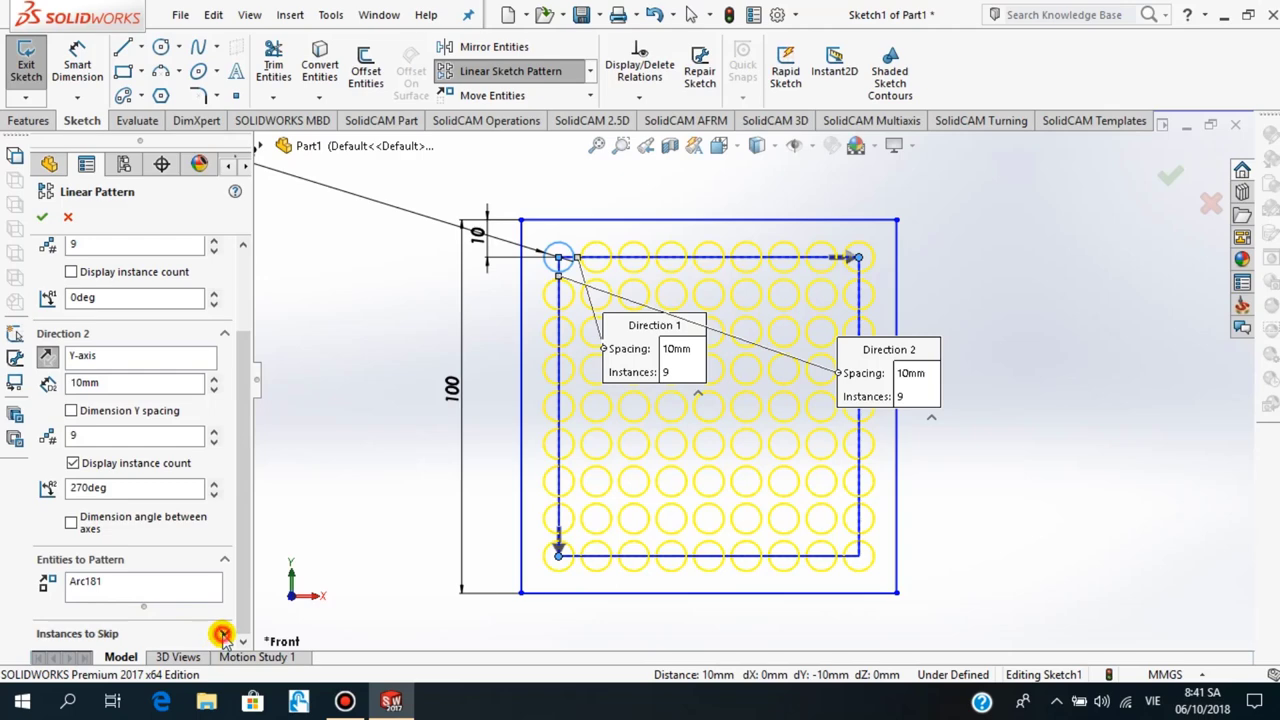
pyautogui.click(222, 634)
pyautogui.click(115, 615)
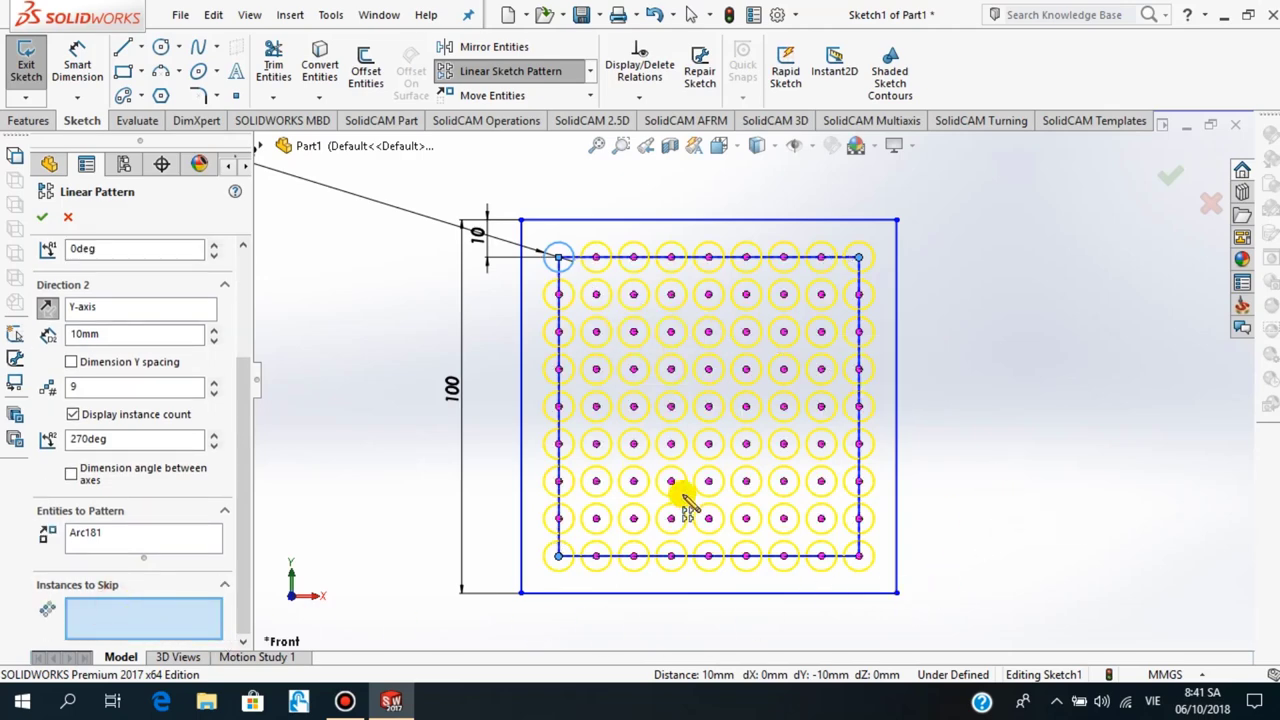
# Skip the centre circle and neighbouring middle-row and column circles to leave a cross-shaped gap, then accept
pyautogui.click(707, 407)
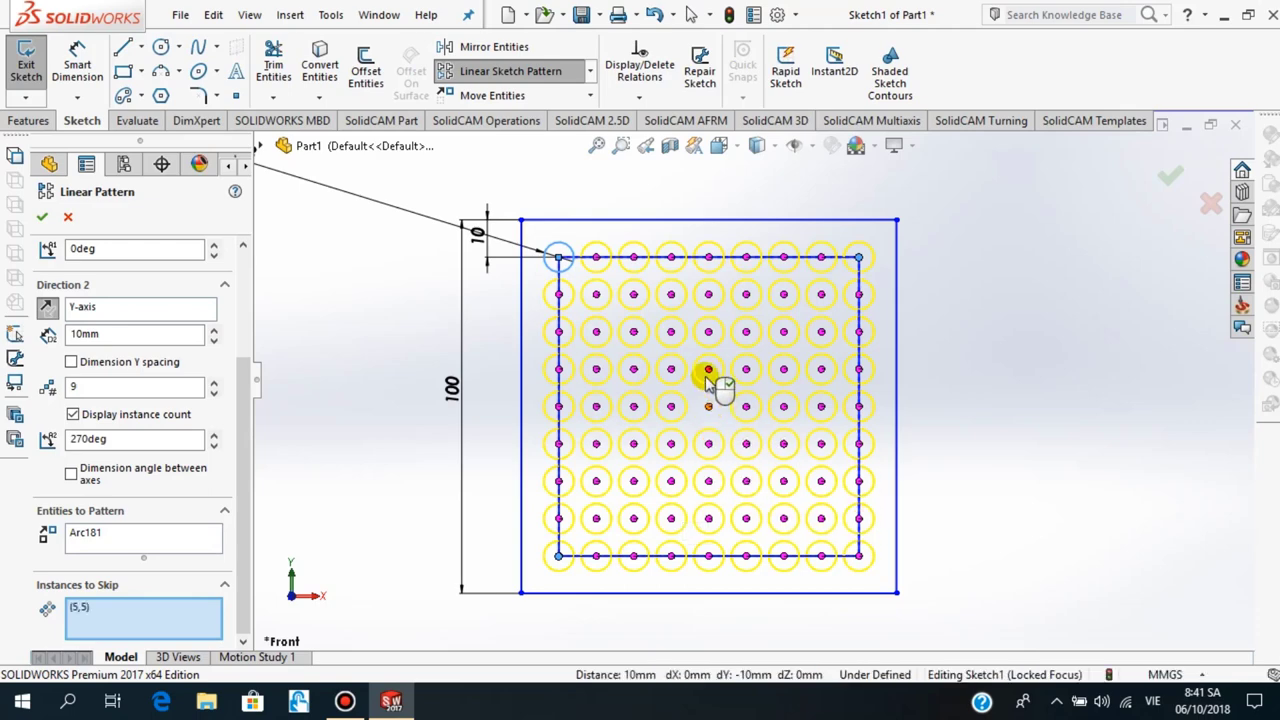
pyautogui.click(708, 370)
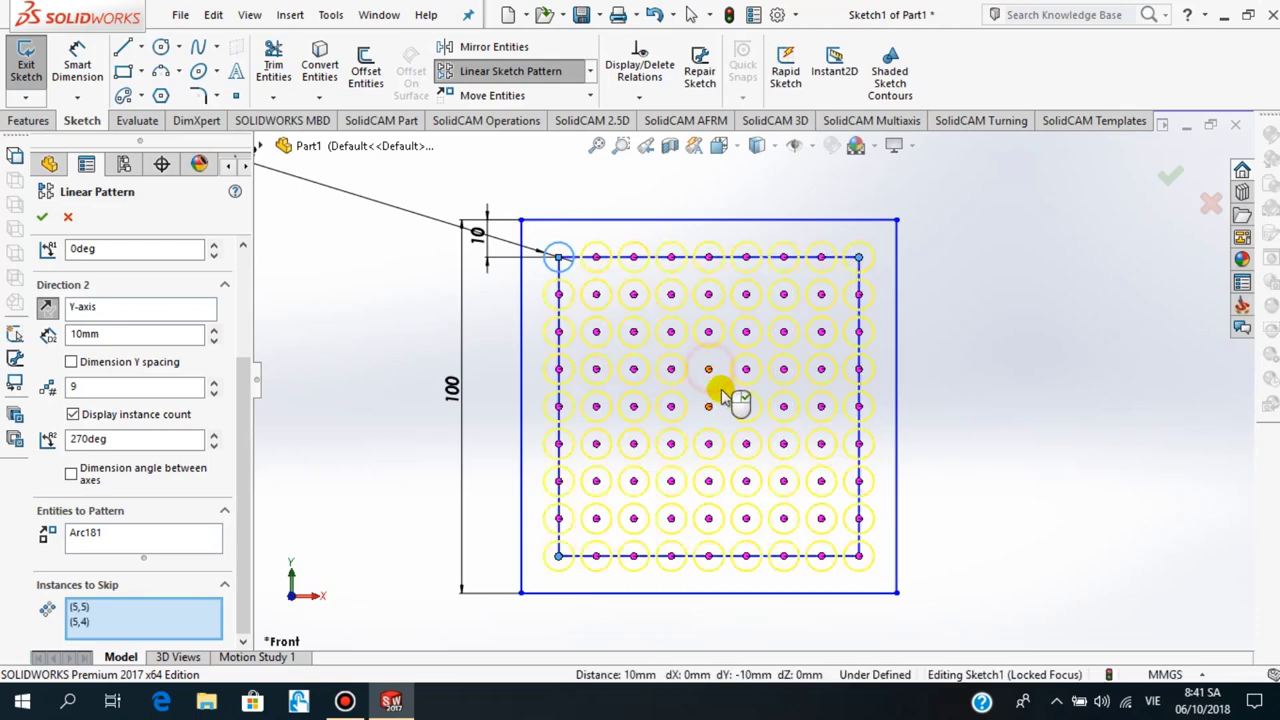
pyautogui.click(710, 441)
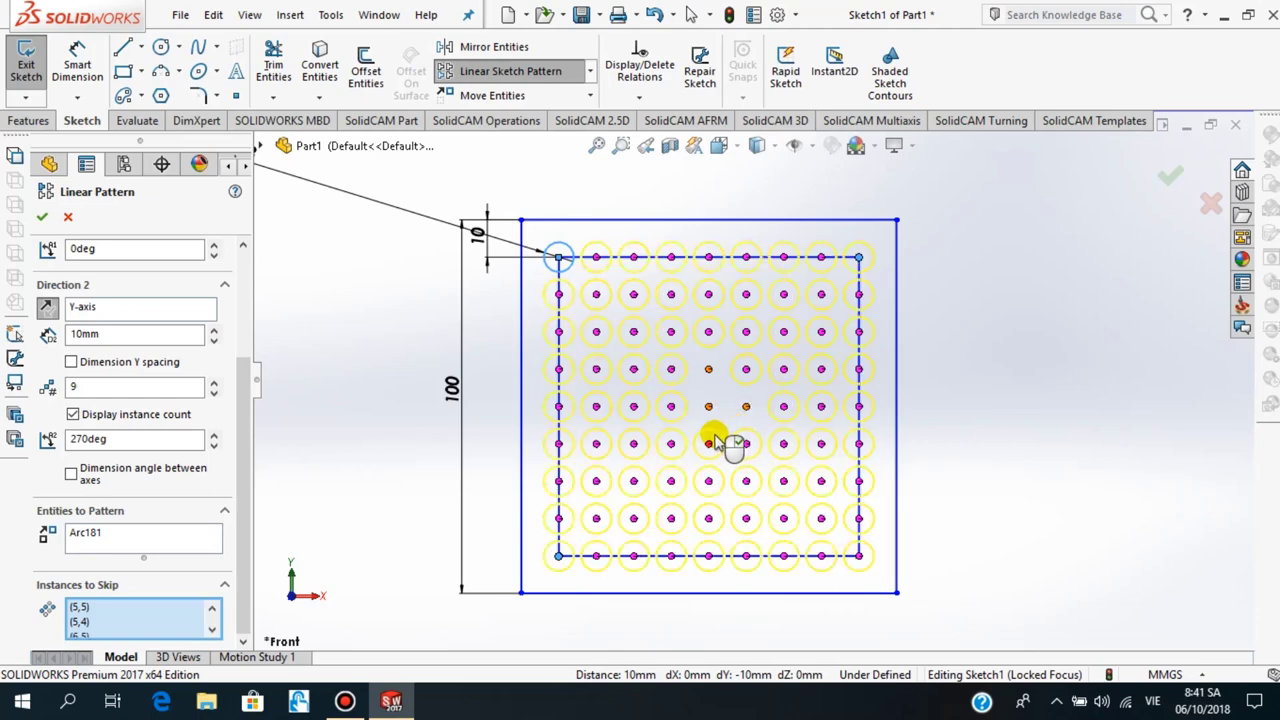
pyautogui.click(708, 443)
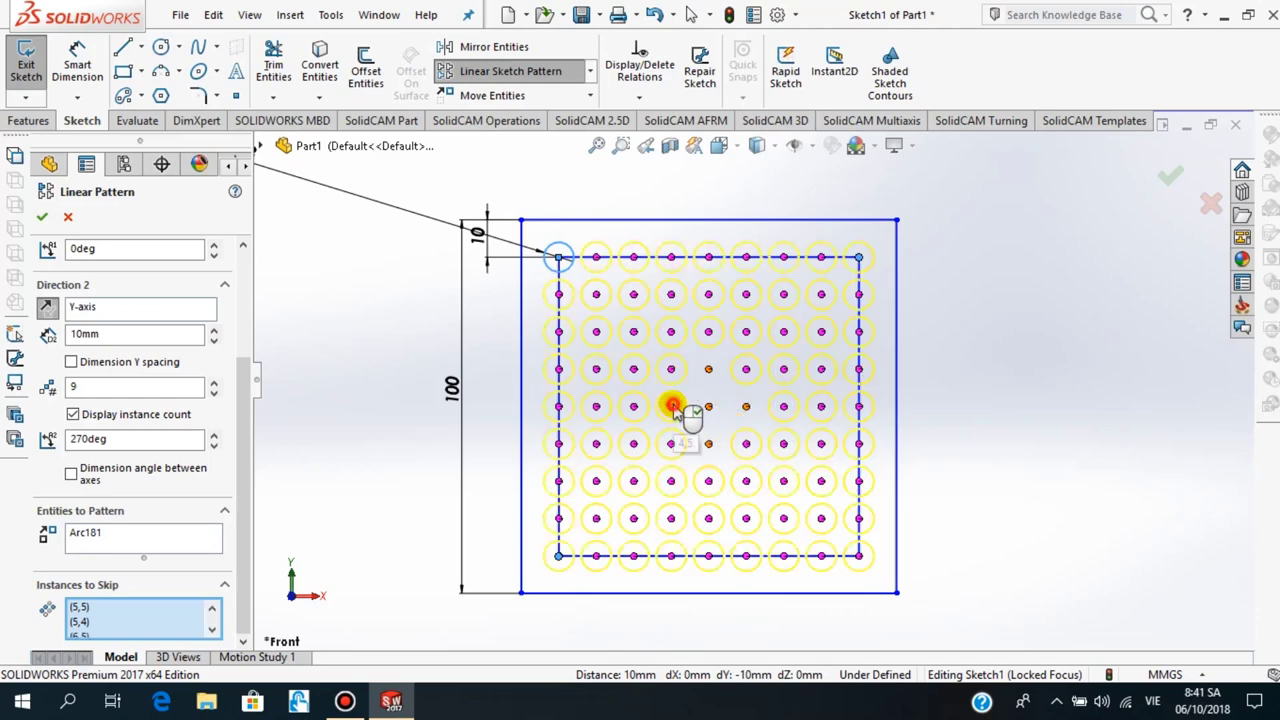
pyautogui.click(668, 412)
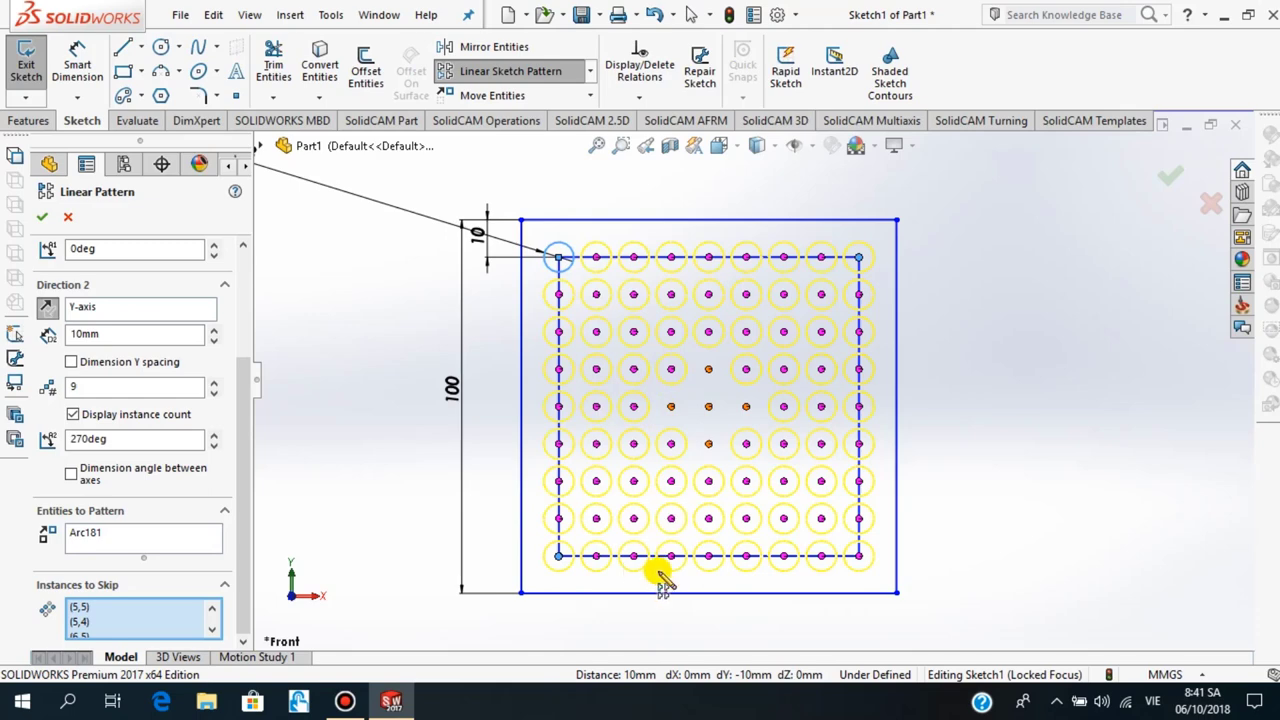
pyautogui.click(633, 410)
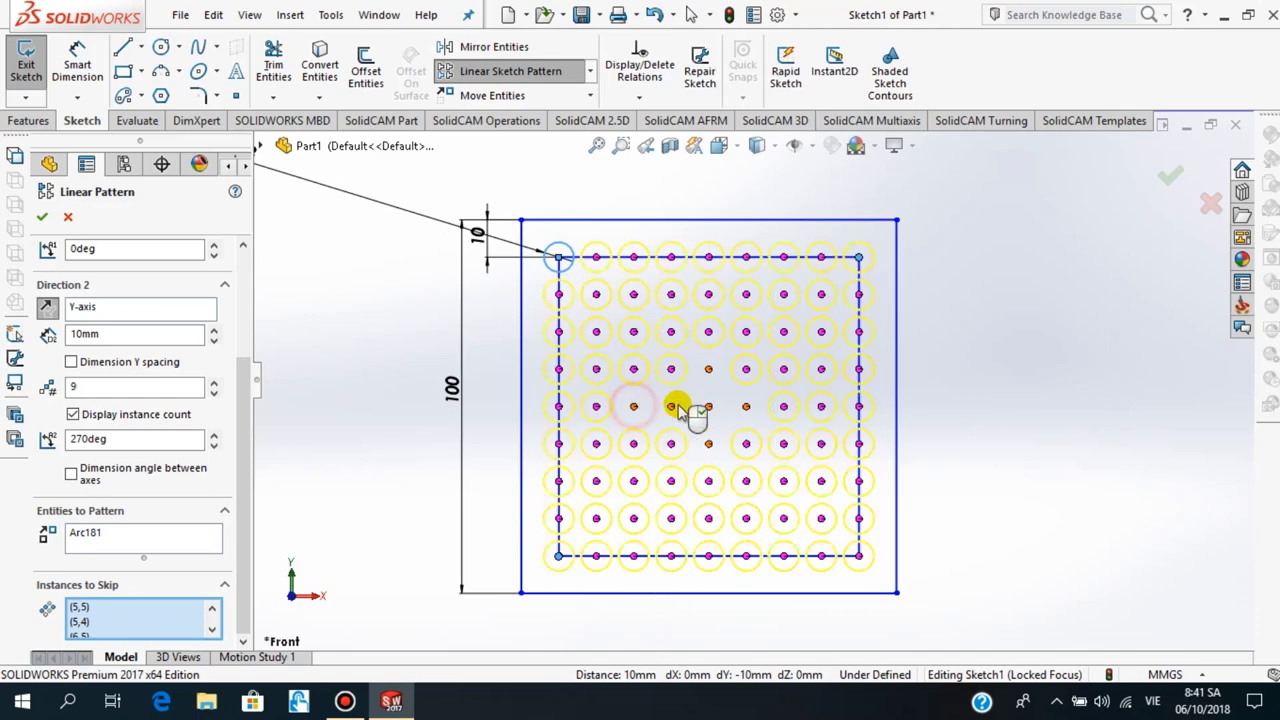
pyautogui.click(786, 407)
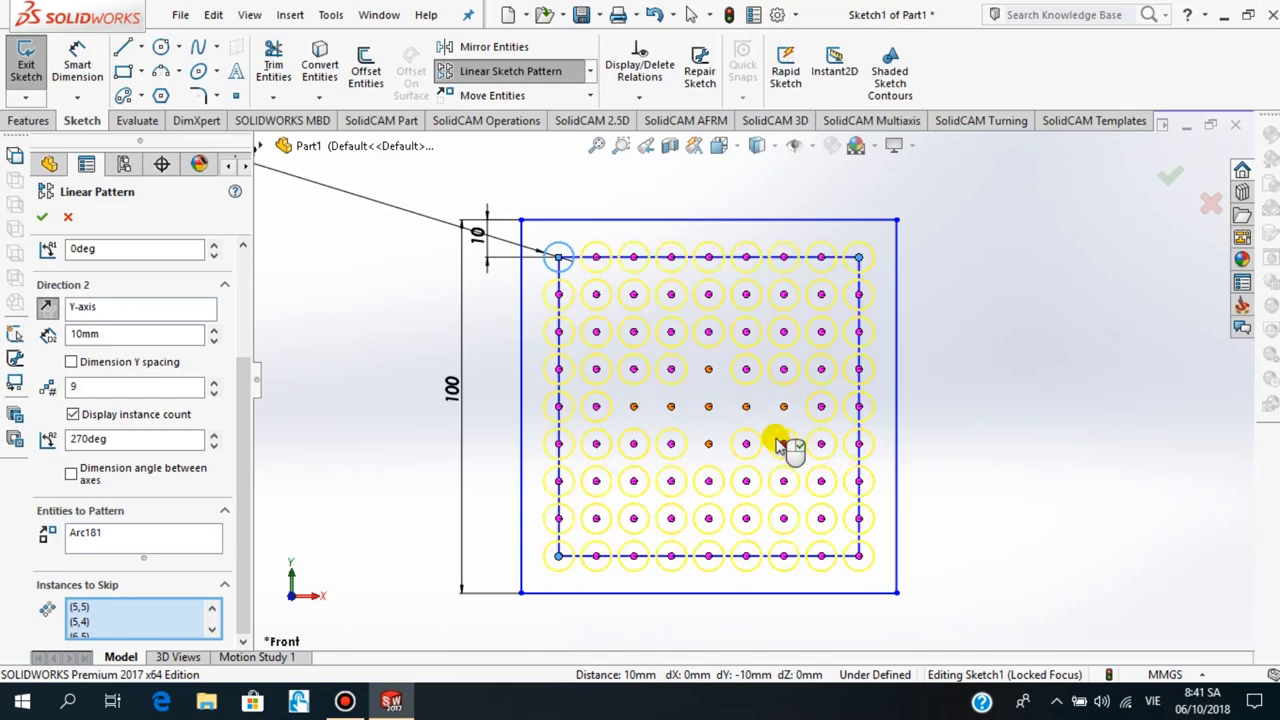
pyautogui.click(820, 408)
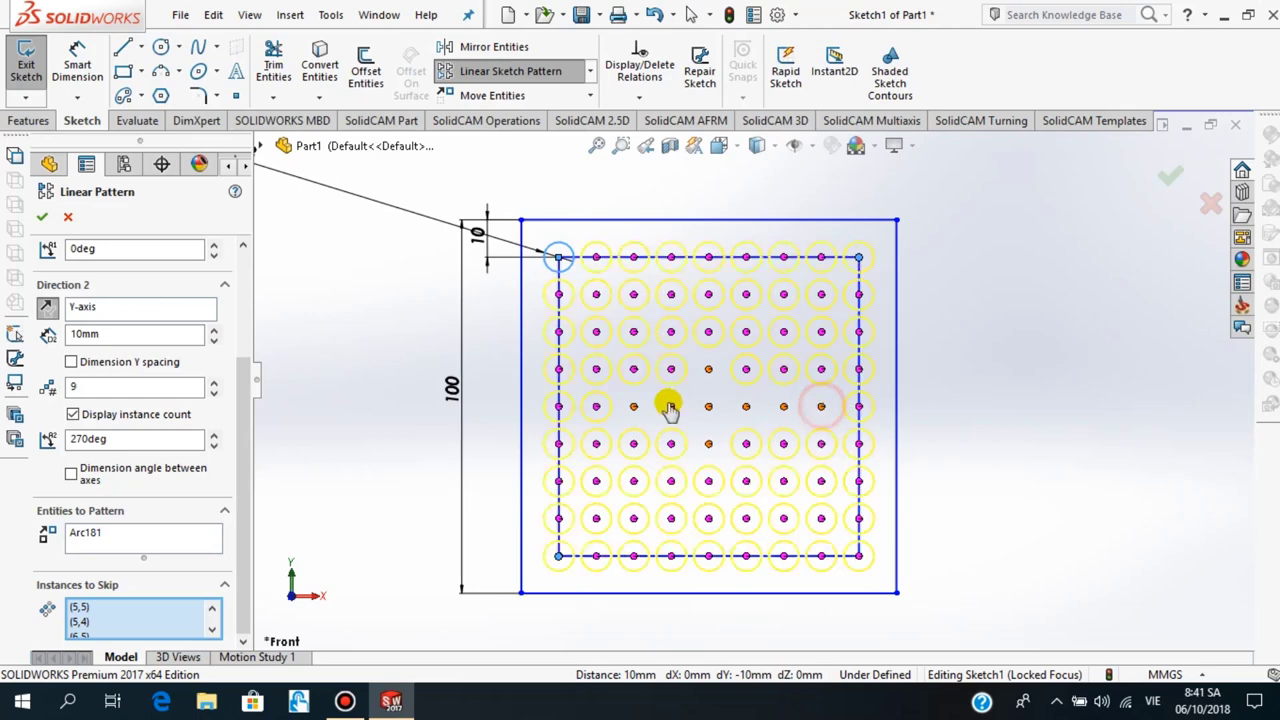
pyautogui.click(596, 410)
pyautogui.click(742, 407)
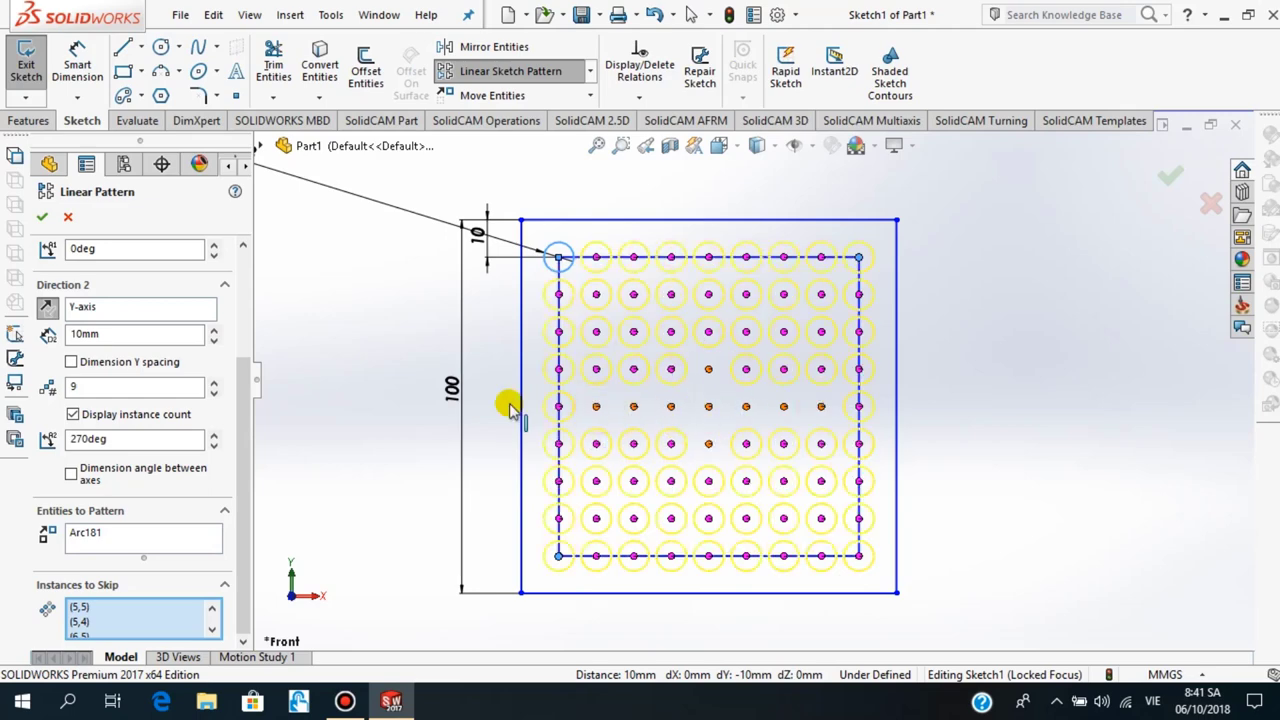
pyautogui.click(40, 217)
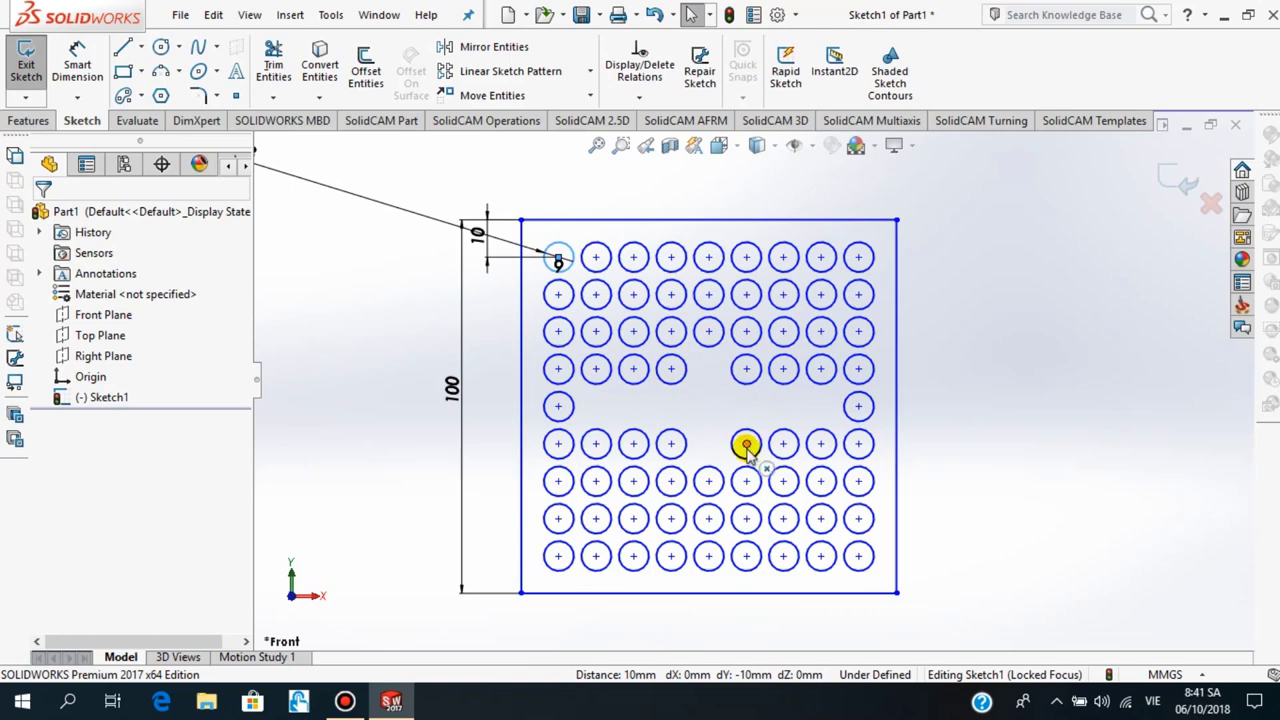
# Zoom out and start a new circle centred to the right of the square blocks
pyautogui.scroll(1, 760, 425)
pyautogui.scroll(2, 845, 360)
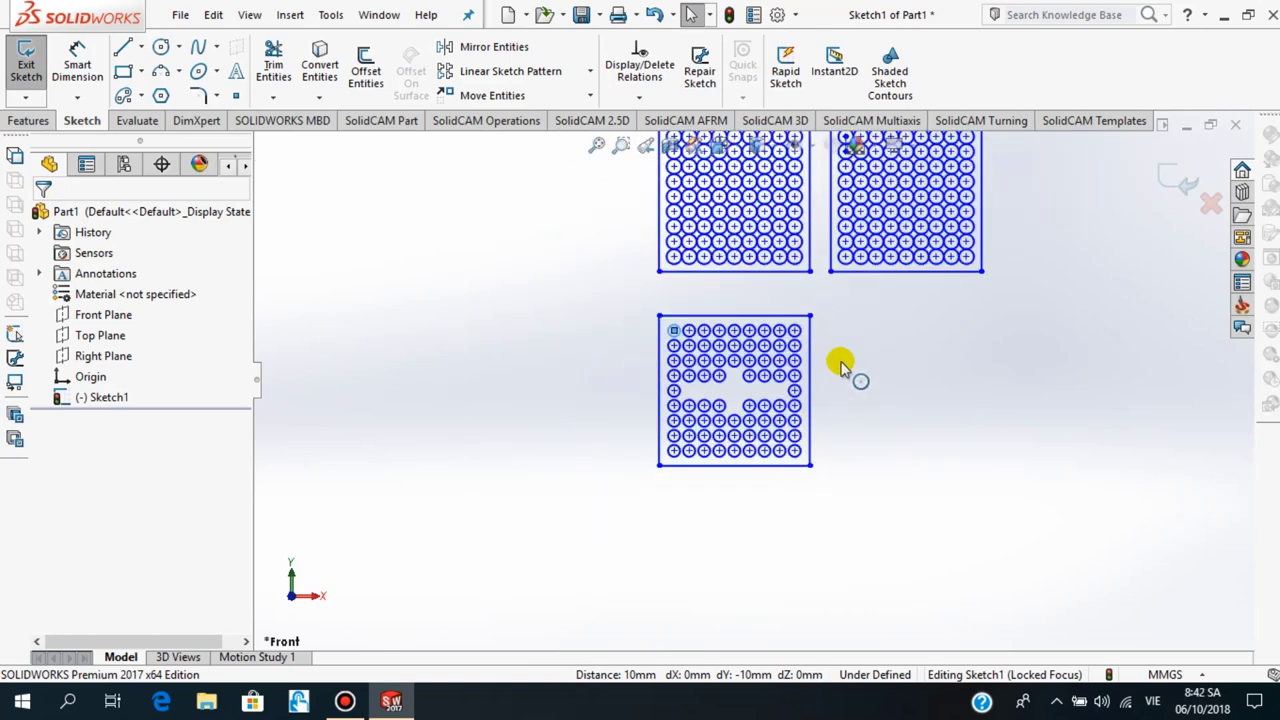
pyautogui.scroll(2, 855, 322)
pyautogui.scroll(2, 848, 308)
pyautogui.scroll(-2, 845, 305)
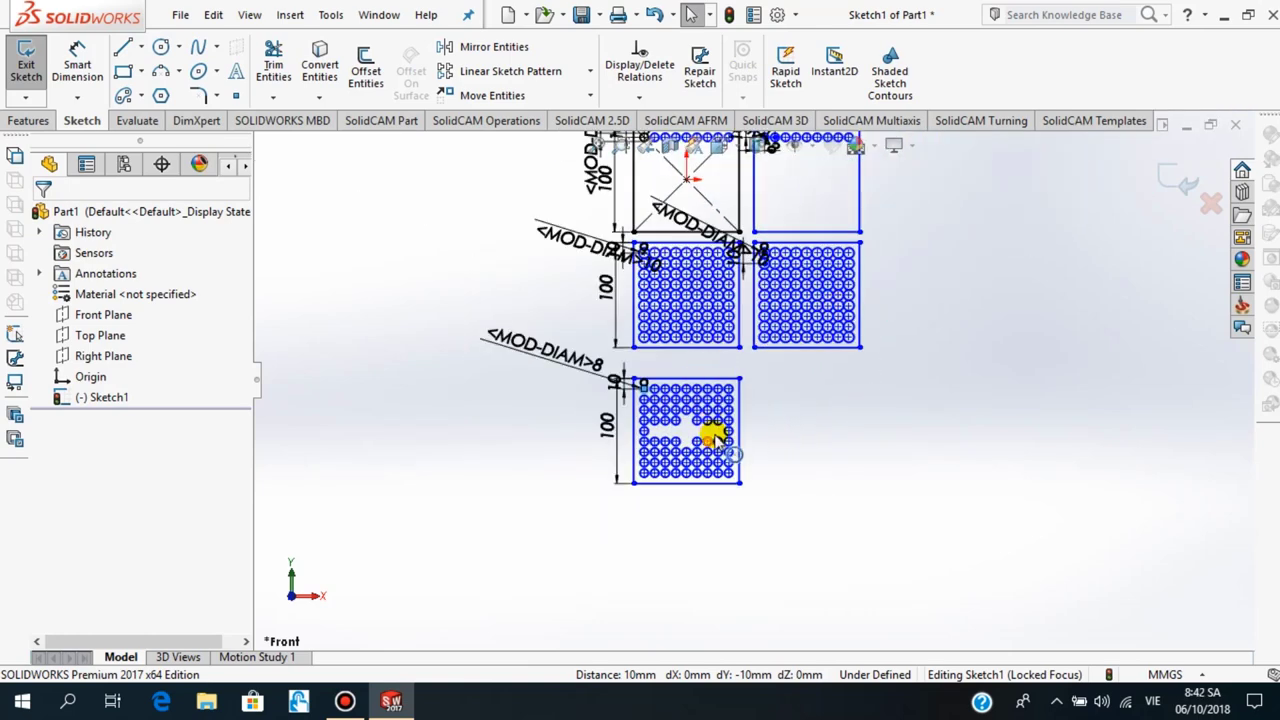
pyautogui.scroll(2, 826, 228)
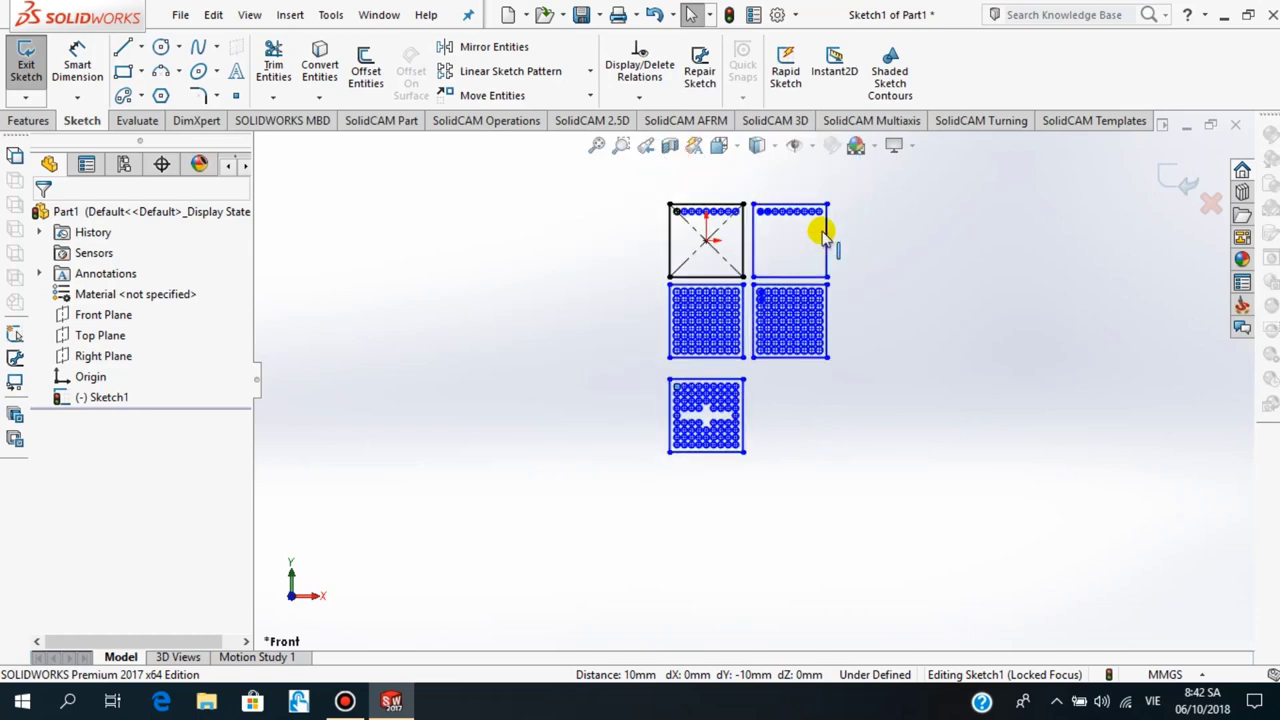
pyautogui.scroll(-1, 850, 300)
pyautogui.scroll(-1, 835, 275)
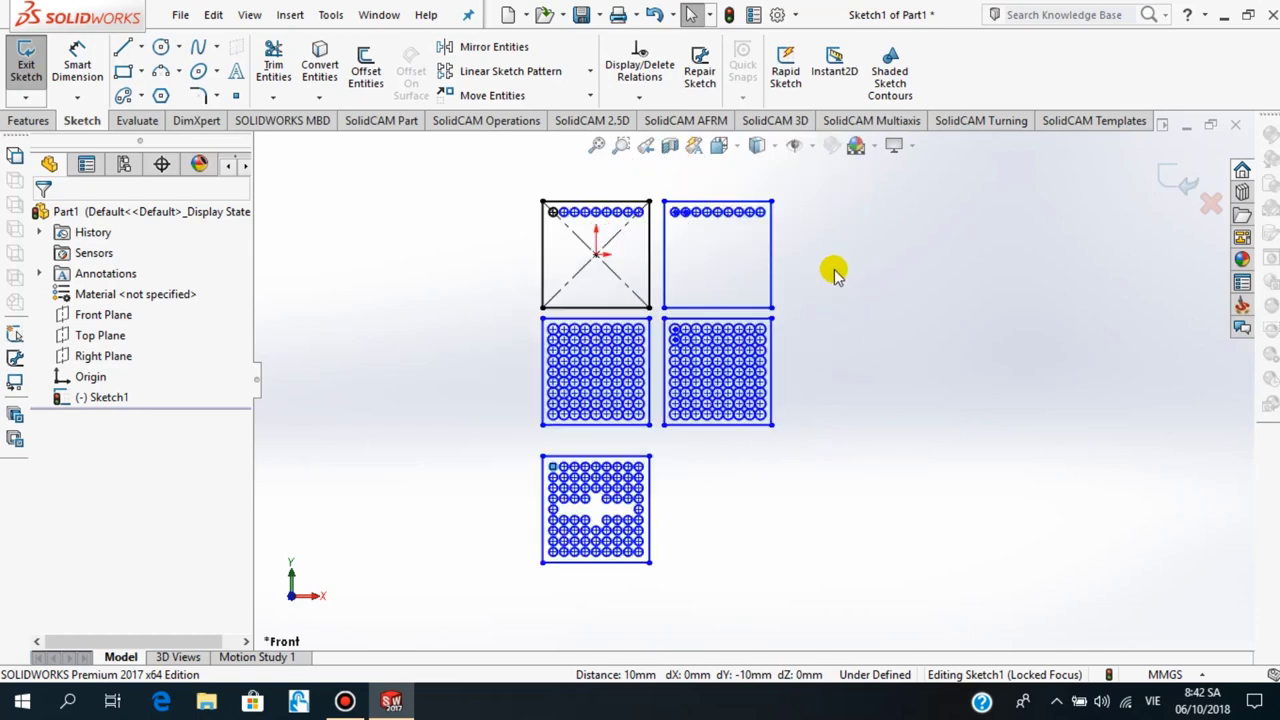
pyautogui.scroll(-1, 845, 258)
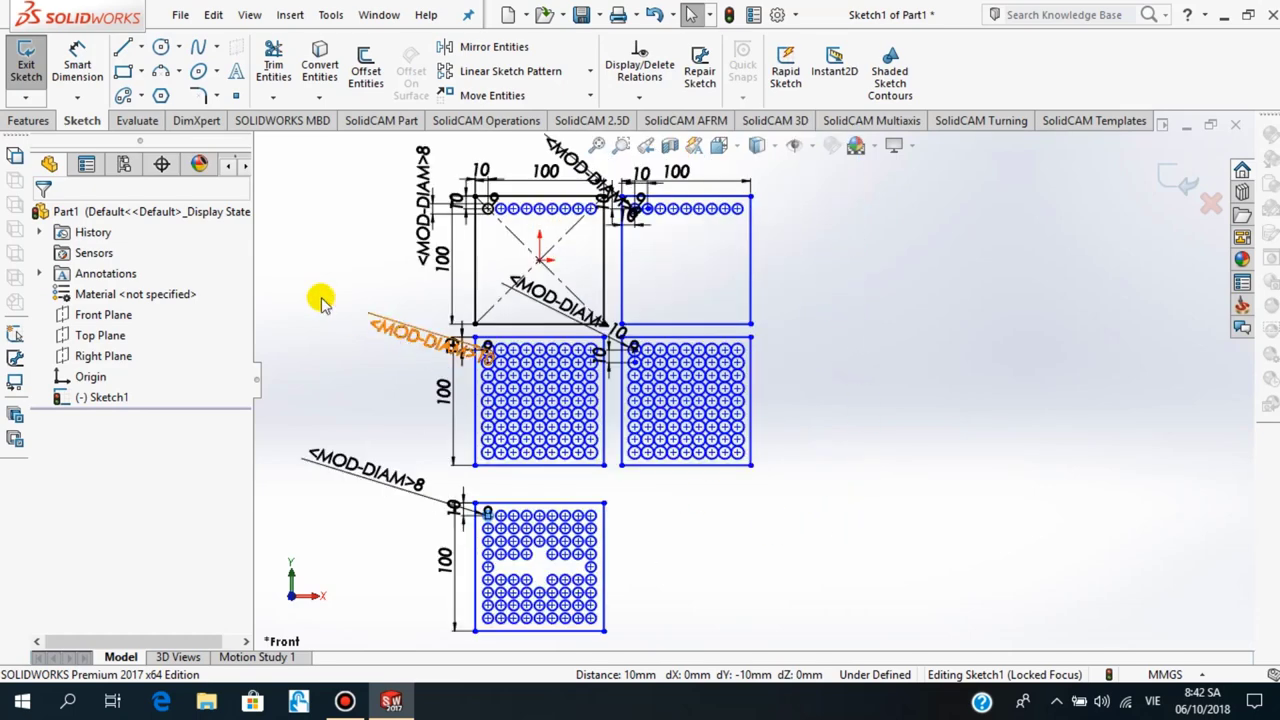
pyautogui.click(590, 72)
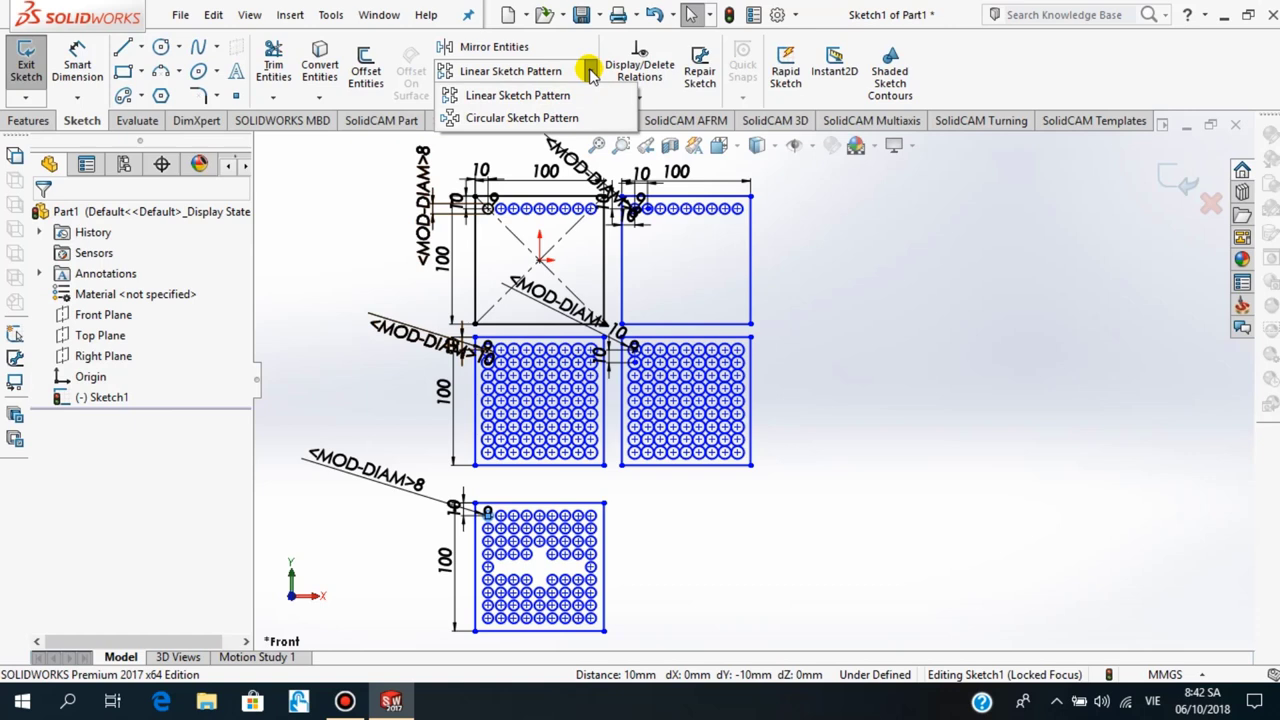
pyautogui.click(590, 72)
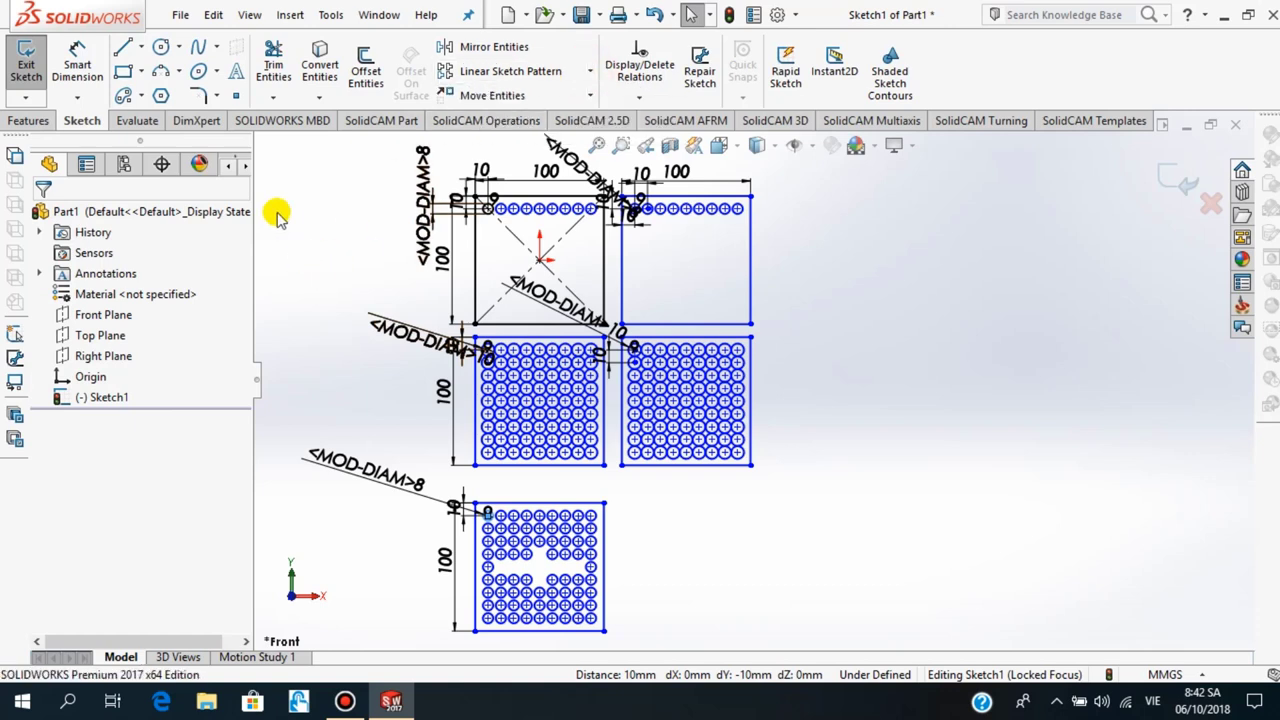
pyautogui.click(160, 48)
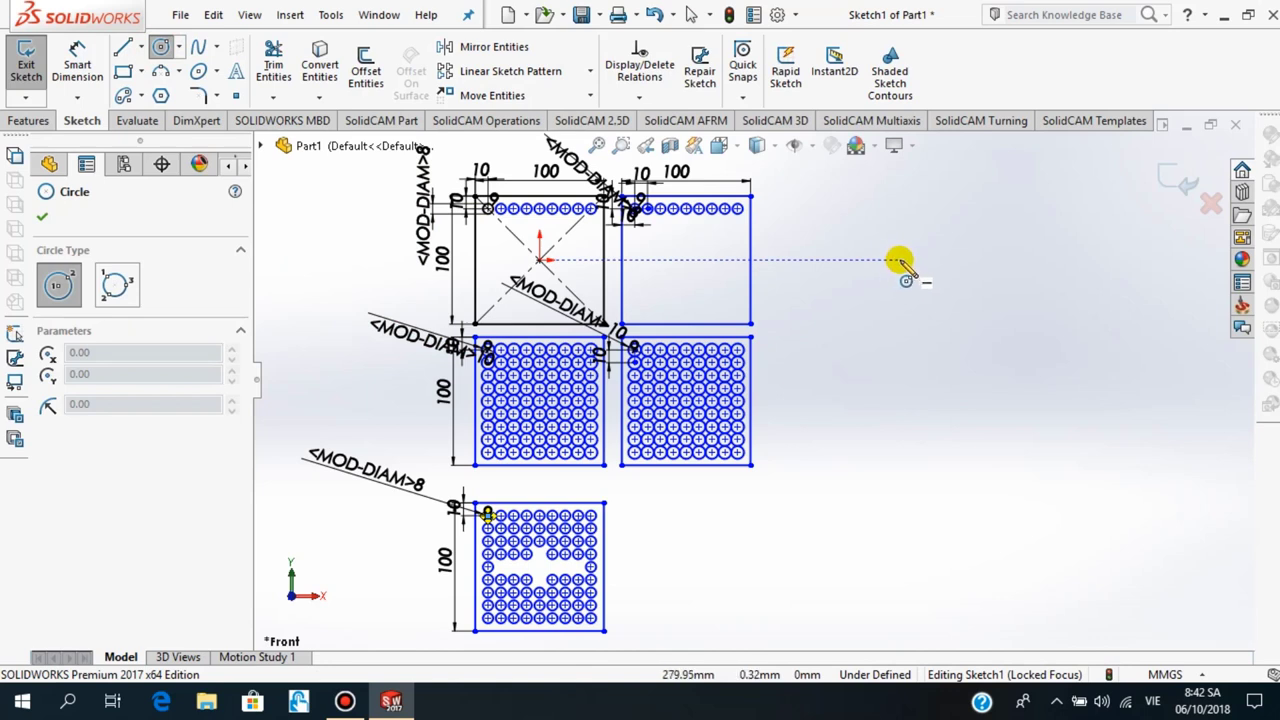
pyautogui.click(900, 260)
# Finish the new circle and dimension its diameter to 100
pyautogui.click(932, 196)
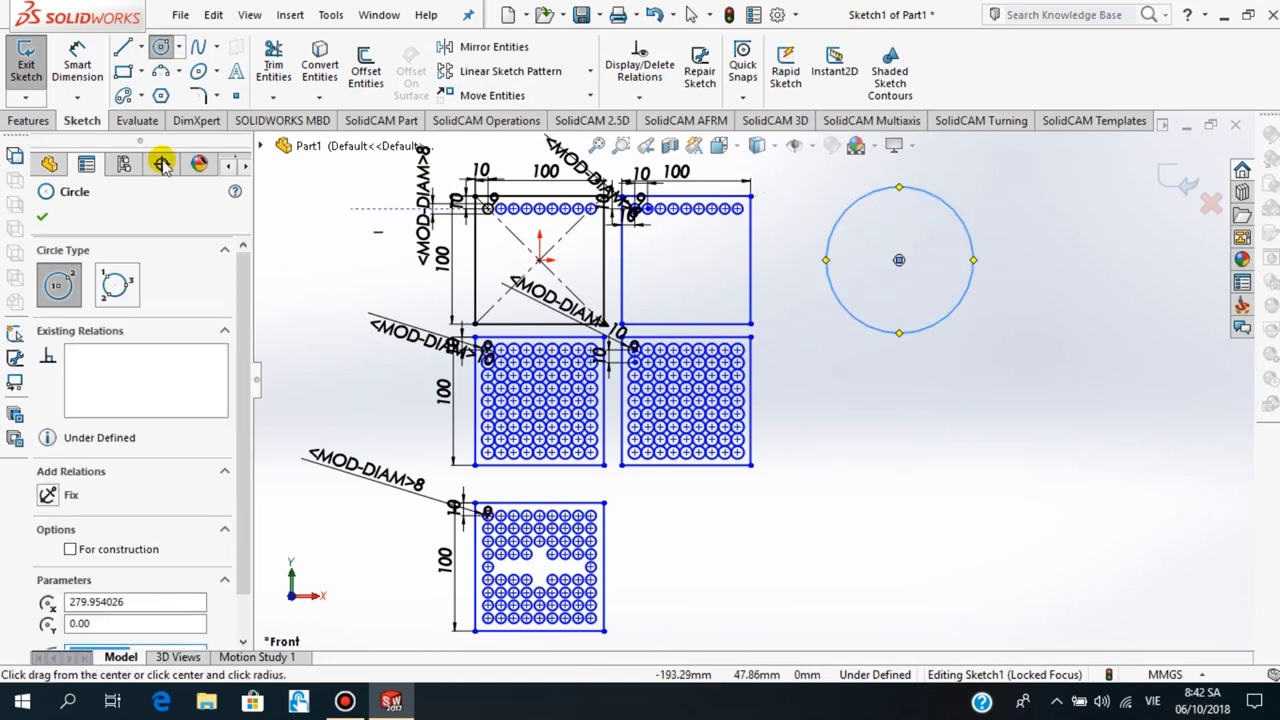
pyautogui.click(42, 216)
pyautogui.click(77, 62)
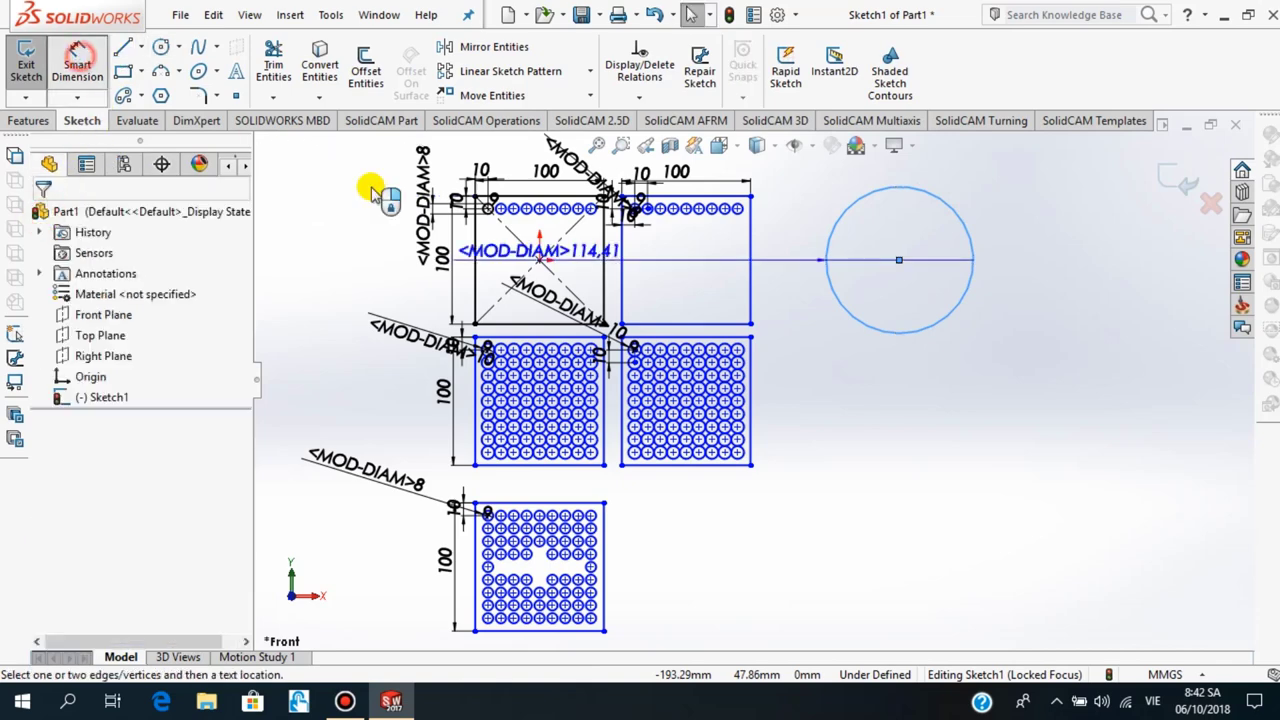
pyautogui.click(773, 322)
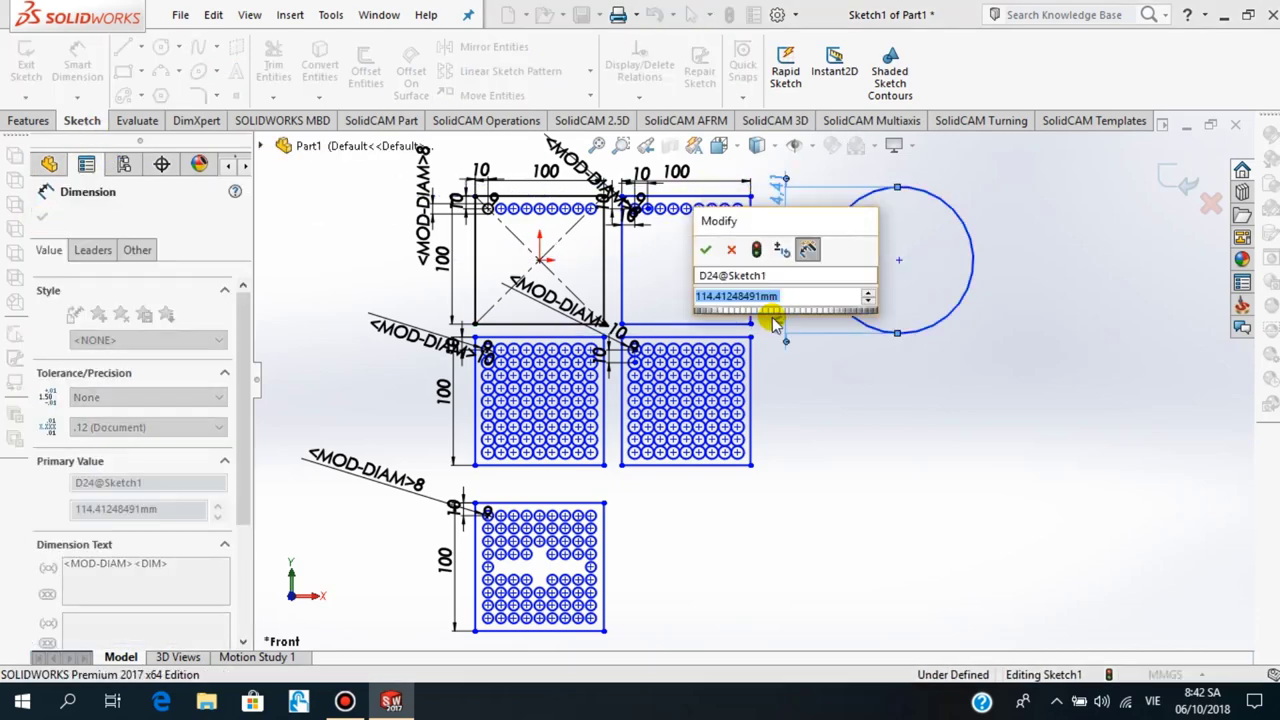
pyautogui.write('100')
pyautogui.press('Return')
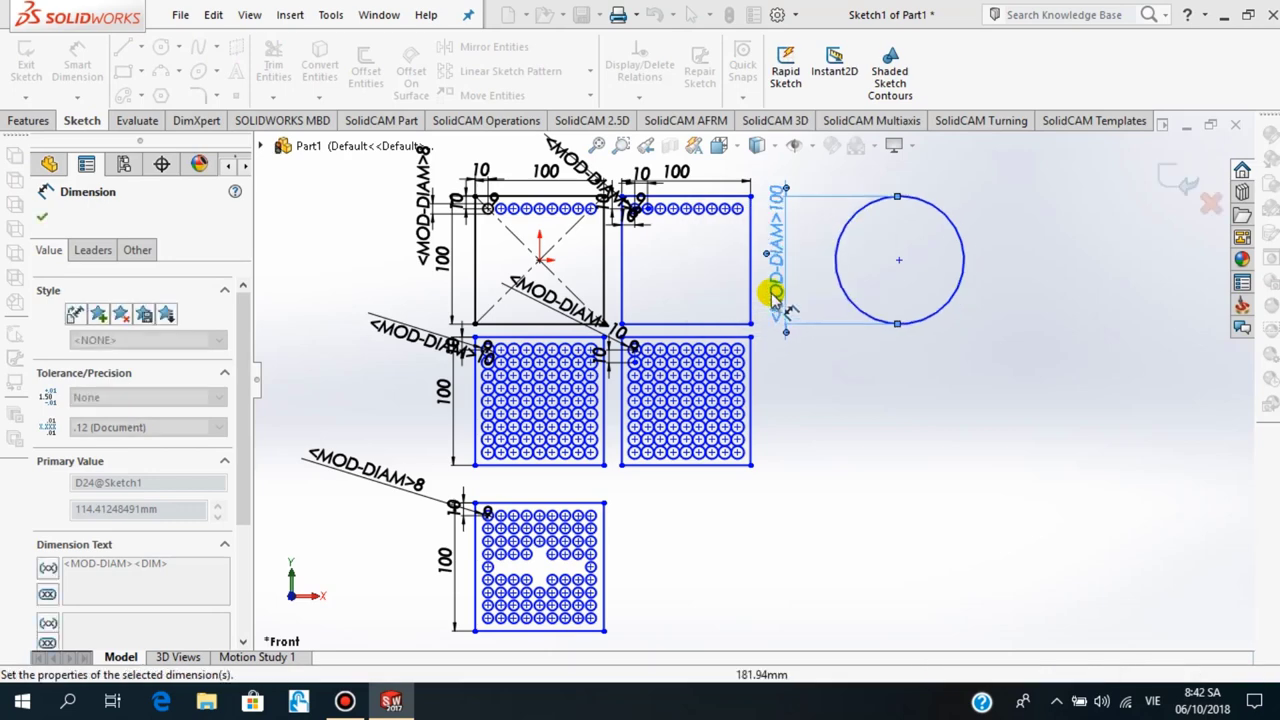
pyautogui.click(41, 220)
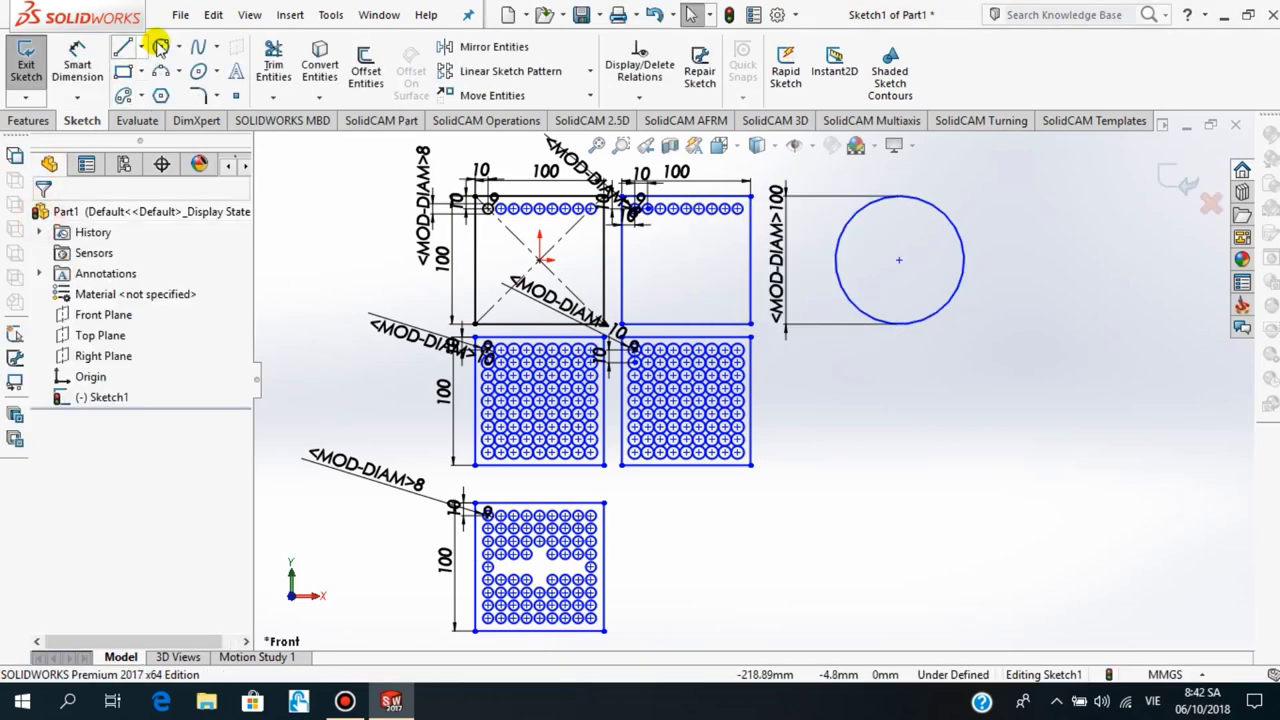
# Draw a Ø10 circle centred on the big circle's top point
pyautogui.click(160, 47)
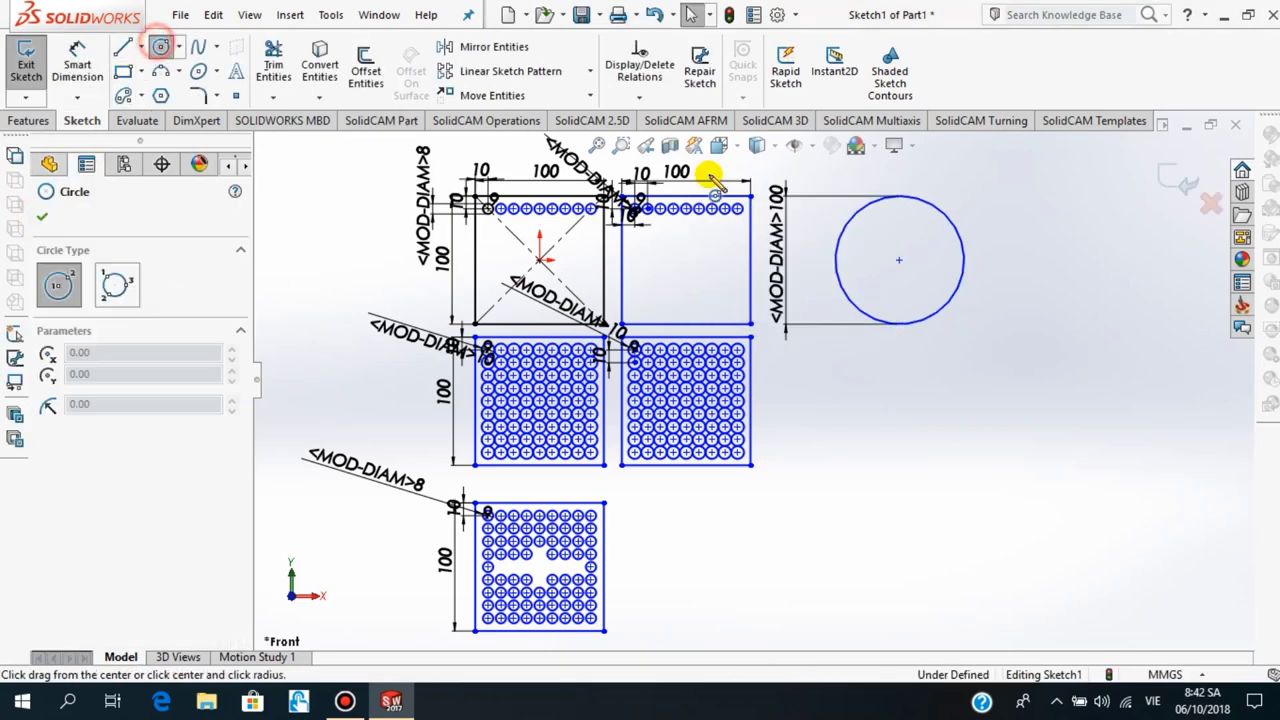
pyautogui.click(900, 197)
pyautogui.click(910, 190)
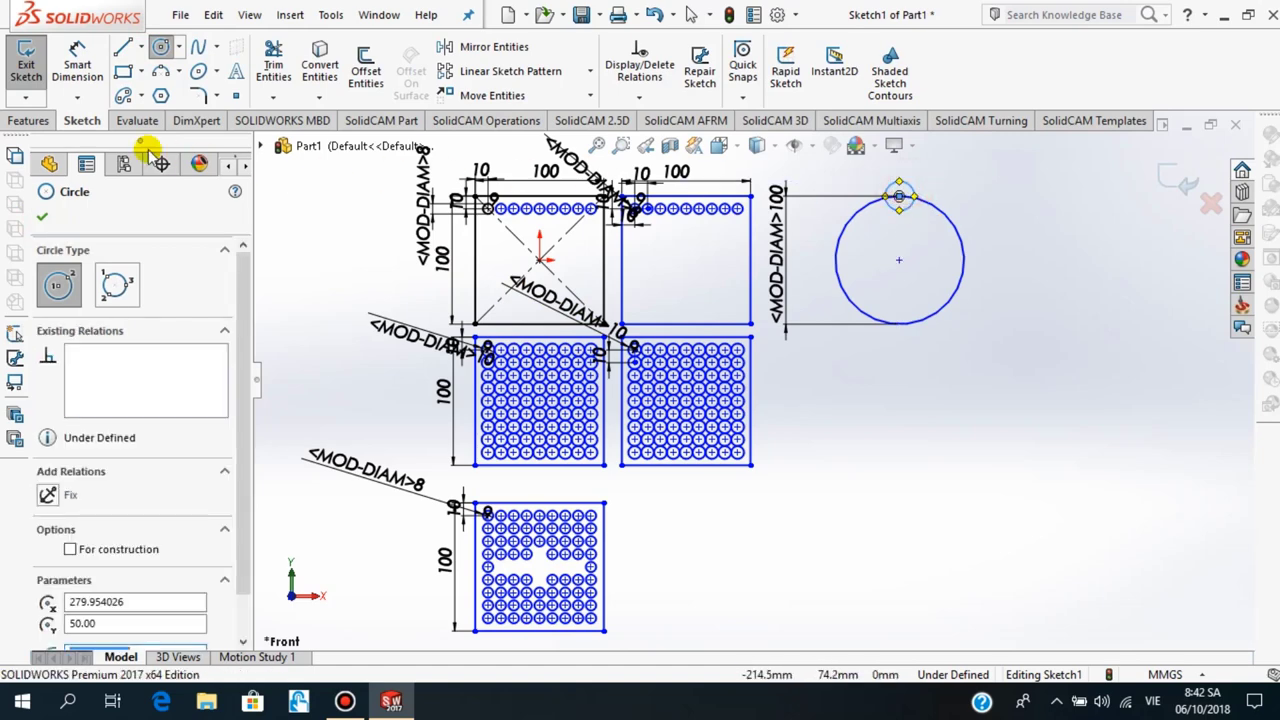
pyautogui.click(38, 220)
pyautogui.click(77, 65)
pyautogui.click(905, 193)
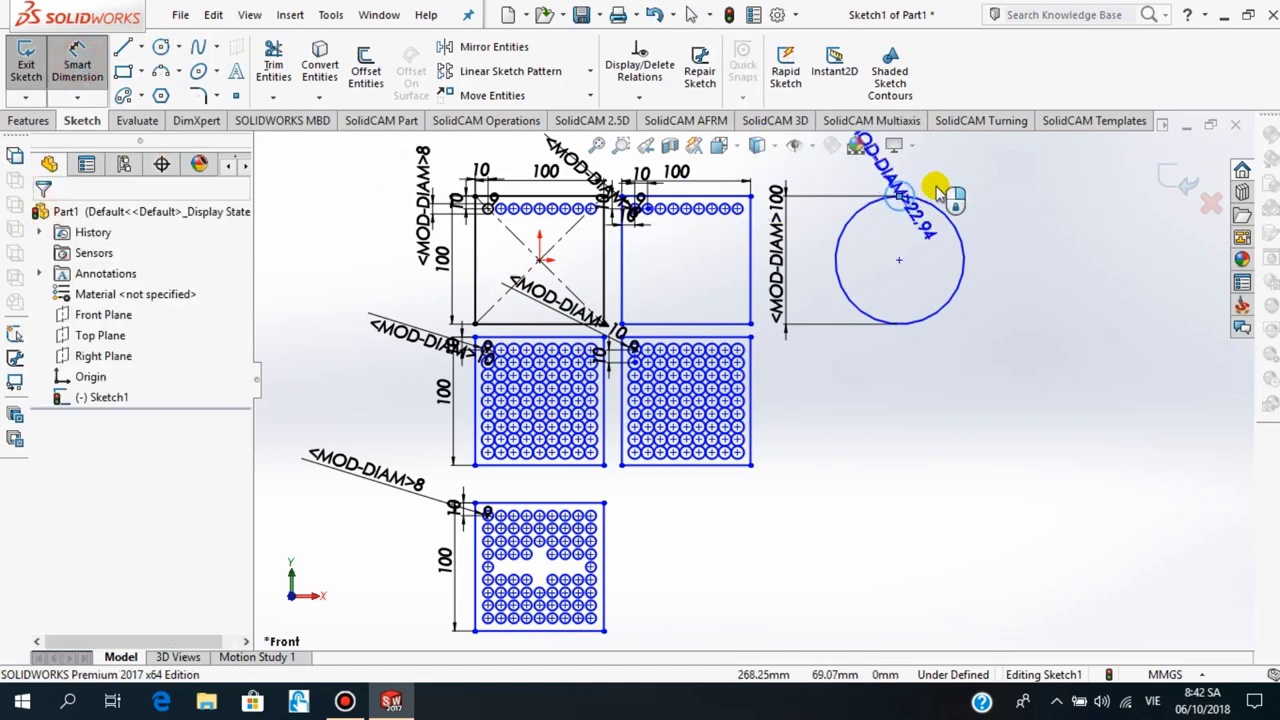
pyautogui.click(970, 178)
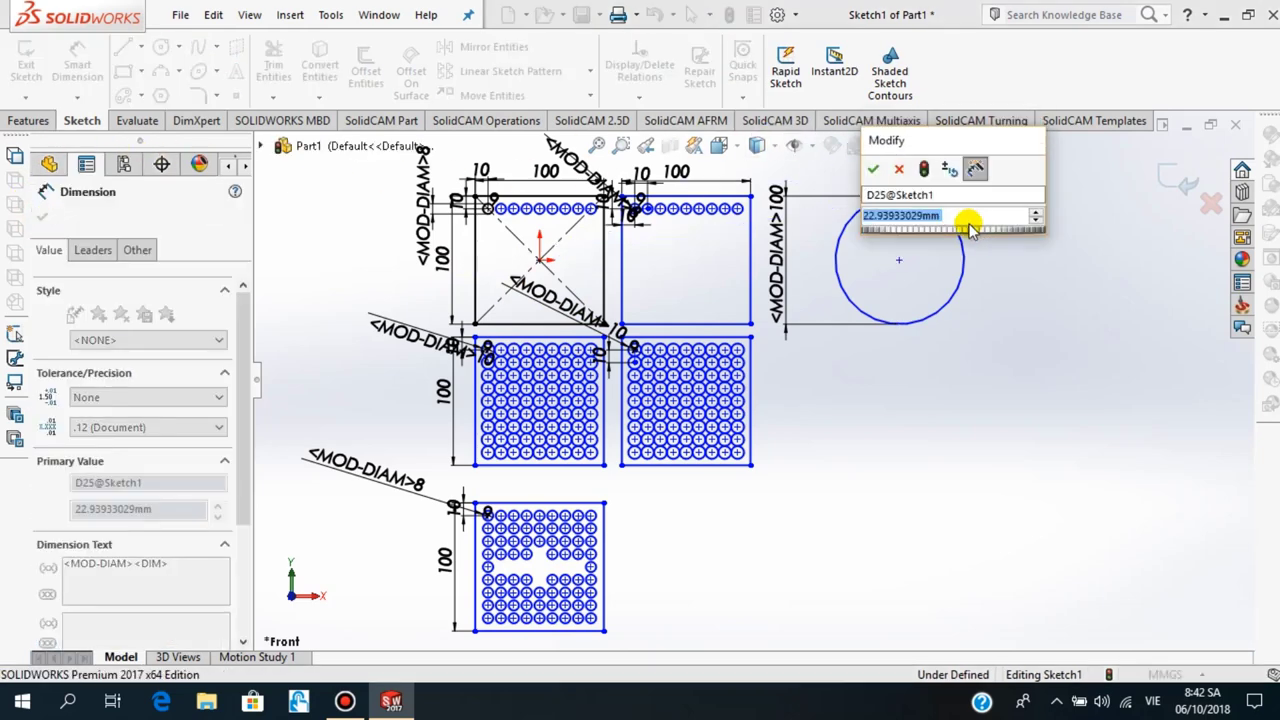
pyautogui.write('10')
pyautogui.press('Return')
pyautogui.scroll(2, 820, 314)
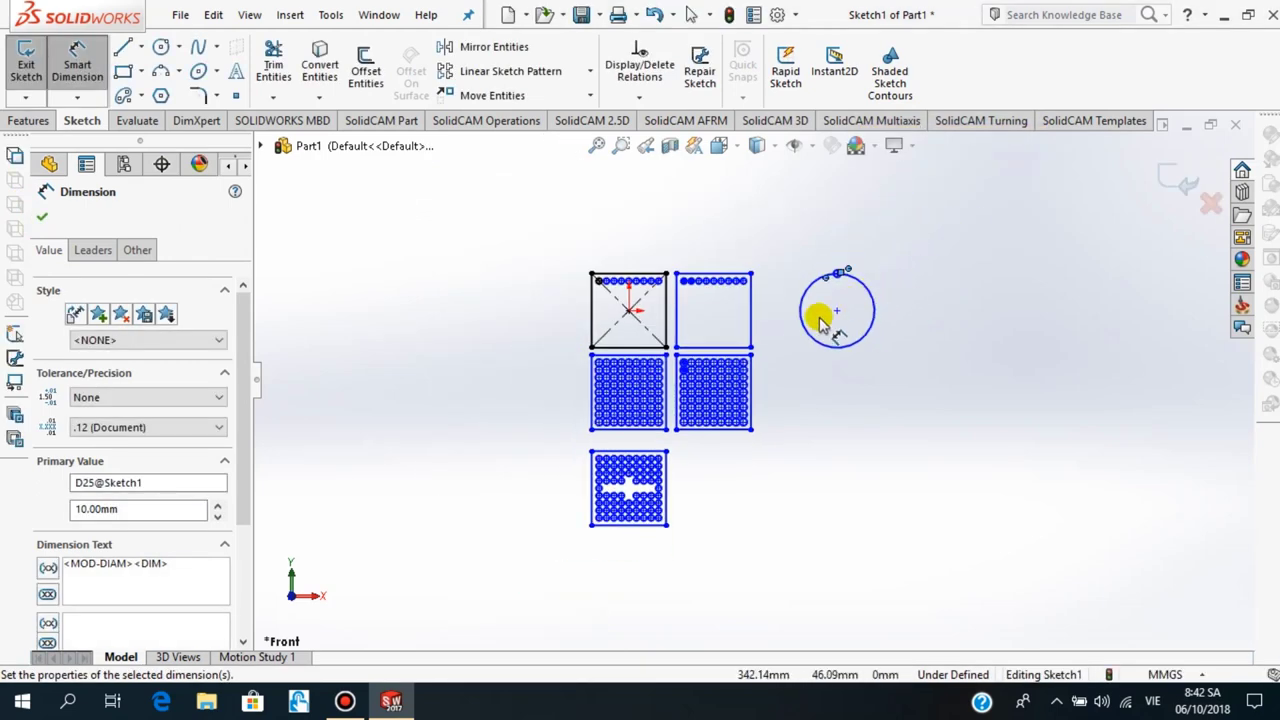
pyautogui.scroll(-2, 785, 405)
pyautogui.scroll(-2, 785, 405)
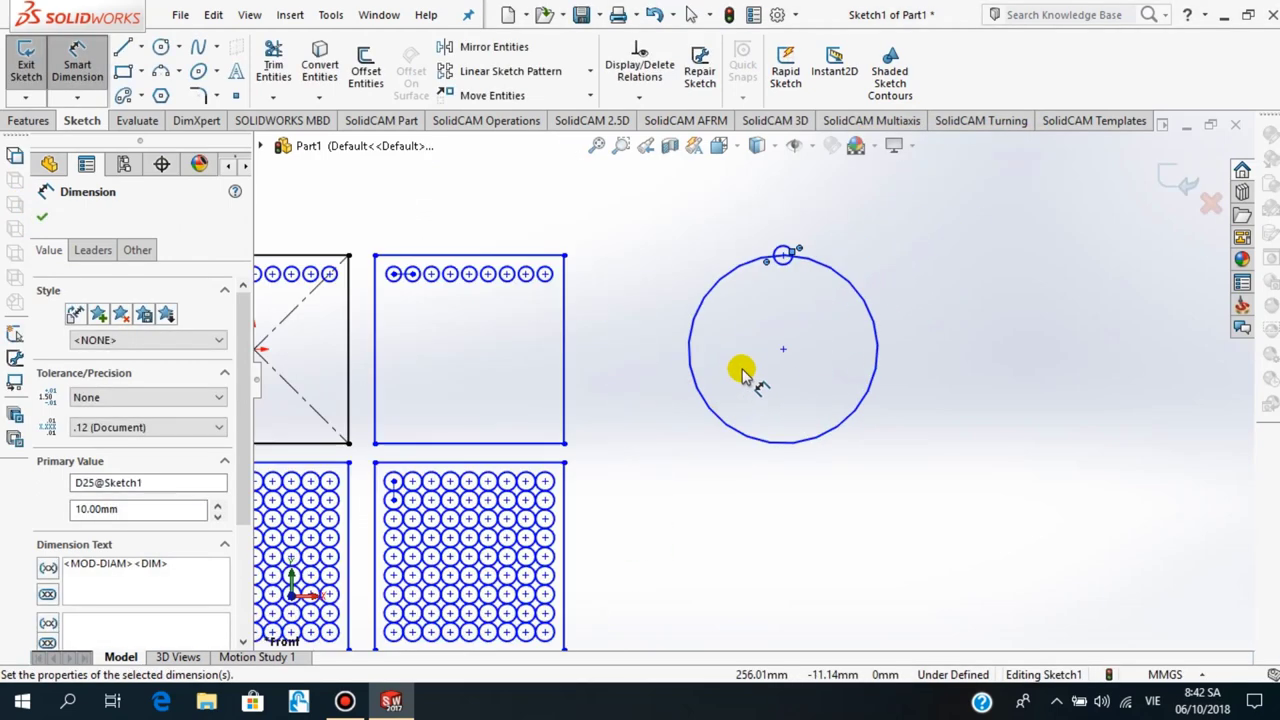
pyautogui.click(43, 219)
pyautogui.scroll(-1, 790, 312)
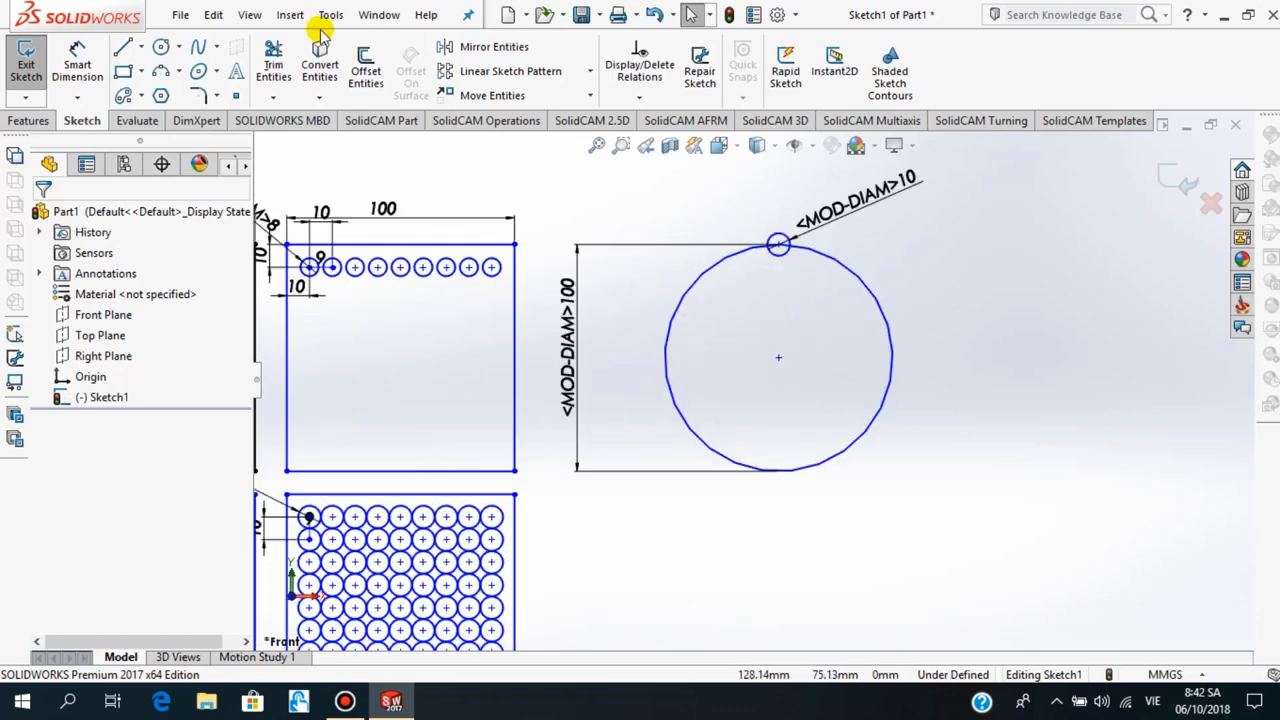
# Start a circular sketch pattern on the small circle, then cancel it
pyautogui.click(591, 70)
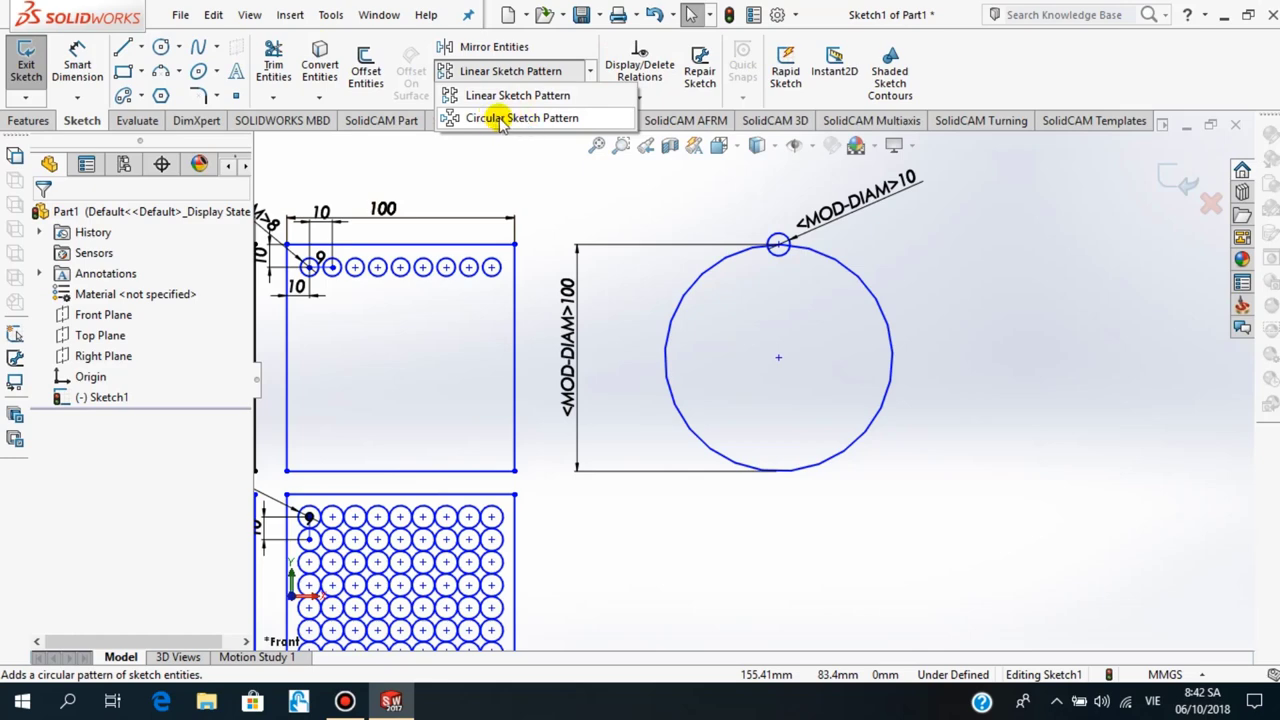
pyautogui.click(500, 119)
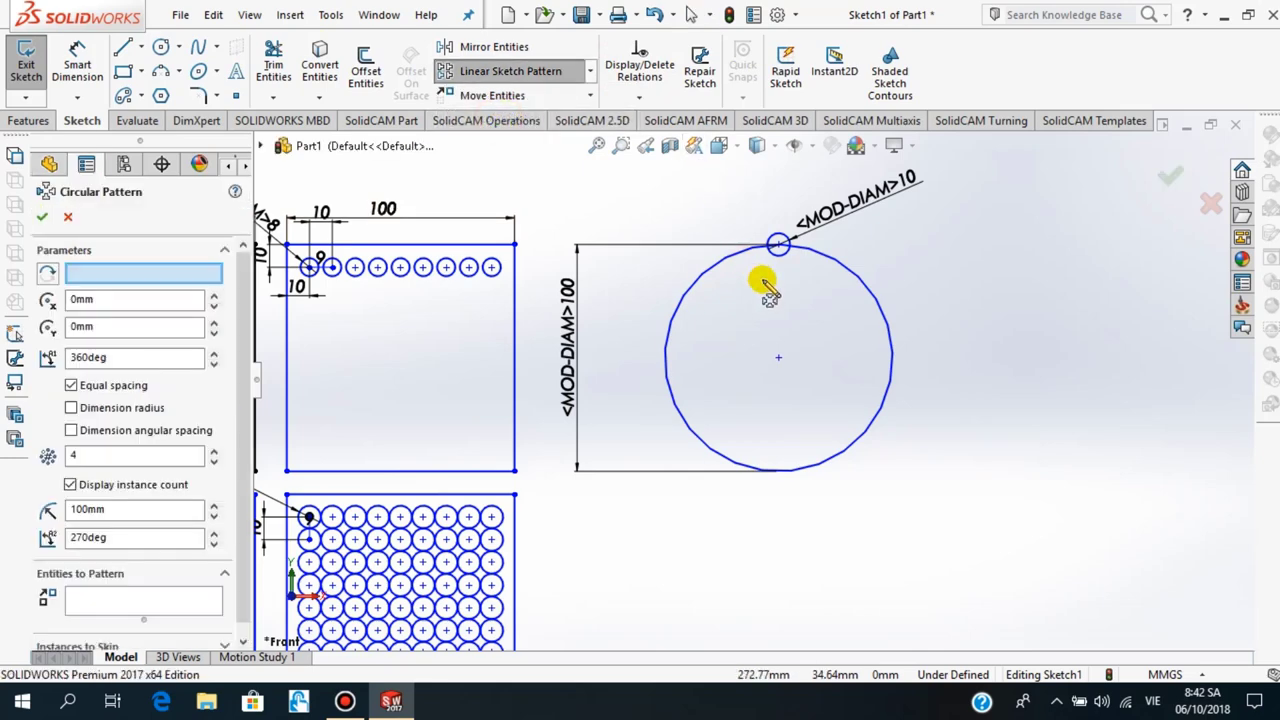
pyautogui.scroll(-1, 750, 322)
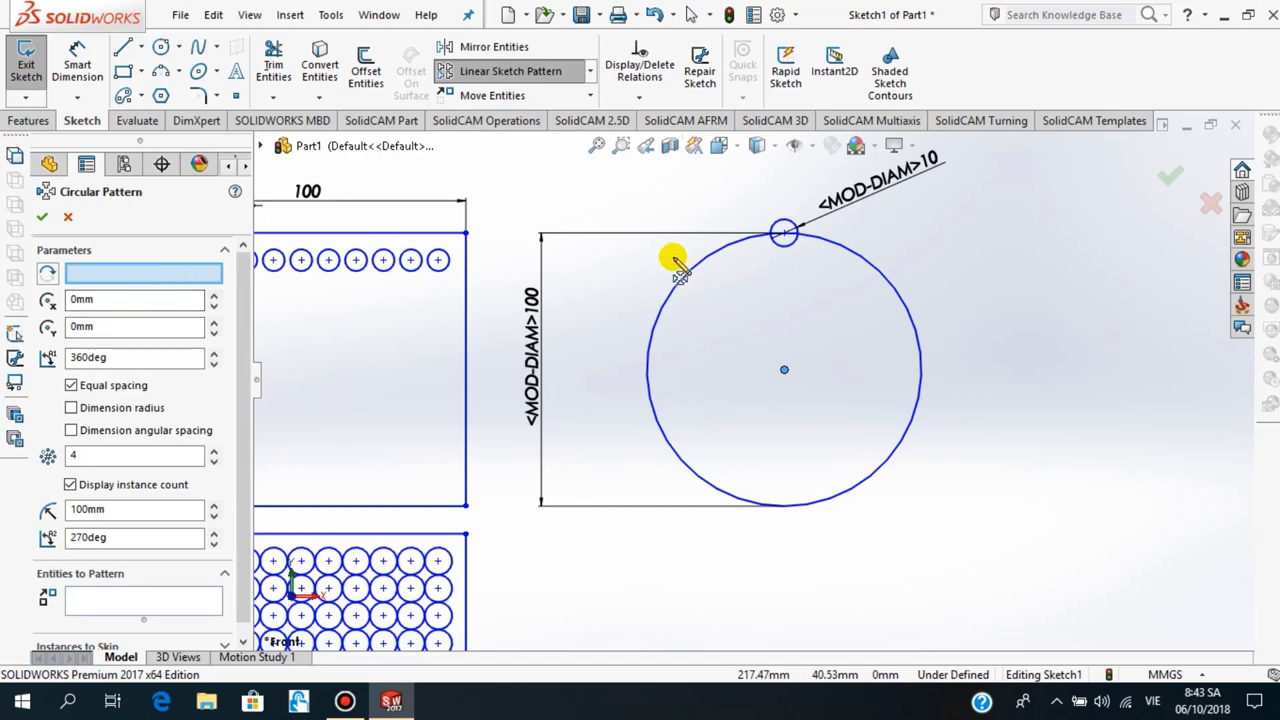
pyautogui.click(785, 245)
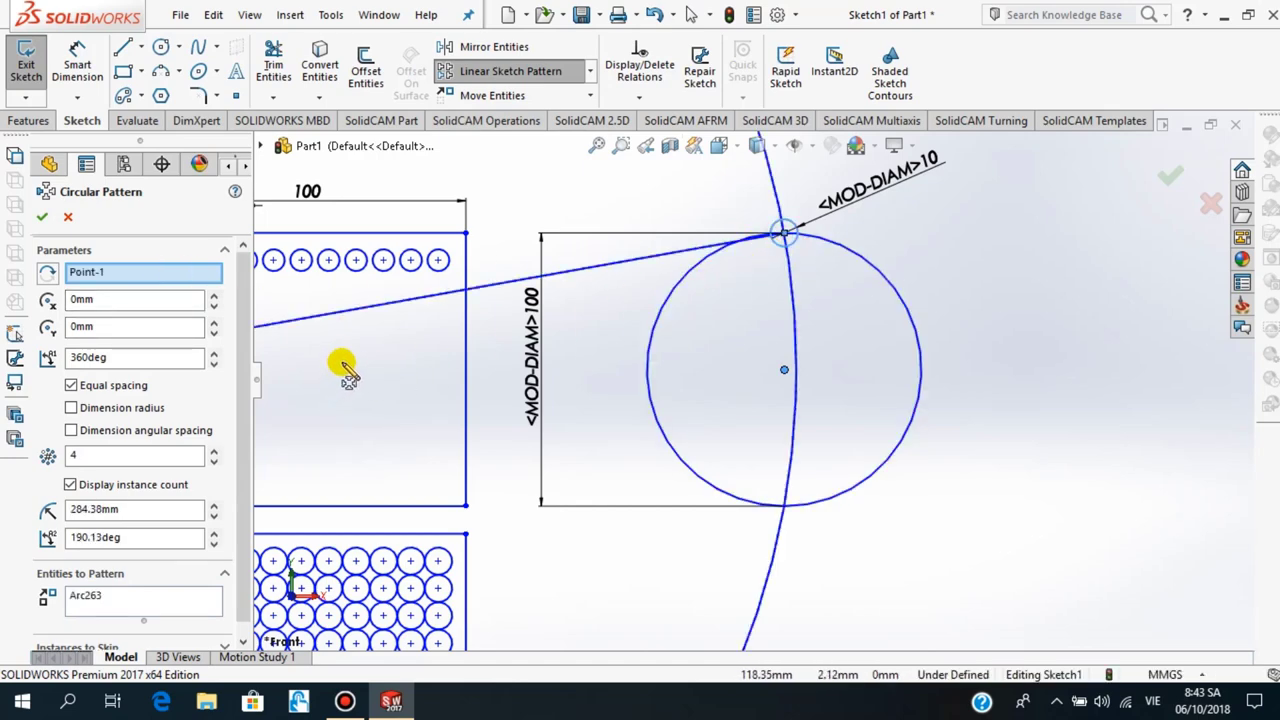
pyautogui.press('Escape')
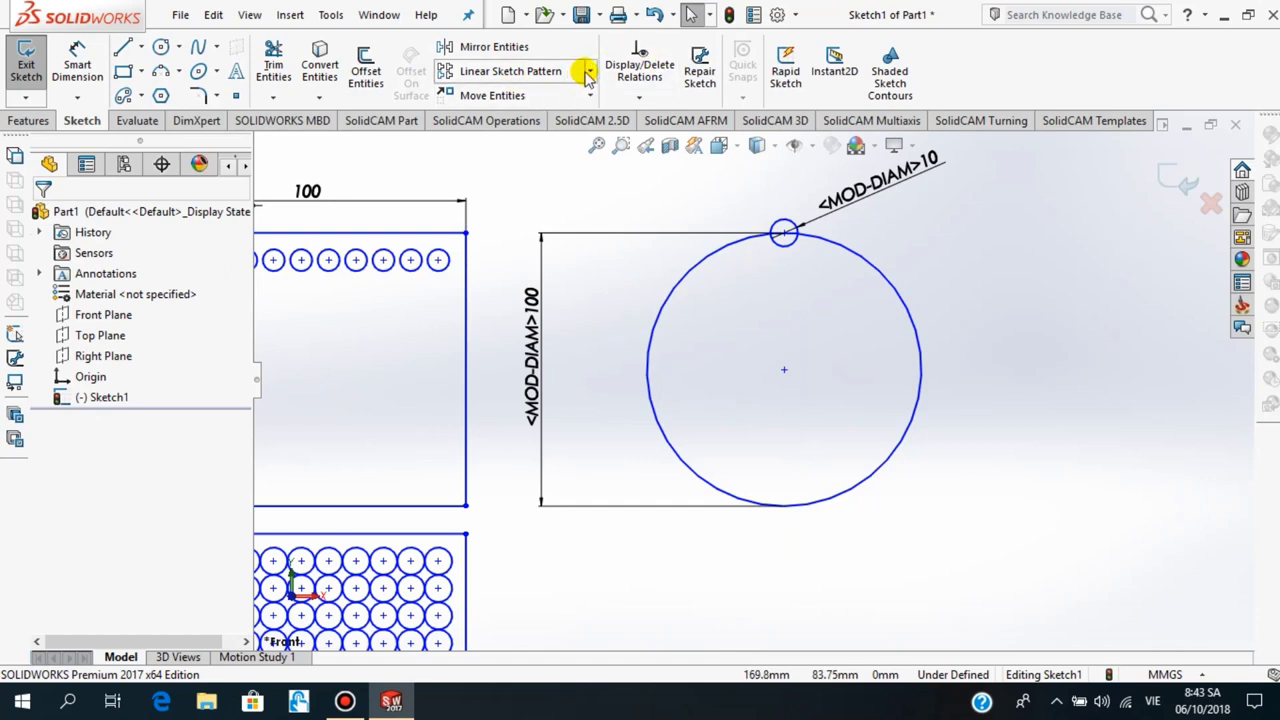
# Start a new circular pattern centred on the Ø100 circle's centre, seeded with the Ø10 circle
pyautogui.click(590, 72)
pyautogui.click(522, 118)
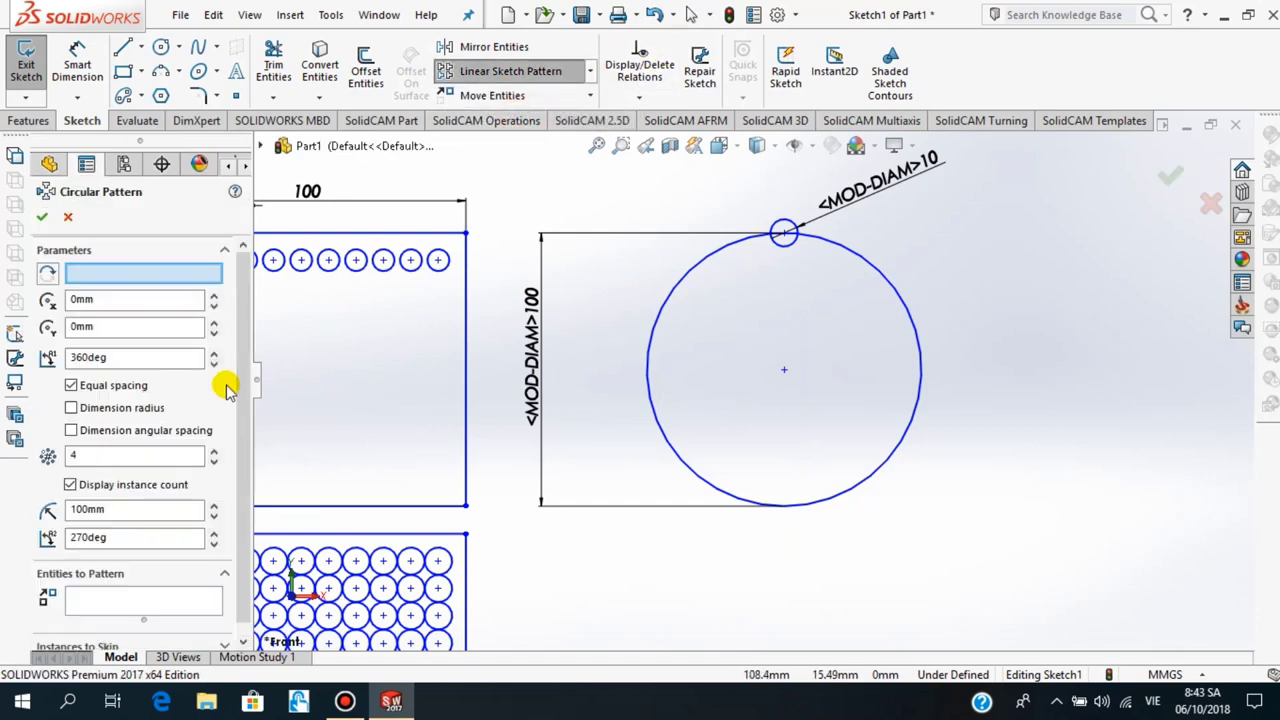
pyautogui.click(126, 268)
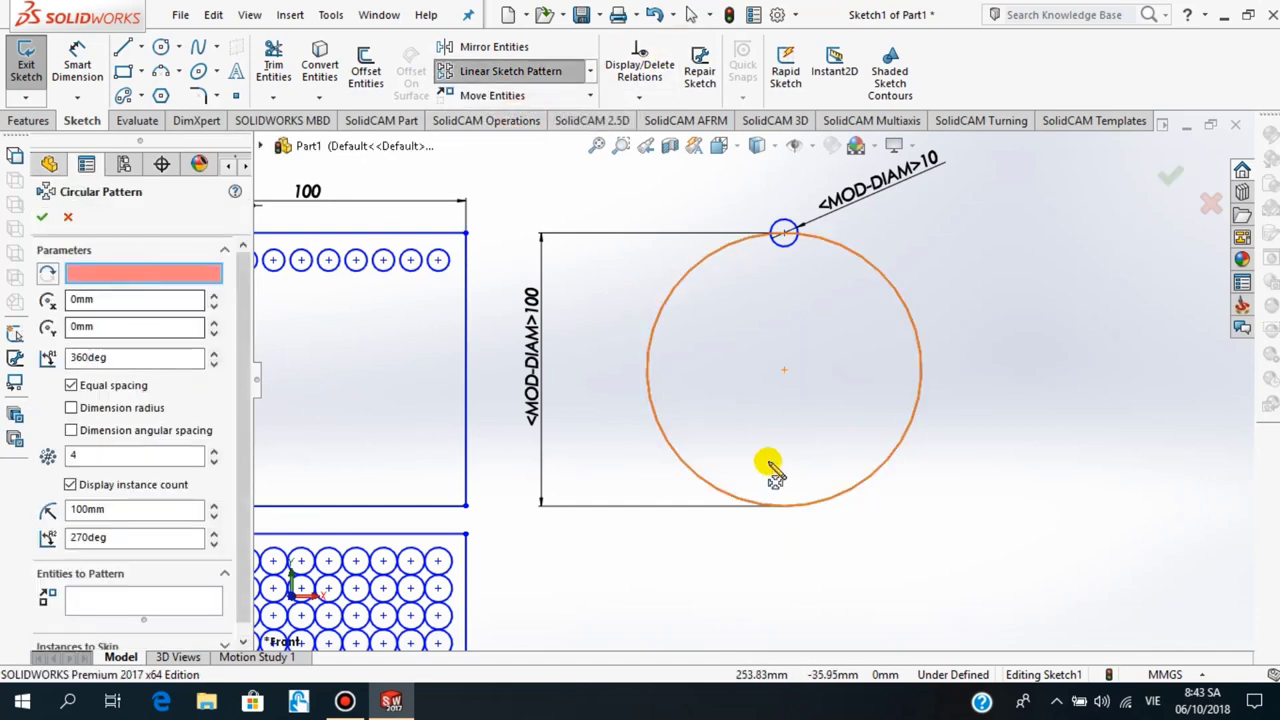
pyautogui.click(783, 372)
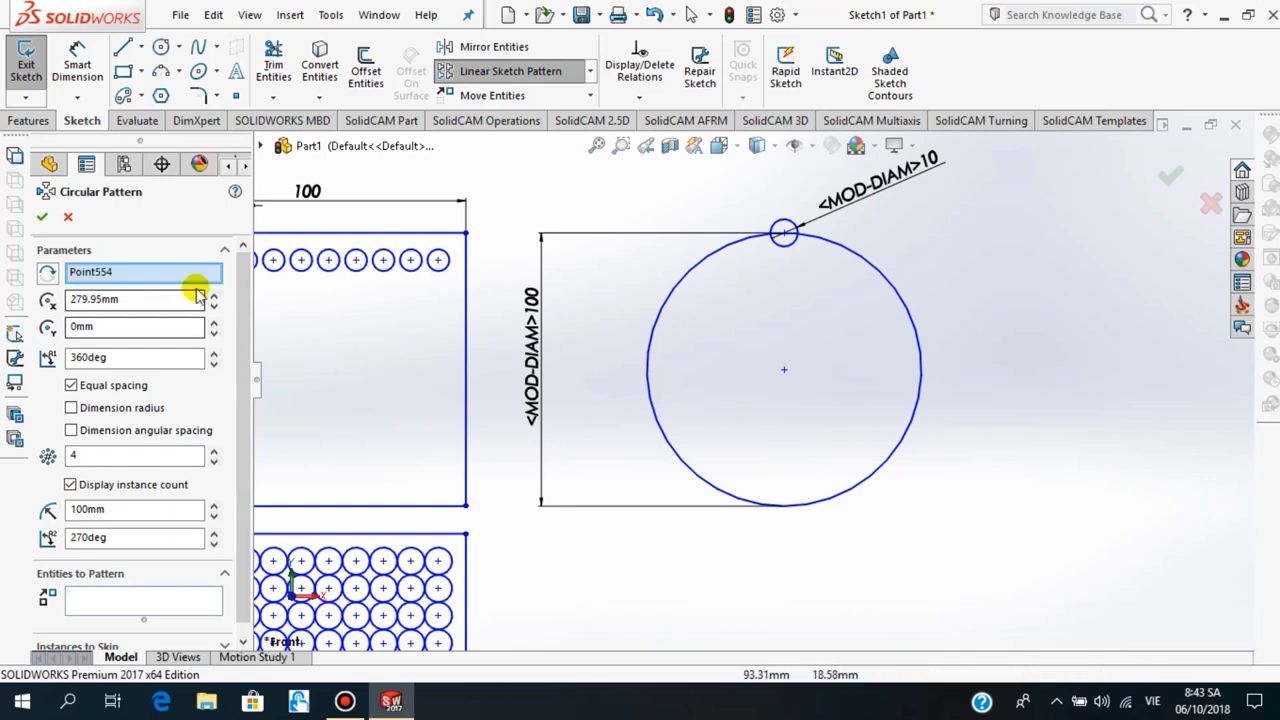
pyautogui.click(786, 248)
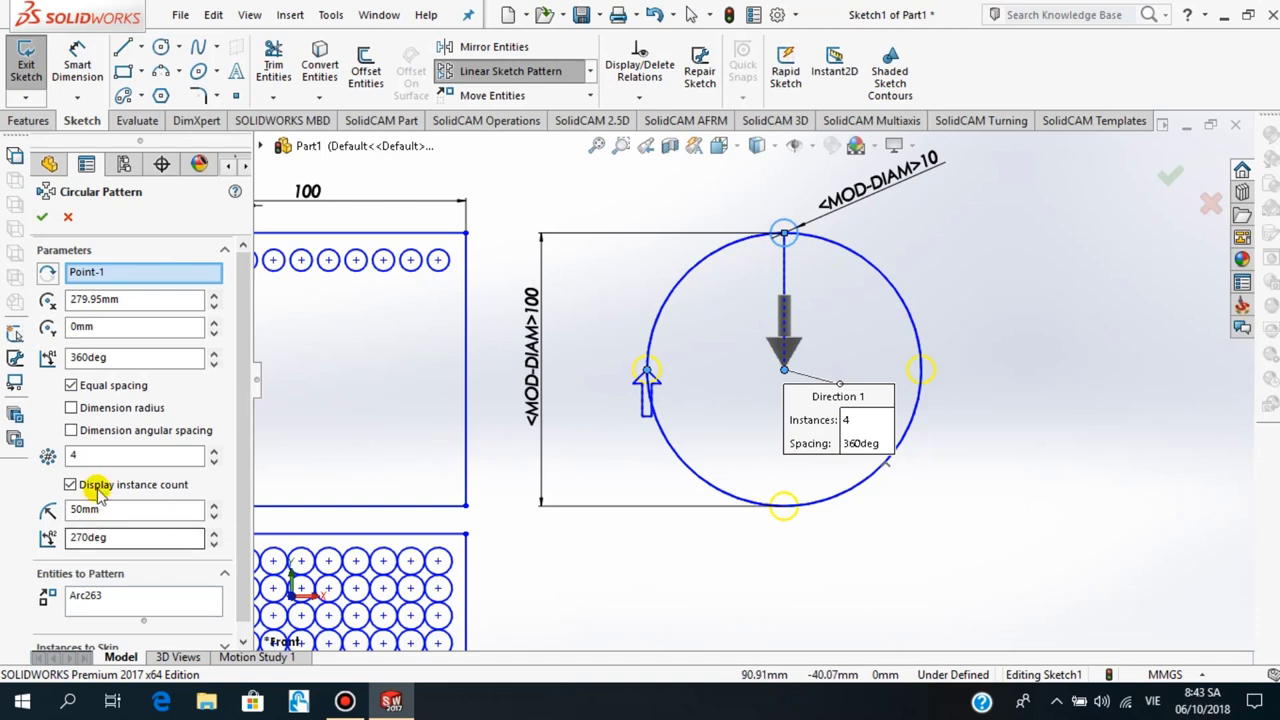
# Set the pattern to 10 instances spread evenly over 360° and accept it
pyautogui.click(214, 451)
pyautogui.click(214, 451)
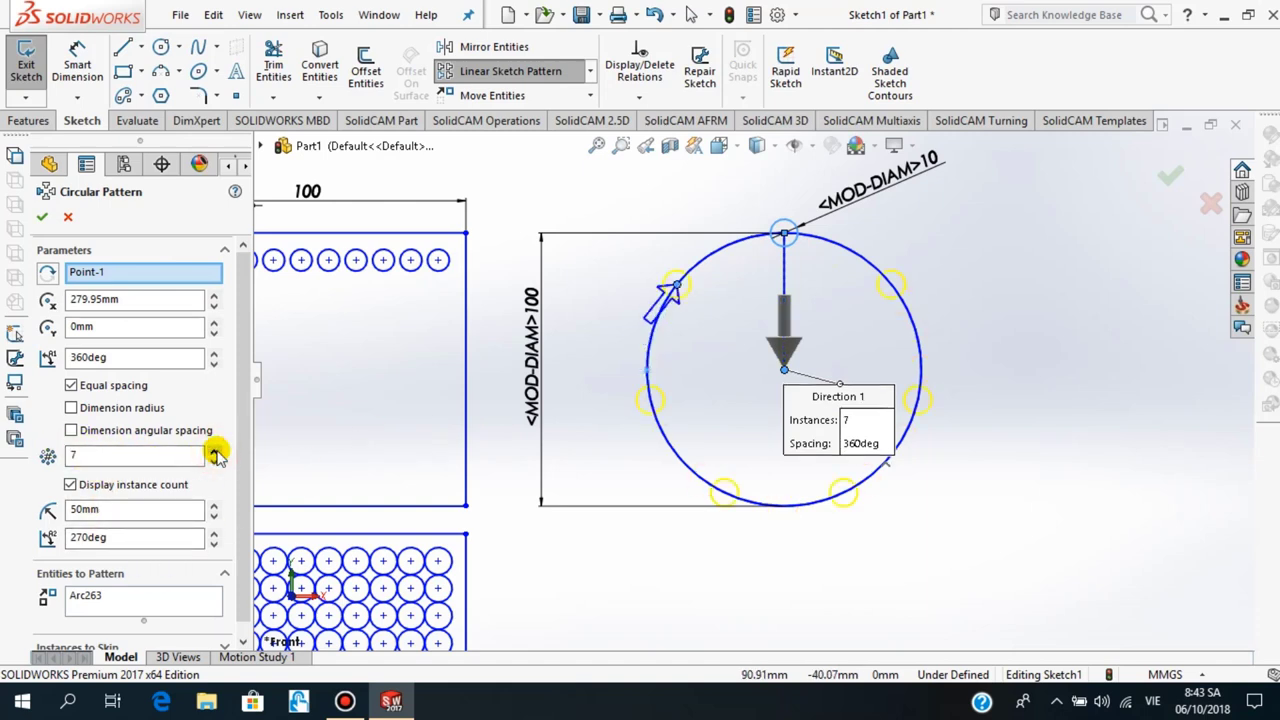
pyautogui.click(214, 451)
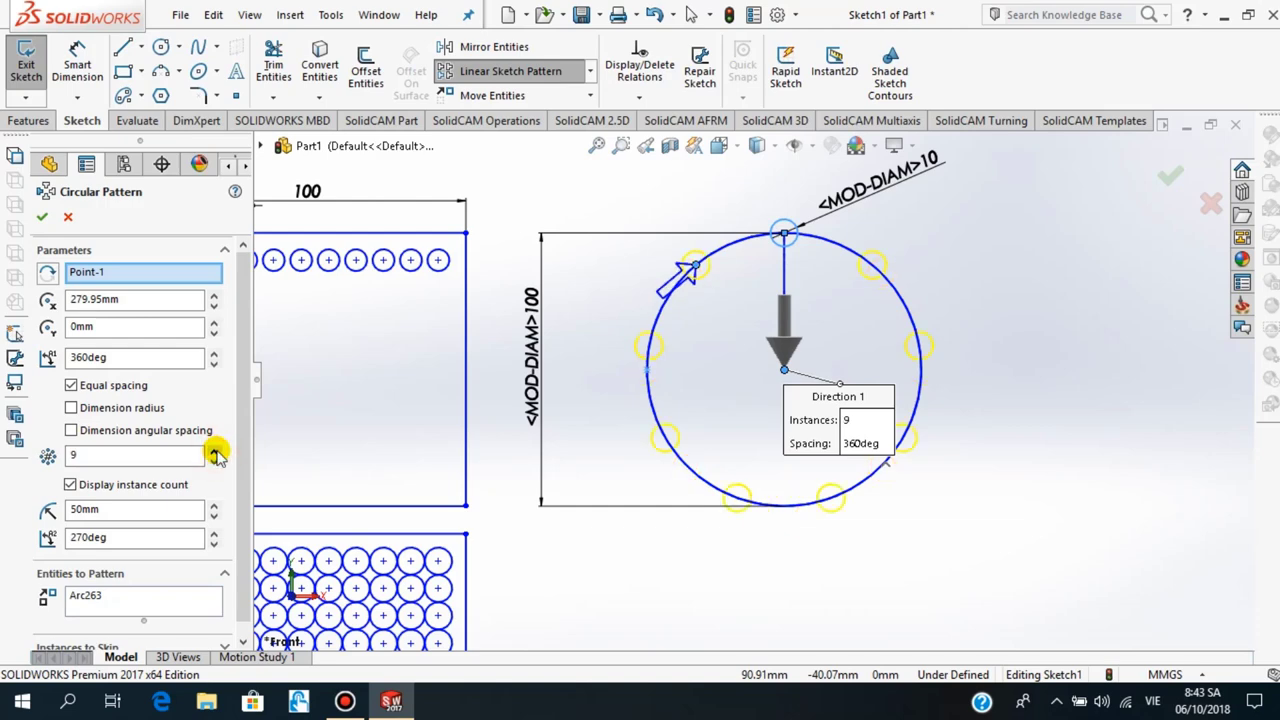
pyautogui.click(214, 451)
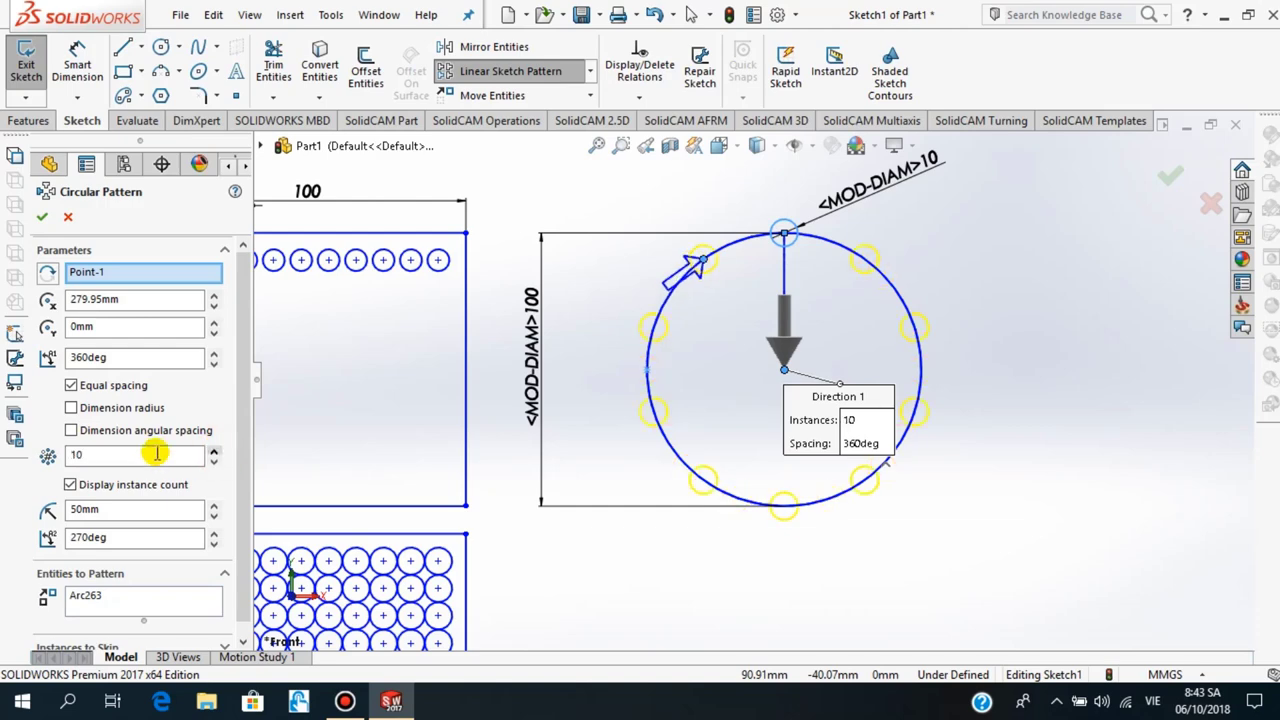
pyautogui.moveTo(113, 357); pyautogui.dragTo(60, 350)
pyautogui.click(99, 330)
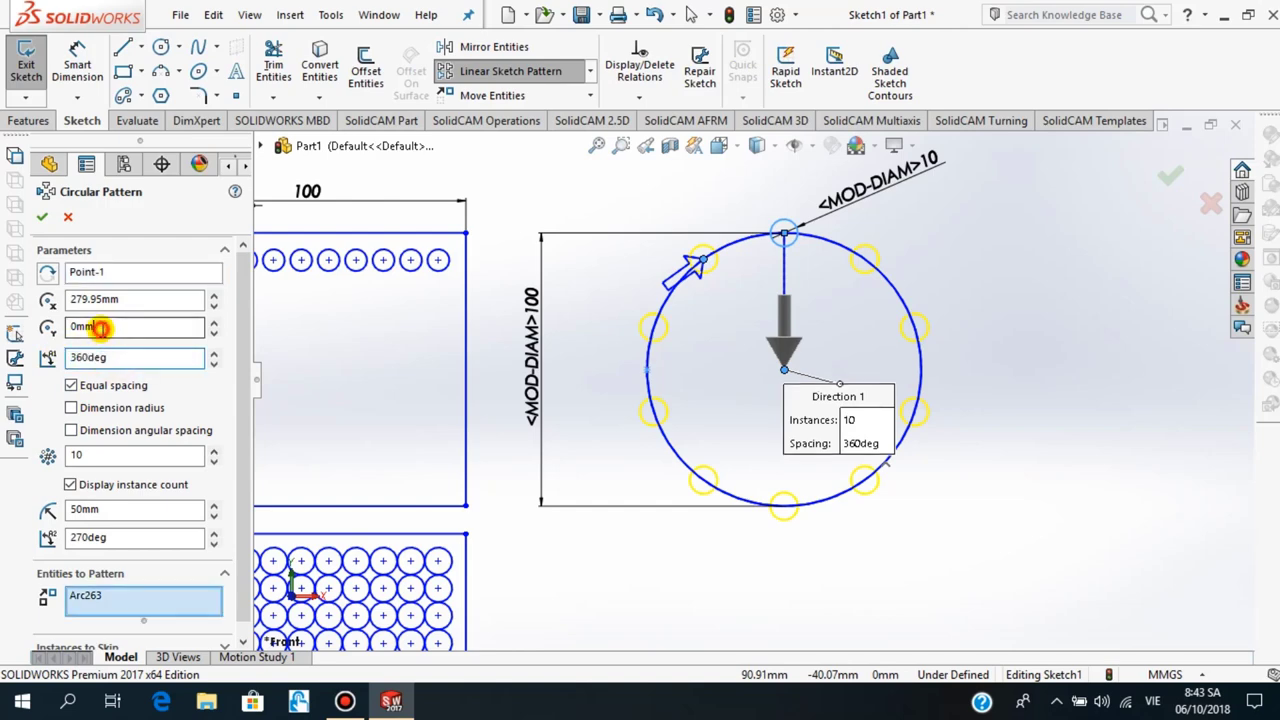
pyautogui.moveTo(135, 362)
pyautogui.mouseDown()
pyautogui.moveTo(89, 362)
pyautogui.moveTo(108, 355)
pyautogui.mouseUp()
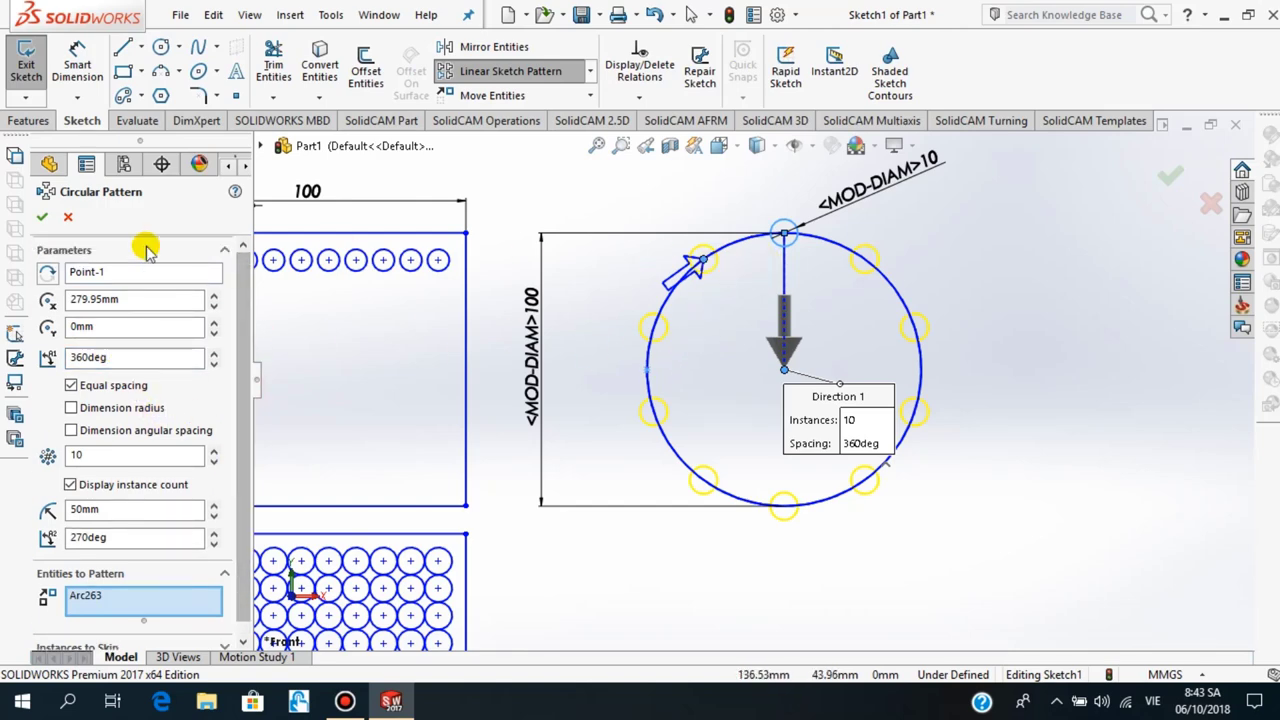
pyautogui.click(44, 218)
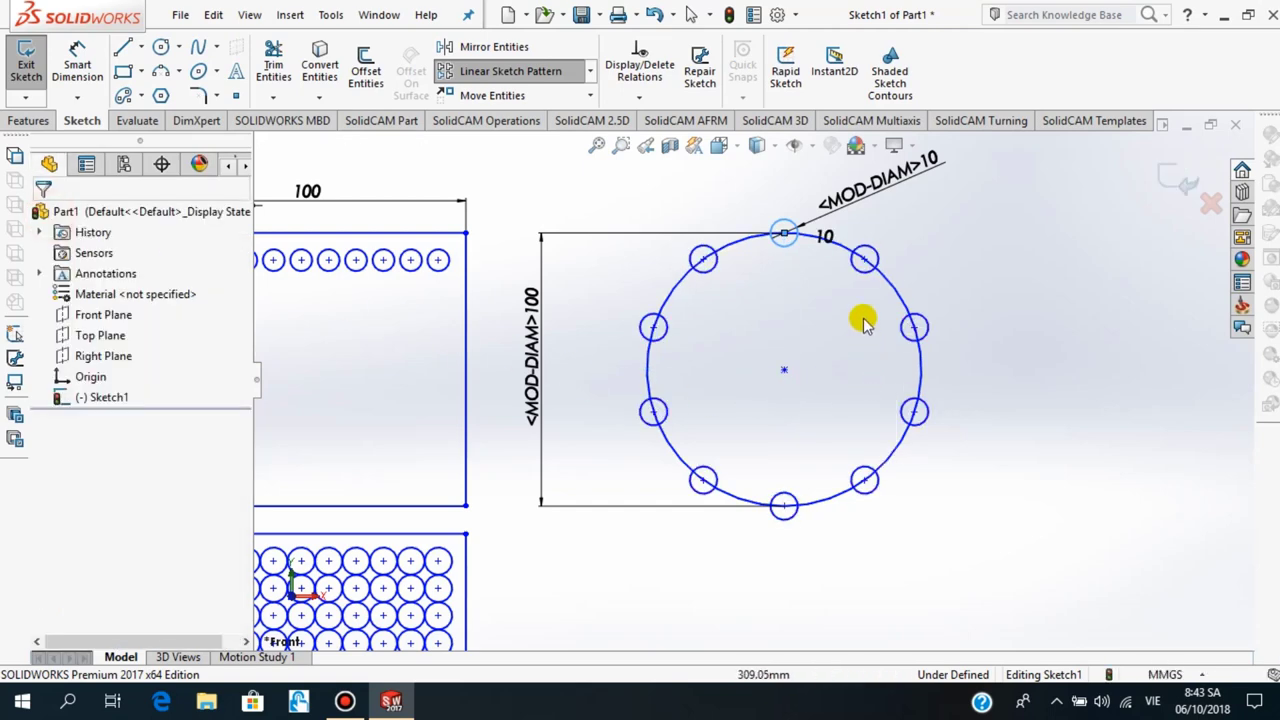
# Draw a second circle below the patterned one and dimension it to Ø100
pyautogui.scroll(2, 783, 612)
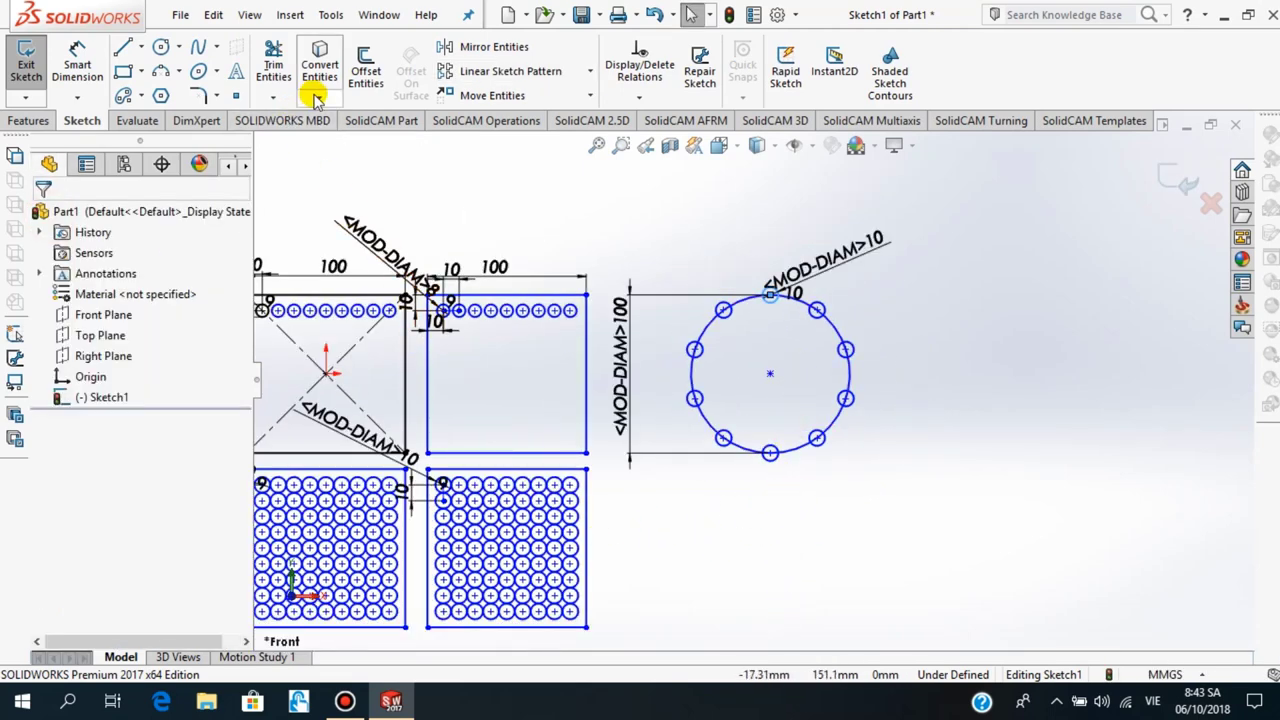
pyautogui.click(163, 48)
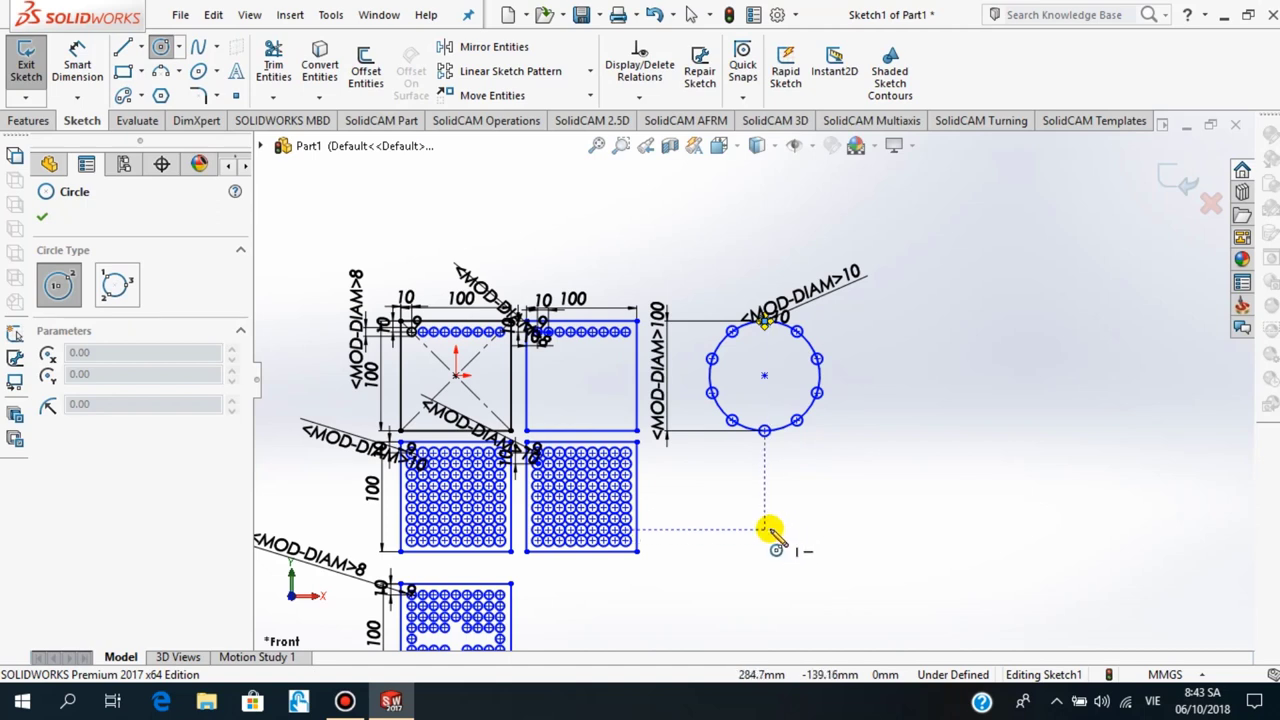
pyautogui.click(765, 530)
pyautogui.click(813, 481)
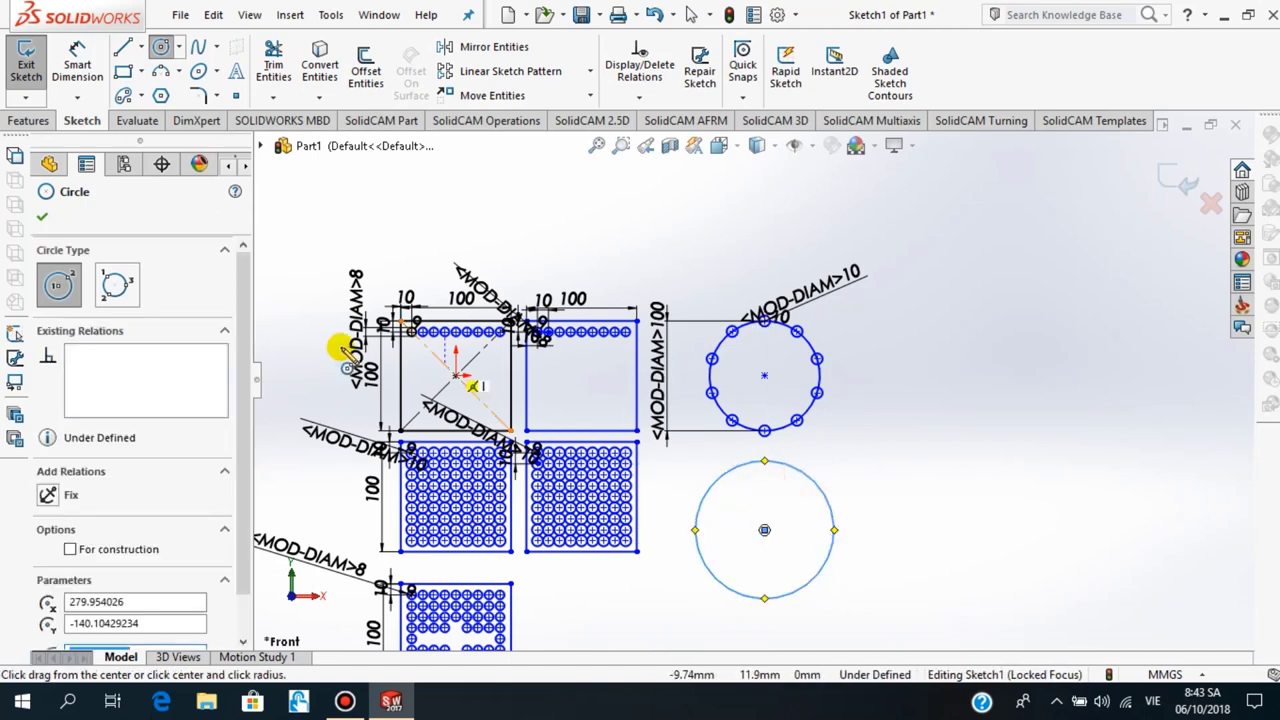
pyautogui.click(45, 218)
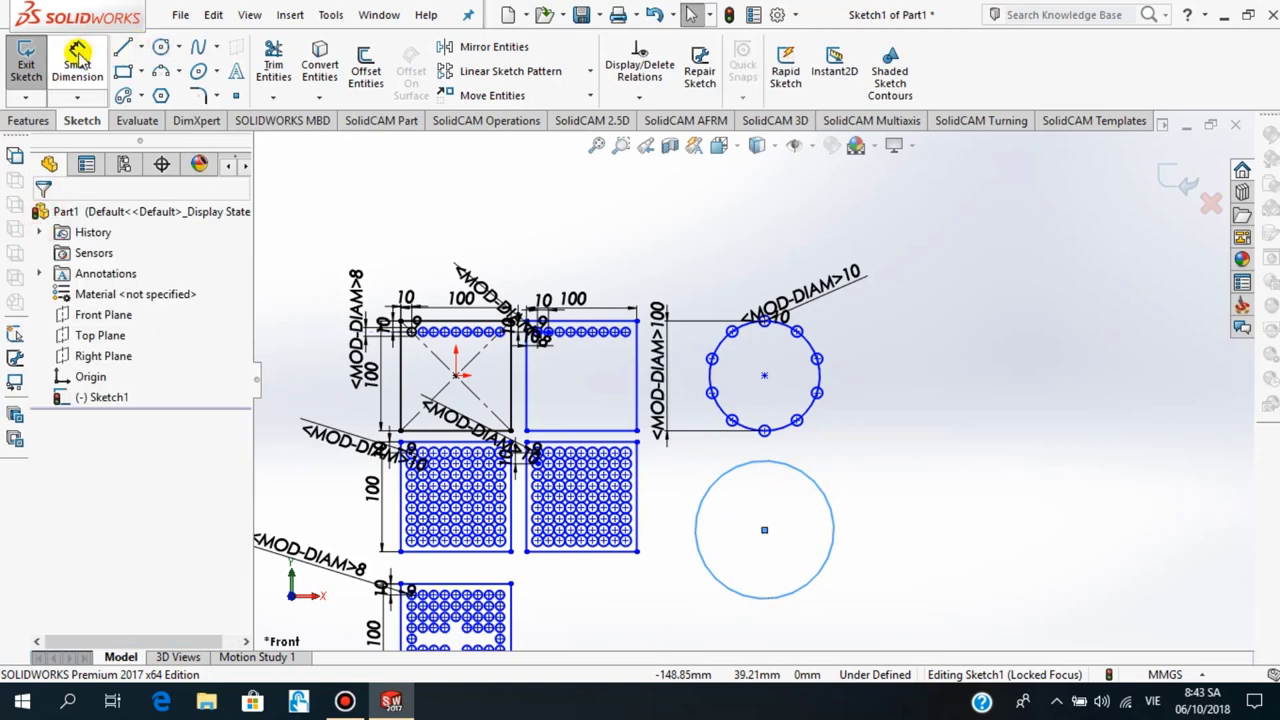
pyautogui.click(77, 58)
pyautogui.click(813, 481)
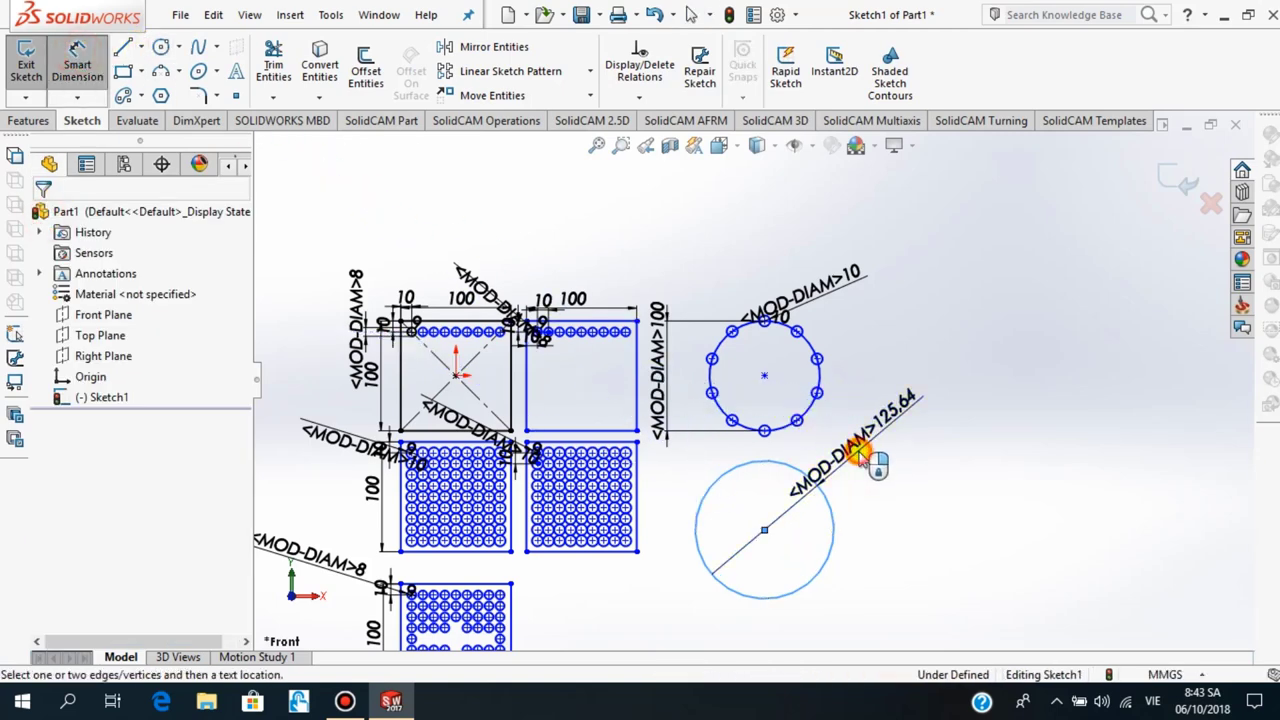
pyautogui.click(857, 451)
pyautogui.write('100')
pyautogui.press('Return')
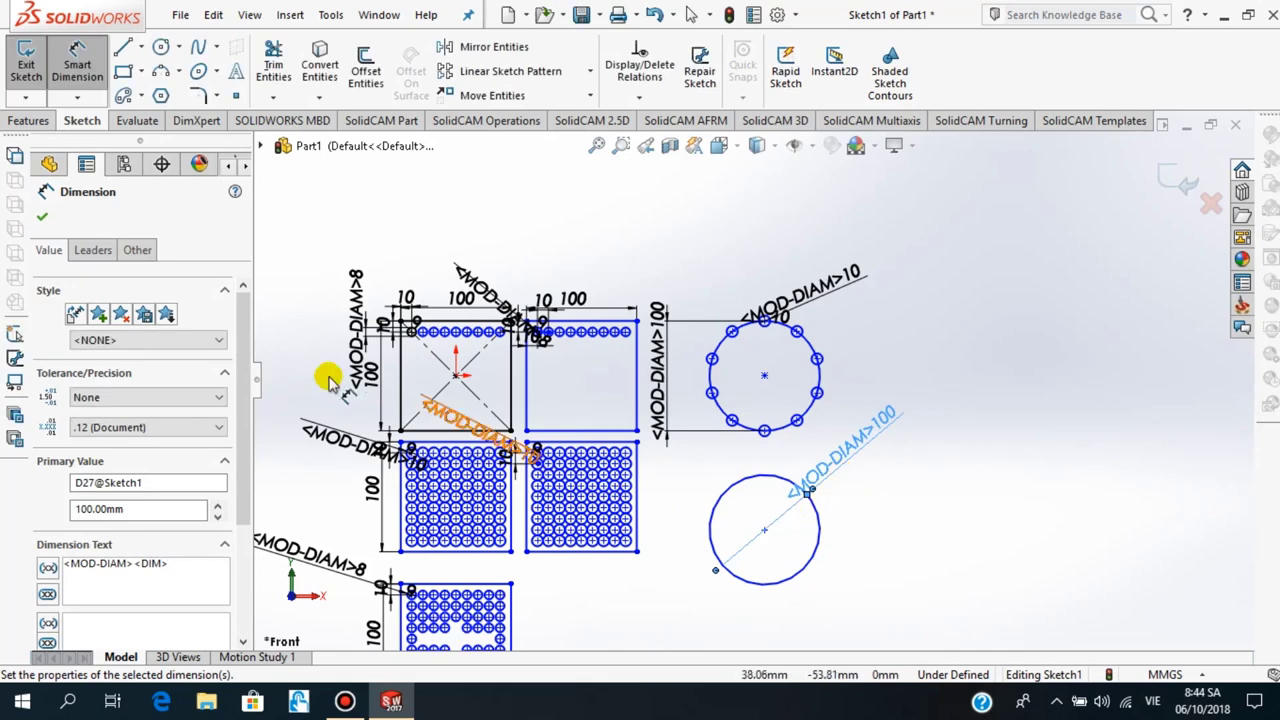
# Add a Ø10 circle centred on the second circle's top point
pyautogui.click(45, 220)
pyautogui.click(160, 47)
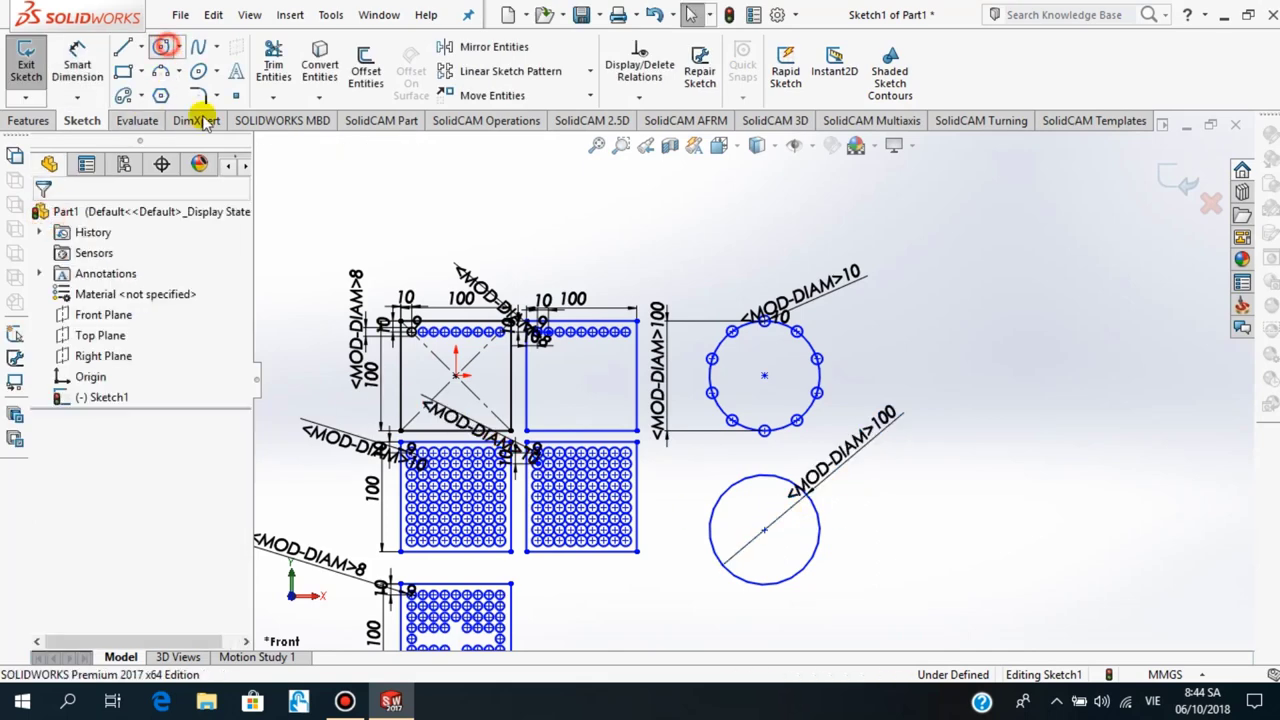
pyautogui.click(763, 477)
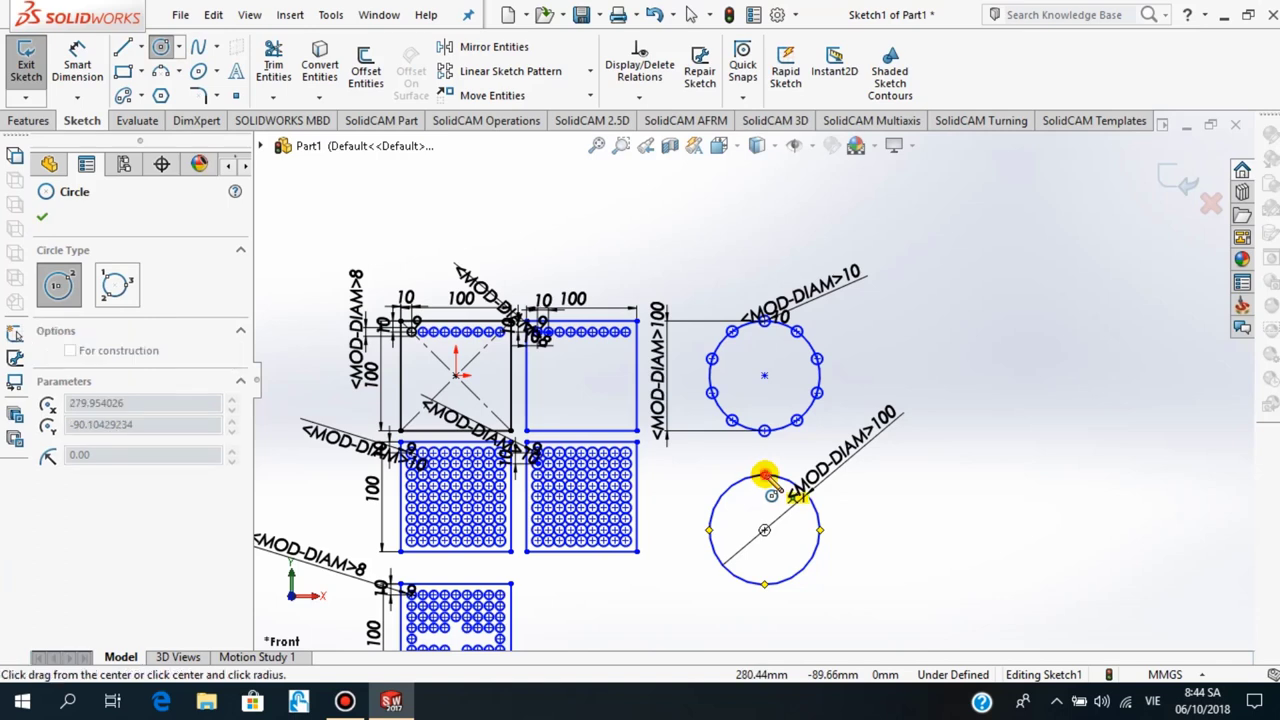
pyautogui.click(44, 218)
pyautogui.click(77, 60)
pyautogui.click(752, 475)
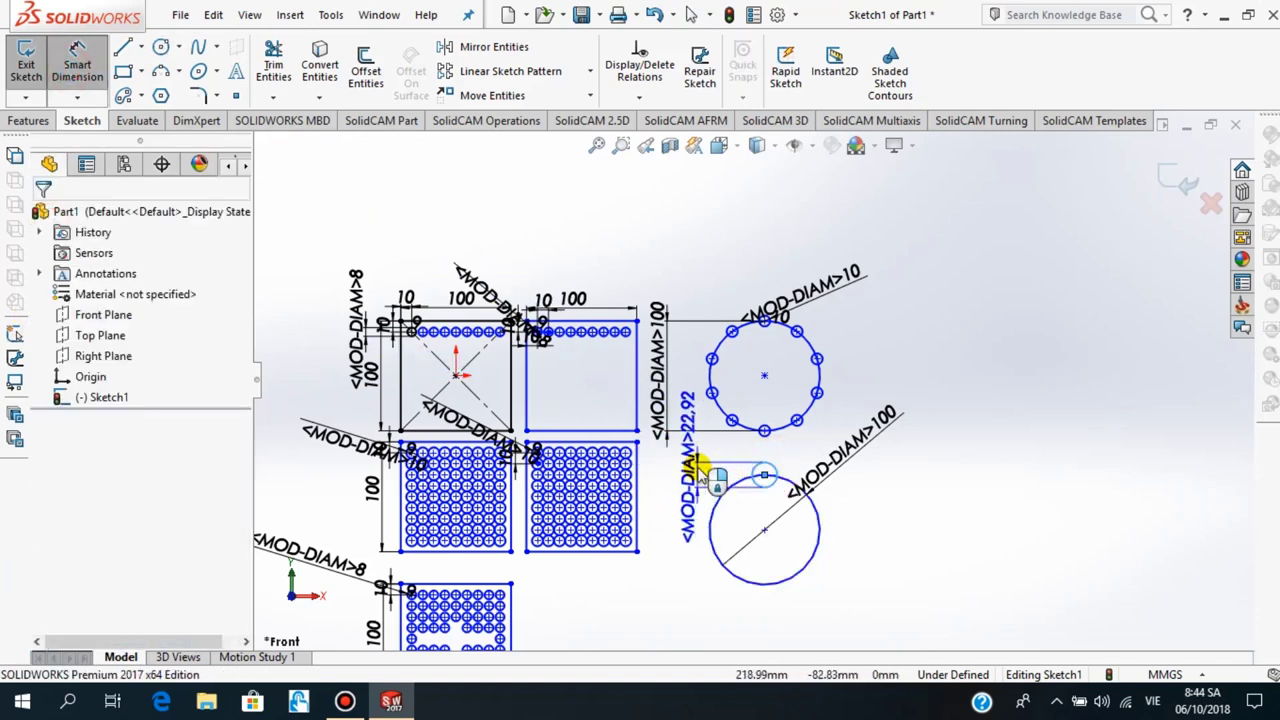
pyautogui.click(703, 468)
pyautogui.press('Return')
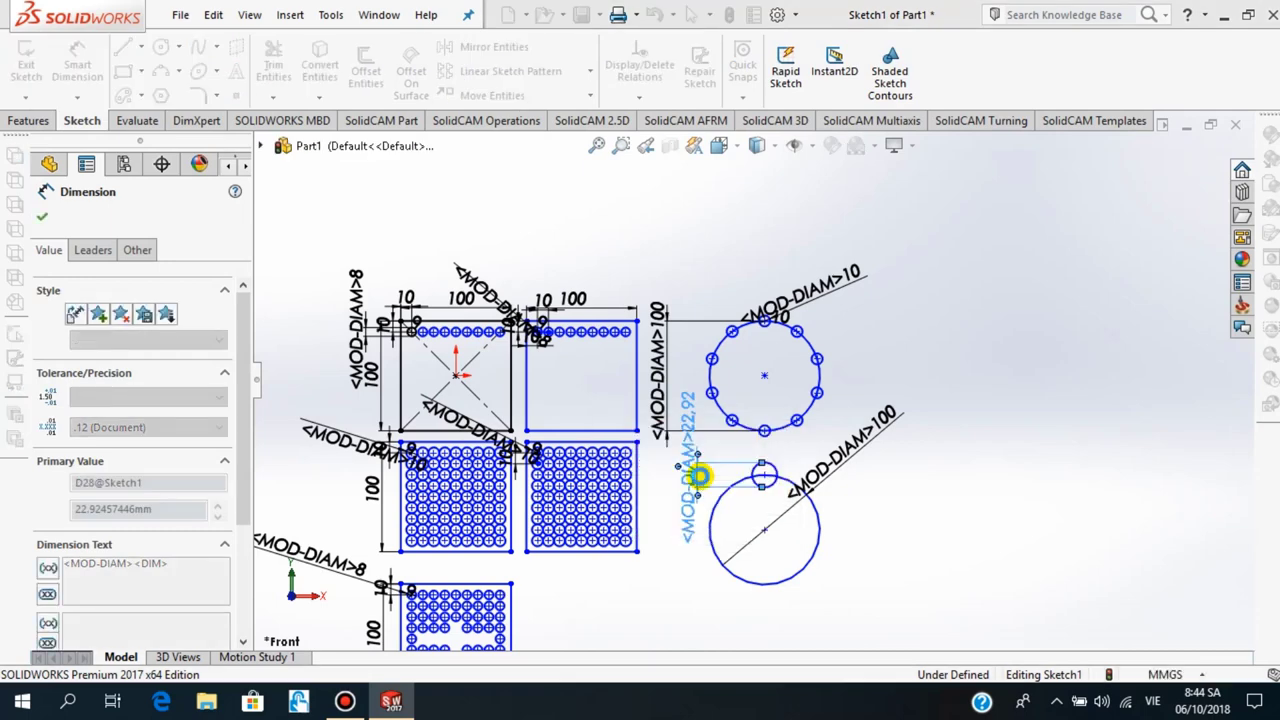
pyautogui.scroll(-3, 771, 594)
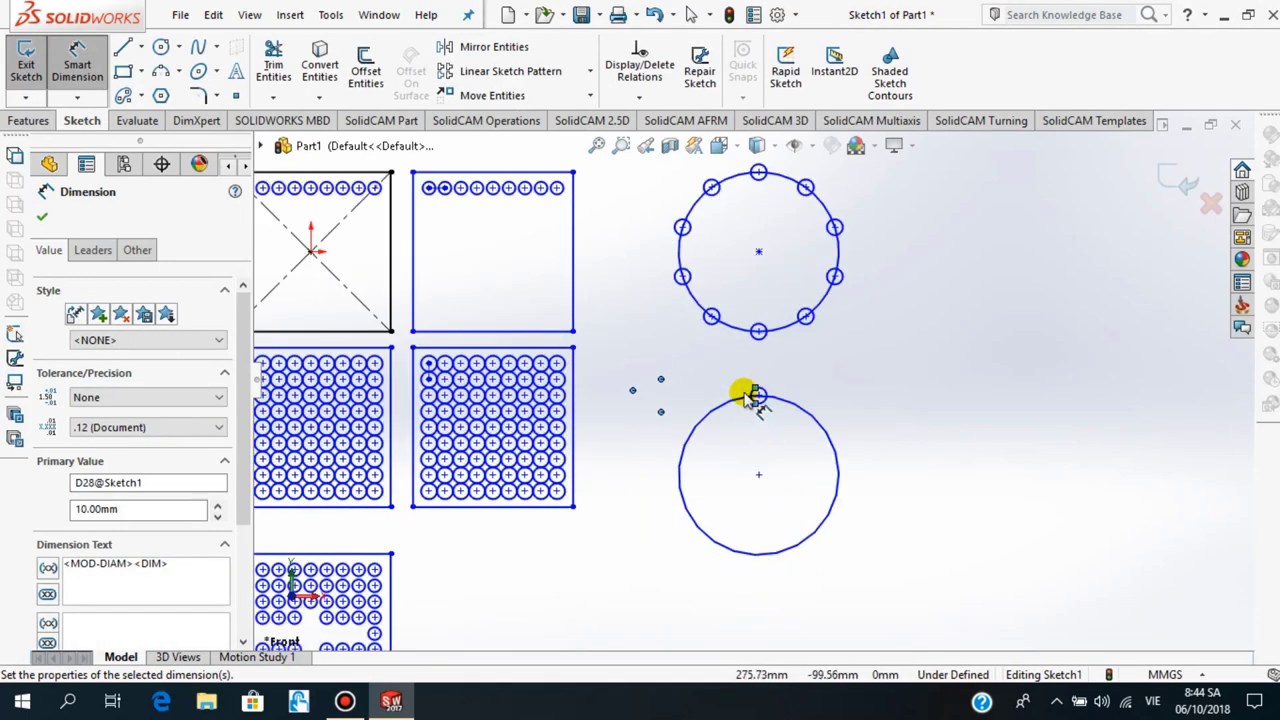
pyautogui.click(41, 220)
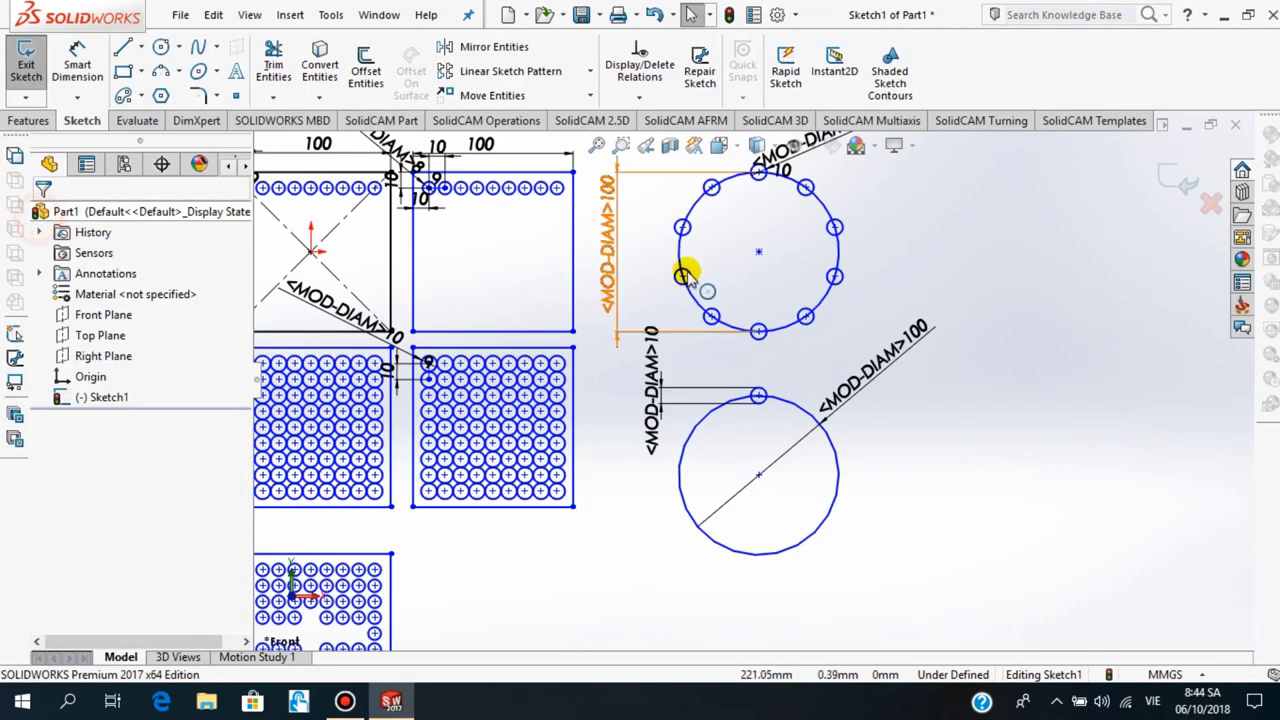
# Swap the linear sketch pattern for a circular sketch pattern with Dimension radius turned on
pyautogui.click(566, 71)
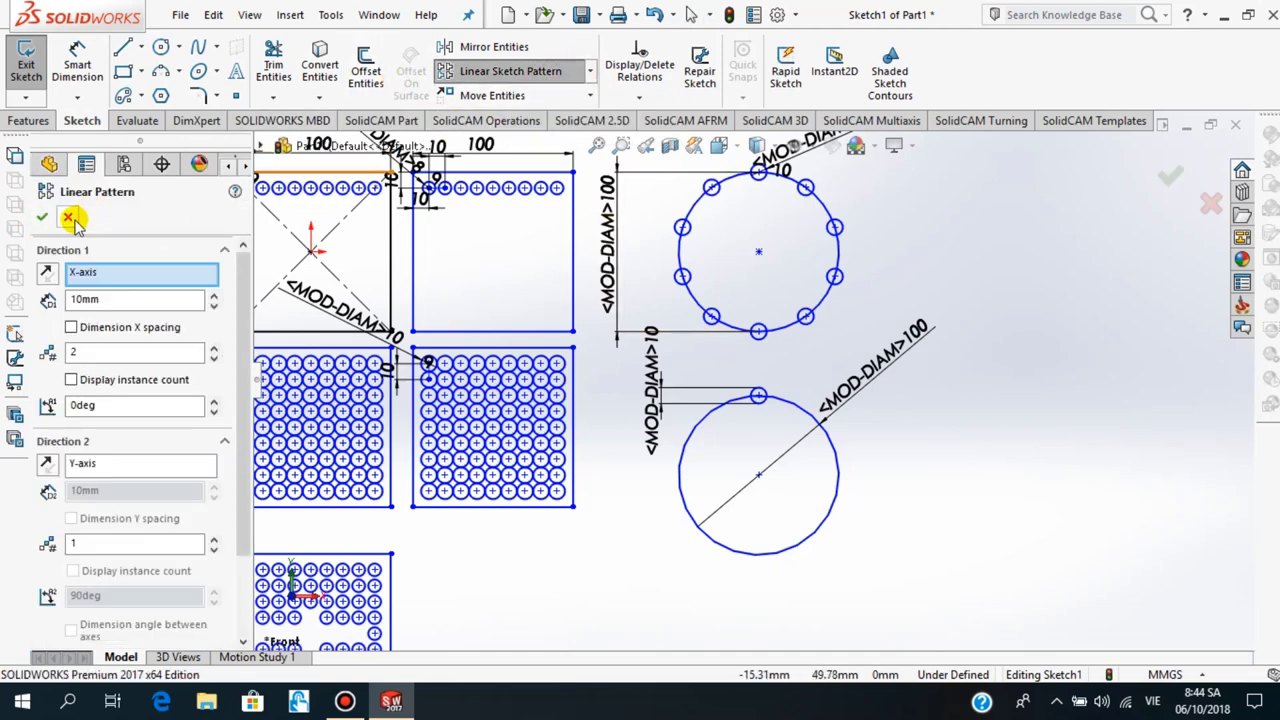
pyautogui.click(73, 220)
pyautogui.click(590, 71)
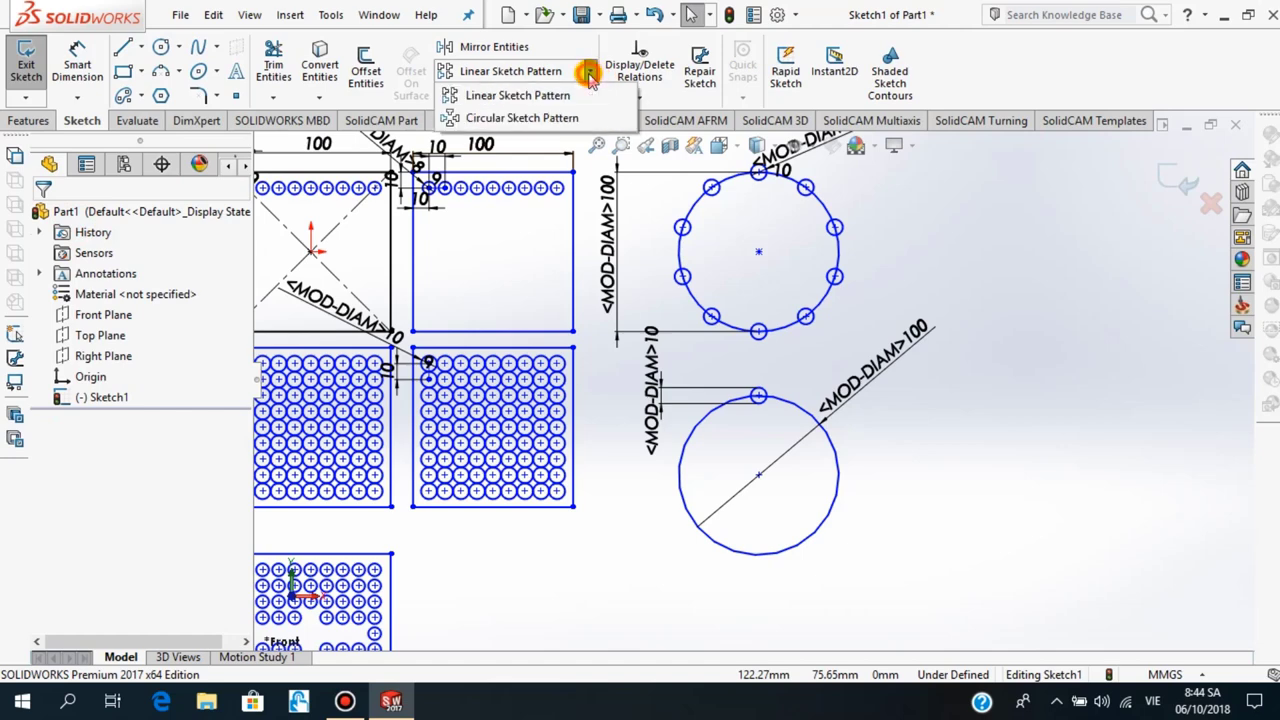
pyautogui.click(527, 117)
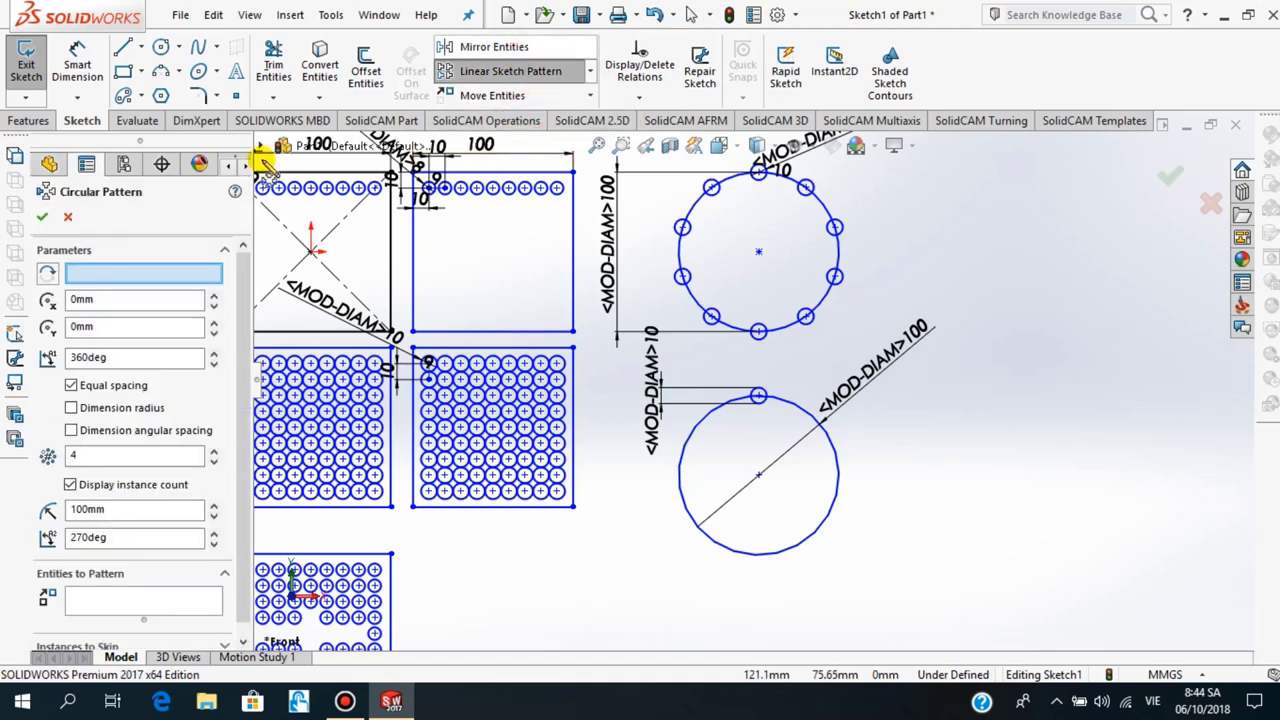
pyautogui.click(71, 408)
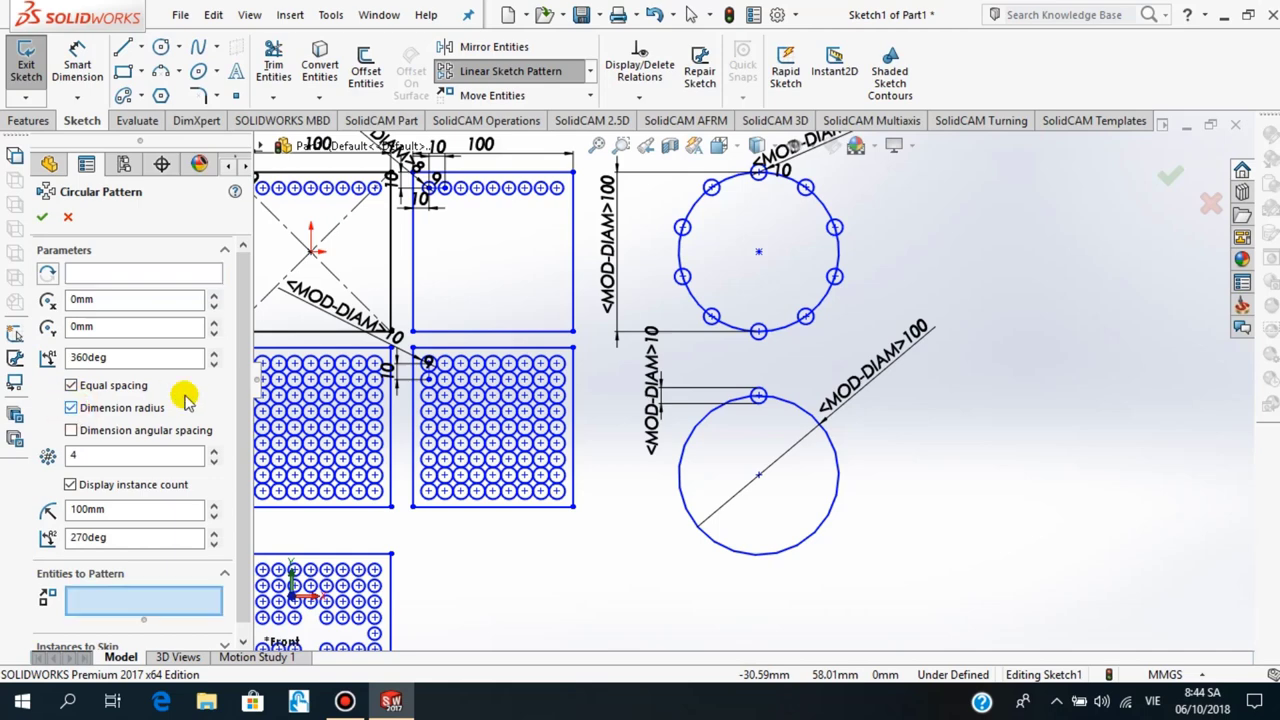
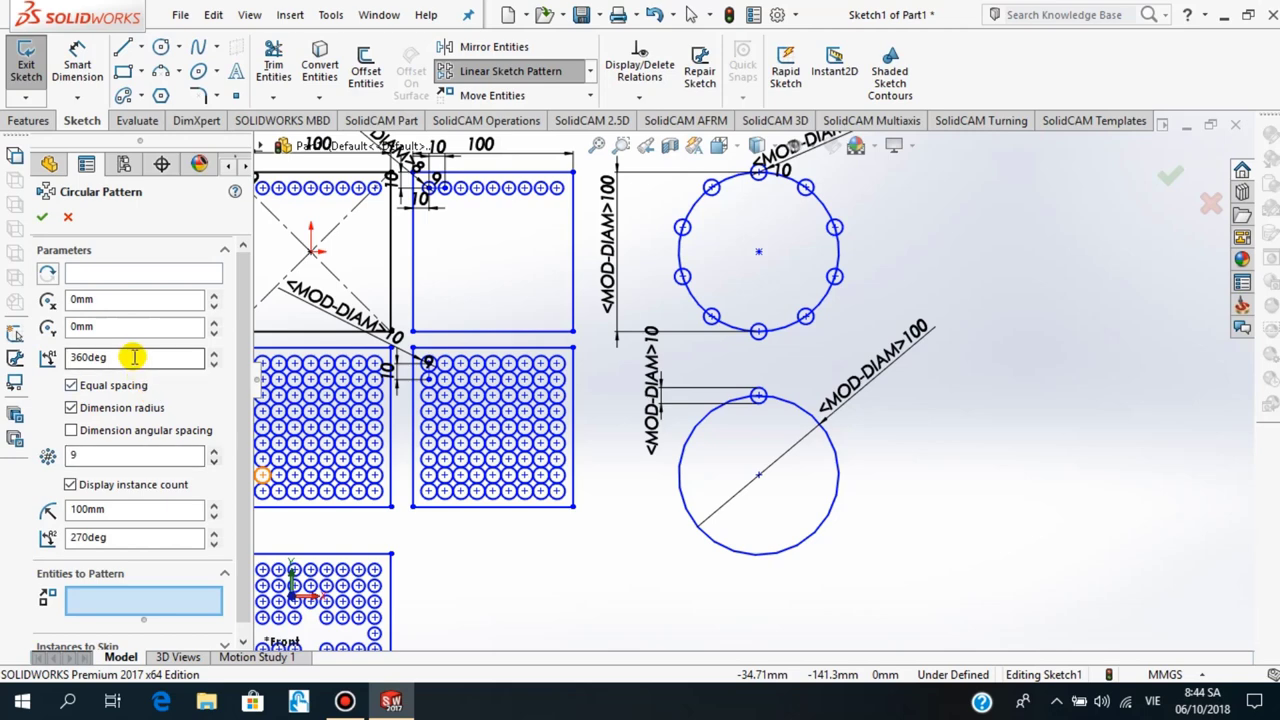
# Use the second large circle's centre as the pattern centre and pick the small circle to pattern
pyautogui.moveTo(134, 357); pyautogui.dragTo(65, 360)
pyautogui.write('270')
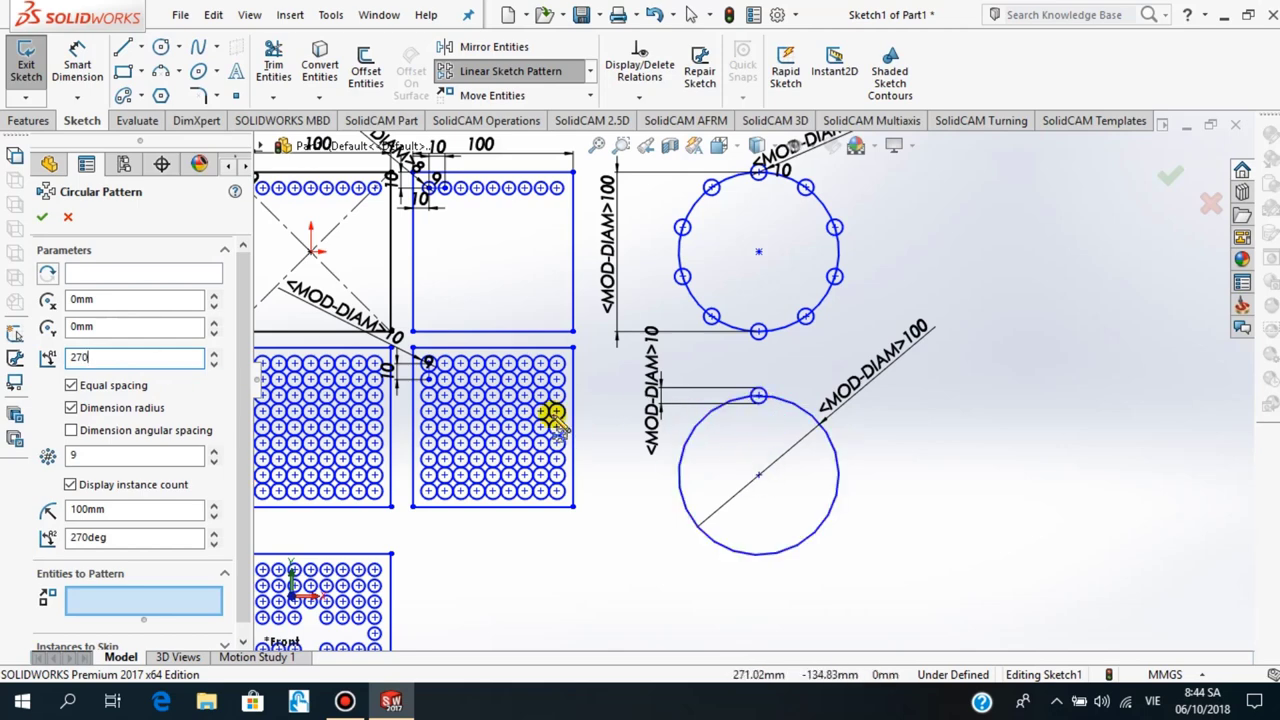
pyautogui.click(145, 272)
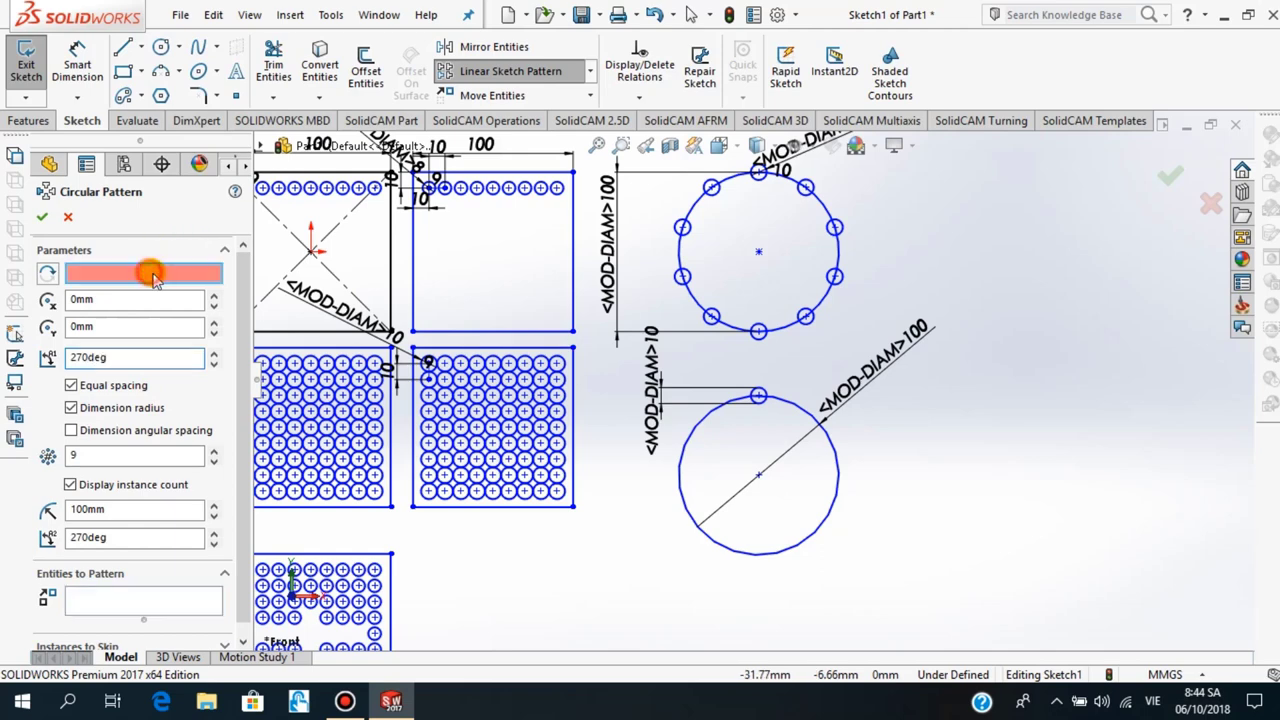
pyautogui.click(759, 475)
pyautogui.click(764, 403)
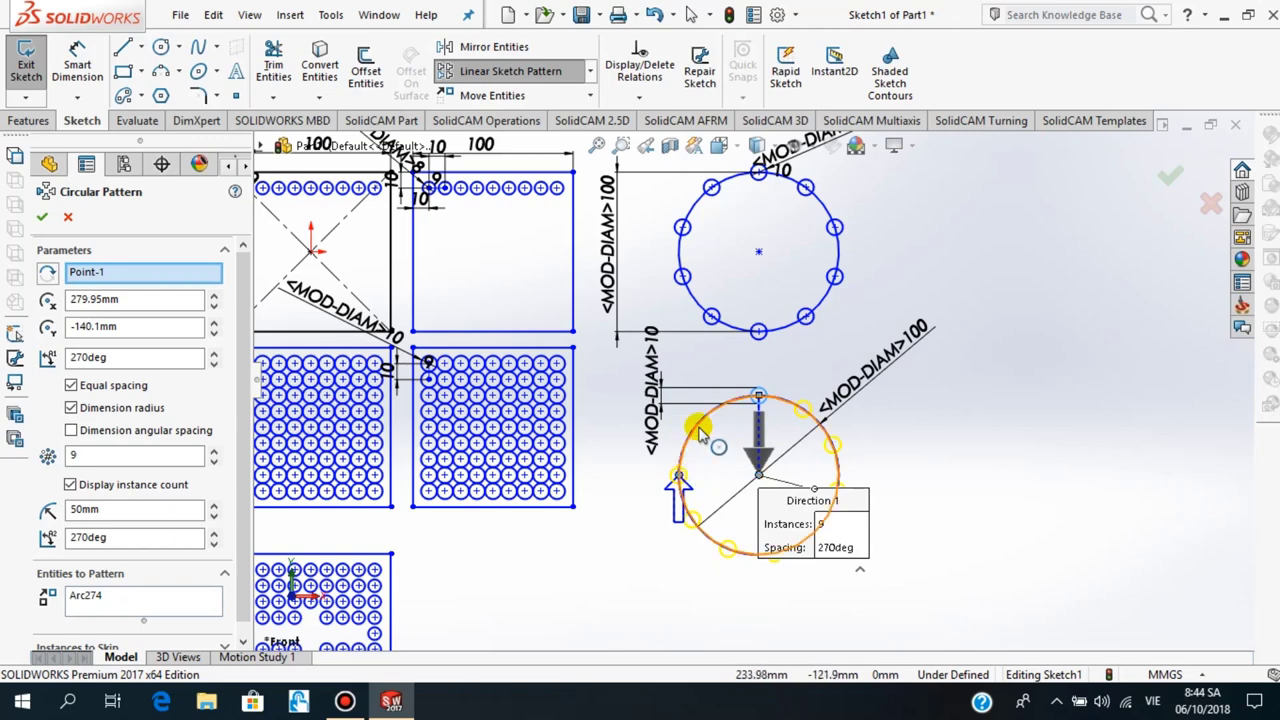
# Set the pattern angle to 180° with 10 instances and accept the pattern
pyautogui.click(114, 357)
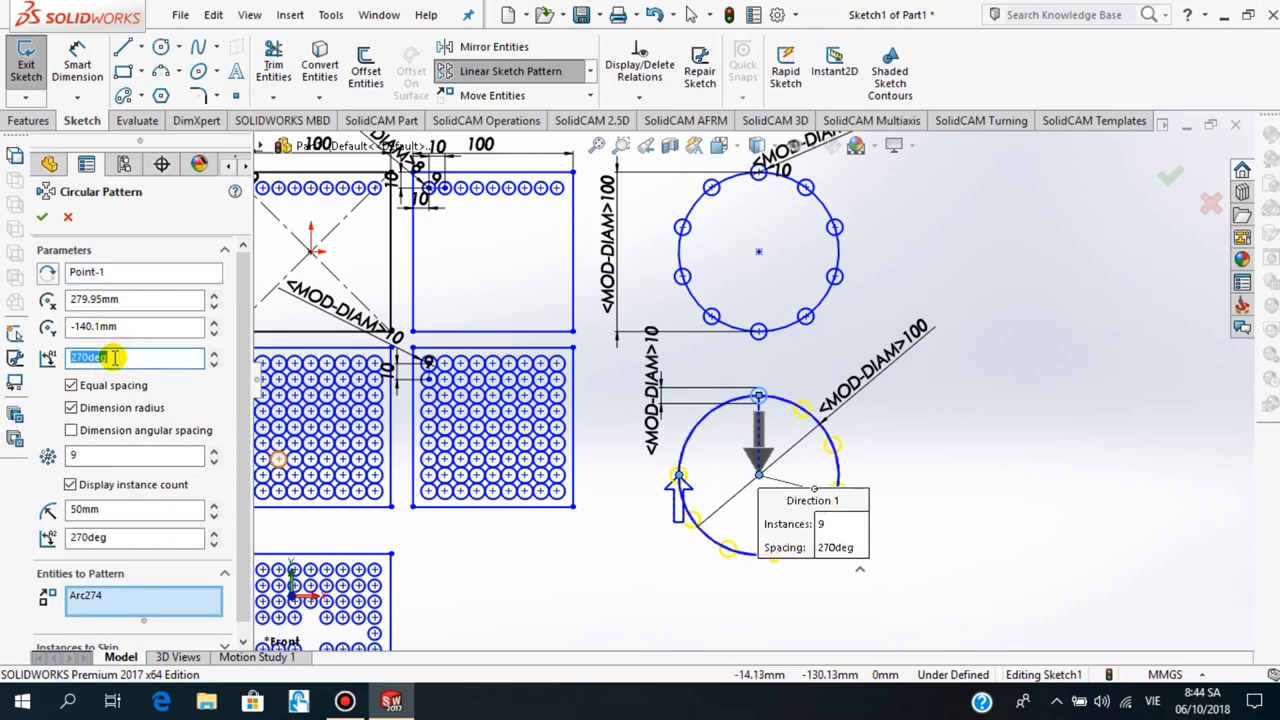
pyautogui.write('90')
pyautogui.press('Return')
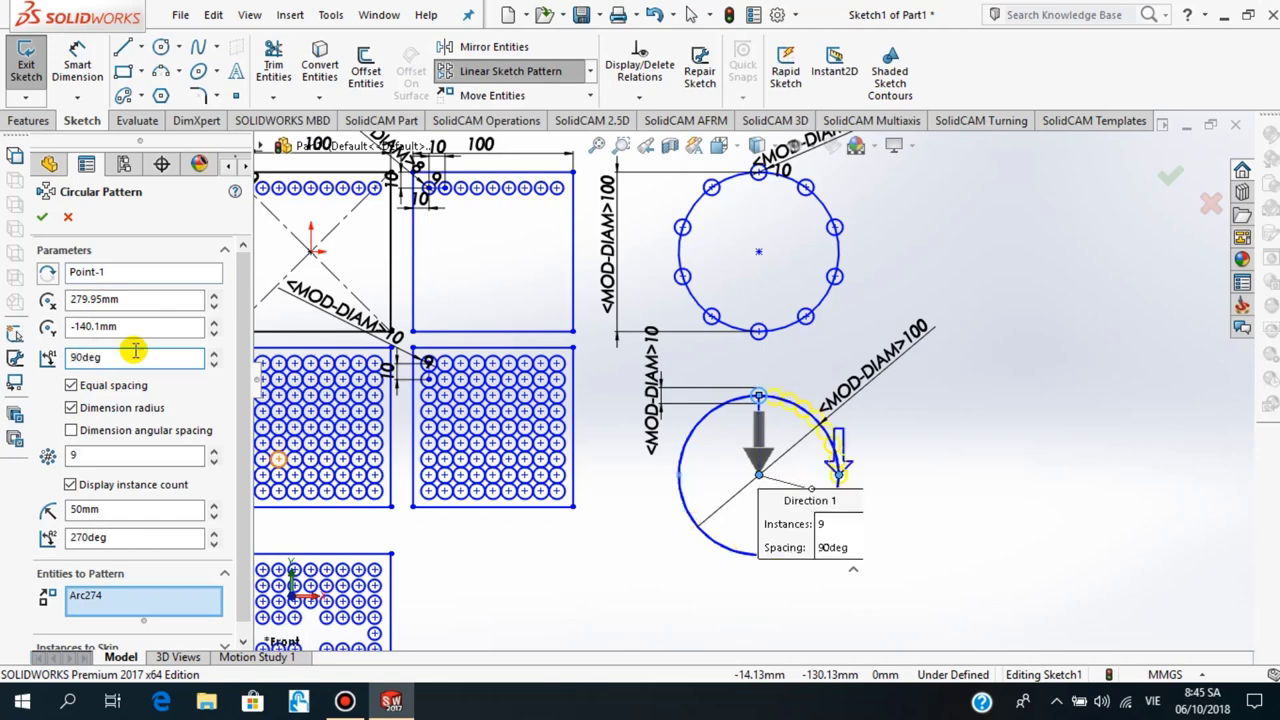
pyautogui.scroll(-2, 837, 486)
pyautogui.write('18')
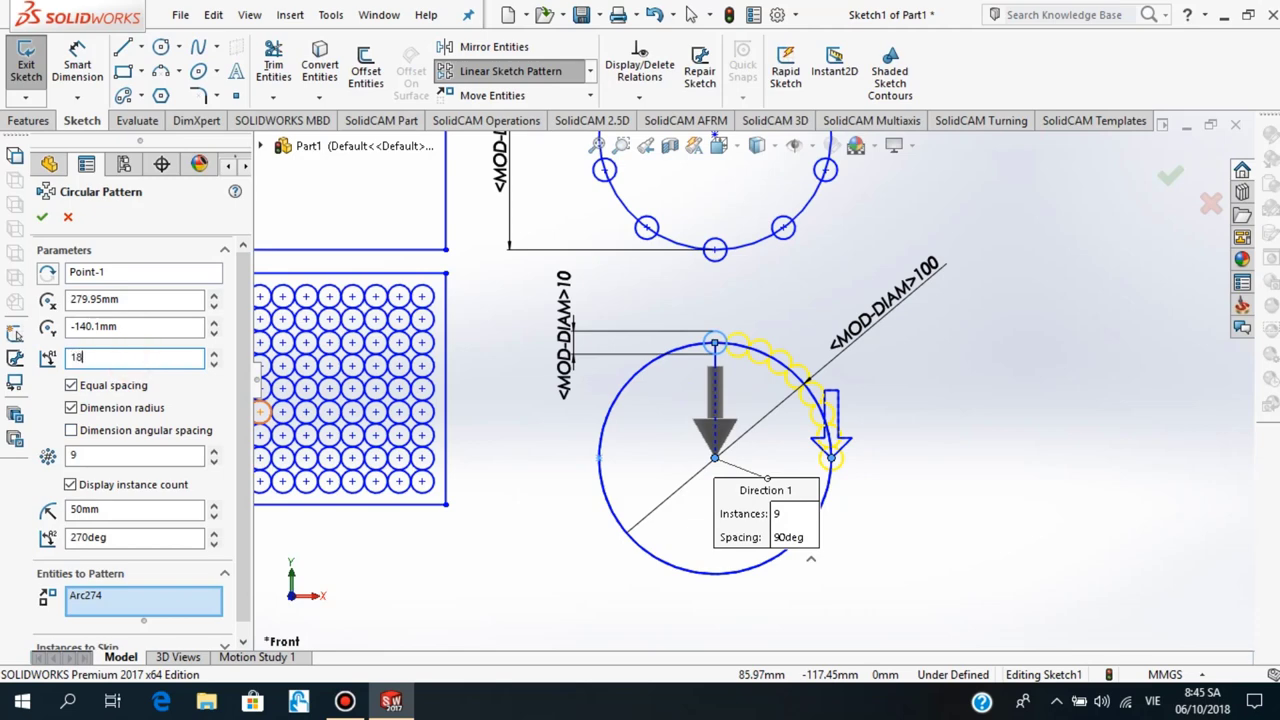
pyautogui.write('0')
pyautogui.press('Return')
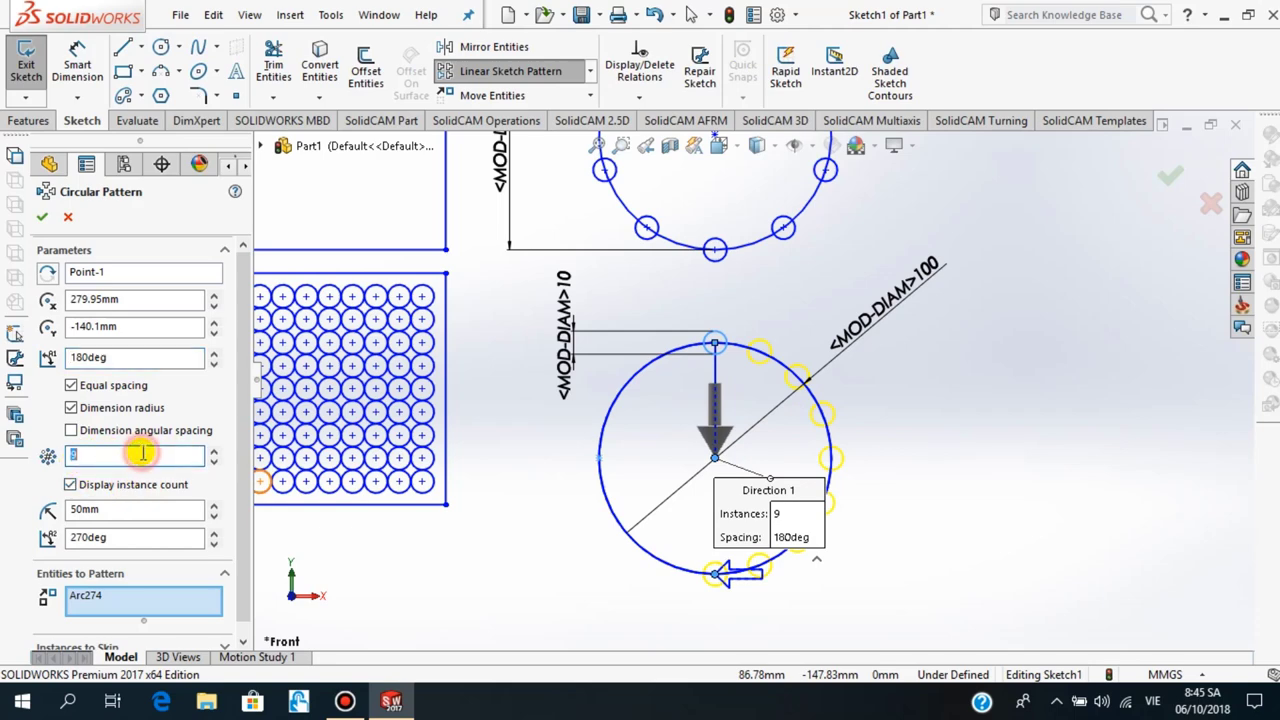
pyautogui.write('10')
pyautogui.press('Return')
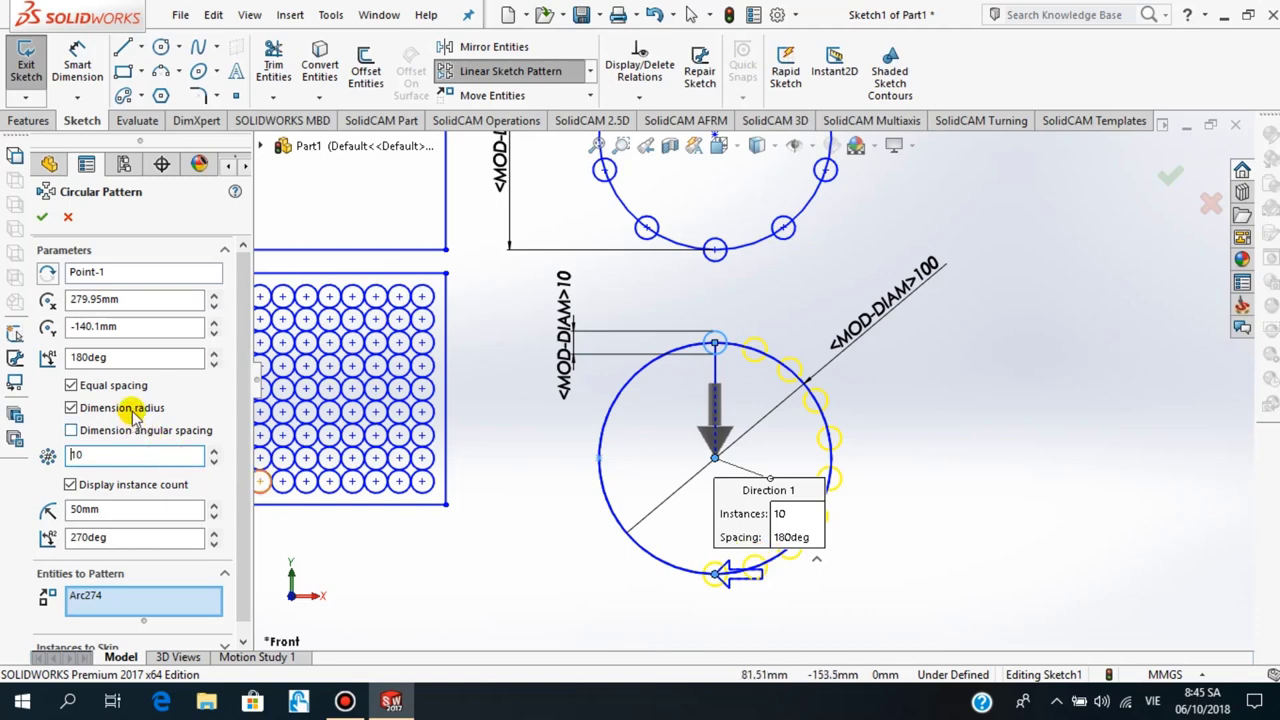
pyautogui.click(43, 216)
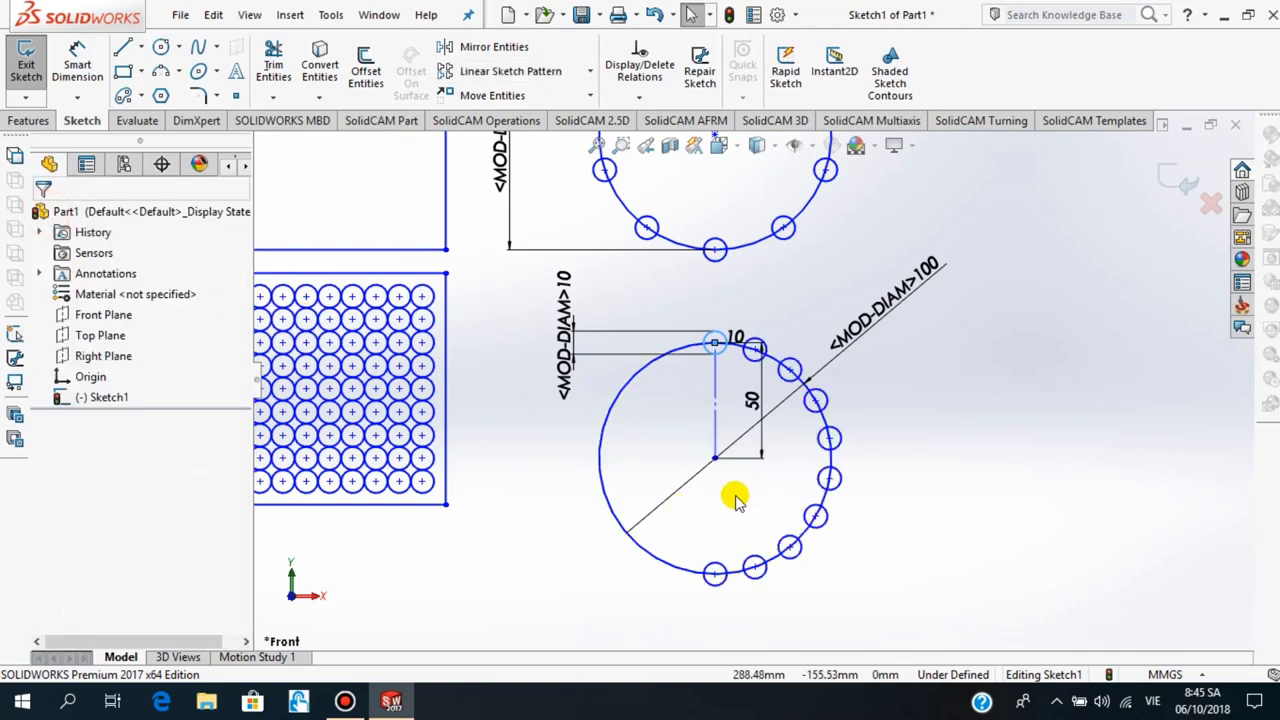
# Draw a third large circle below the others, with a small circle centred on its top point
pyautogui.scroll(-2, 732, 448)
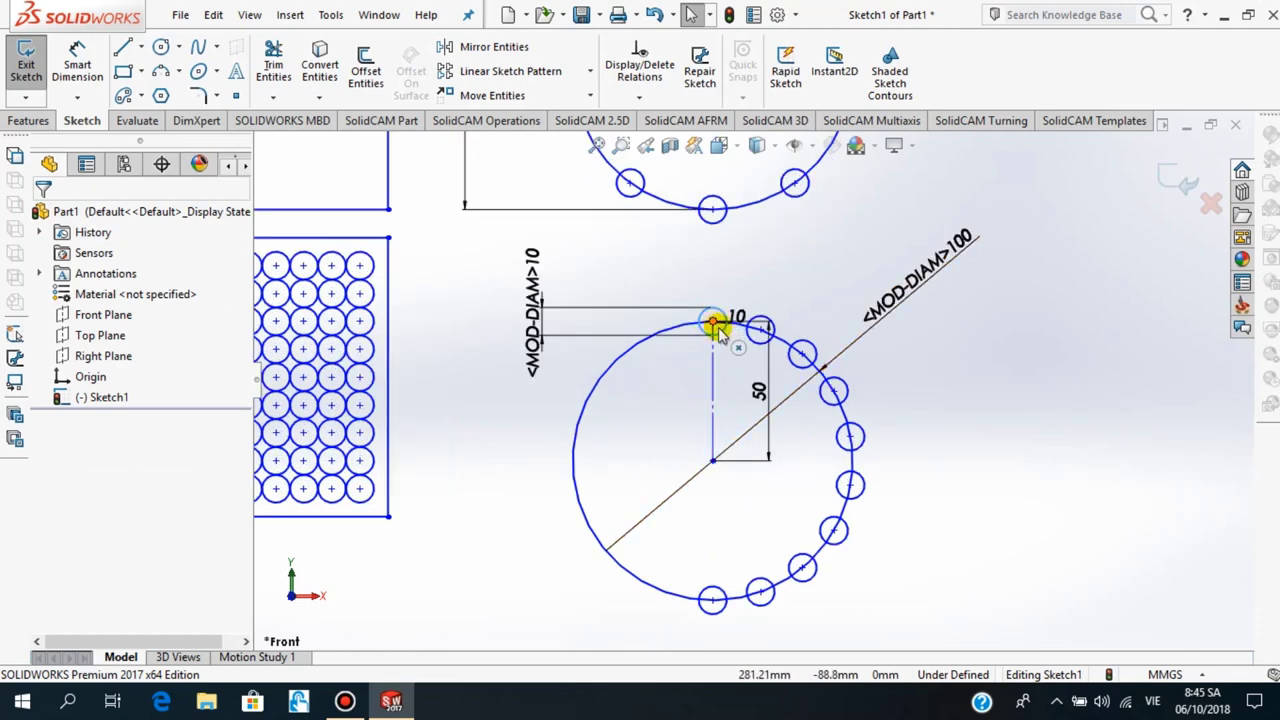
pyautogui.scroll(3, 830, 440)
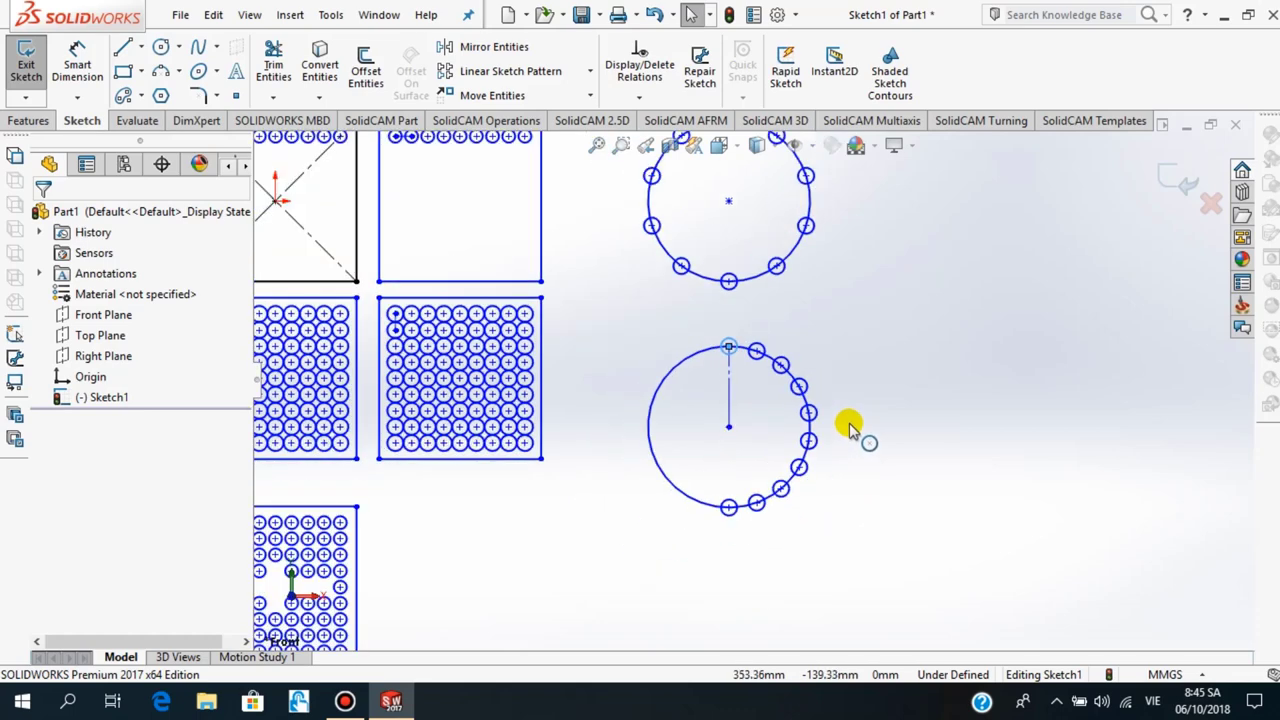
pyautogui.scroll(1, 855, 410)
pyautogui.scroll(1, 863, 377)
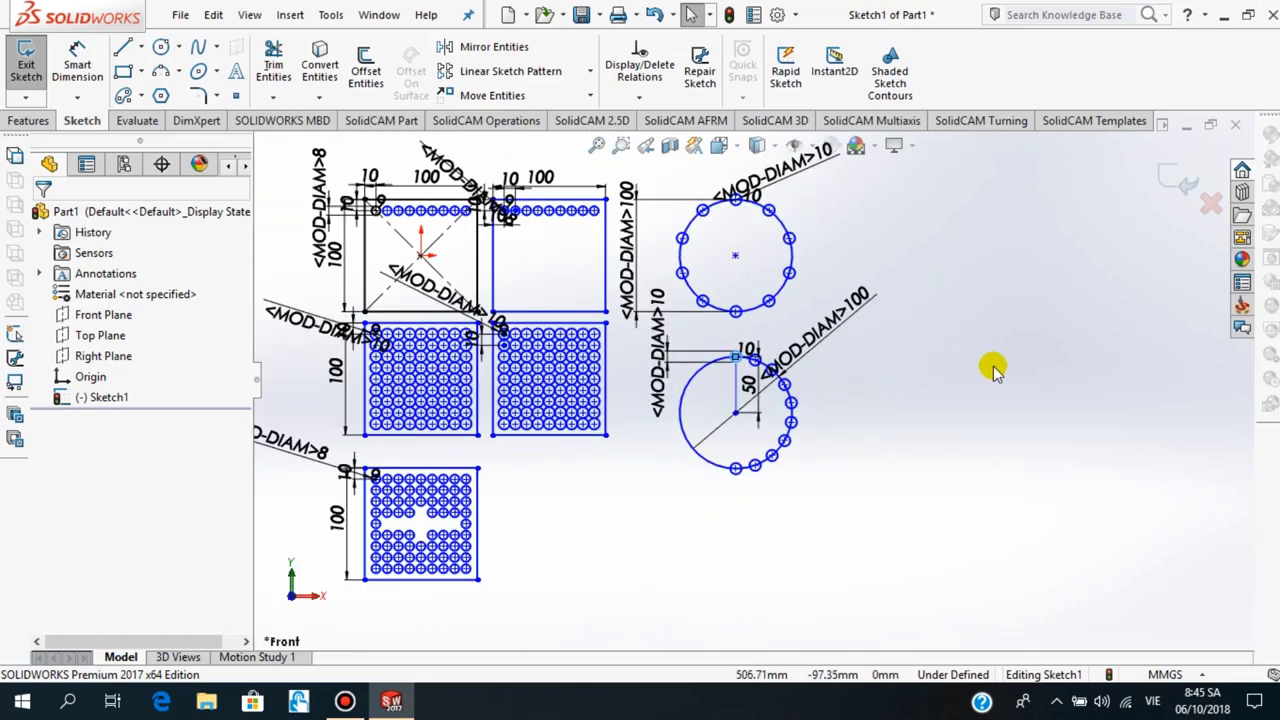
pyautogui.scroll(-1, 995, 370)
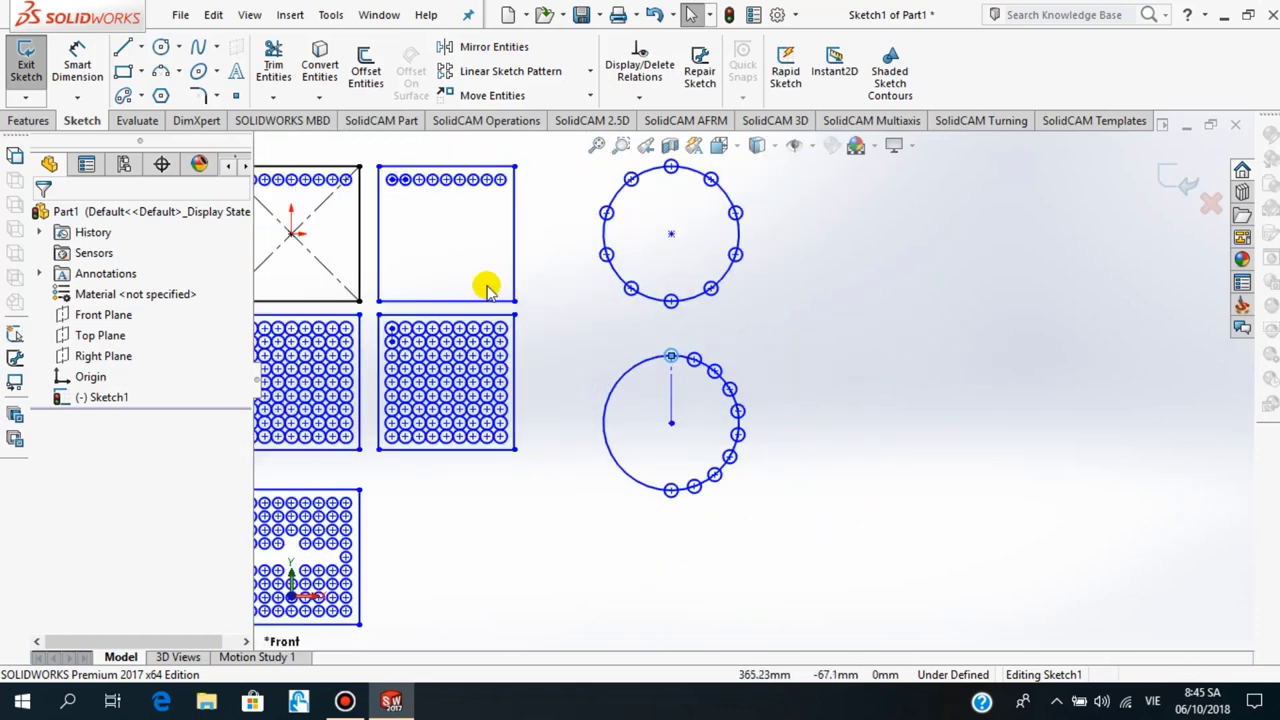
pyautogui.click(160, 52)
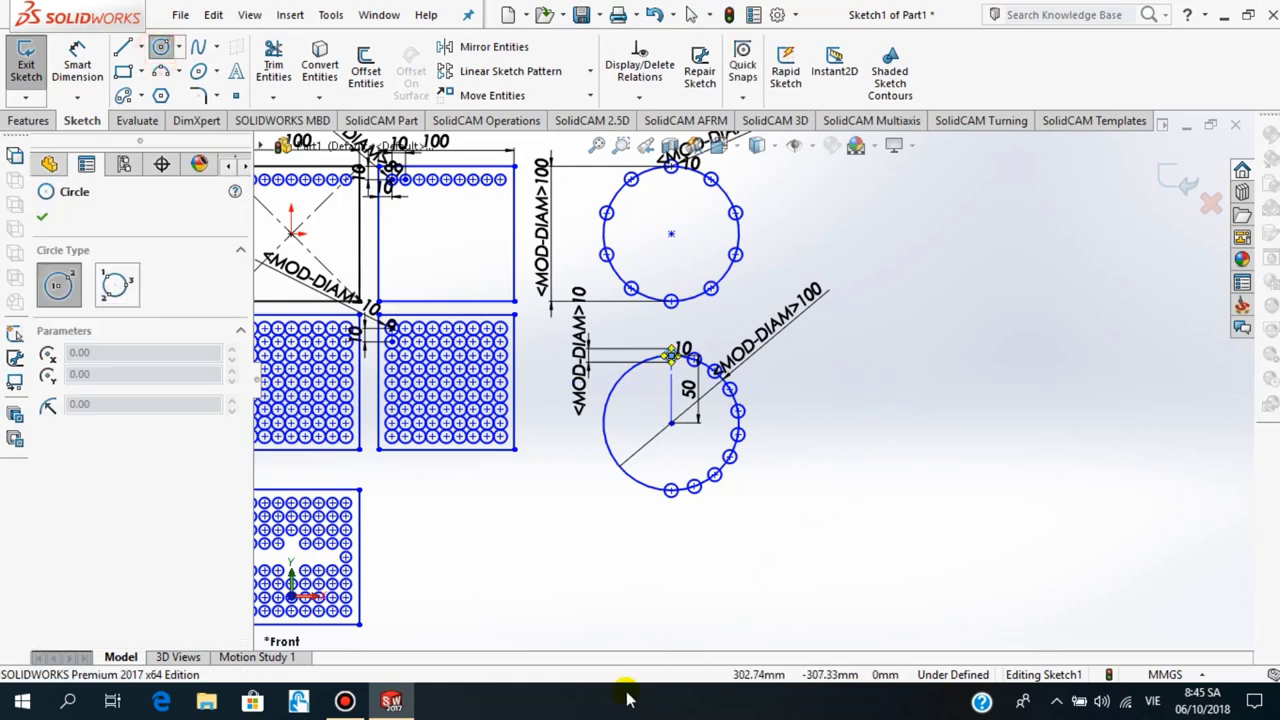
pyautogui.scroll(1, 652, 628)
pyautogui.press('z')
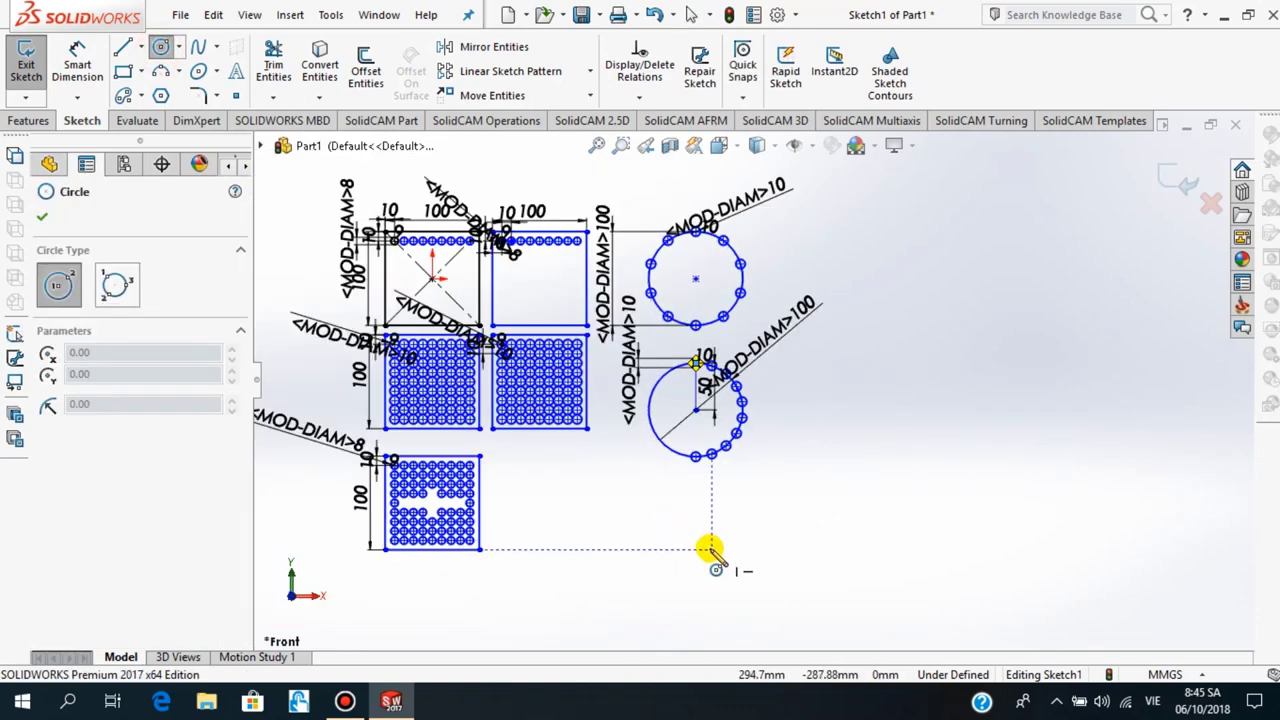
pyautogui.click(711, 549)
pyautogui.click(728, 485)
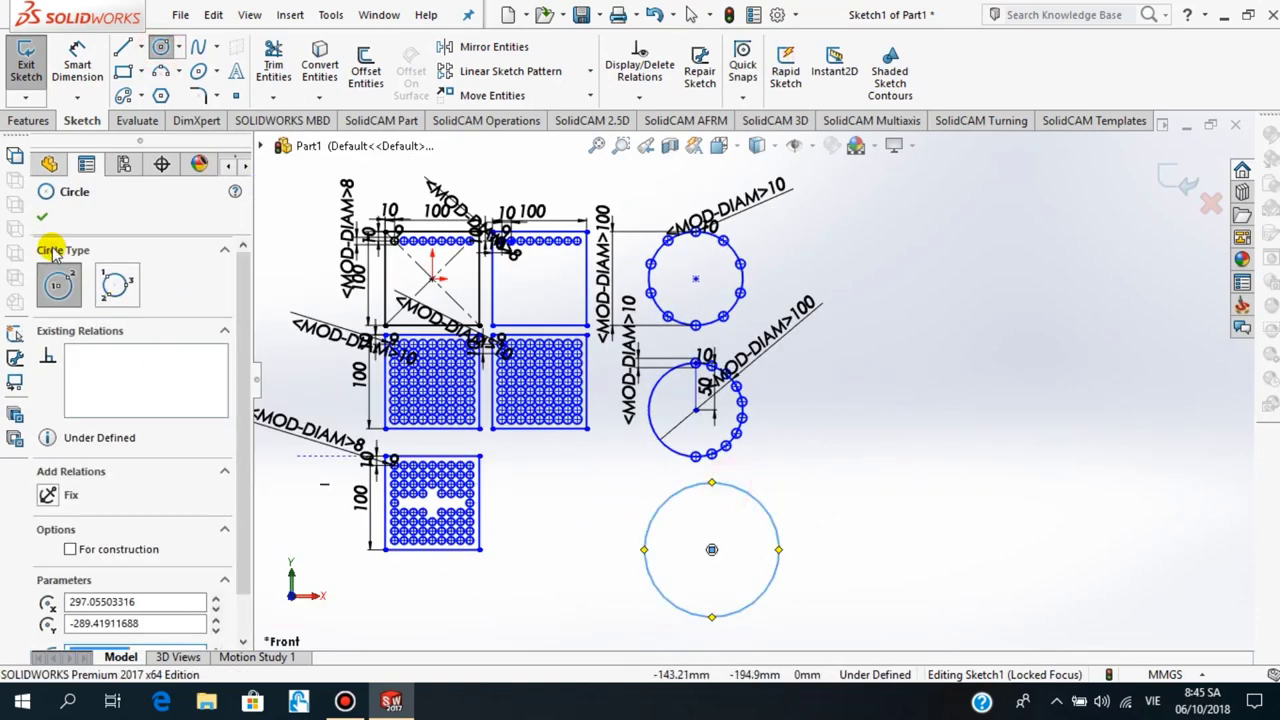
pyautogui.click(713, 485)
pyautogui.click(711, 468)
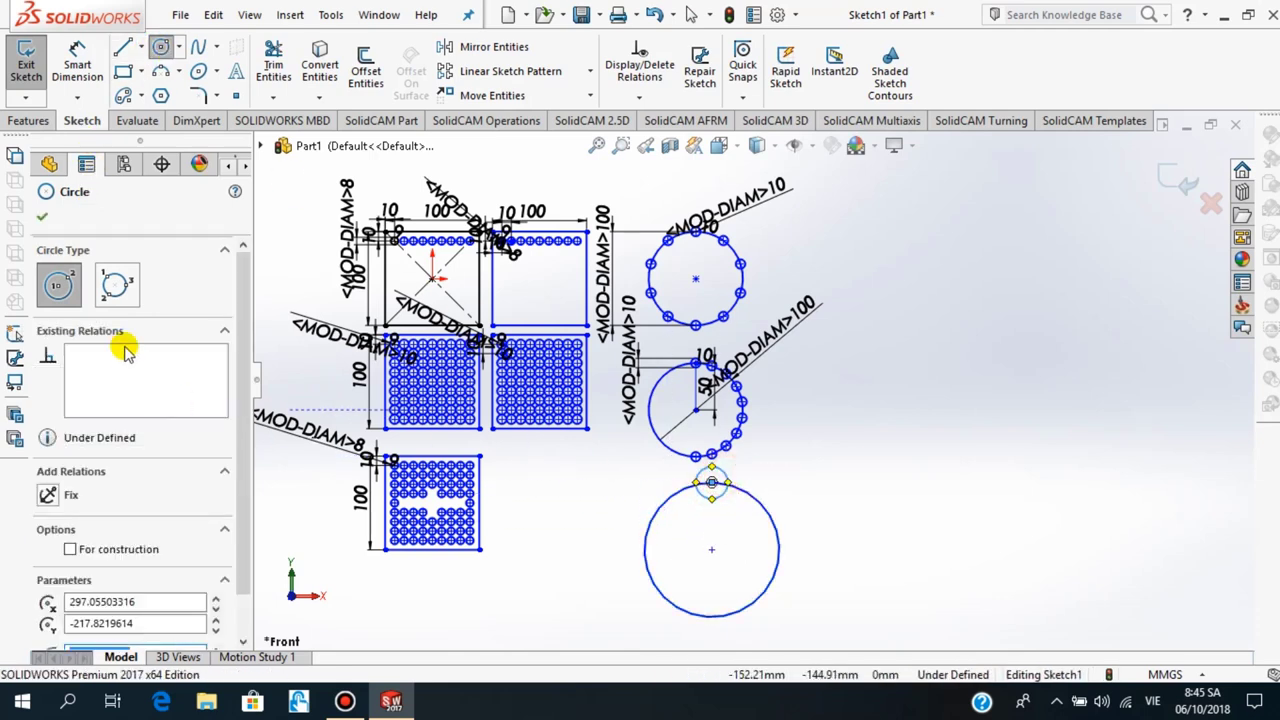
pyautogui.click(44, 228)
# Dimension the small circle at 10 mm and the large circle at 100 mm diameter
pyautogui.click(77, 65)
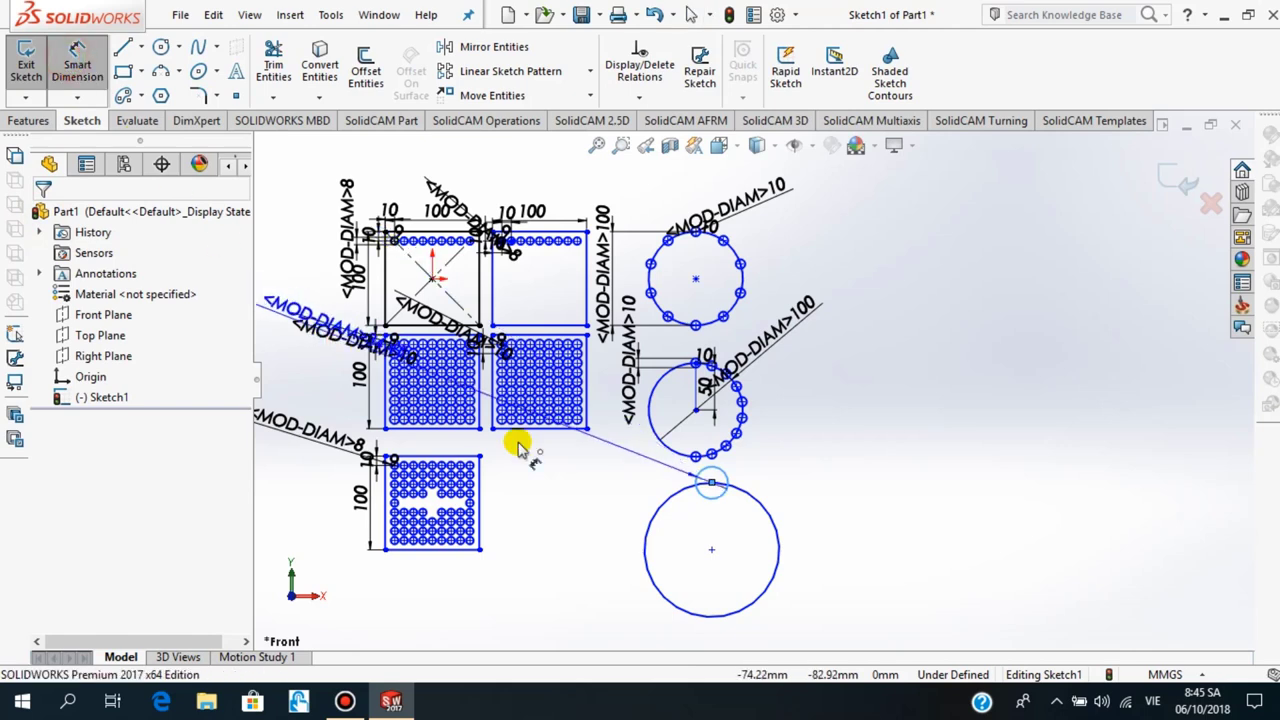
pyautogui.click(697, 480)
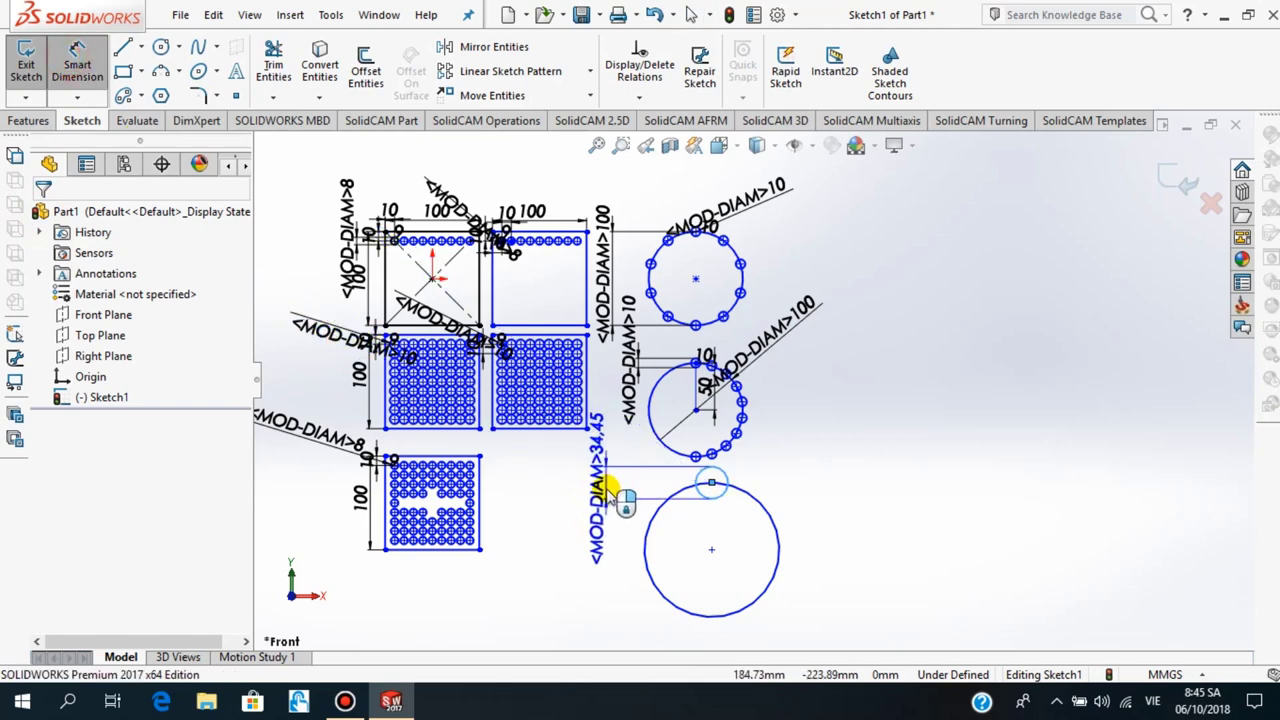
pyautogui.click(607, 503)
pyautogui.write('10')
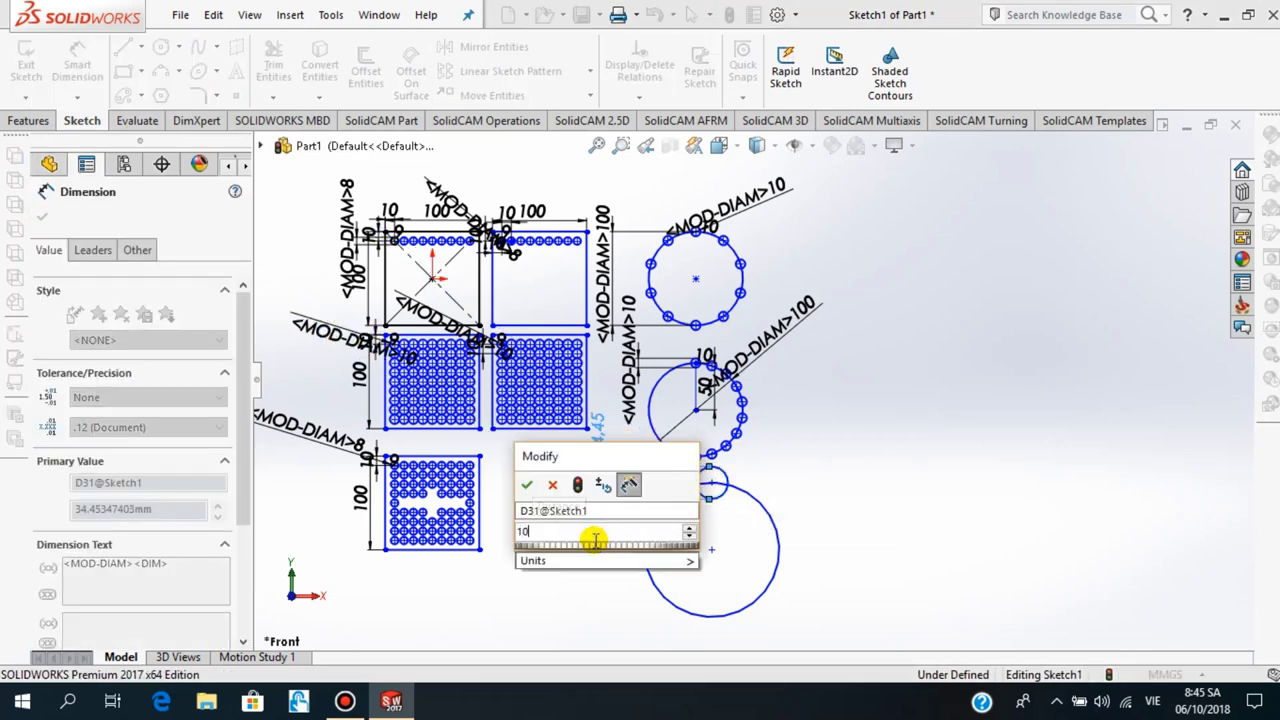
pyautogui.press('Return')
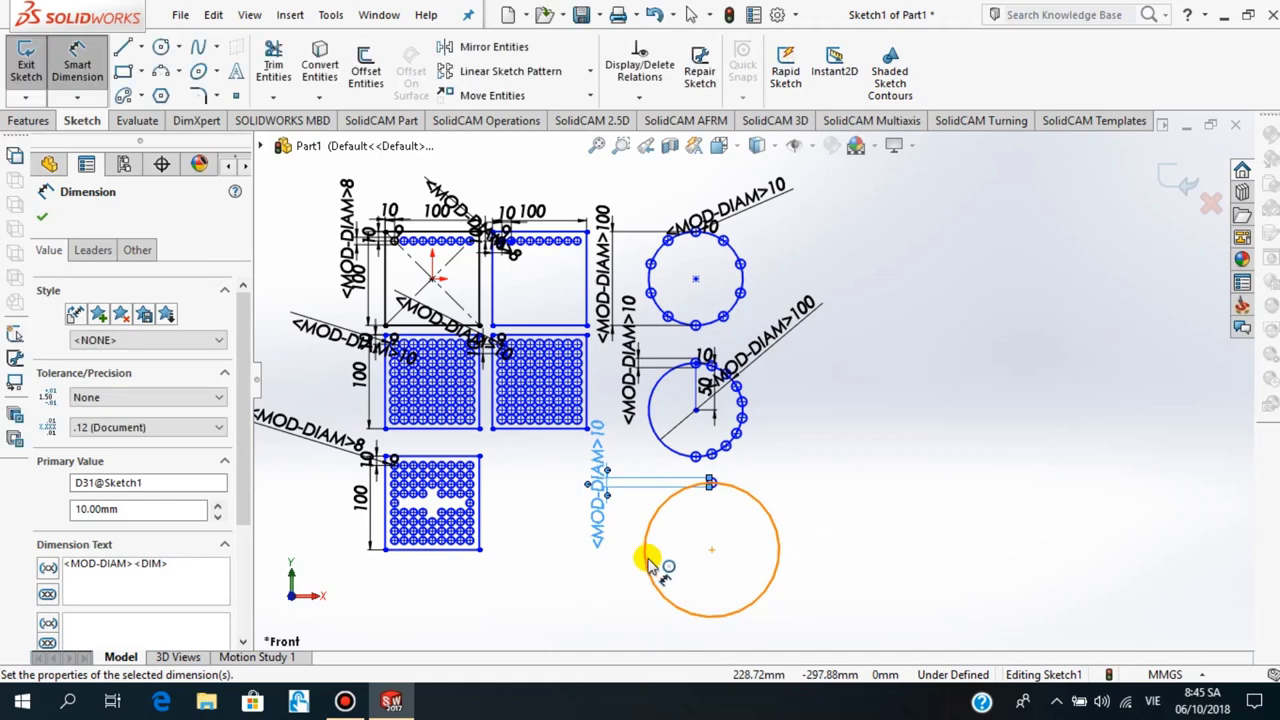
pyautogui.click(648, 565)
pyautogui.click(607, 586)
pyautogui.write('10')
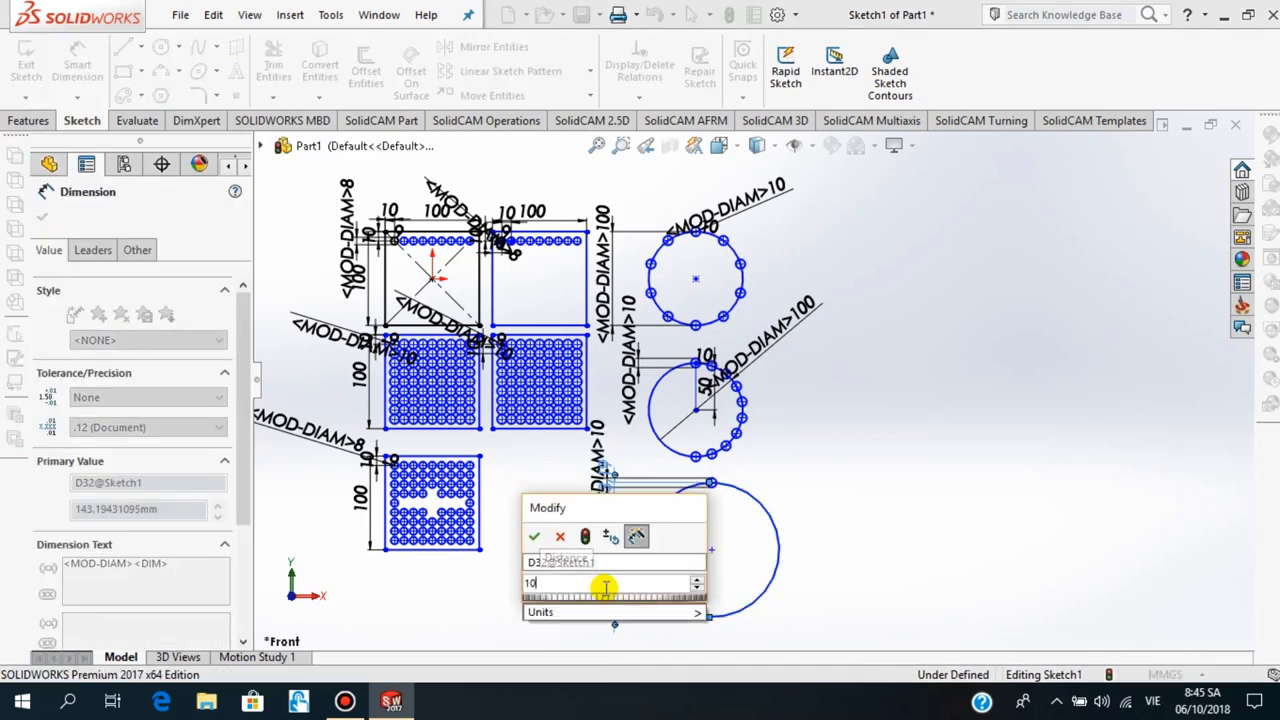
pyautogui.write('0')
pyautogui.press('Return')
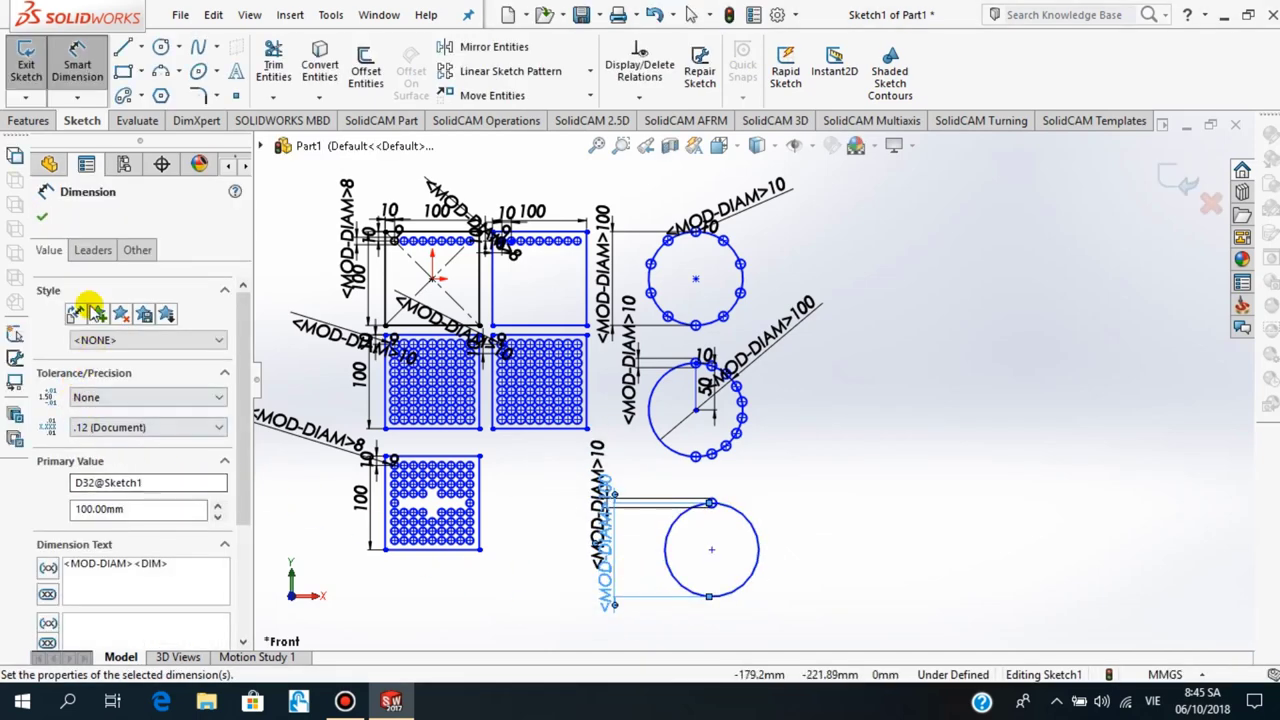
pyautogui.click(42, 216)
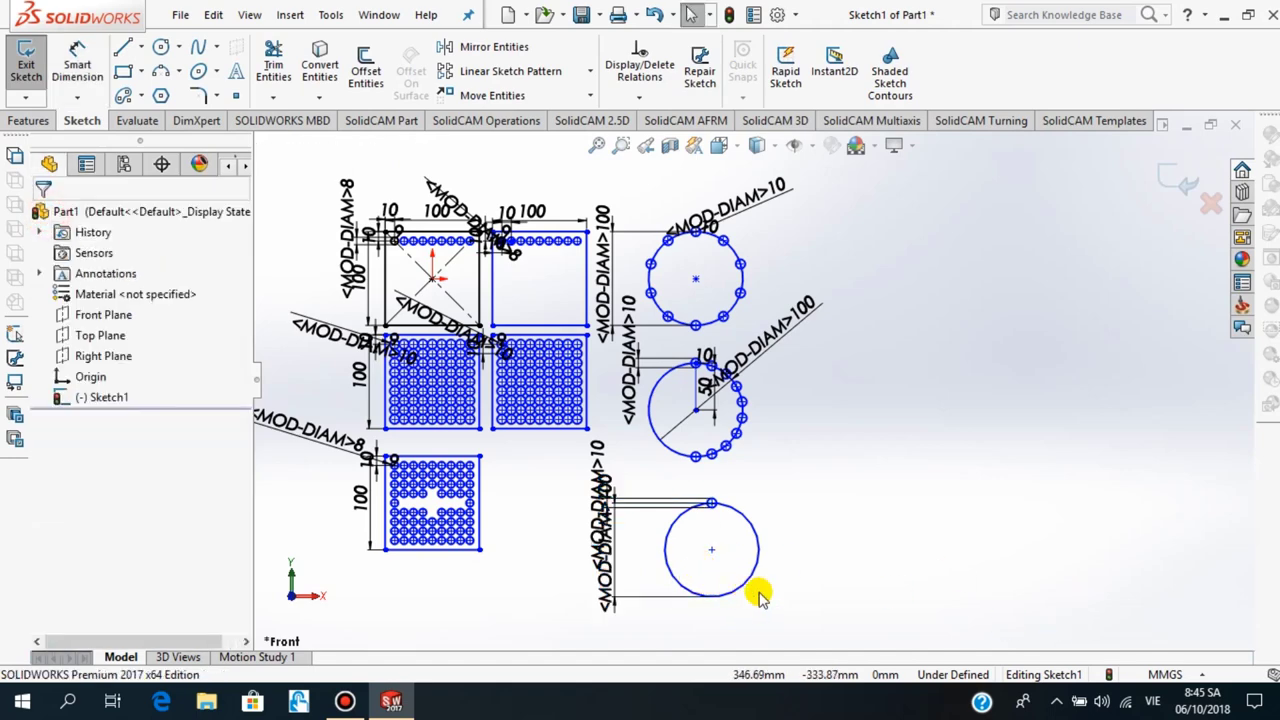
pyautogui.scroll(-2, 758, 595)
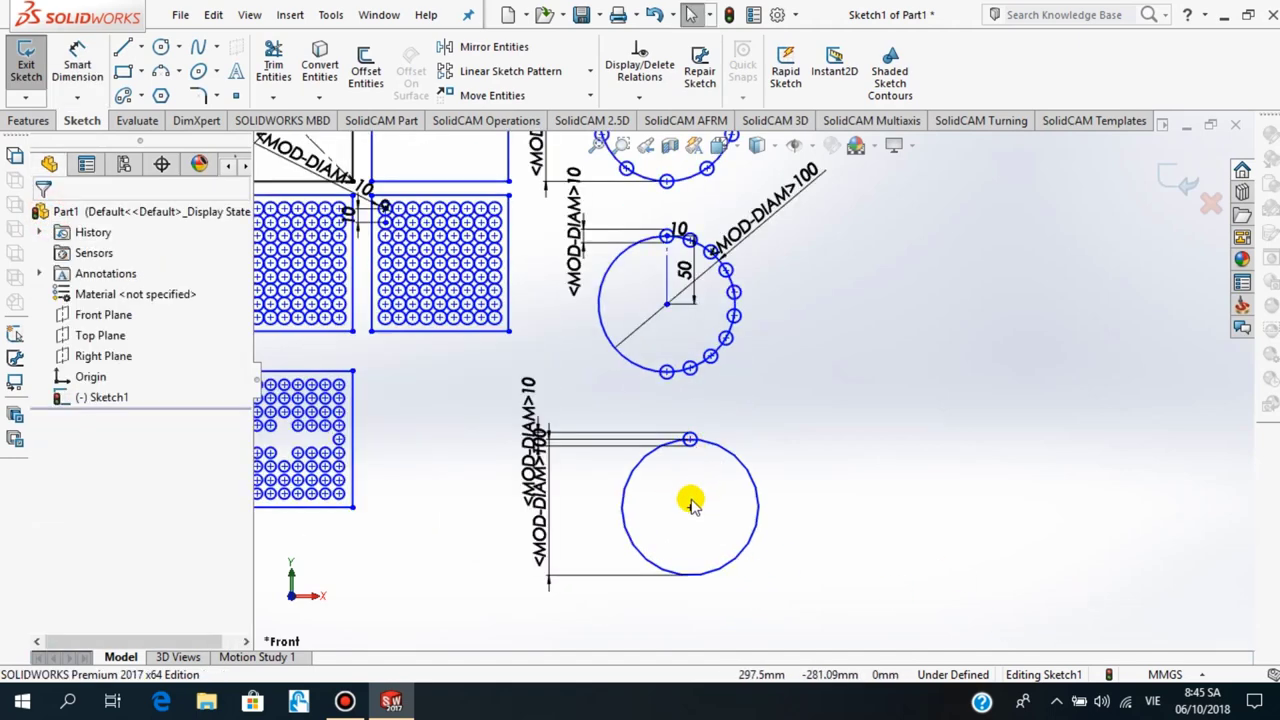
# Circular-pattern the small circle ten times around the third circle's centre at 36° spacing
pyautogui.click(590, 71)
pyautogui.click(500, 117)
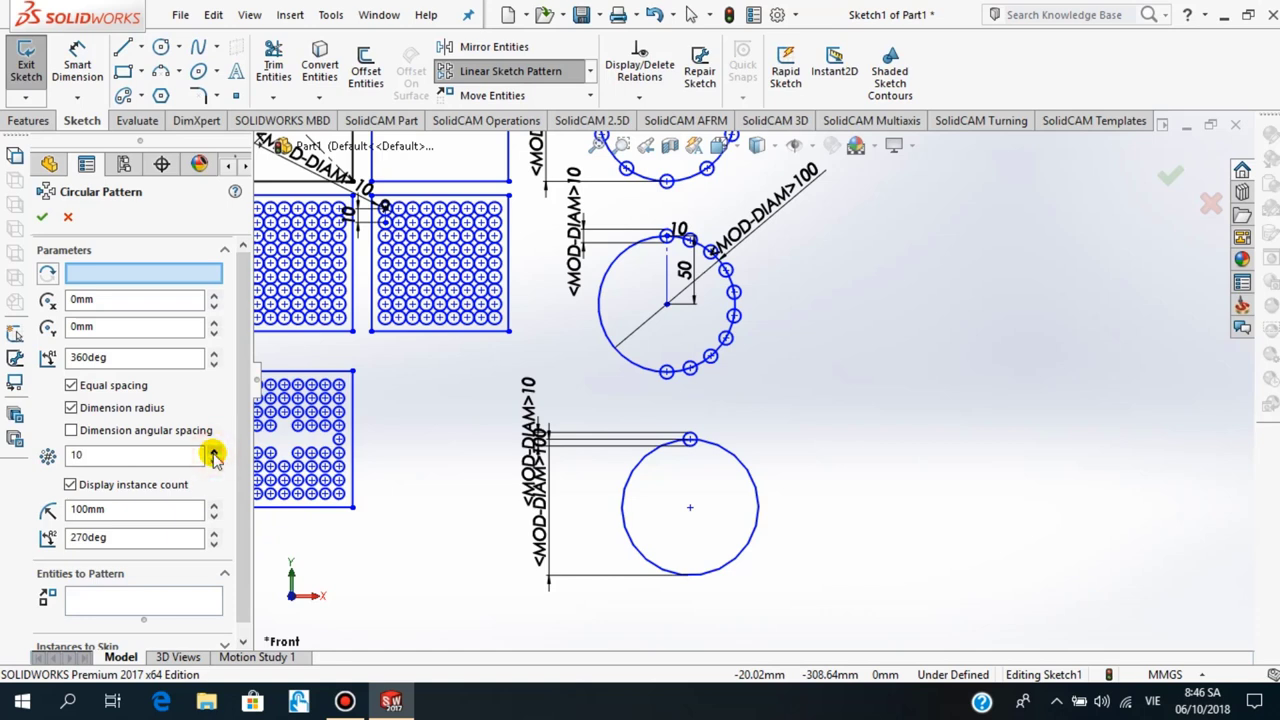
pyautogui.click(143, 272)
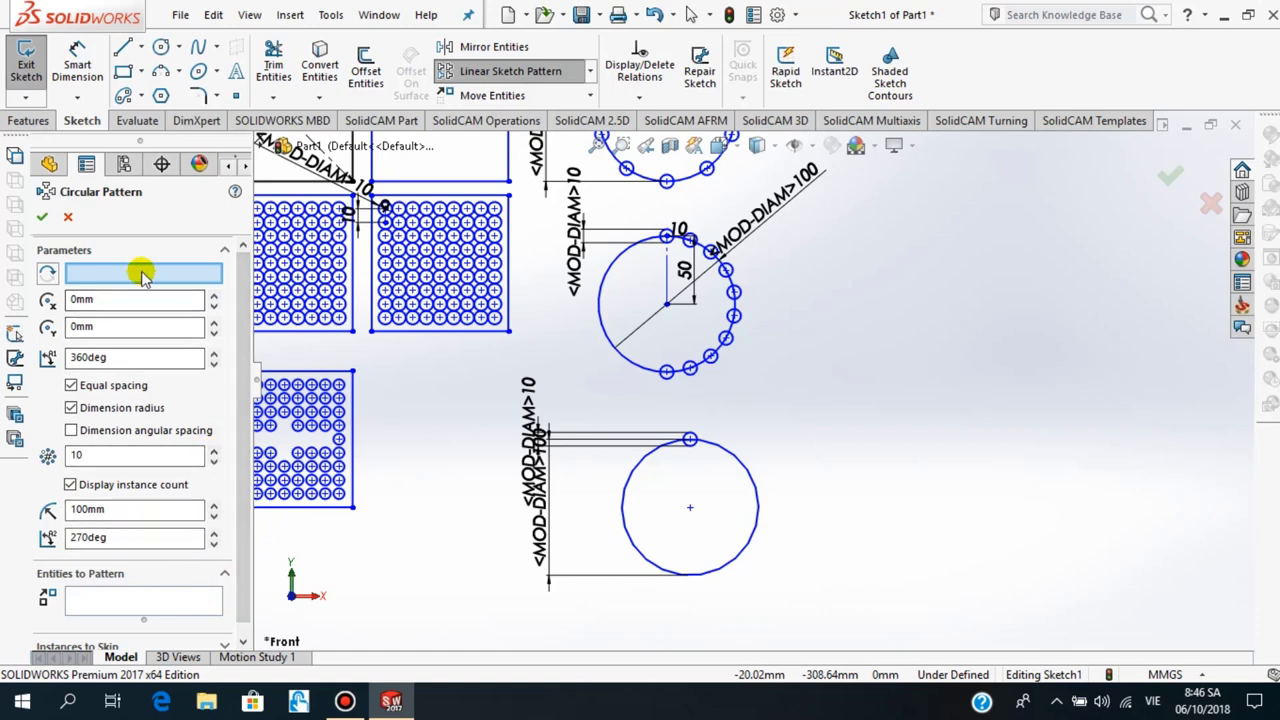
pyautogui.click(690, 510)
pyautogui.click(690, 441)
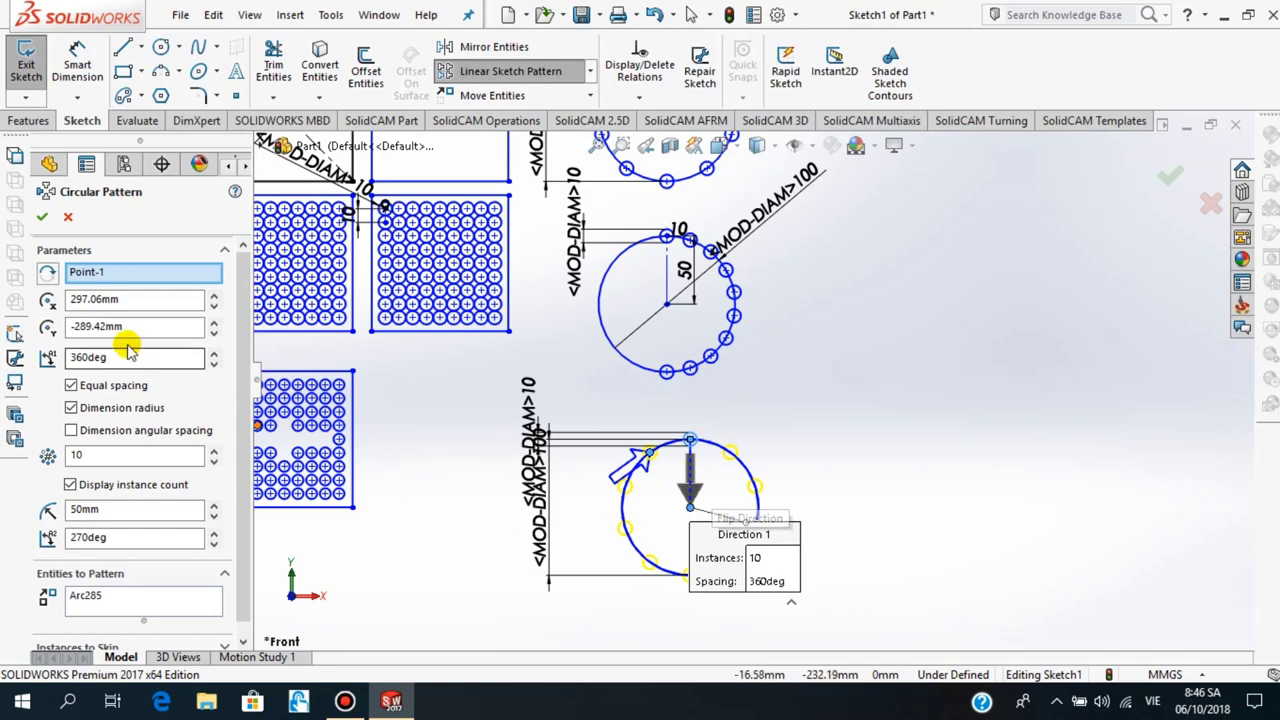
pyautogui.click(70, 430)
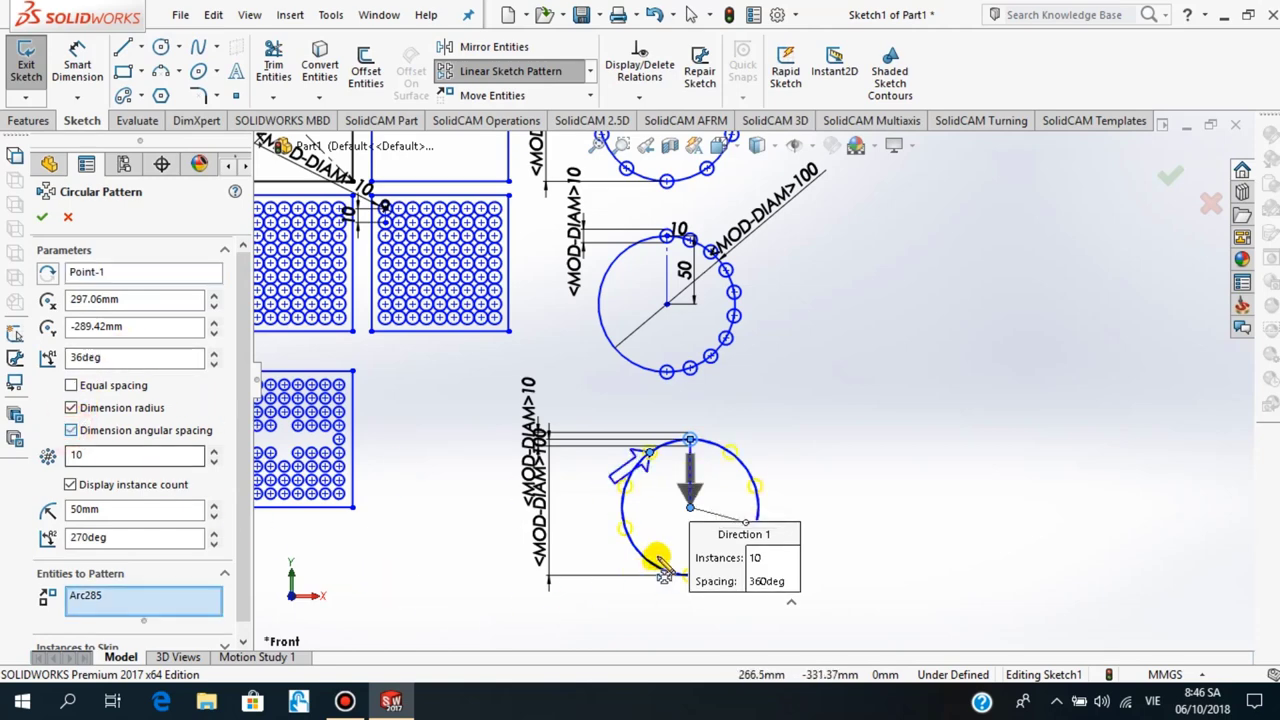
pyautogui.click(41, 217)
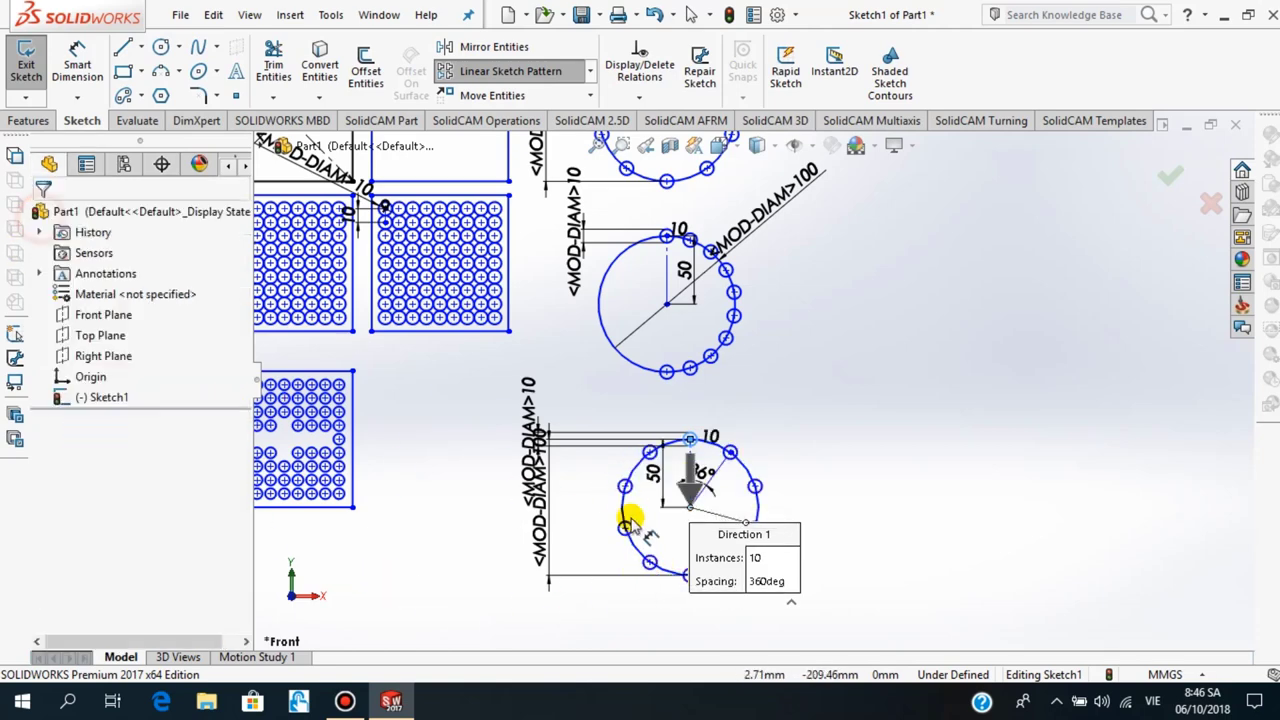
pyautogui.scroll(-1, 703, 545)
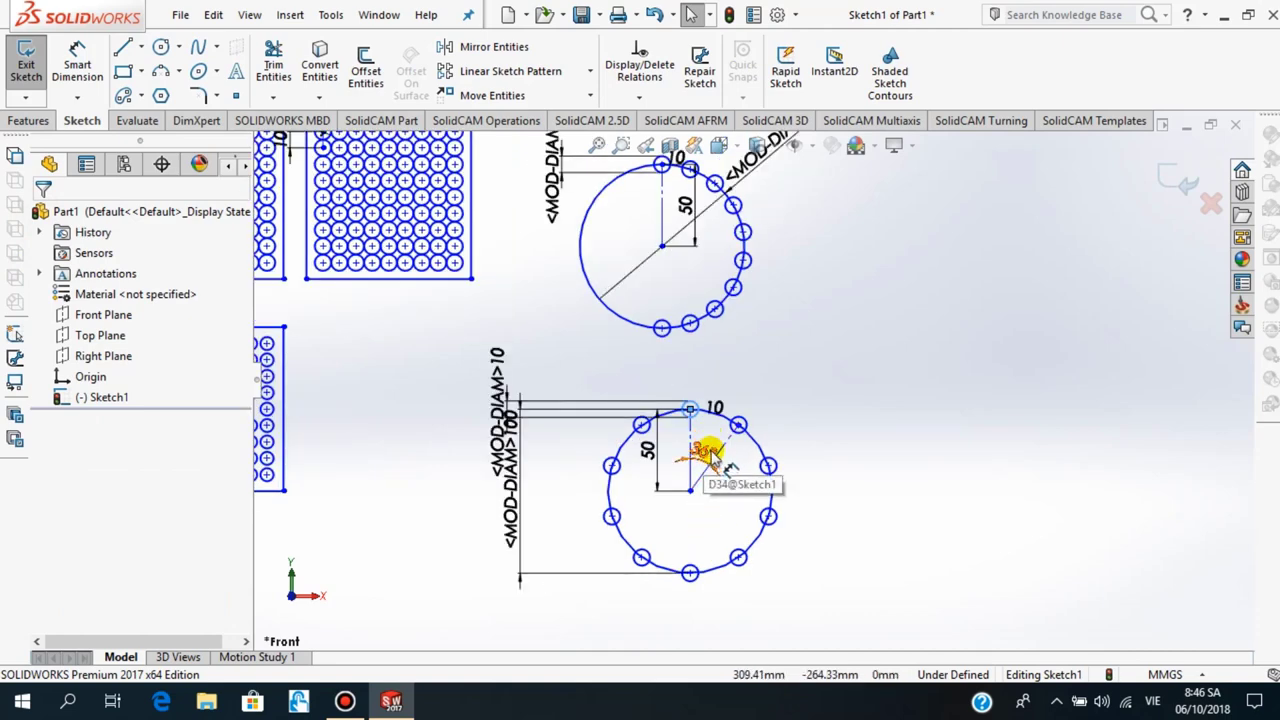
# Draw a new circle right of the top ringed circle, with a small circle on its top point
pyautogui.scroll(3, 780, 420)
pyautogui.scroll(-1, 860, 260)
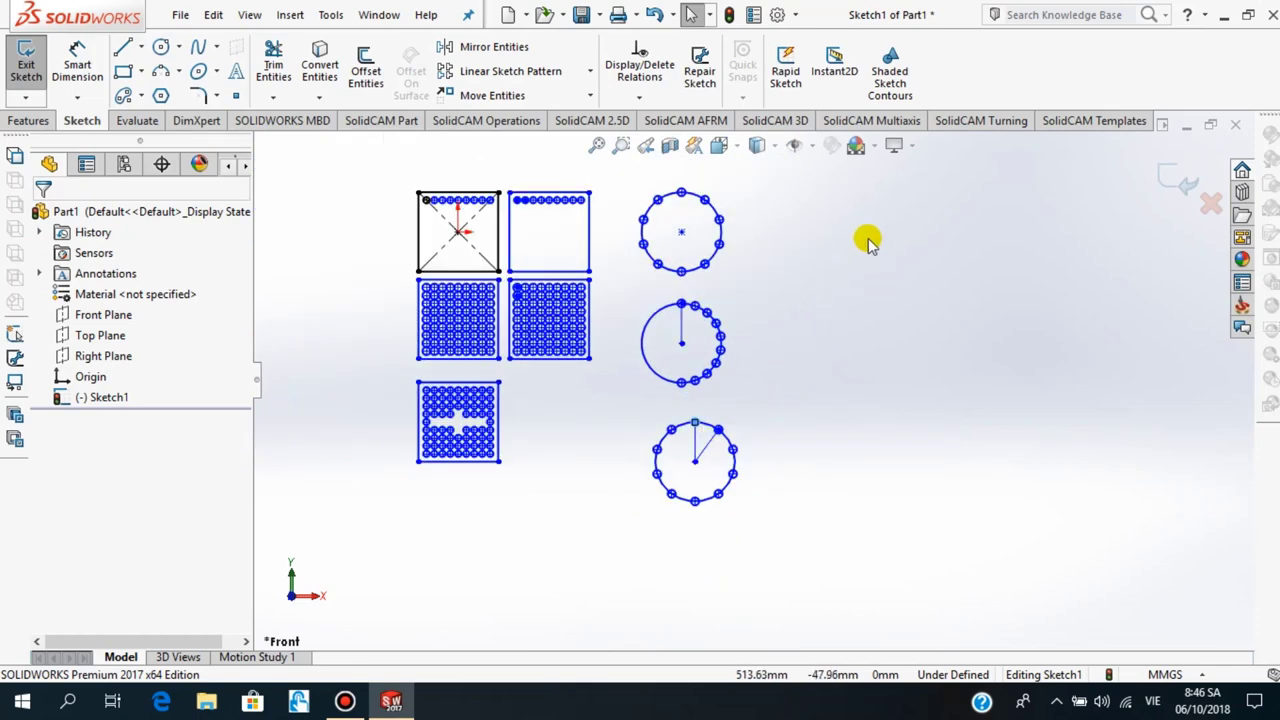
pyautogui.scroll(-1, 818, 395)
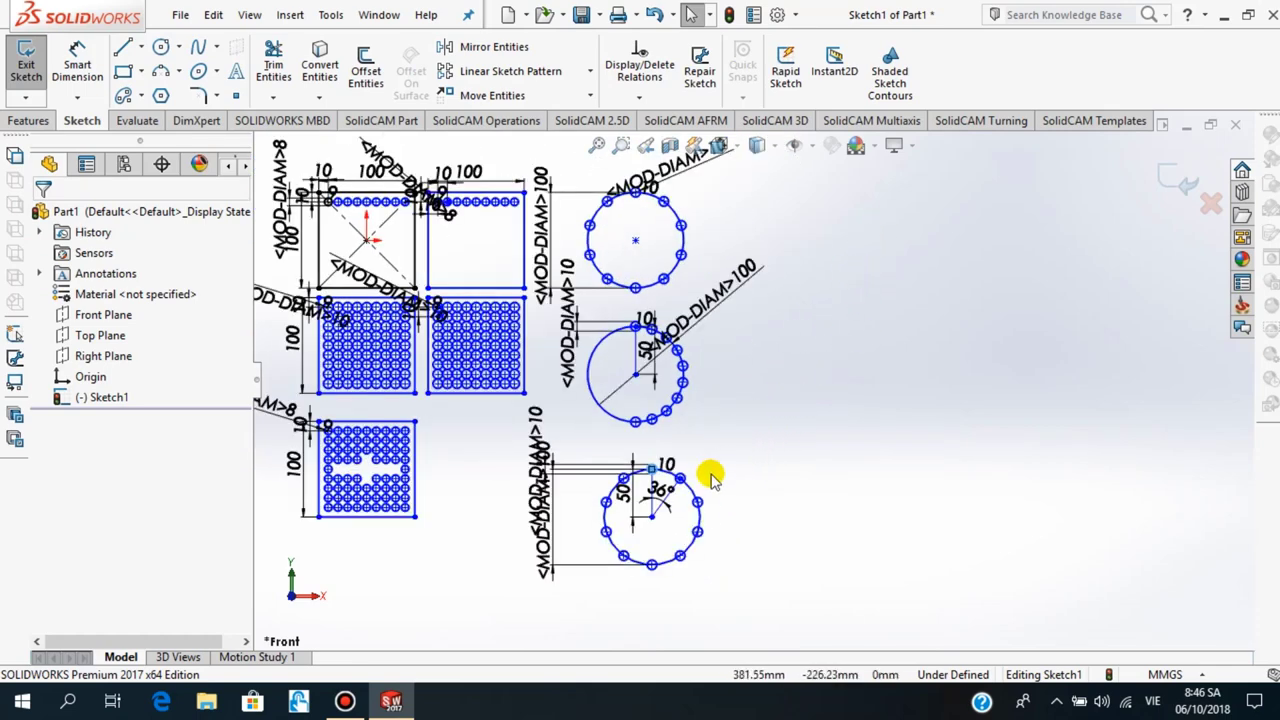
pyautogui.scroll(-1, 835, 215)
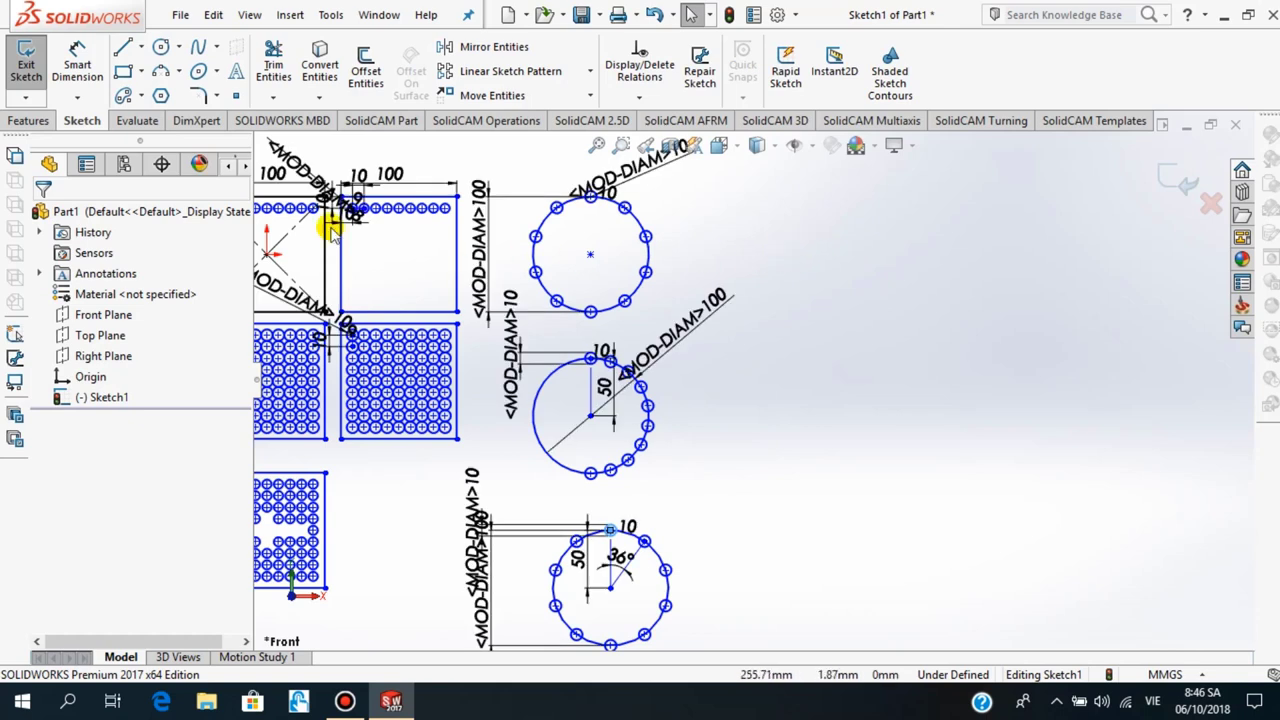
pyautogui.click(159, 50)
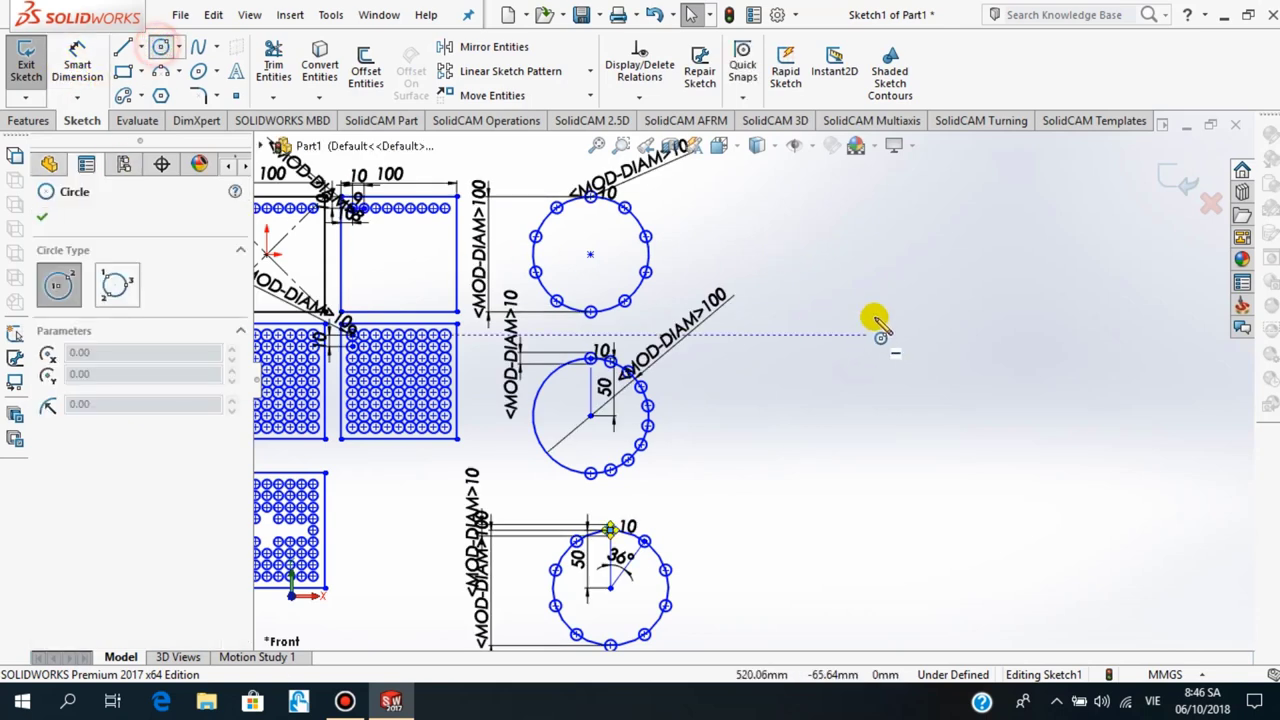
pyautogui.click(812, 254)
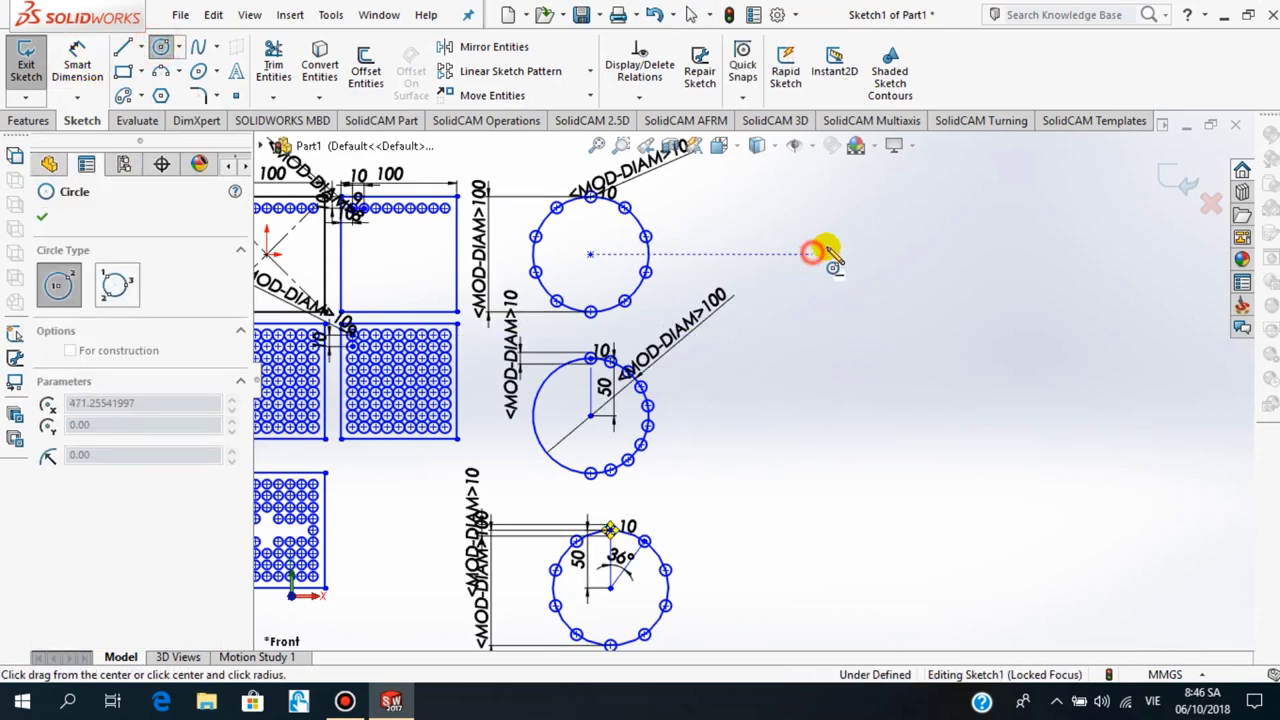
pyautogui.click(861, 206)
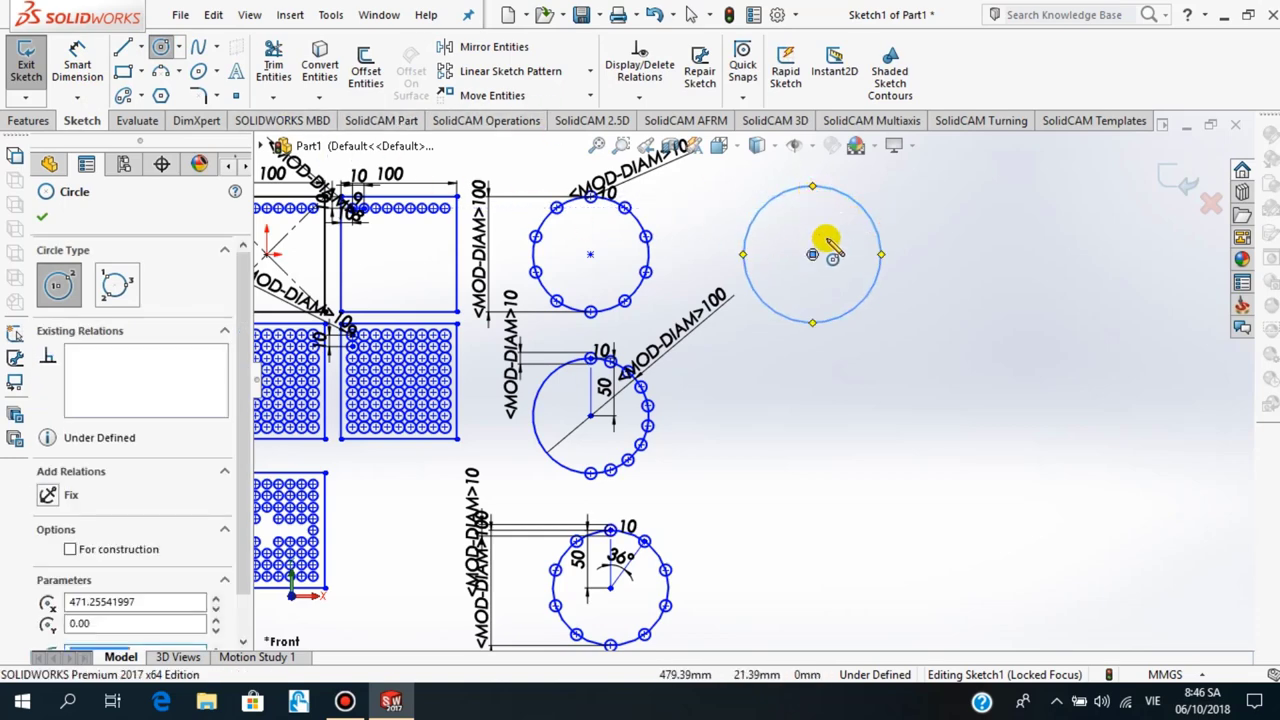
pyautogui.click(812, 187)
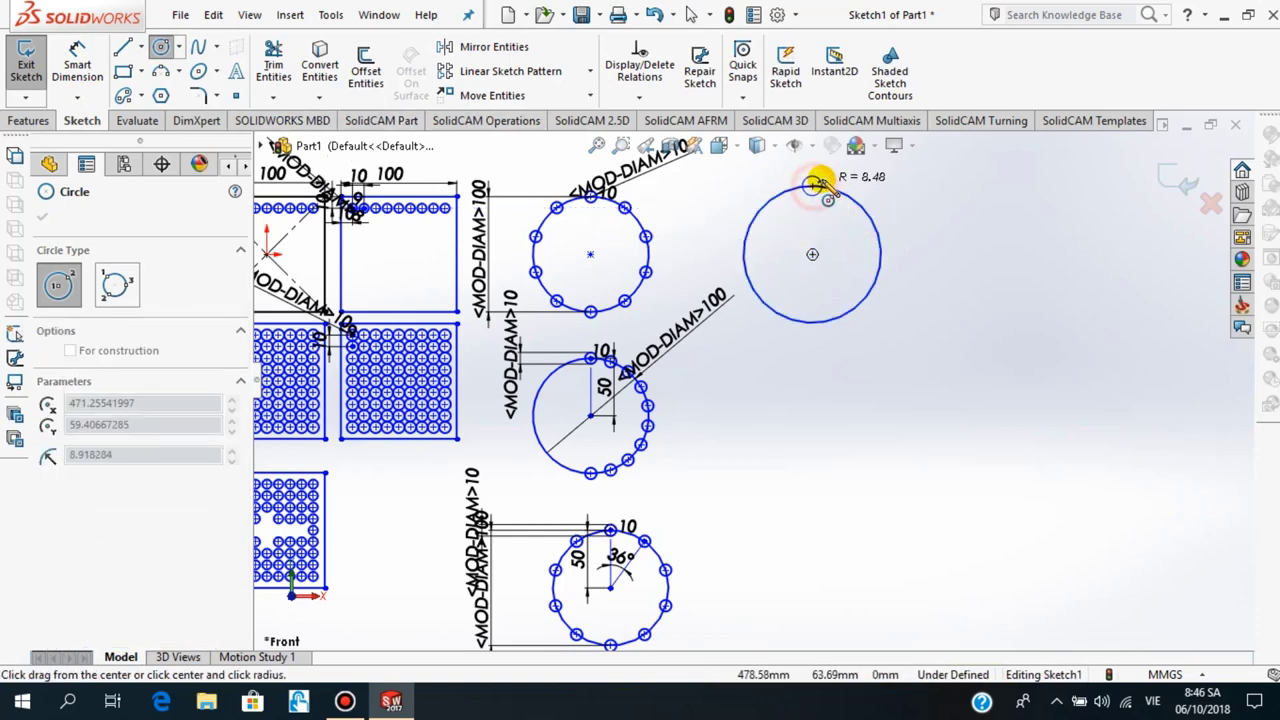
pyautogui.click(44, 222)
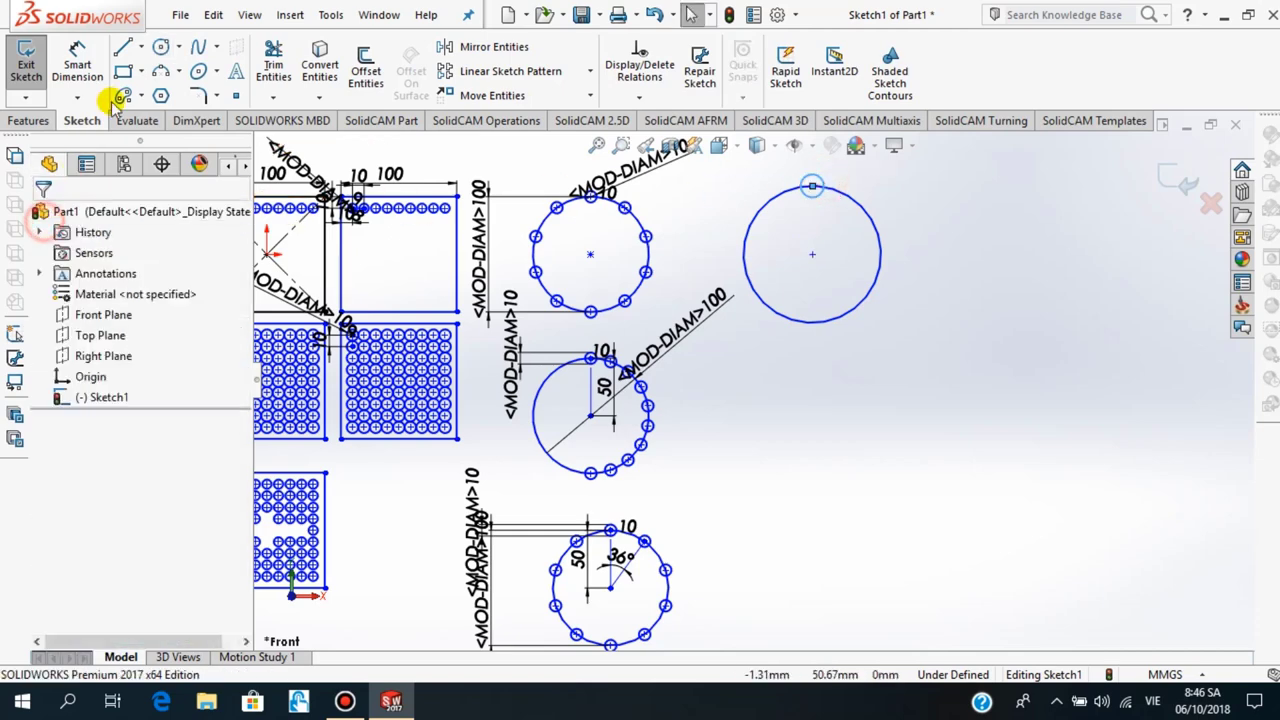
# Dimension the small circle at 10 mm and the new circle at 100 mm diameter
pyautogui.click(77, 65)
pyautogui.click(757, 242)
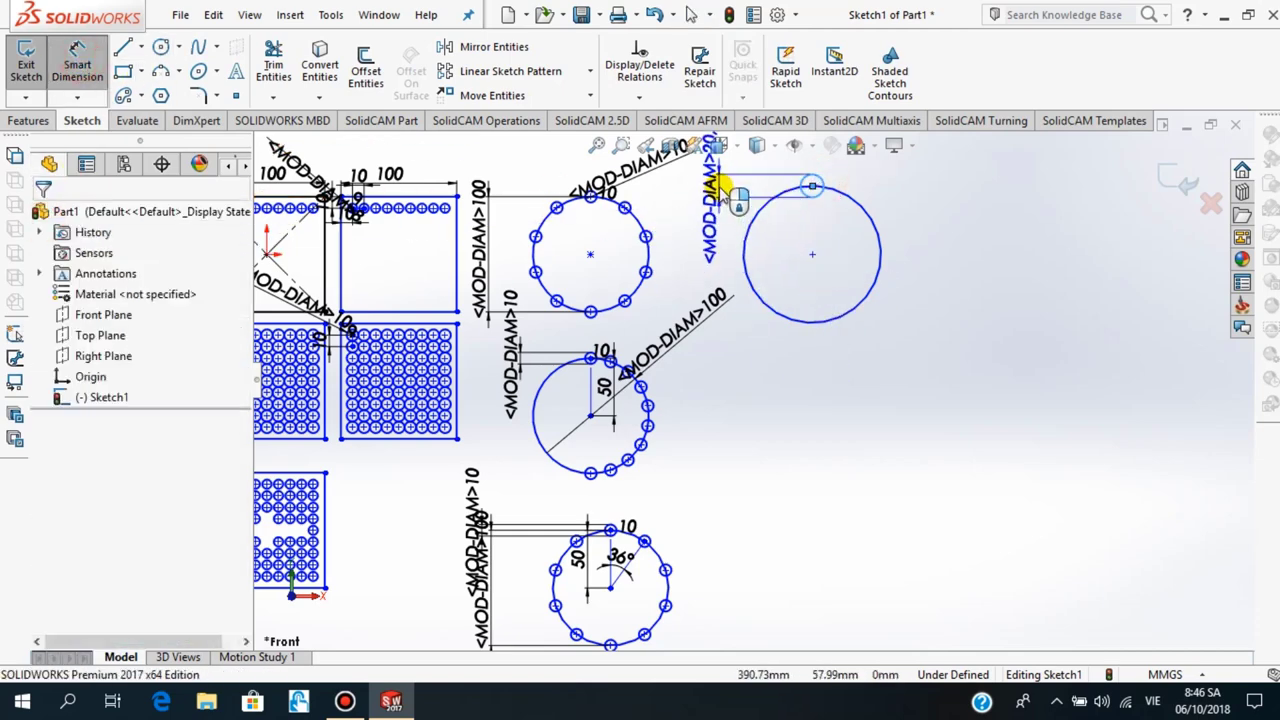
pyautogui.click(720, 189)
pyautogui.press('Escape')
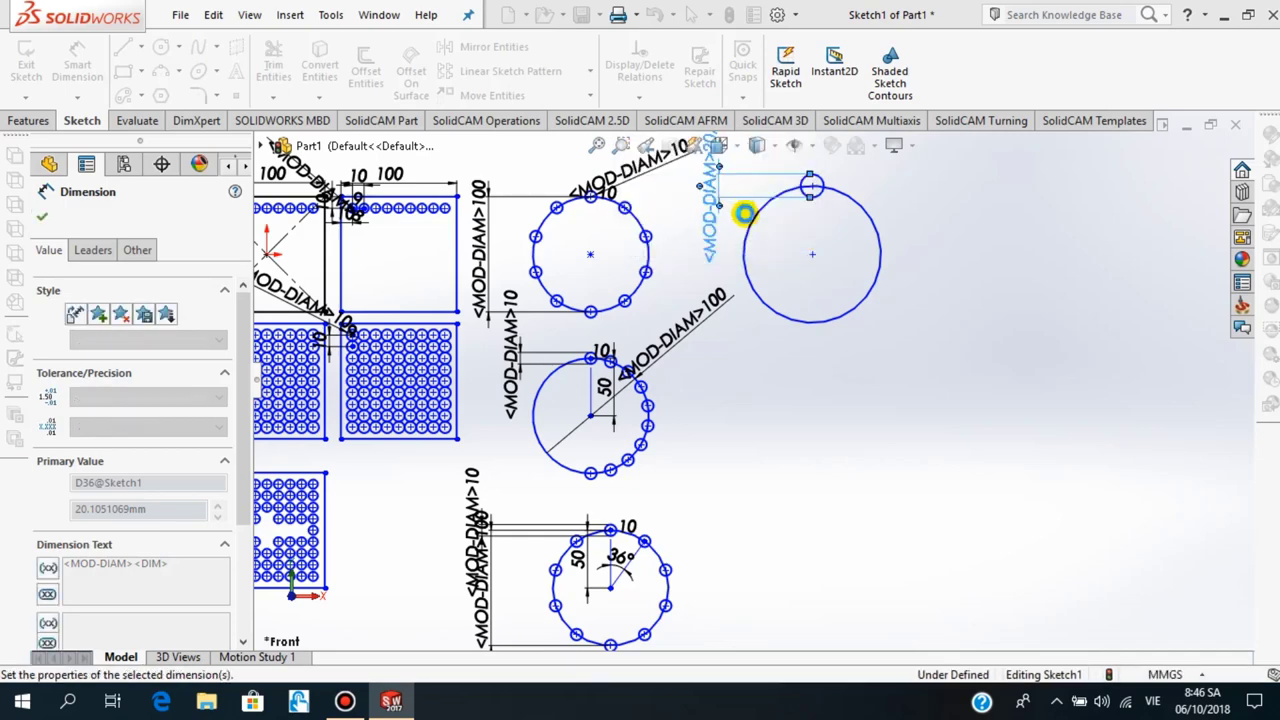
pyautogui.click(746, 238)
pyautogui.doubleClick(722, 253)
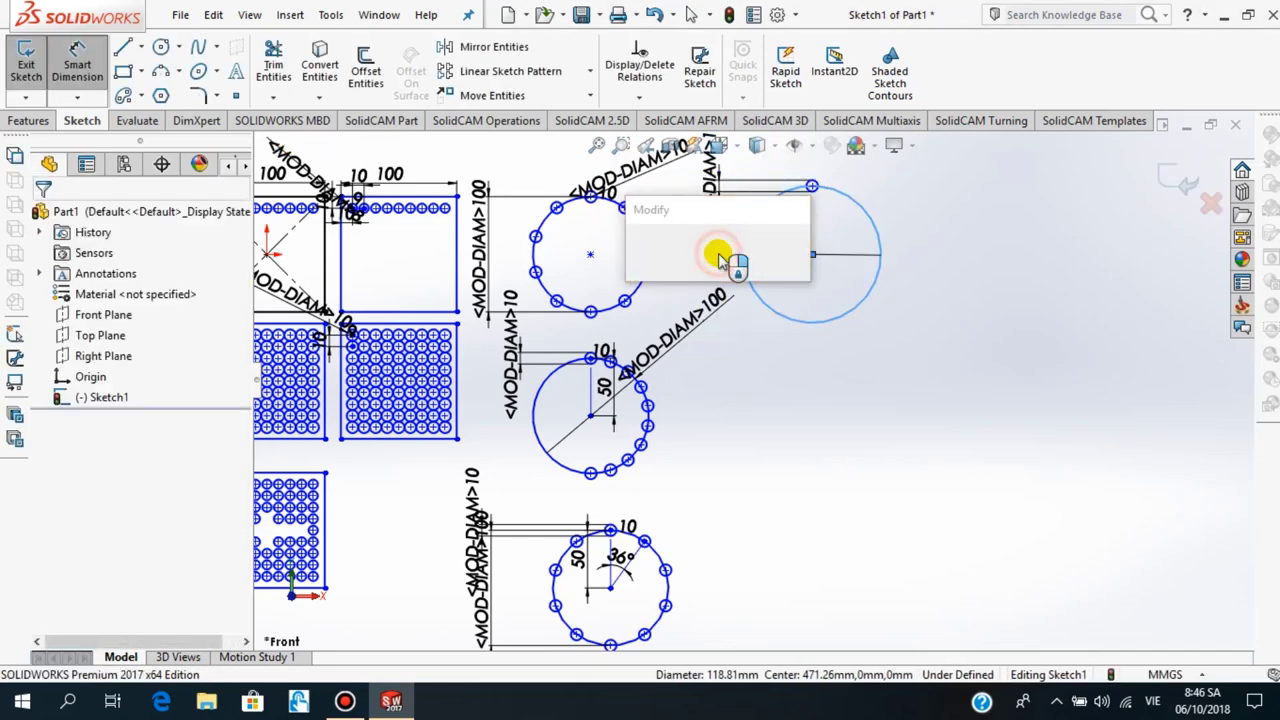
pyautogui.write('100')
pyautogui.press('Escape')
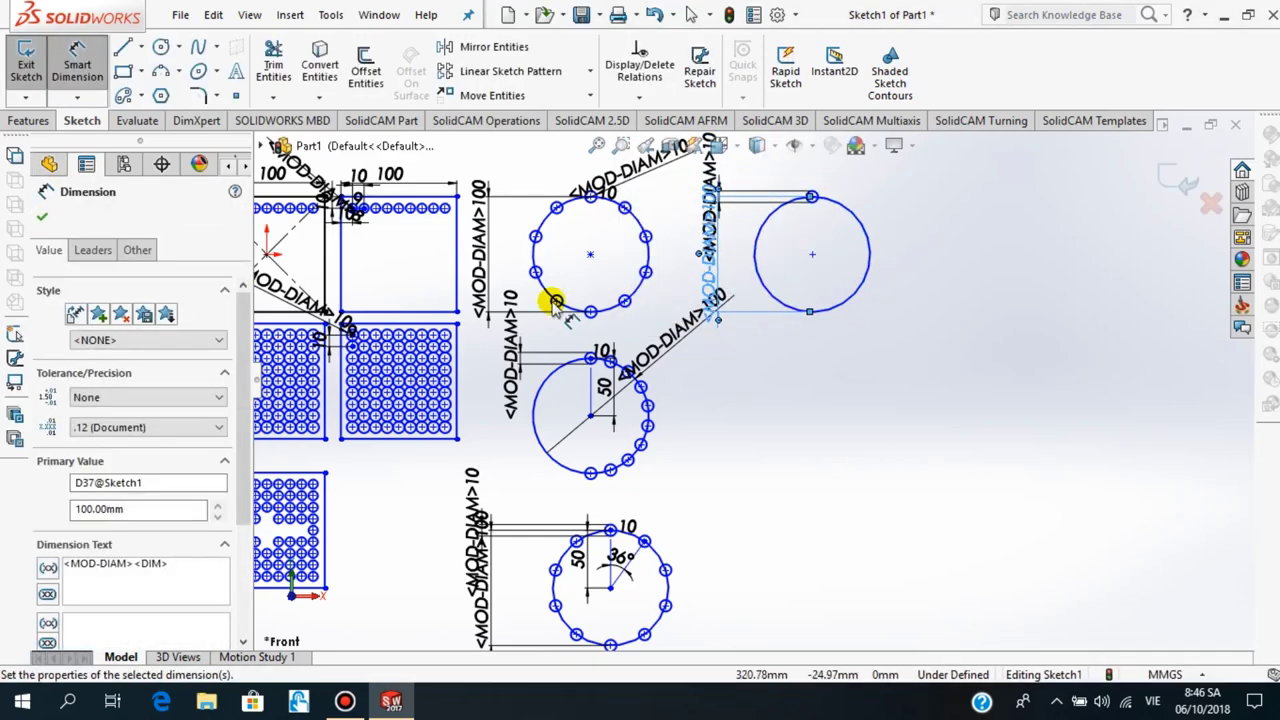
pyautogui.click(45, 218)
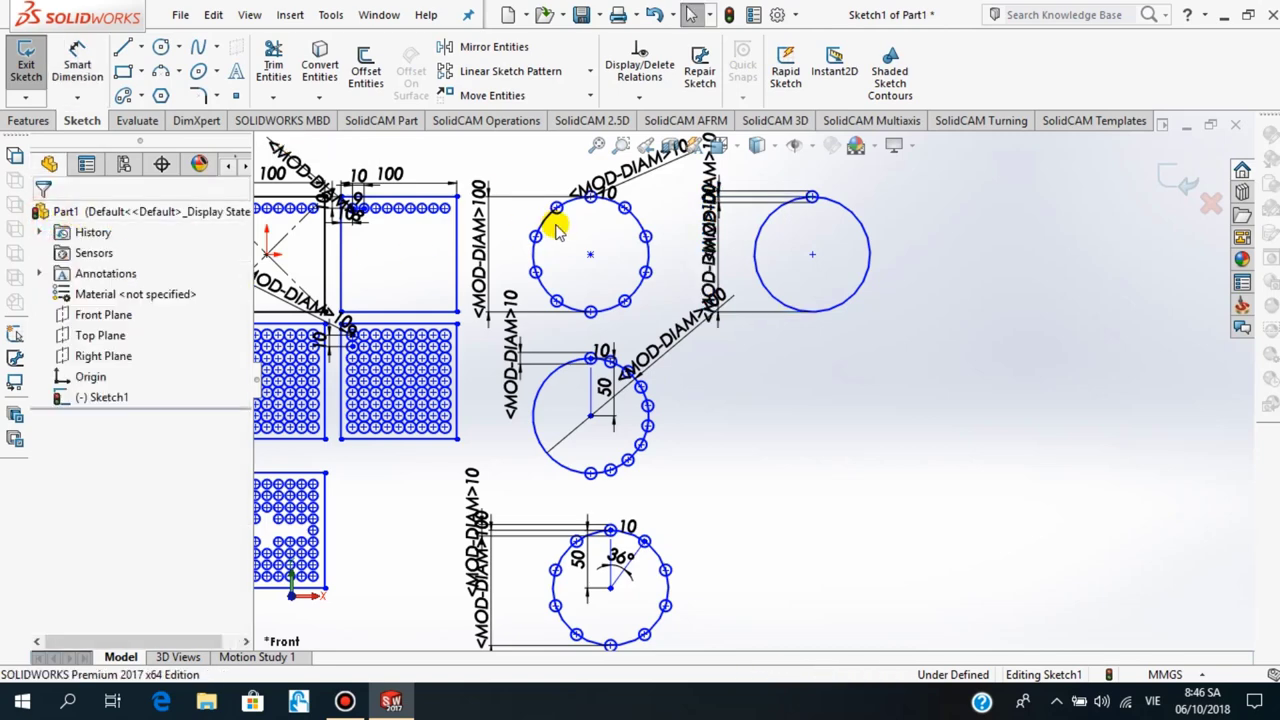
pyautogui.click(590, 71)
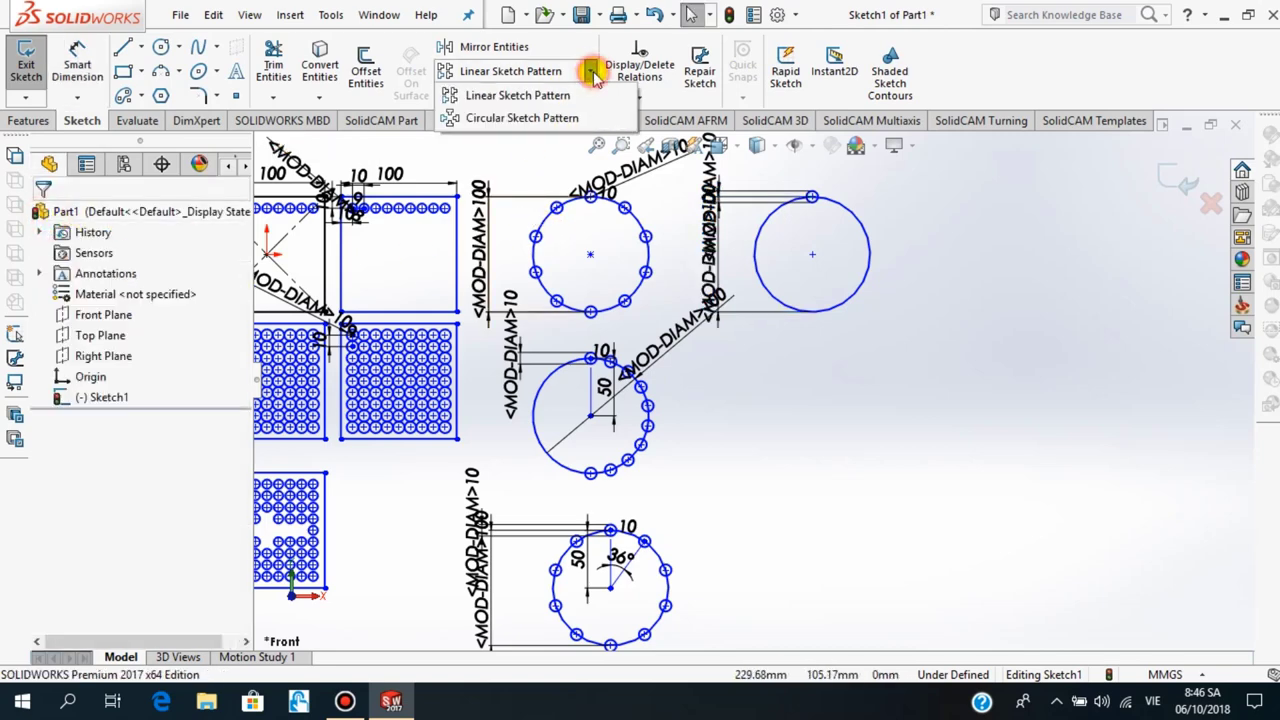
# Start a circular sketch pattern centred on the new circle, patterning its small top circle
pyautogui.click(556, 117)
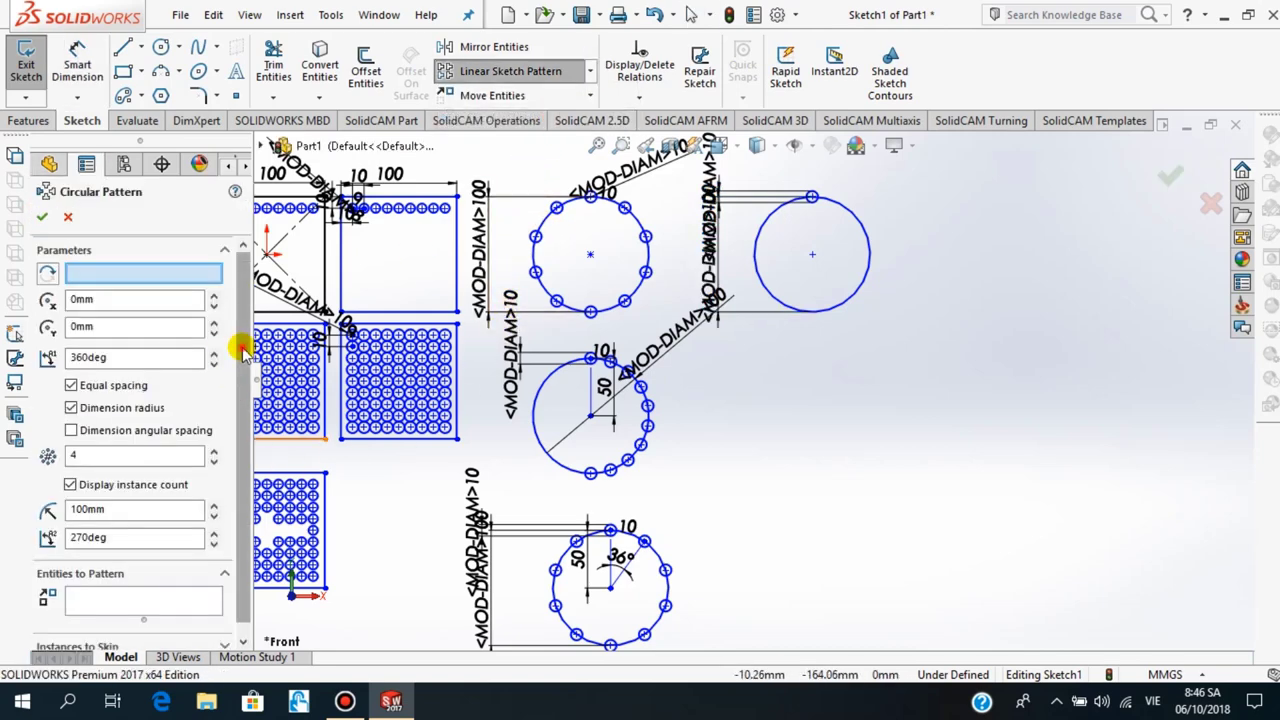
pyautogui.scroll(-1, 238, 380)
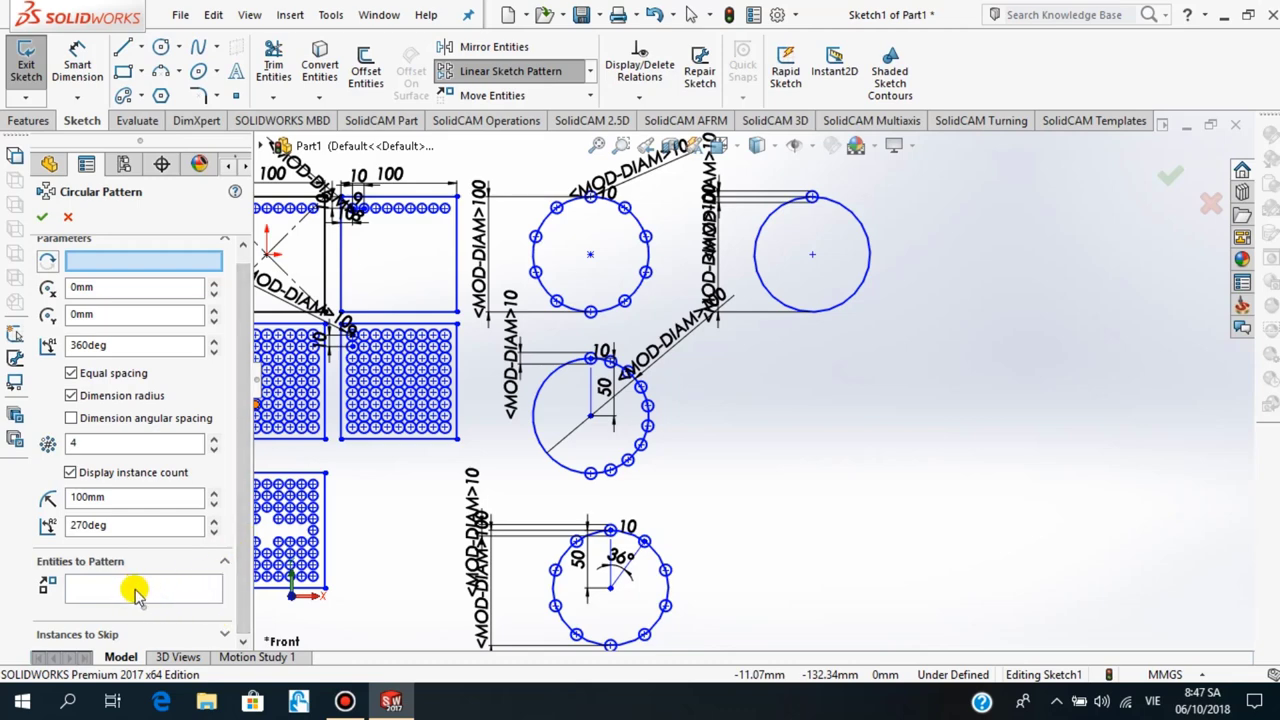
pyautogui.click(107, 261)
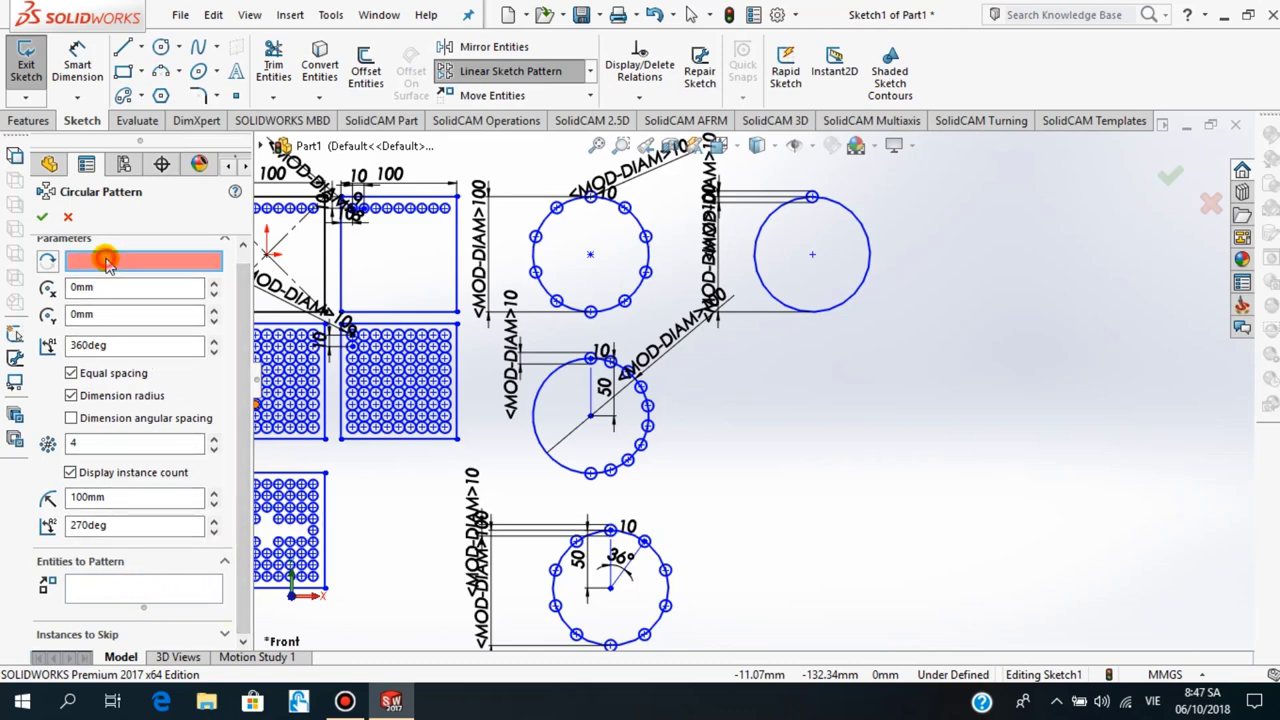
pyautogui.click(812, 256)
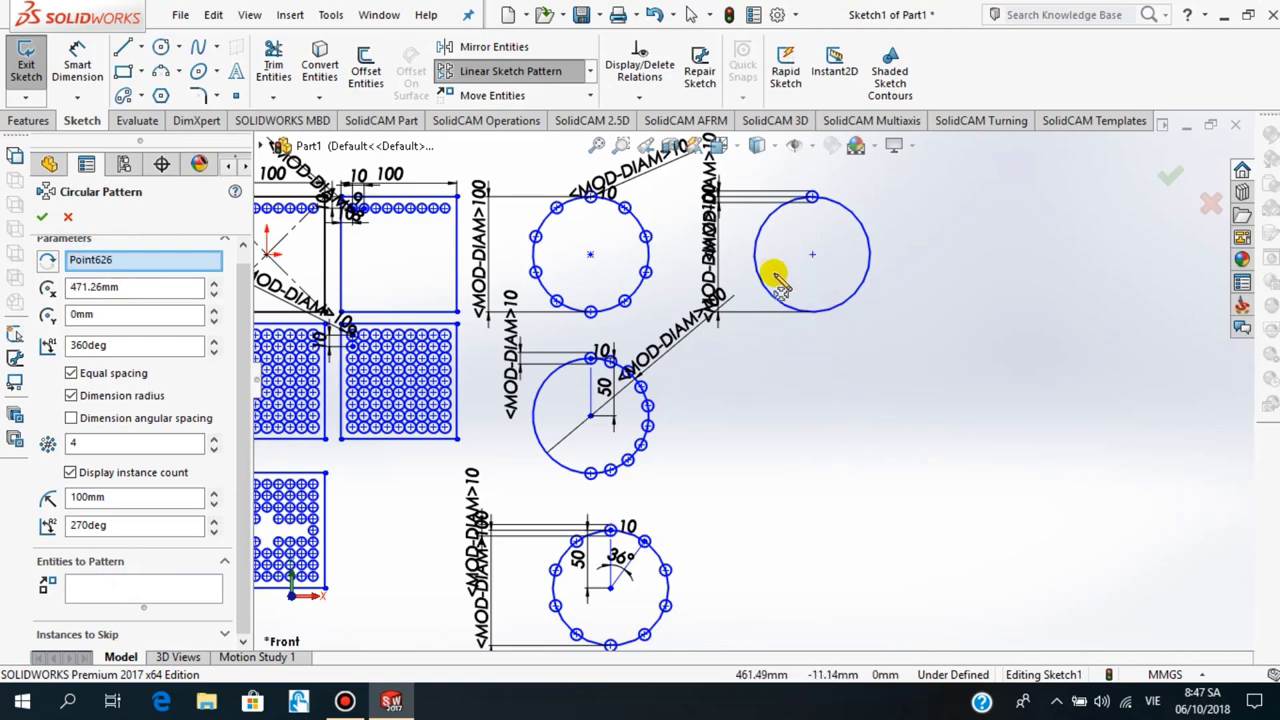
pyautogui.click(816, 204)
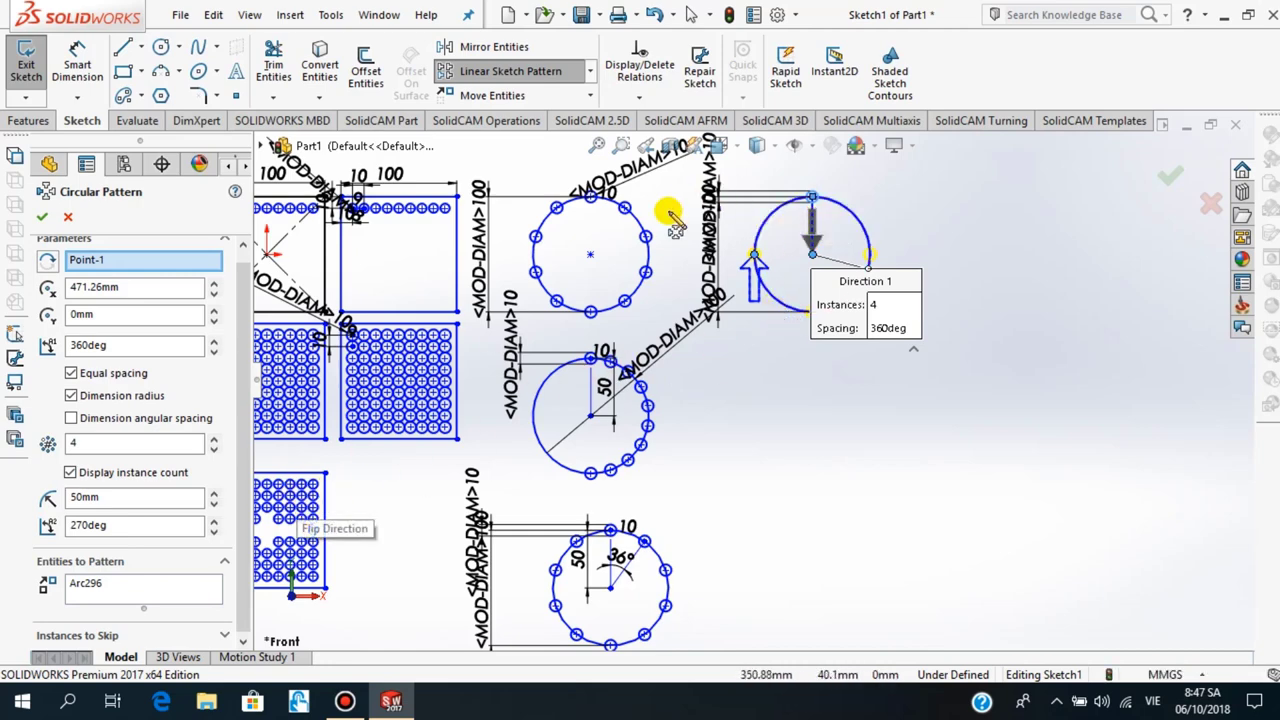
pyautogui.scroll(1, 688, 232)
pyautogui.scroll(-3, 757, 240)
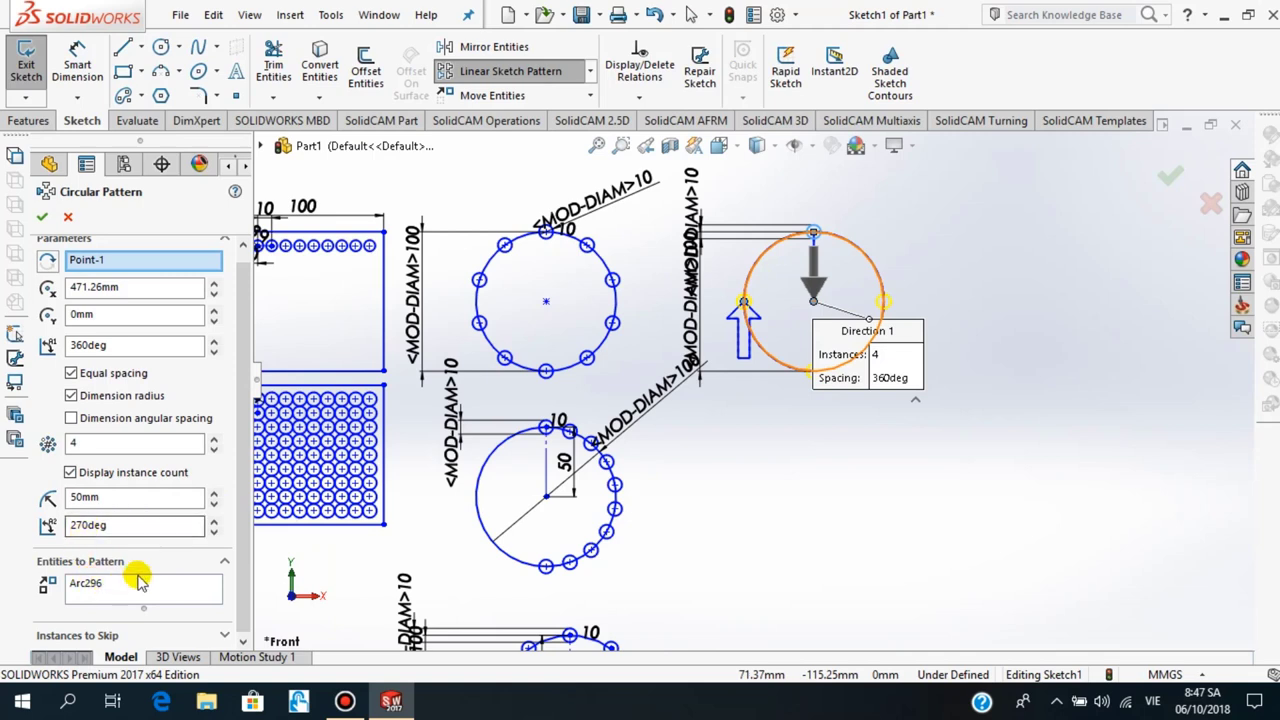
# Set the pattern to 8 instances, add two other existing holes, and accept it
pyautogui.click(214, 439)
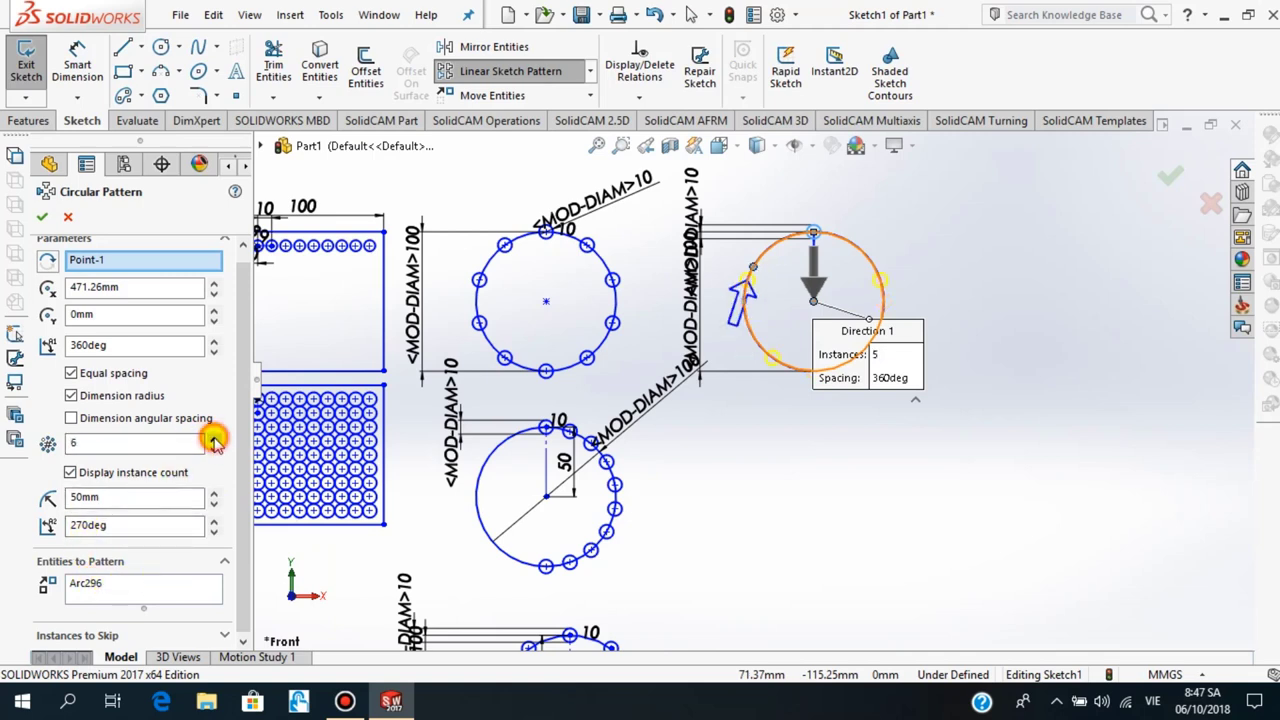
pyautogui.click(214, 439)
pyautogui.click(214, 439)
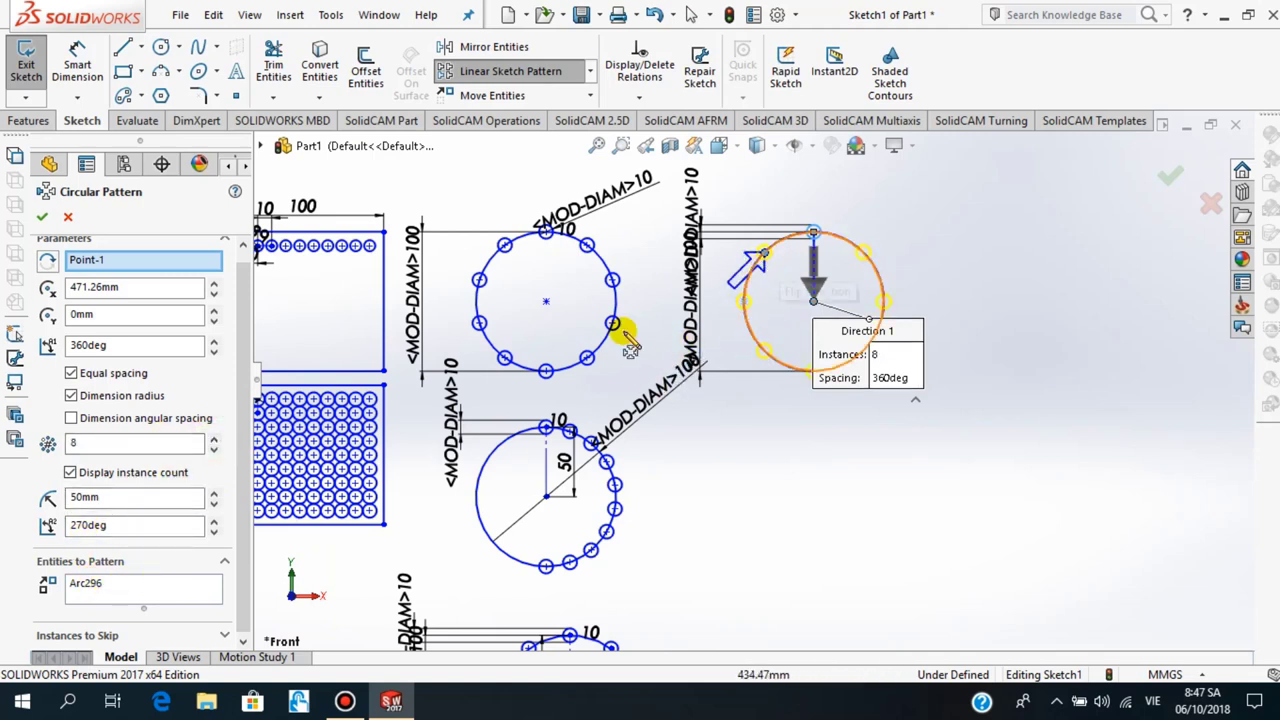
pyautogui.click(137, 594)
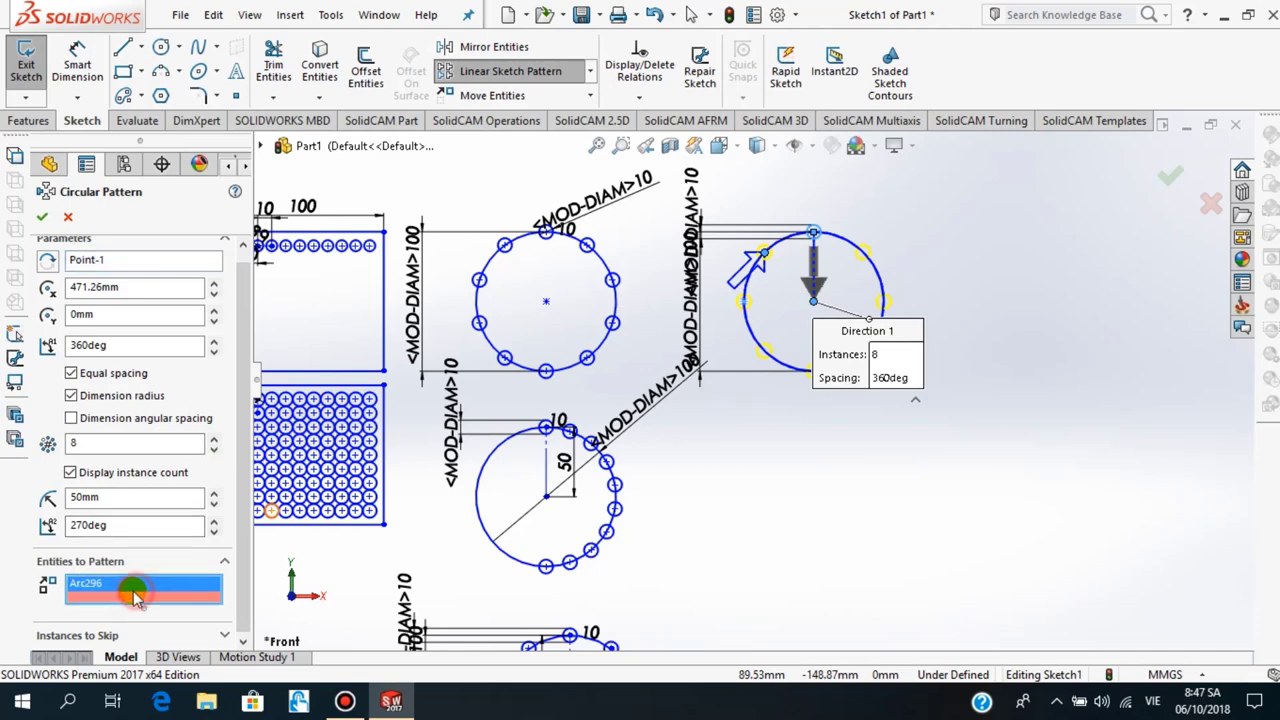
pyautogui.click(617, 286)
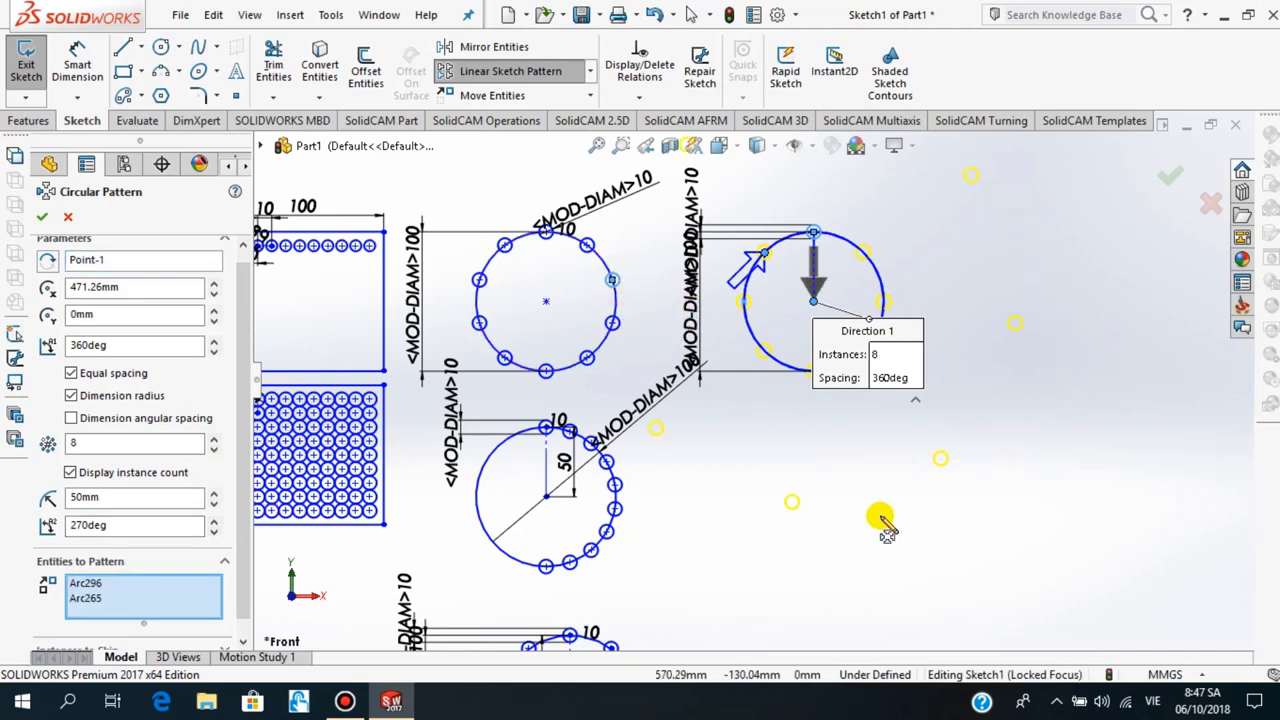
pyautogui.click(610, 462)
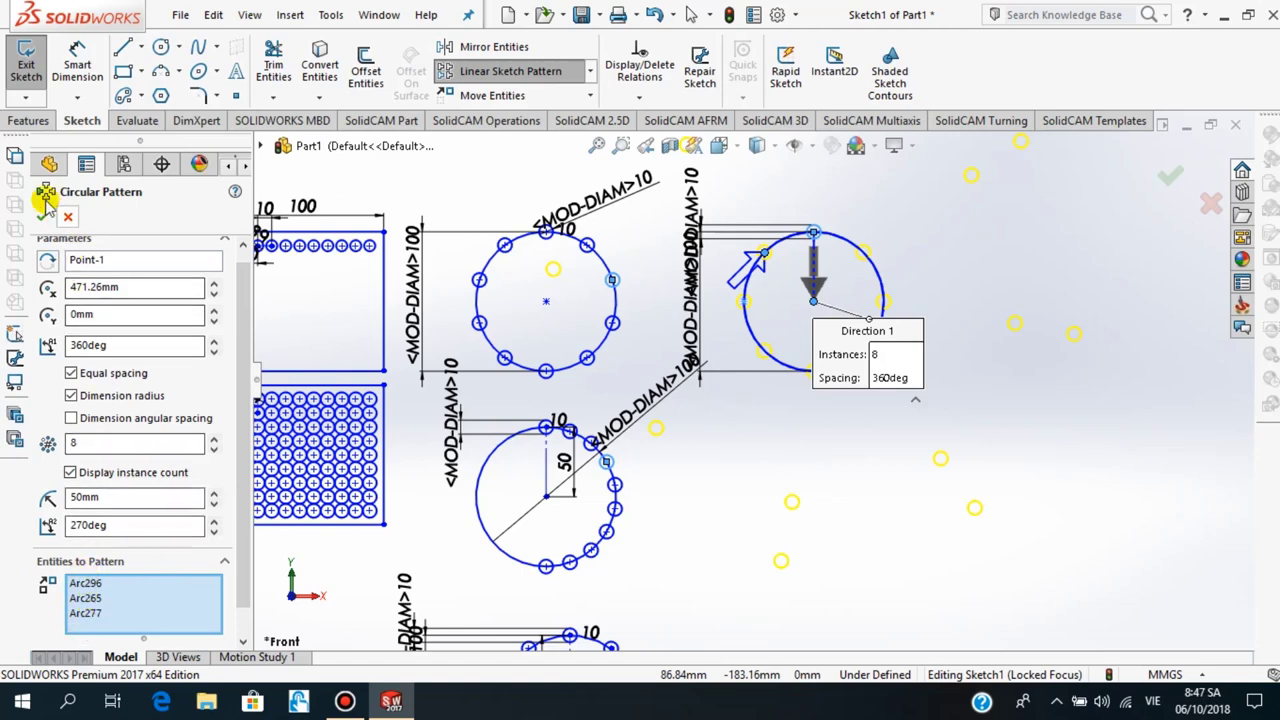
pyautogui.press('Return')
# Draw a fifth large circle below the right circle, with a small circle on its bottom point
pyautogui.scroll(3, 900, 300)
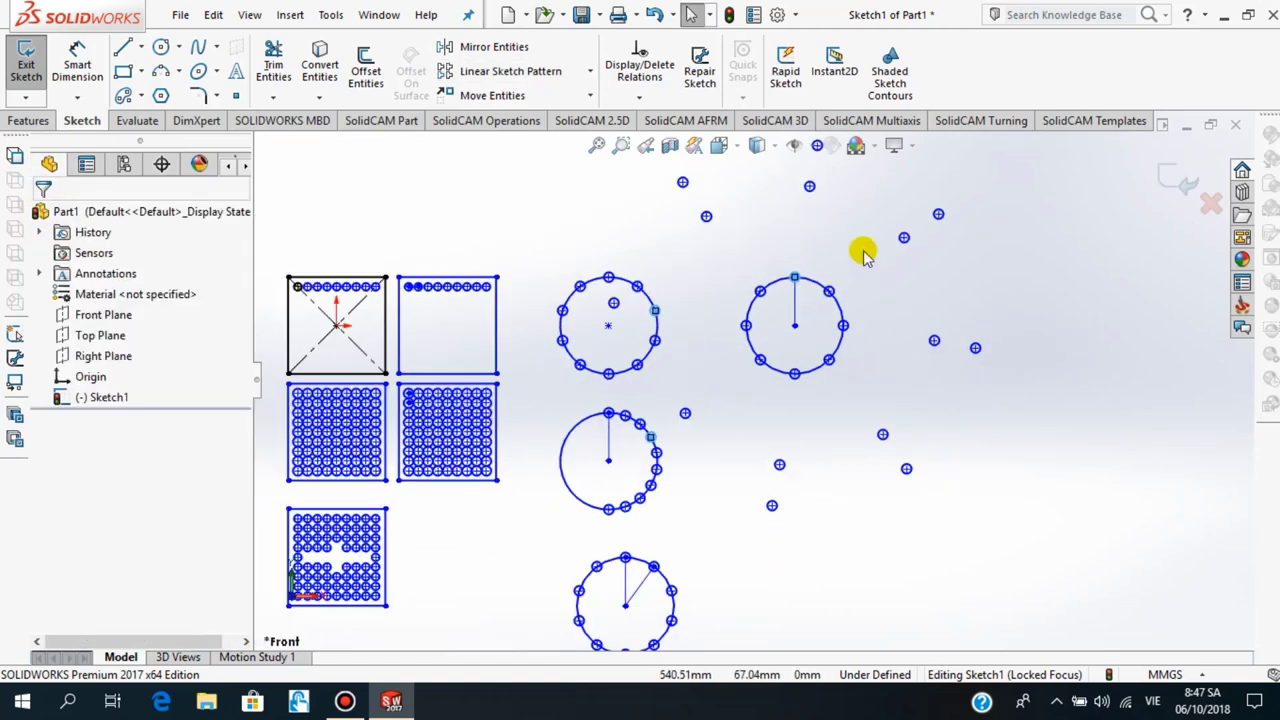
pyautogui.scroll(-3, 820, 200)
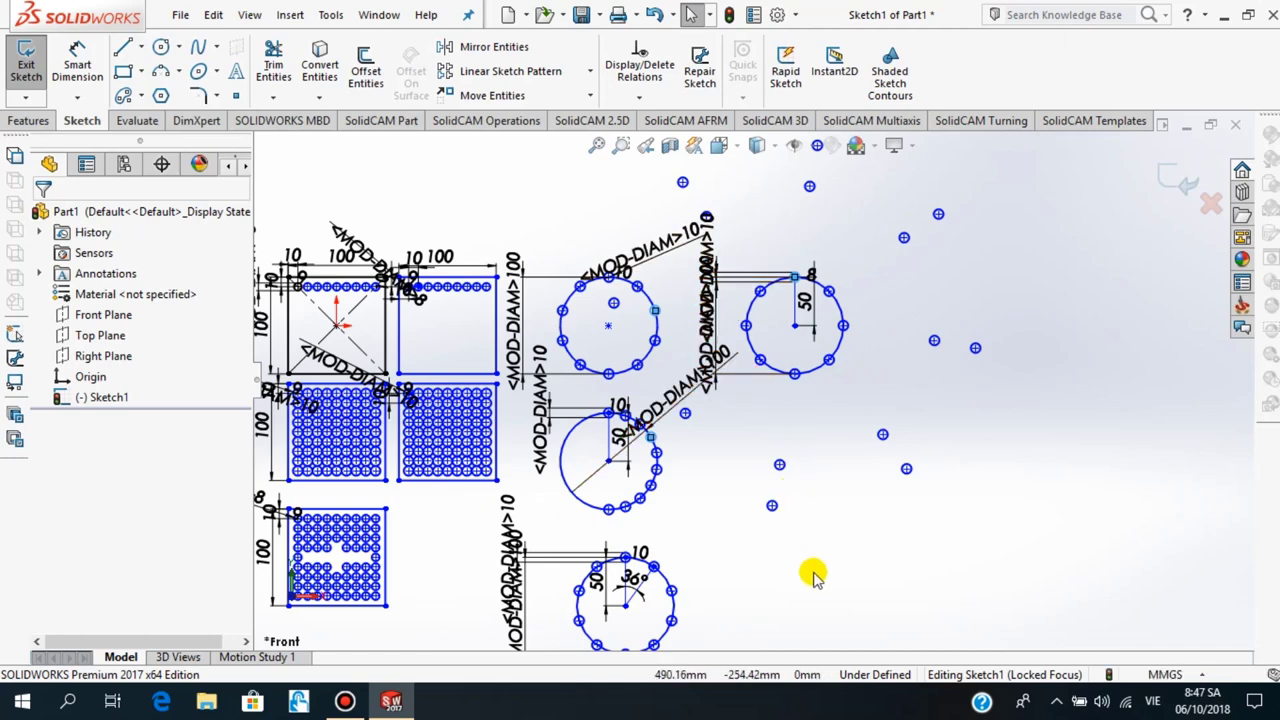
pyautogui.scroll(2, 813, 575)
pyautogui.scroll(3, 808, 583)
pyautogui.scroll(-2, 854, 514)
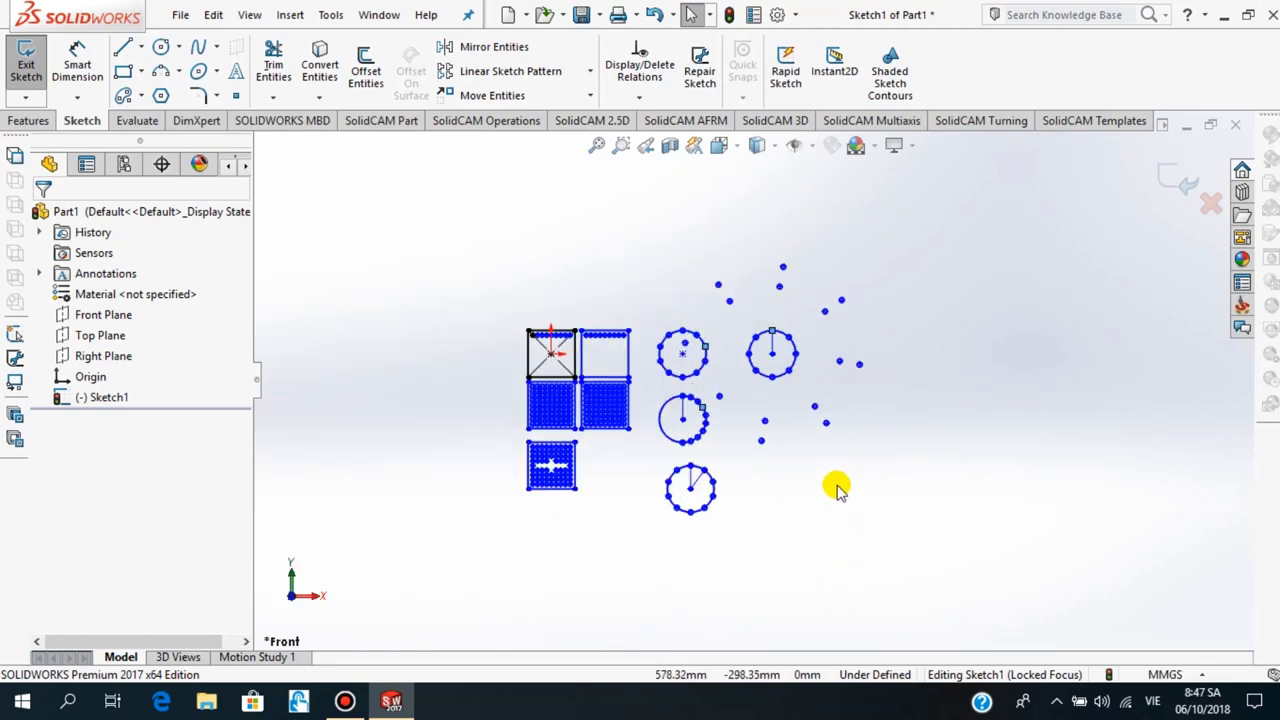
pyautogui.scroll(-2, 850, 484)
pyautogui.scroll(-1, 700, 457)
pyautogui.scroll(-1, 755, 450)
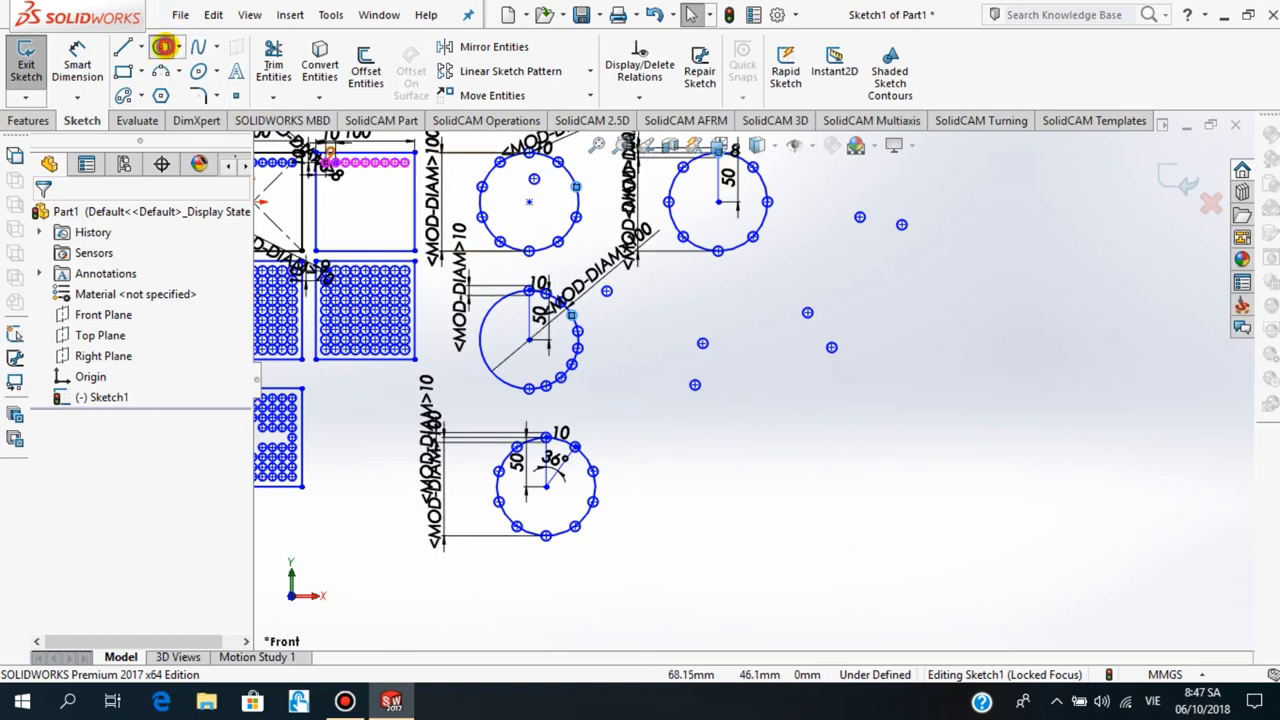
pyautogui.click(164, 46)
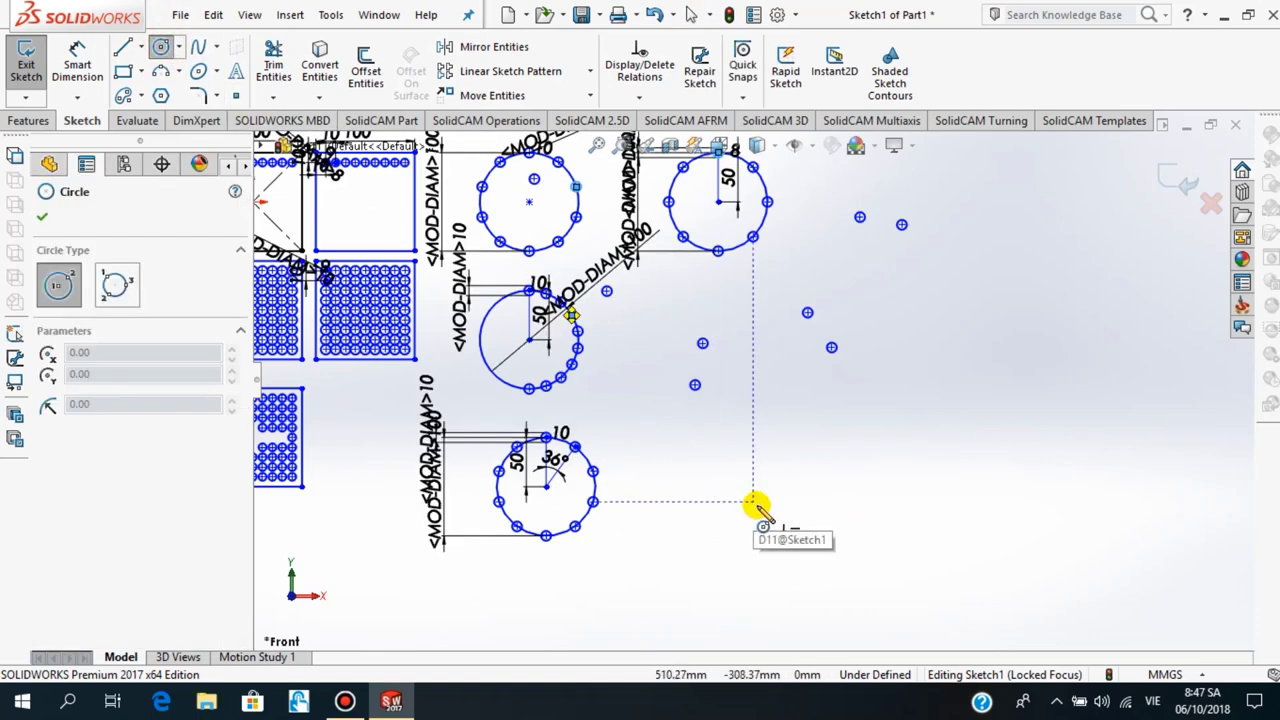
pyautogui.click(755, 502)
pyautogui.click(780, 443)
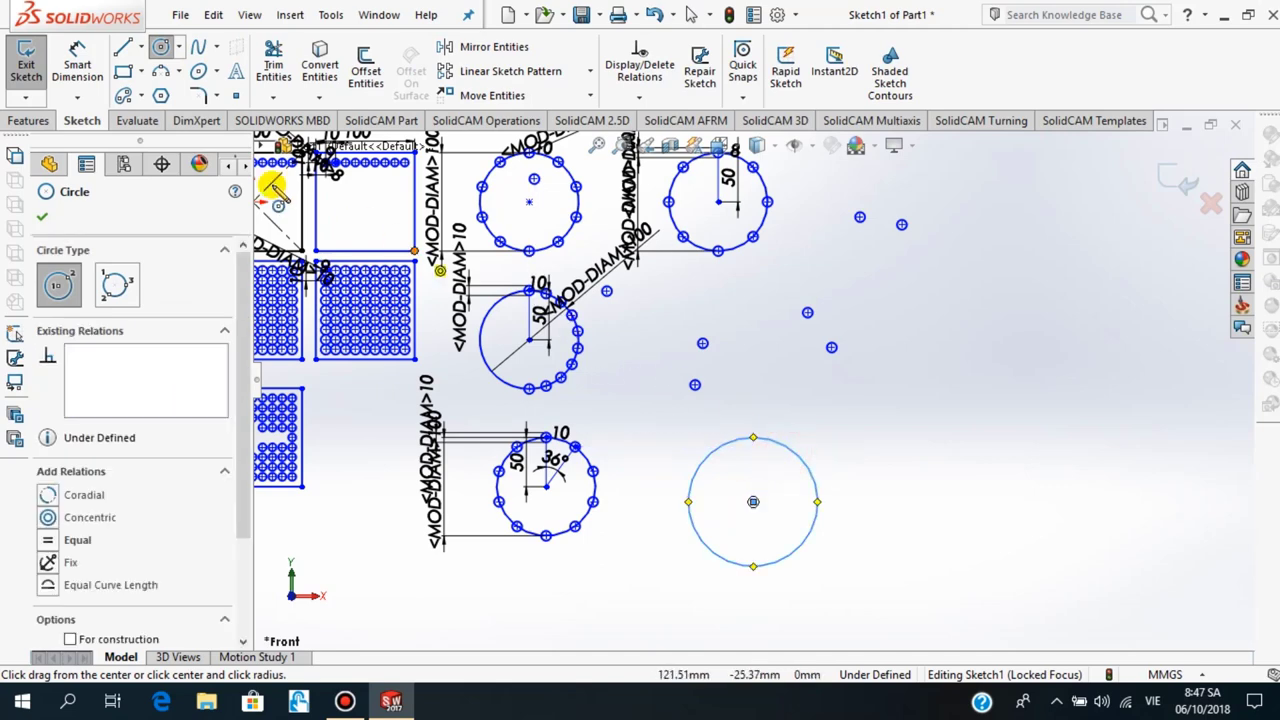
pyautogui.click(42, 217)
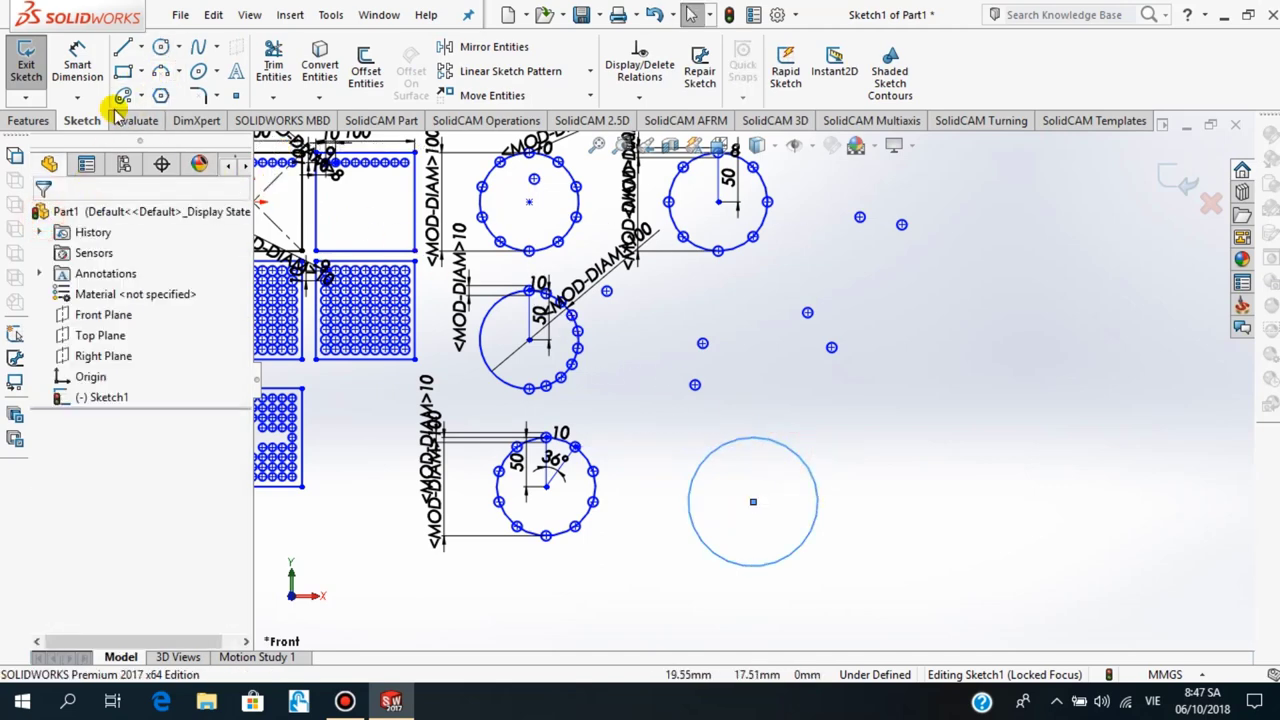
pyautogui.click(161, 46)
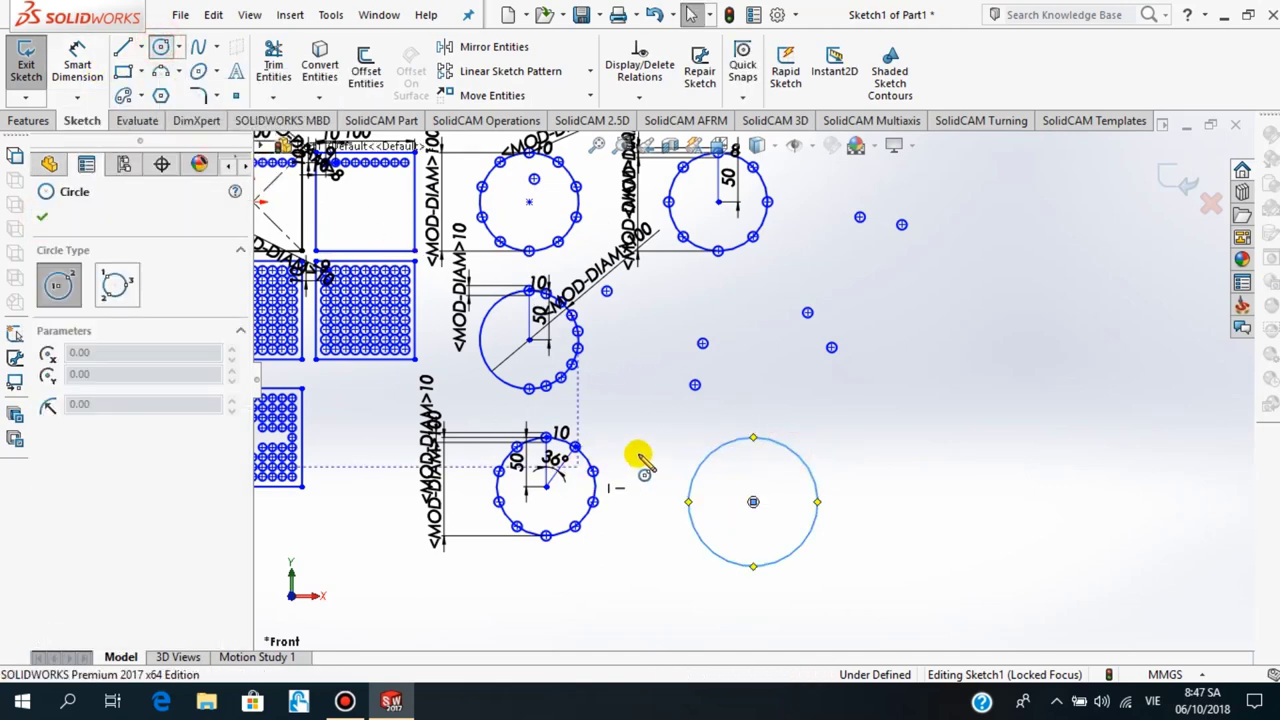
pyautogui.click(753, 567)
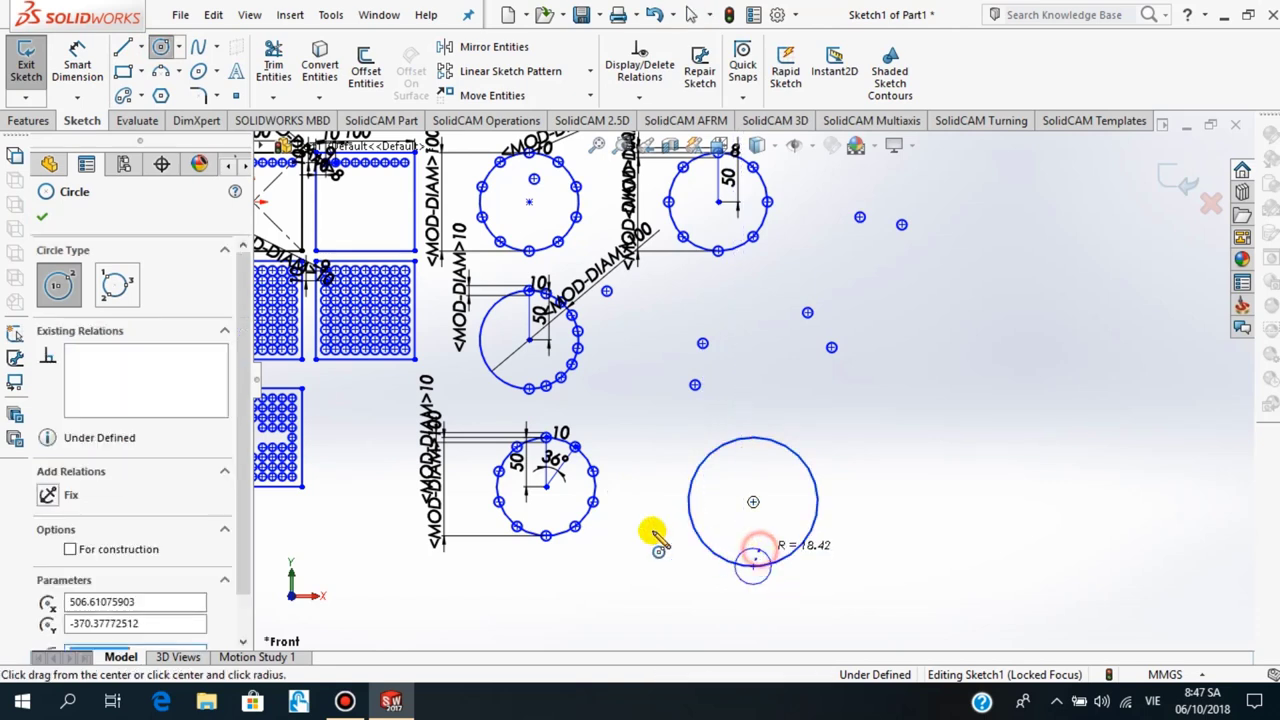
# Dimension the small circle at 10 mm and the large circle at 100 mm diameter
pyautogui.click(45, 220)
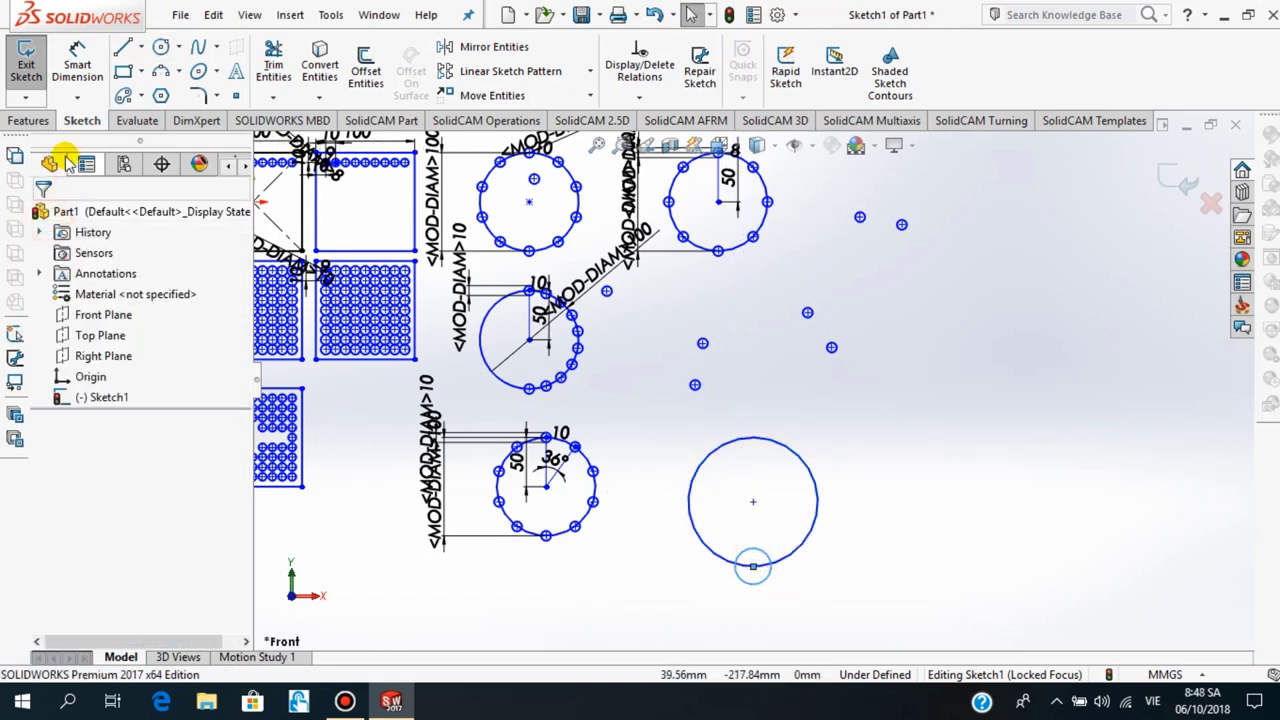
pyautogui.click(77, 65)
pyautogui.click(635, 575)
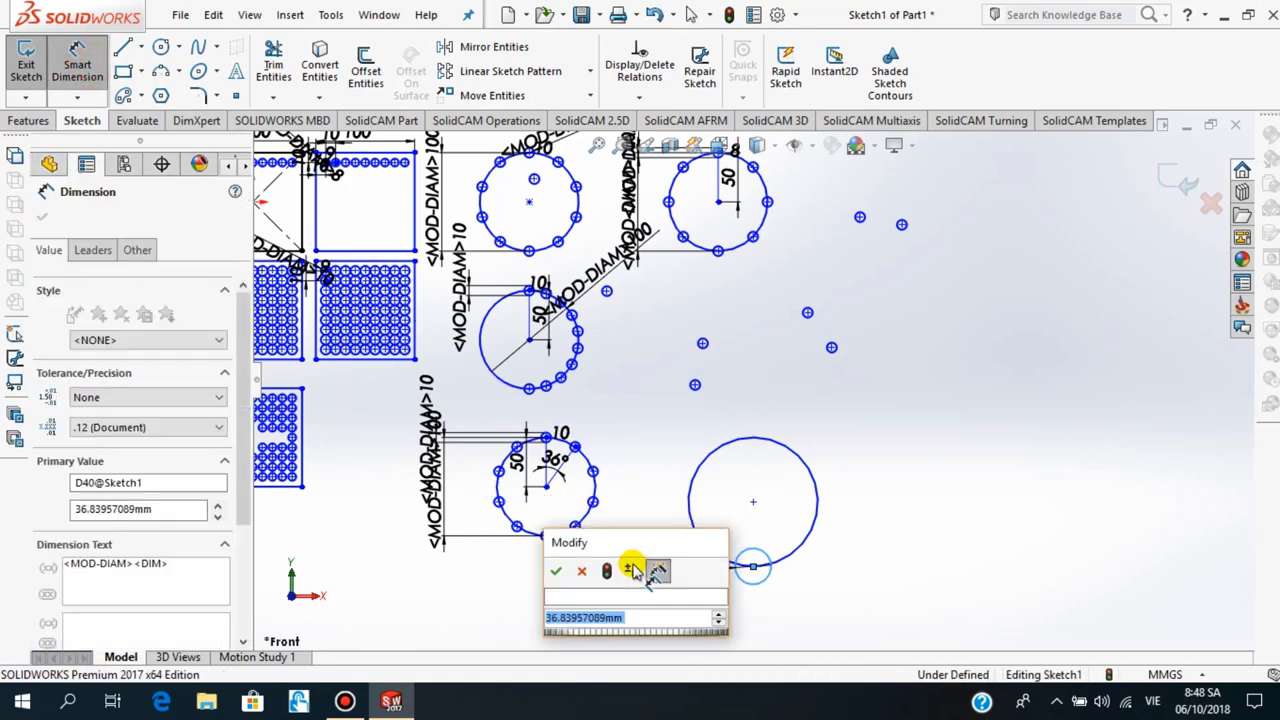
pyautogui.press('Return')
pyautogui.click(688, 515)
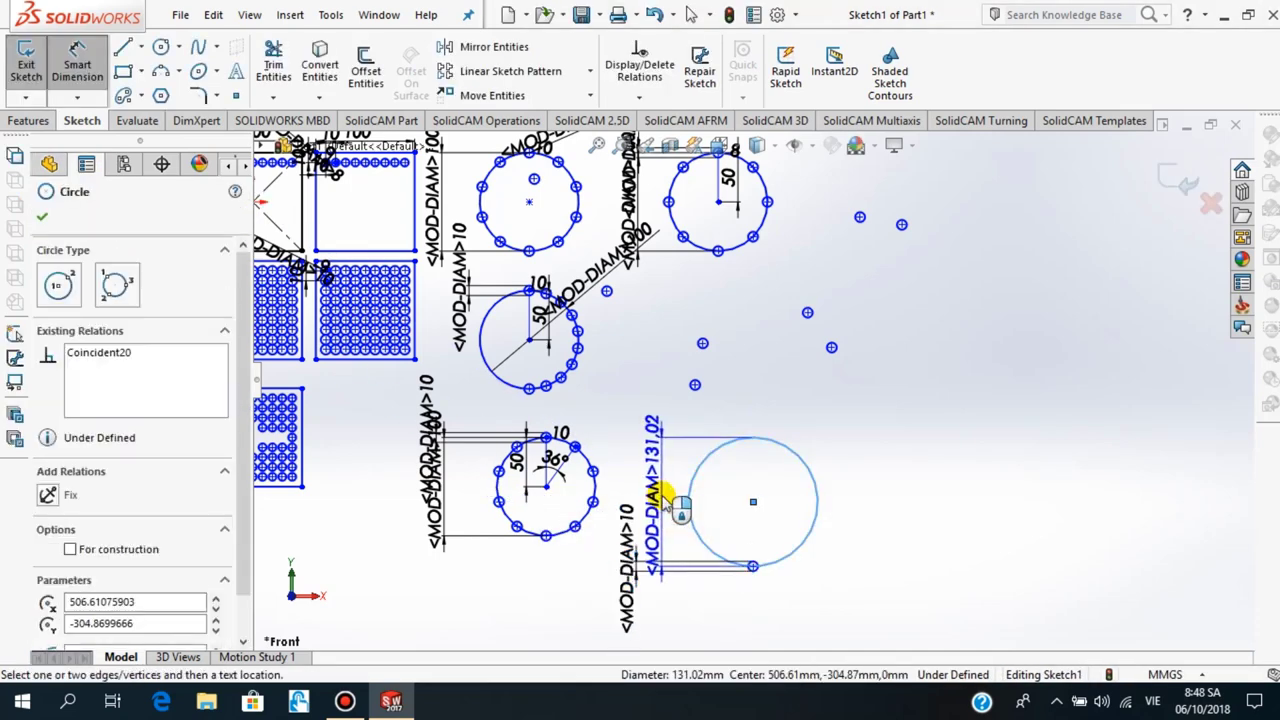
pyautogui.click(663, 503)
pyautogui.write('100')
pyautogui.press('Return')
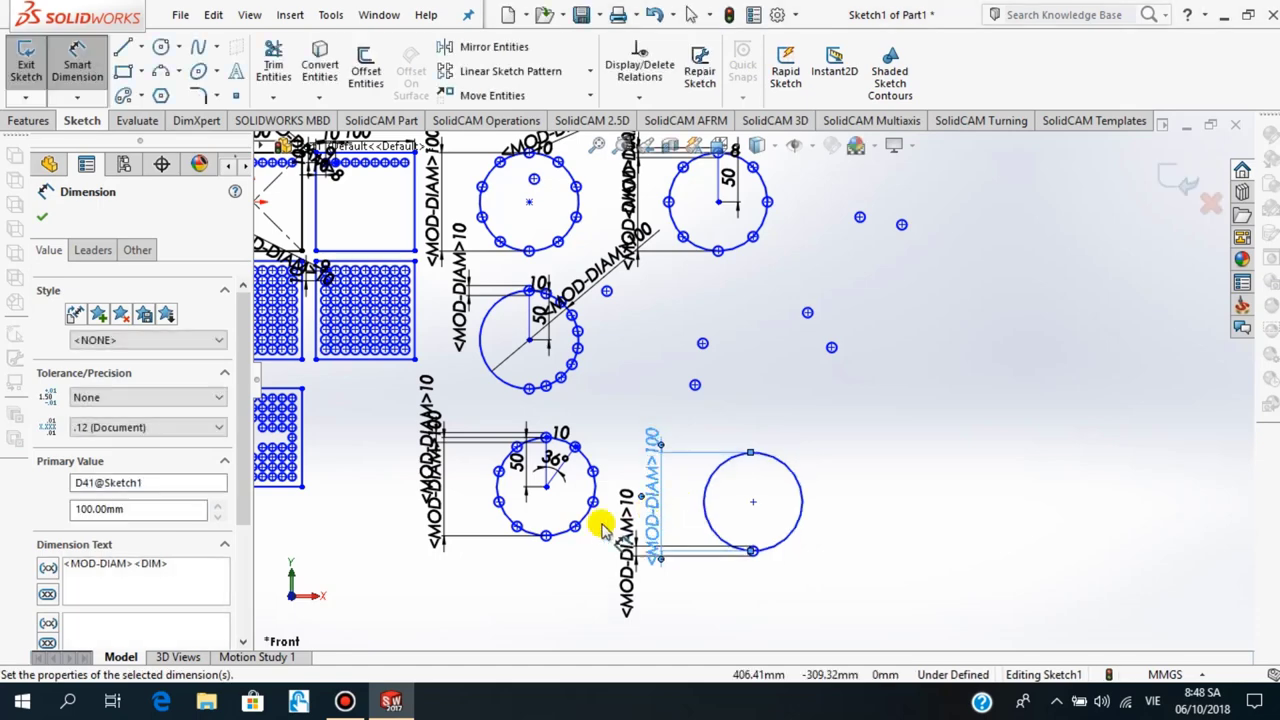
pyautogui.click(38, 218)
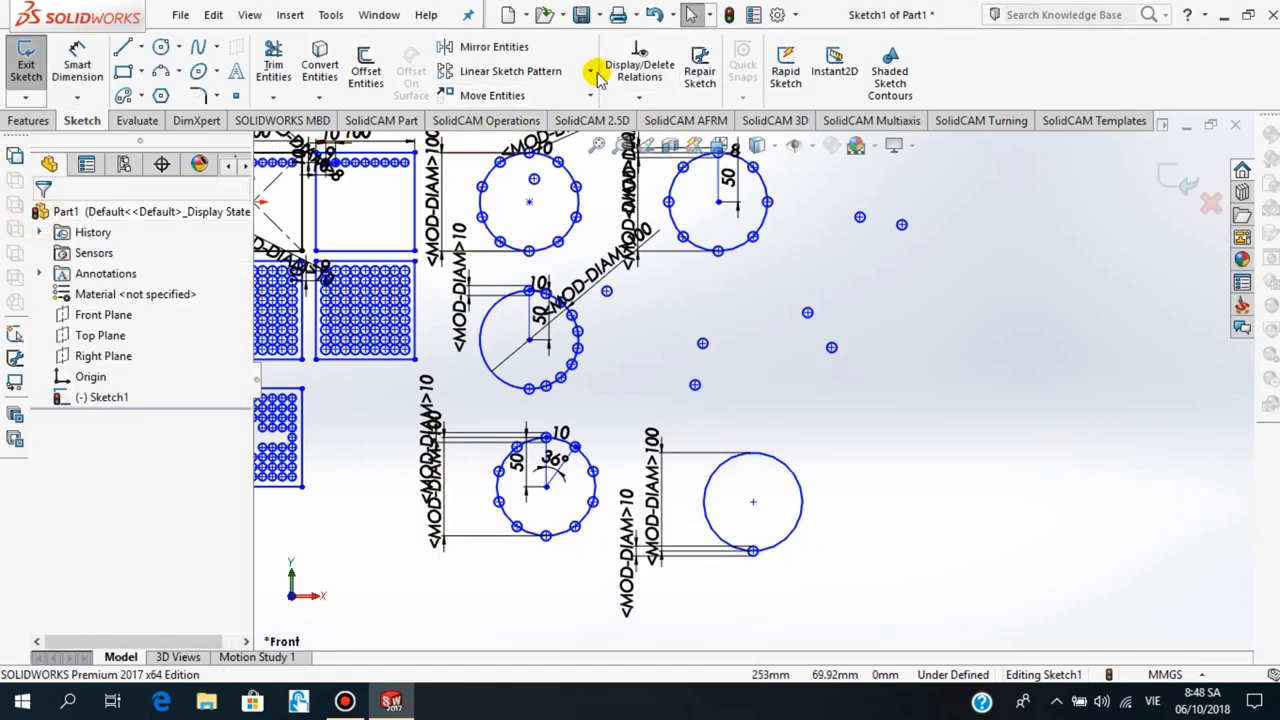
pyautogui.click(590, 71)
pyautogui.click(560, 118)
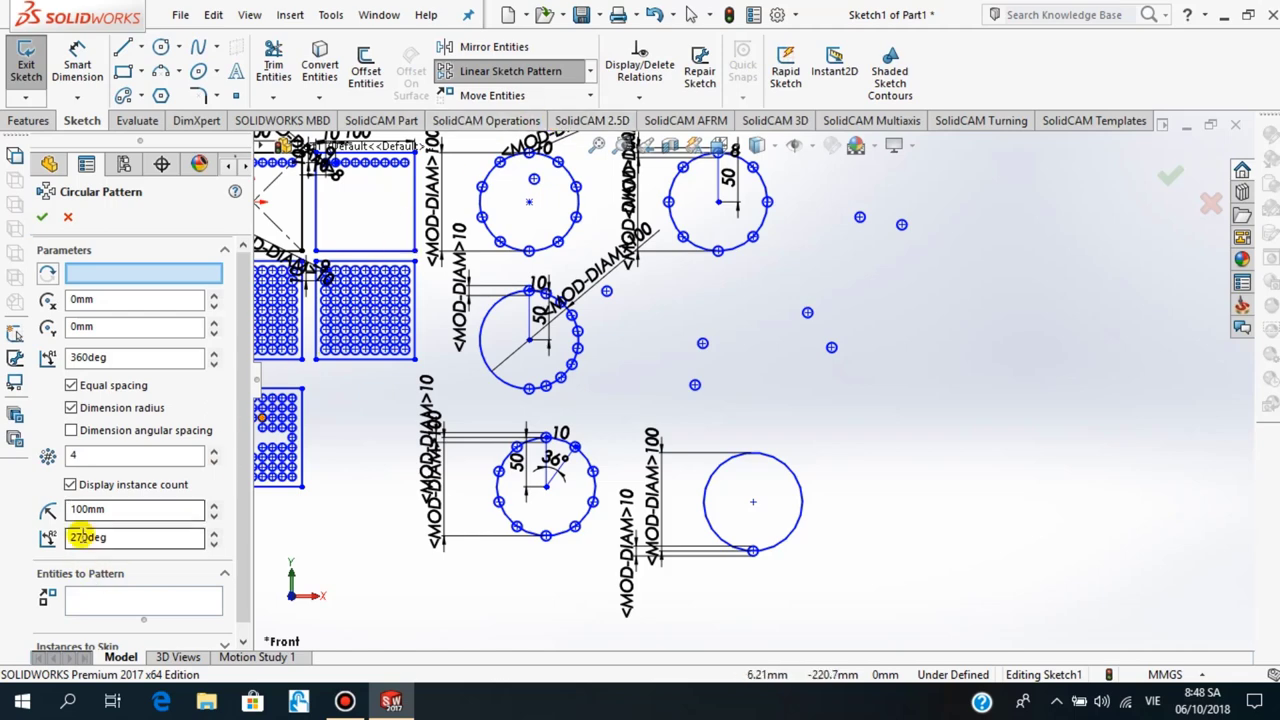
# Centre the pattern on the fifth circle's centre and select its small circle, with Instances to Skip expanded
pyautogui.click(72, 416)
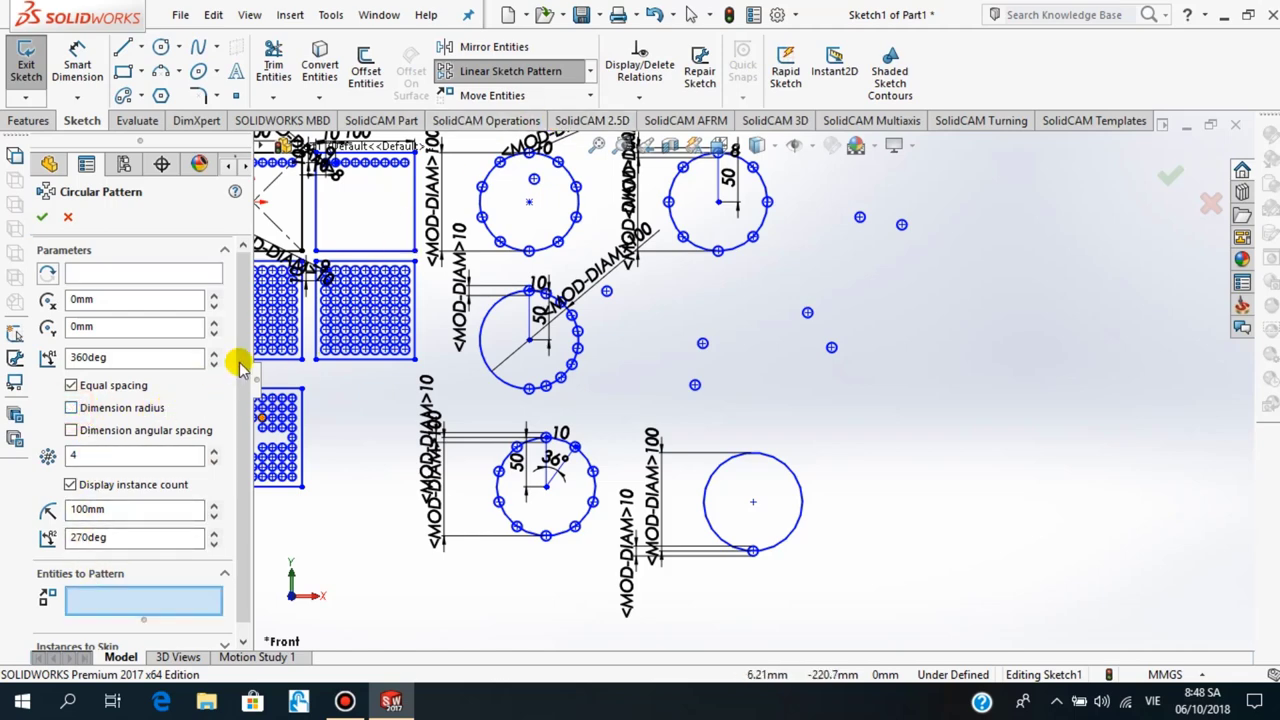
pyautogui.moveTo(240, 362); pyautogui.dragTo(237, 393)
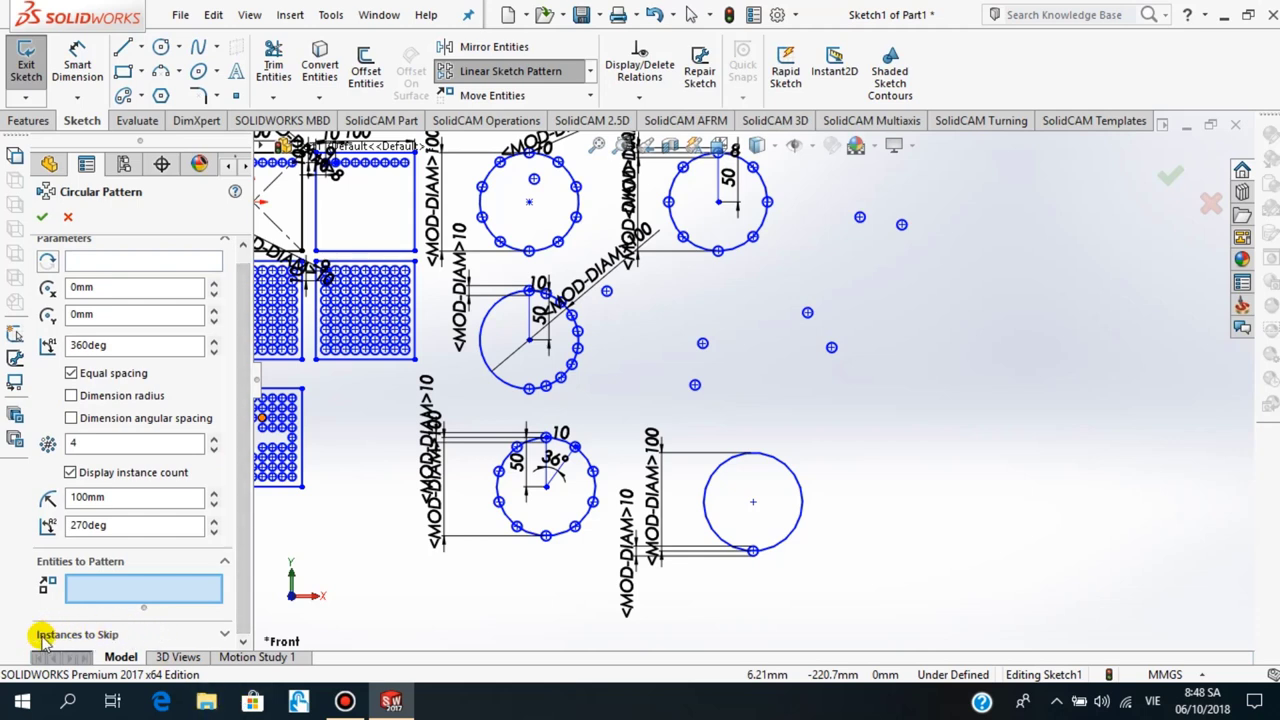
pyautogui.click(224, 635)
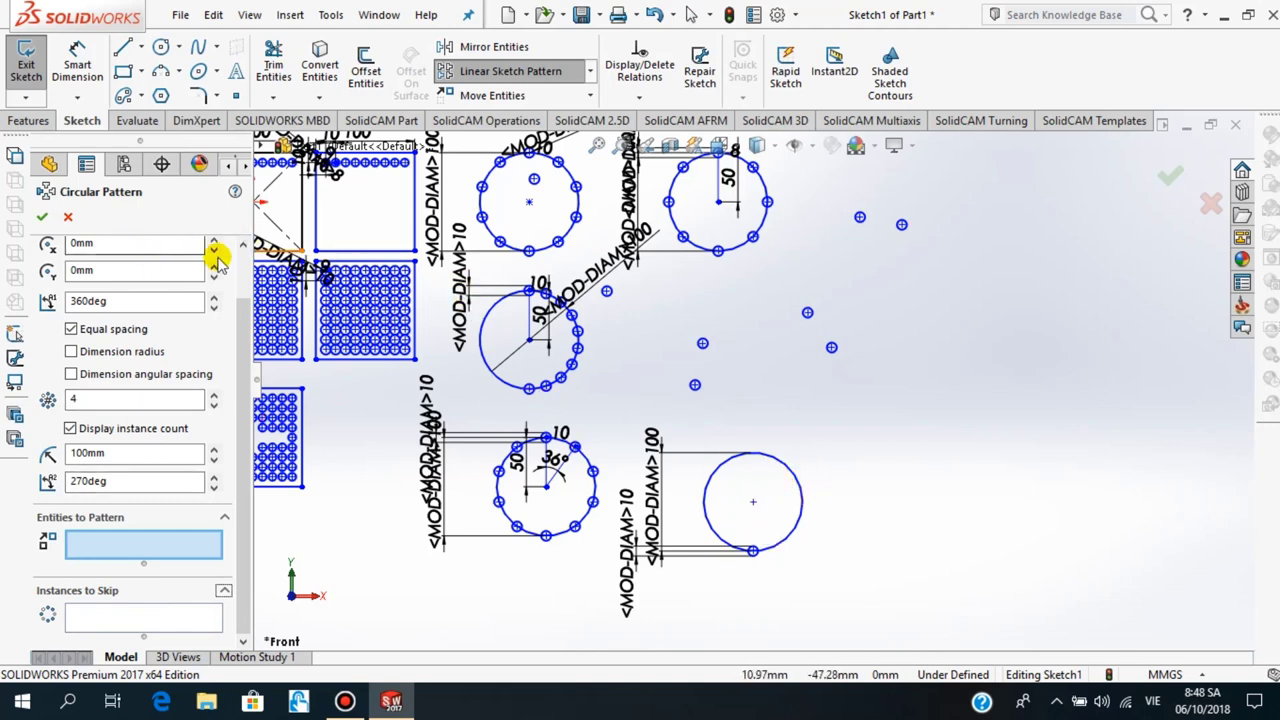
pyautogui.scroll(2, 236, 330)
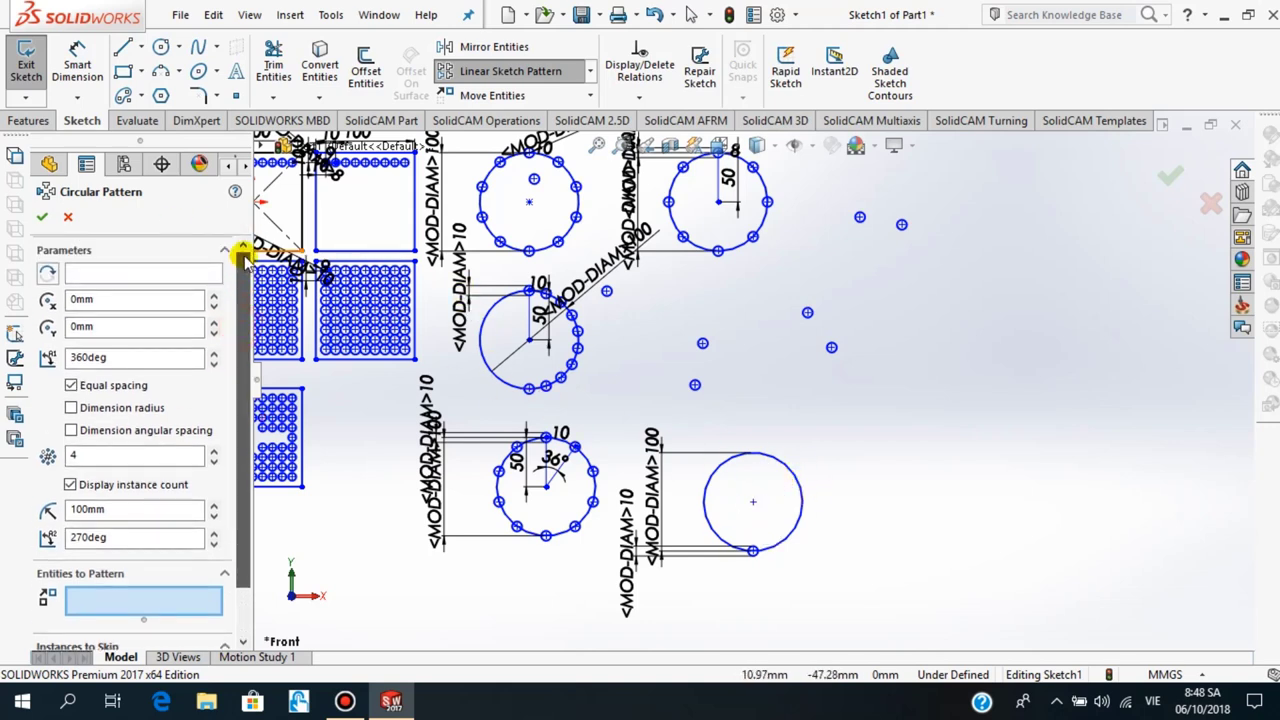
pyautogui.click(117, 272)
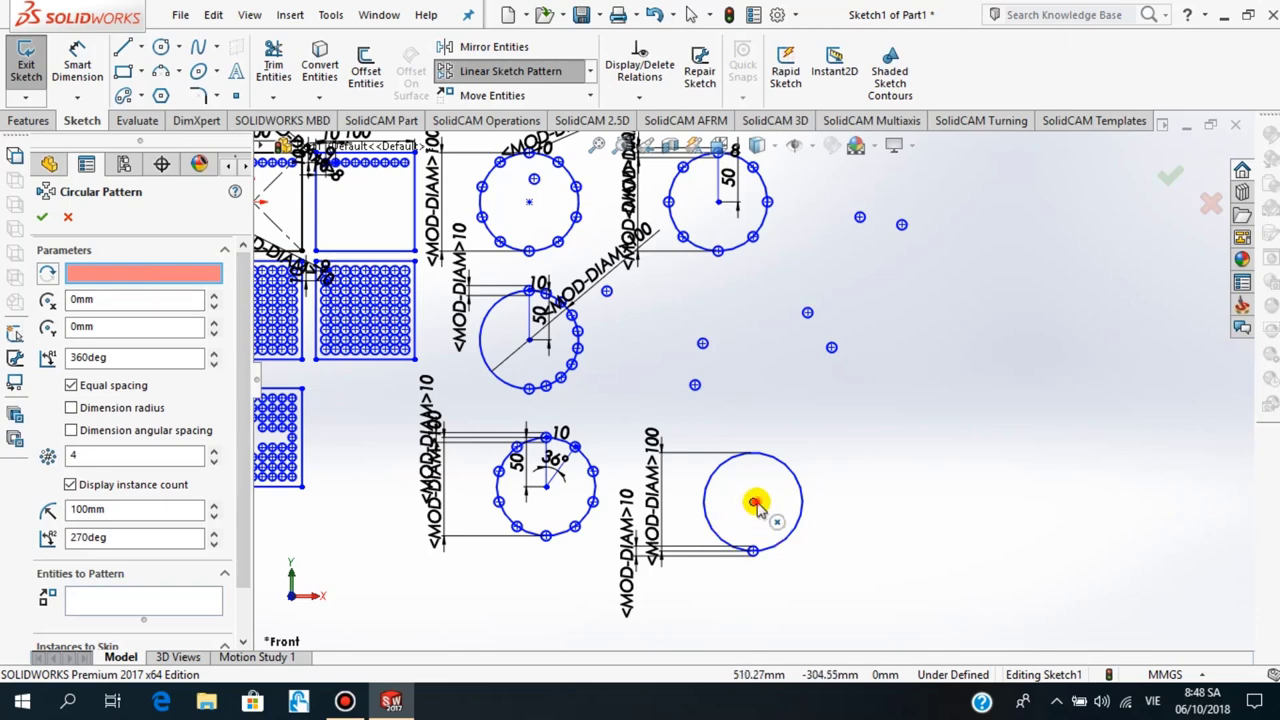
pyautogui.click(757, 508)
pyautogui.scroll(-2, 771, 563)
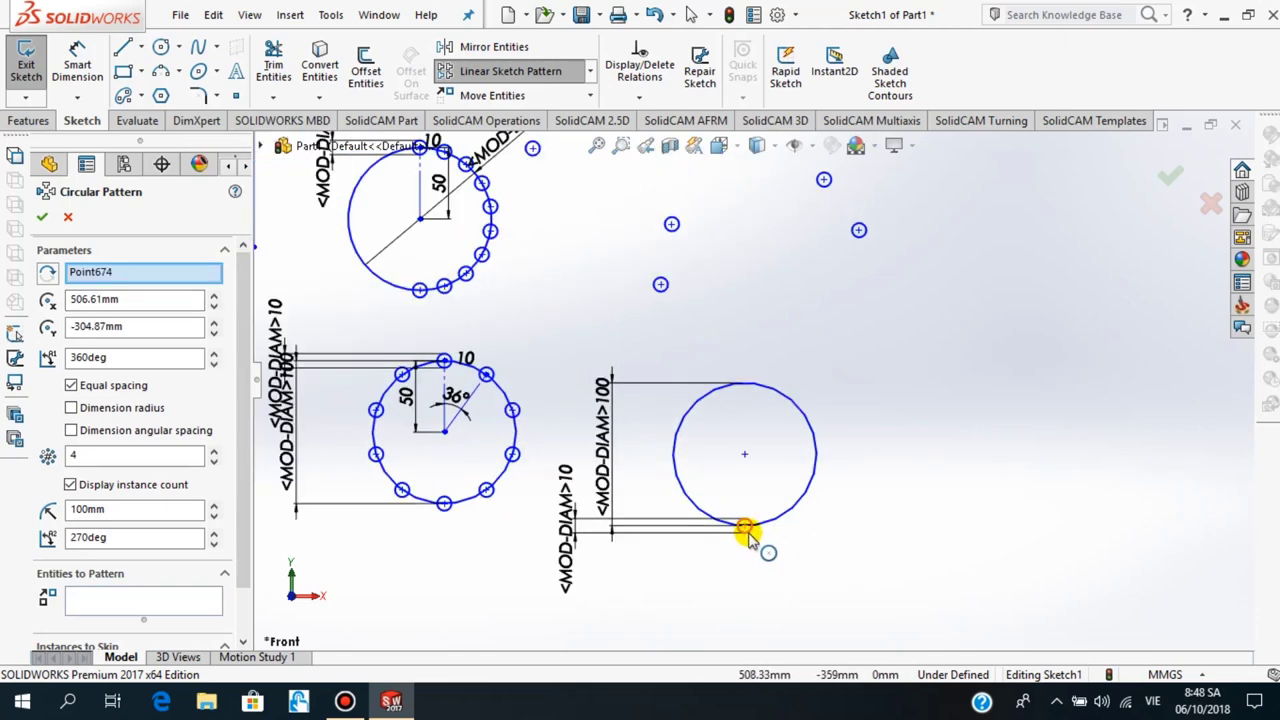
pyautogui.click(745, 528)
# Raise the pattern to 7 evenly spaced instances
pyautogui.scroll(-2, 766, 551)
pyautogui.scroll(-1, 777, 514)
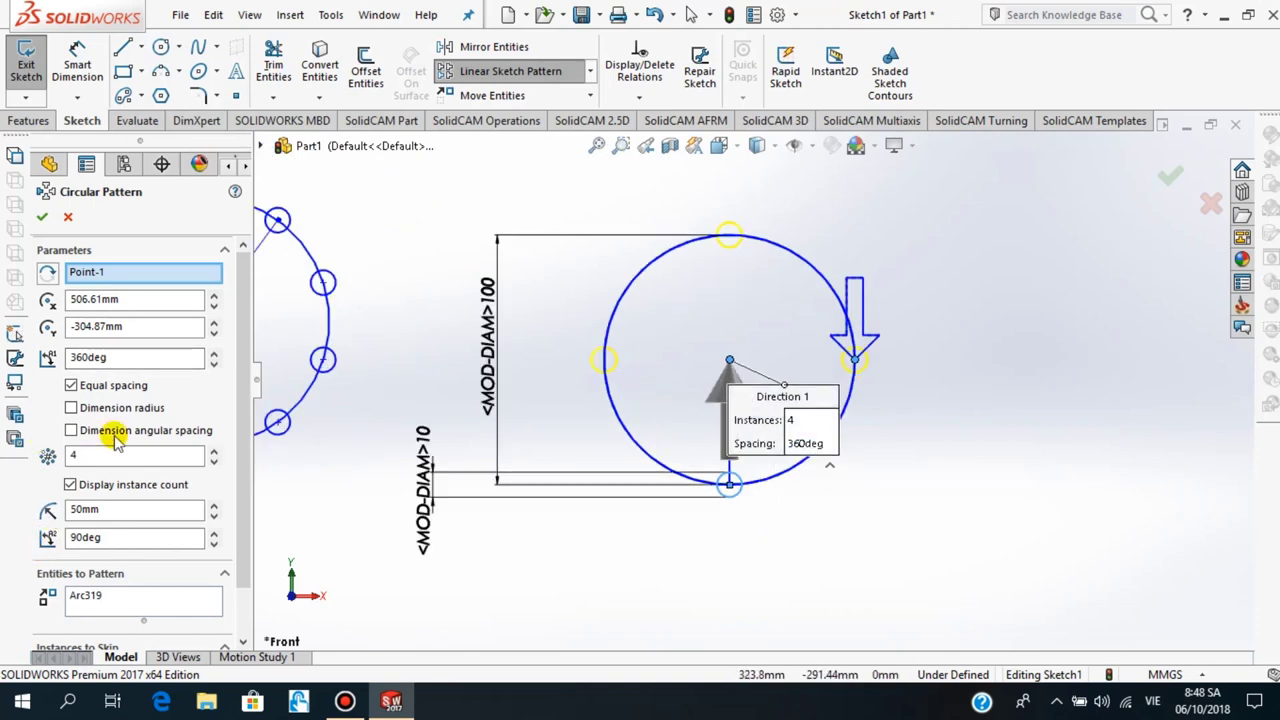
pyautogui.click(213, 450)
pyautogui.click(213, 450)
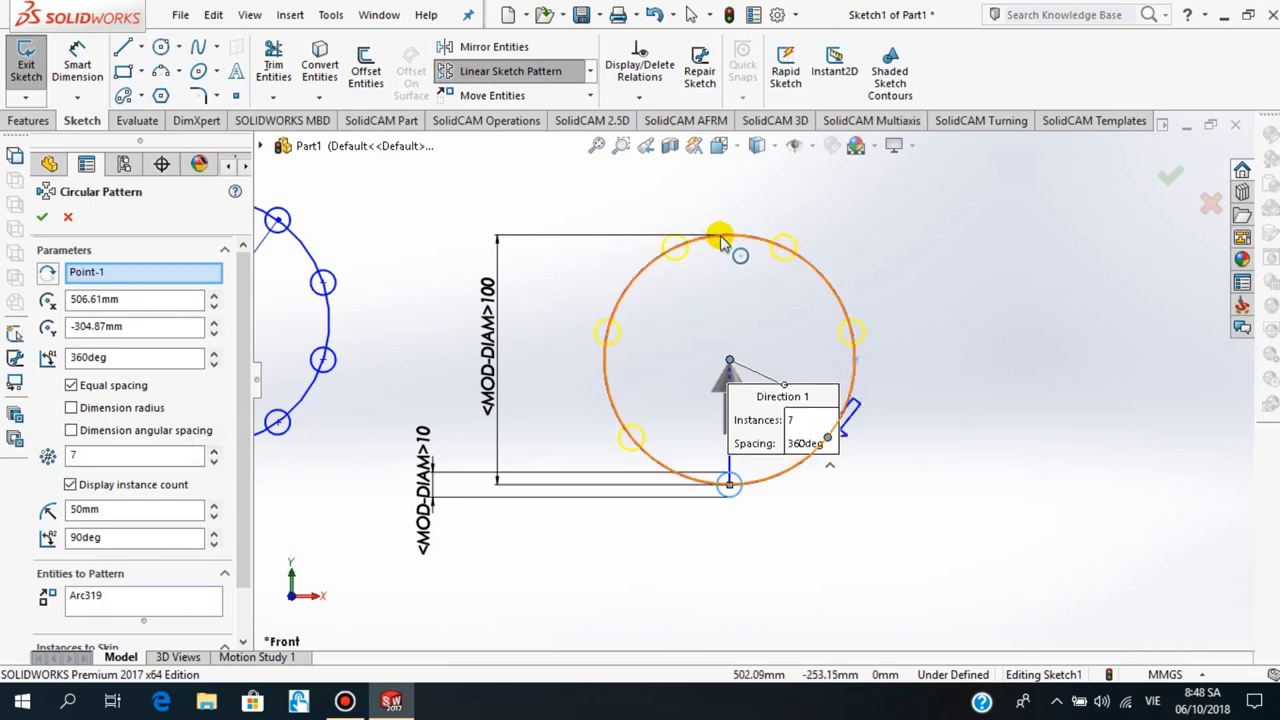
pyautogui.moveTo(241, 440); pyautogui.dragTo(243, 513)
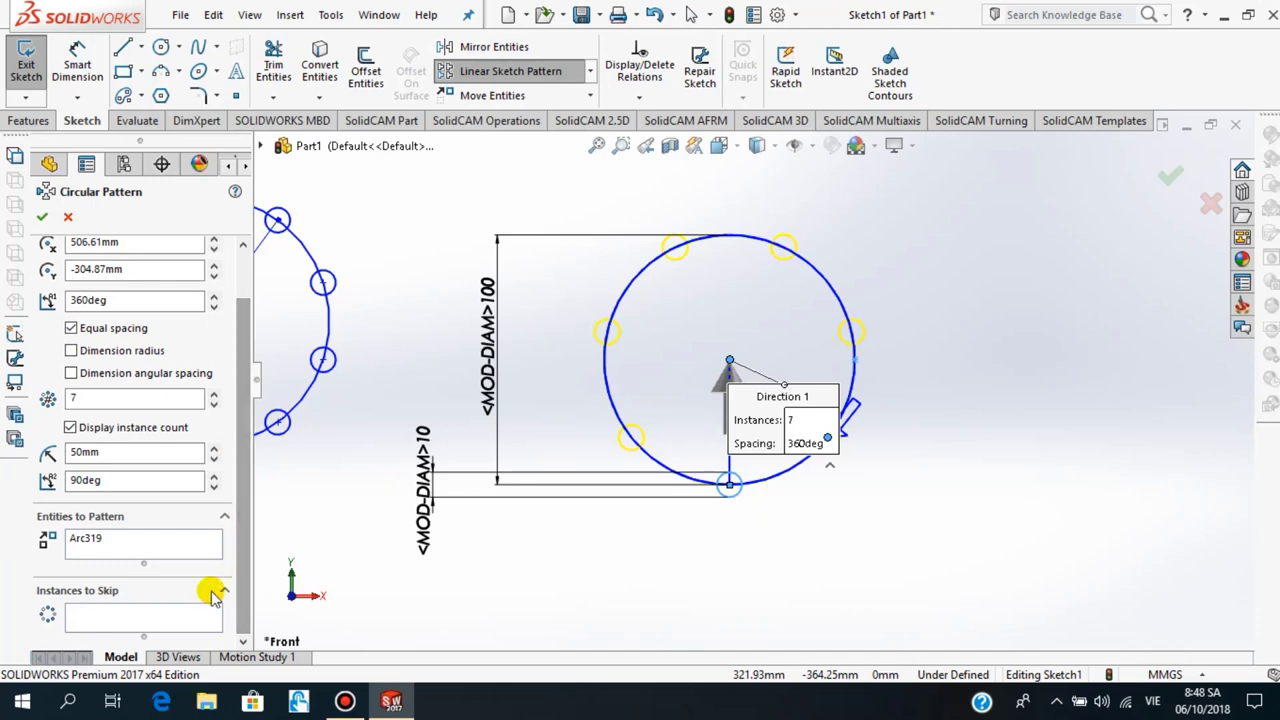
# Skip pattern instances 2, 4 and 6 by picking their markers in the preview
pyautogui.click(66, 617)
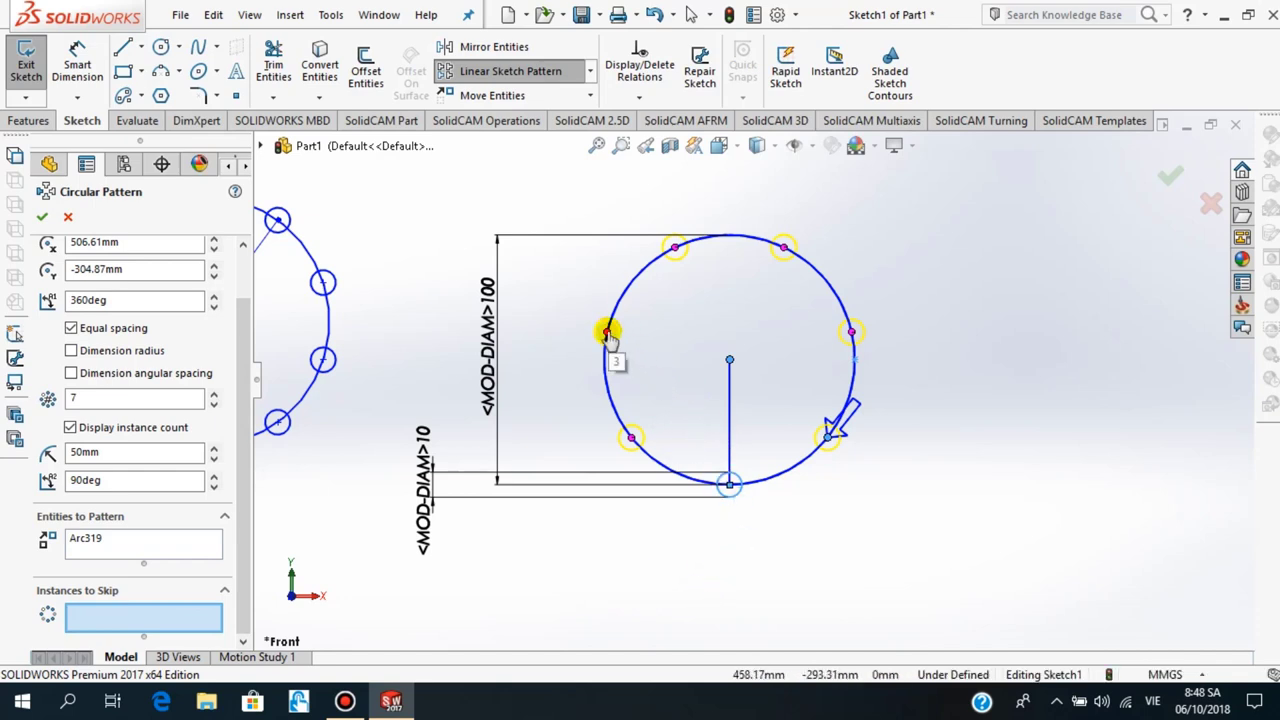
pyautogui.click(631, 441)
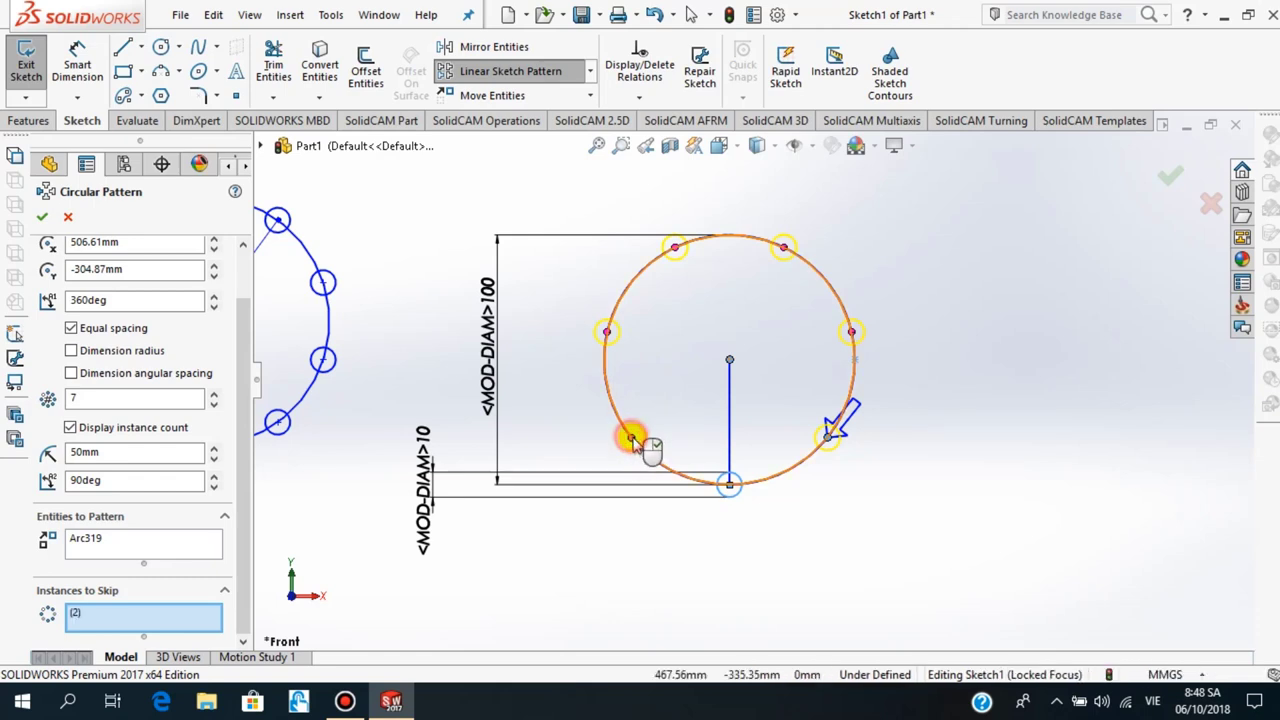
pyautogui.click(851, 333)
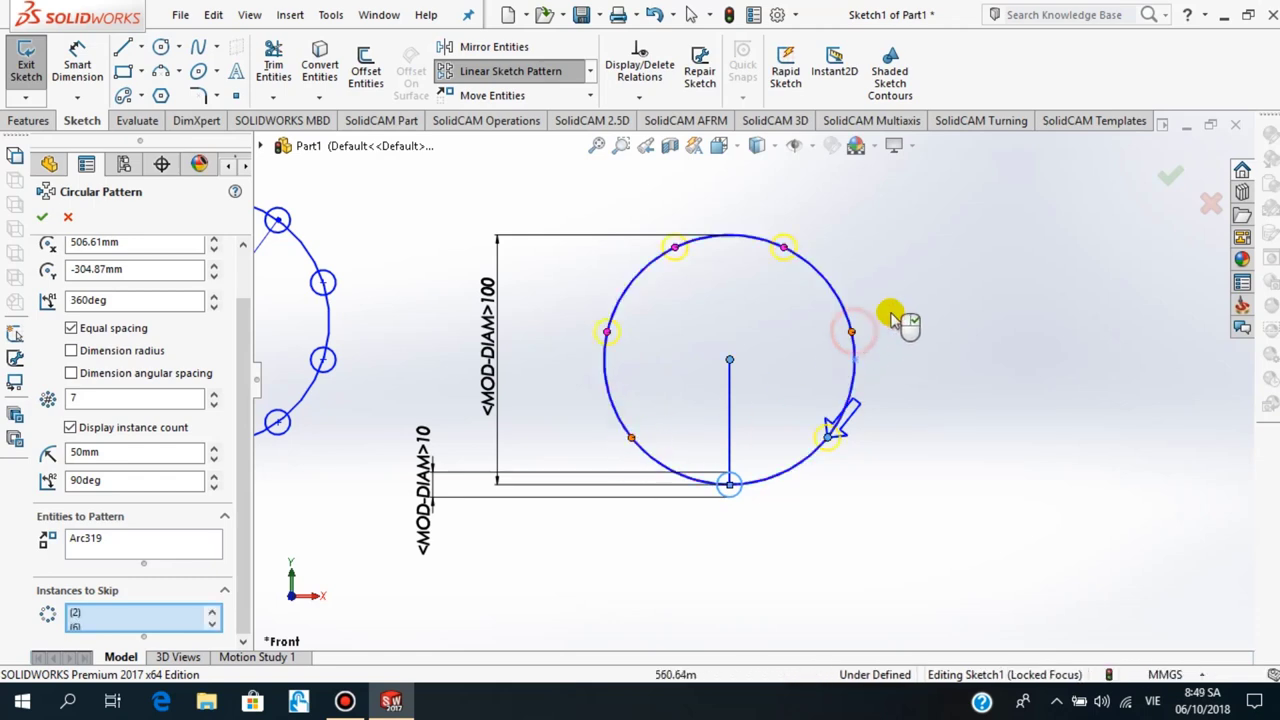
pyautogui.click(675, 248)
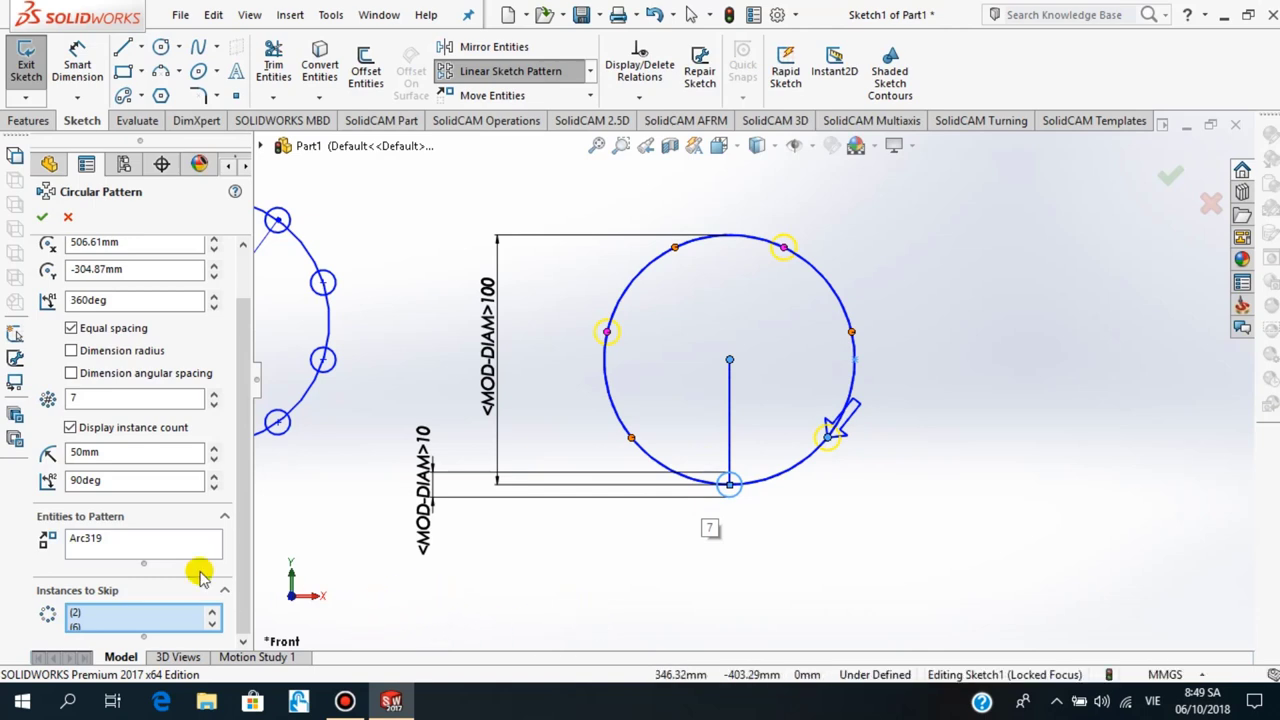
pyautogui.click(213, 397)
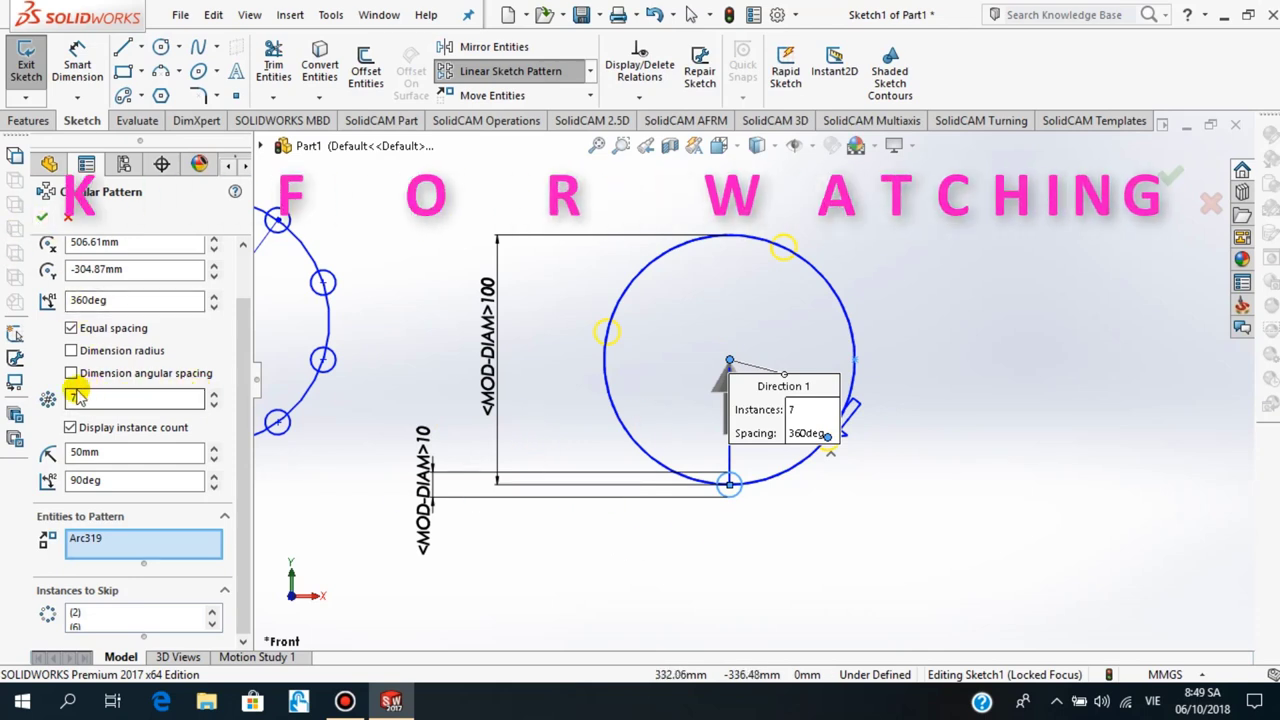
# Accept the skipped-instance pattern, leaving four small circles, and zoom out to review the sketch
pyautogui.click(43, 217)
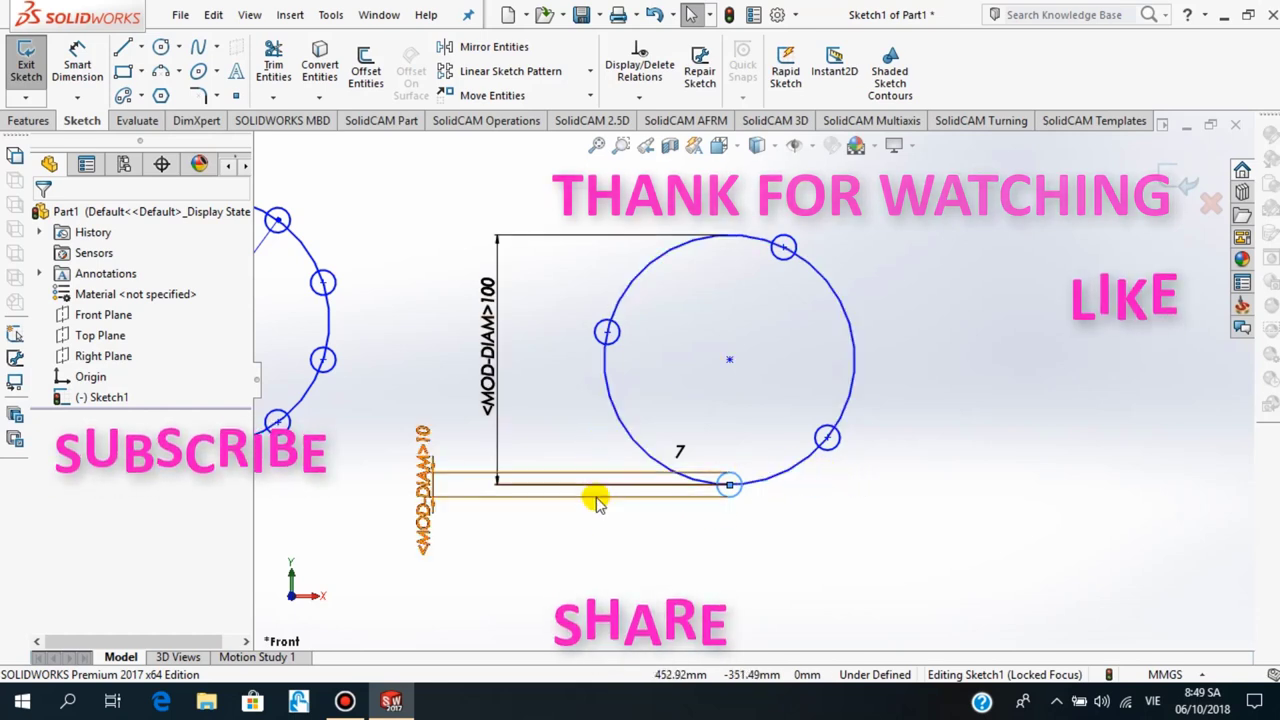
pyautogui.scroll(3, 622, 550)
pyautogui.scroll(2, 622, 550)
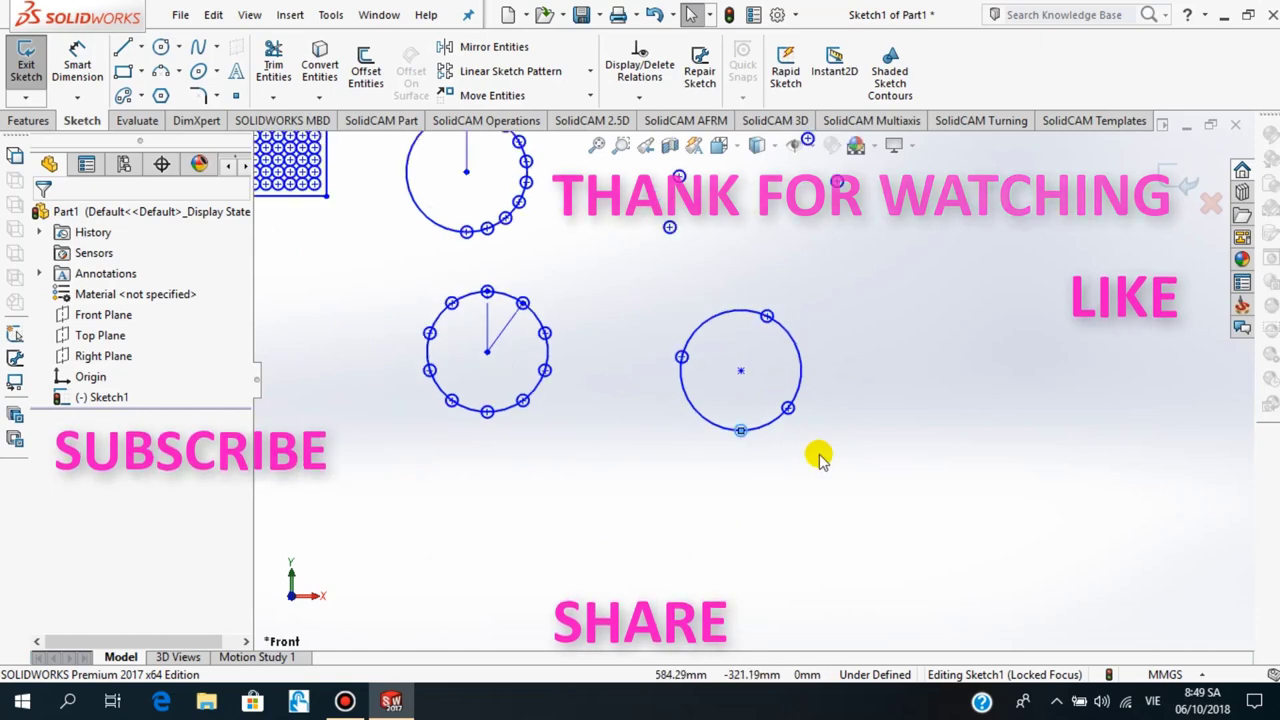
pyautogui.scroll(2, 820, 457)
pyautogui.scroll(-2, 850, 322)
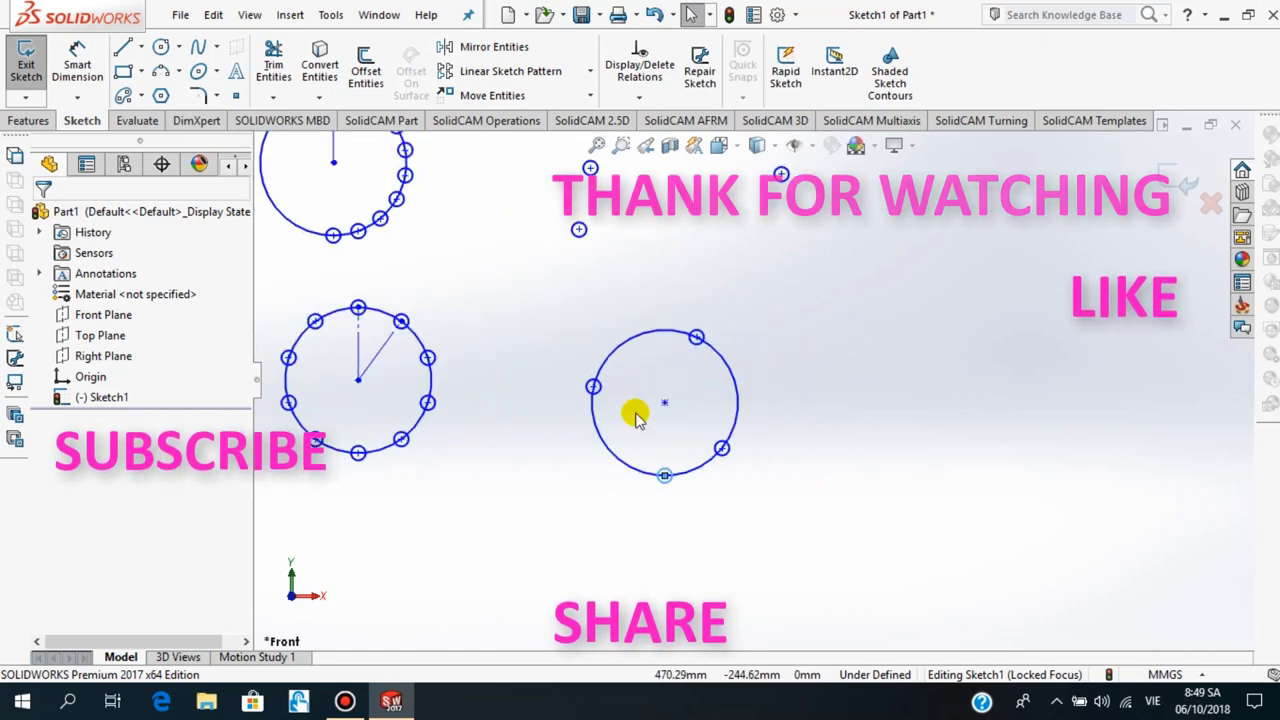
pyautogui.scroll(1, 638, 418)
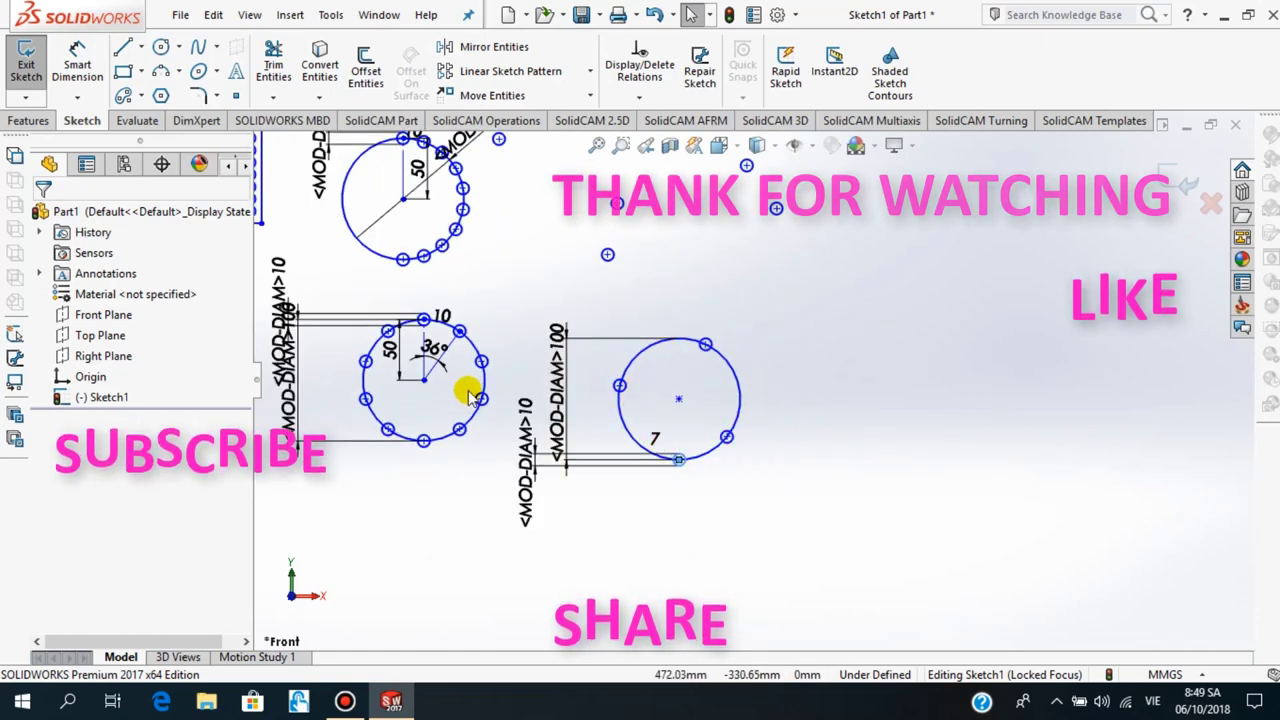
pyautogui.scroll(3, 457, 352)
pyautogui.scroll(1, 482, 196)
pyautogui.scroll(-1, 482, 196)
pyautogui.scroll(2, 557, 232)
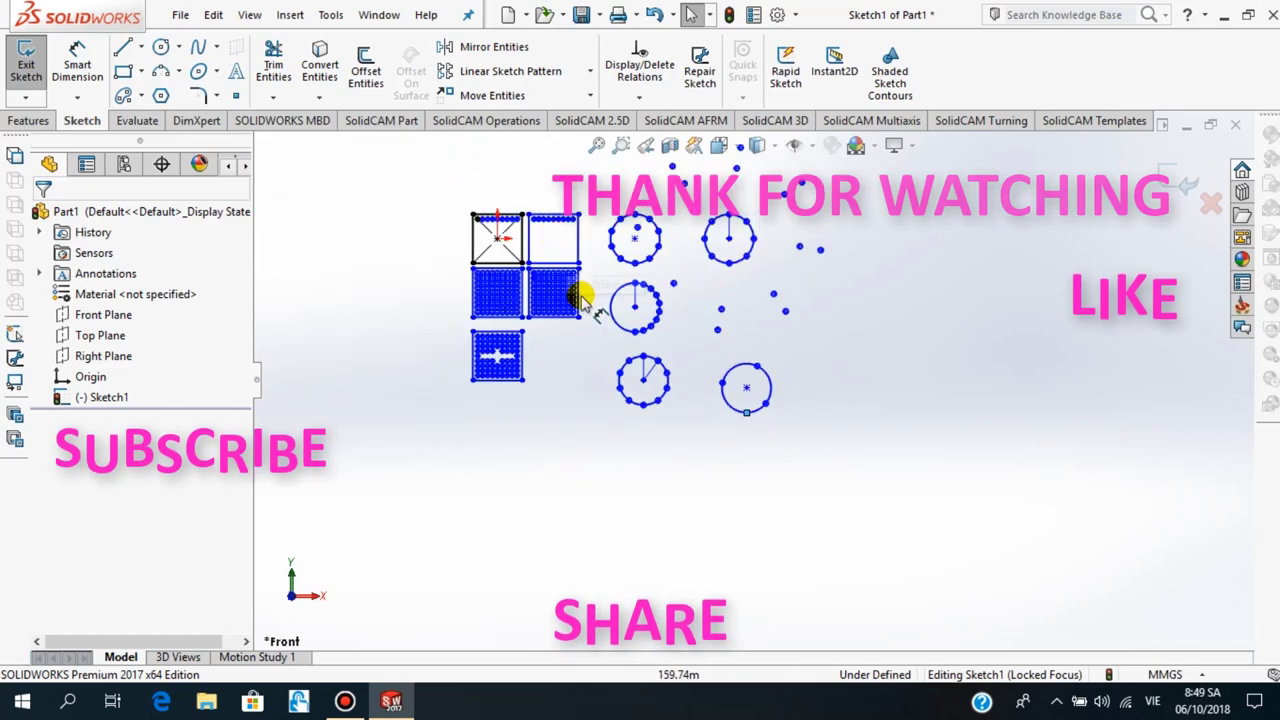
pyautogui.scroll(-1, 580, 286)
pyautogui.scroll(1, 600, 285)
pyautogui.scroll(-1, 647, 264)
pyautogui.scroll(1, 660, 270)
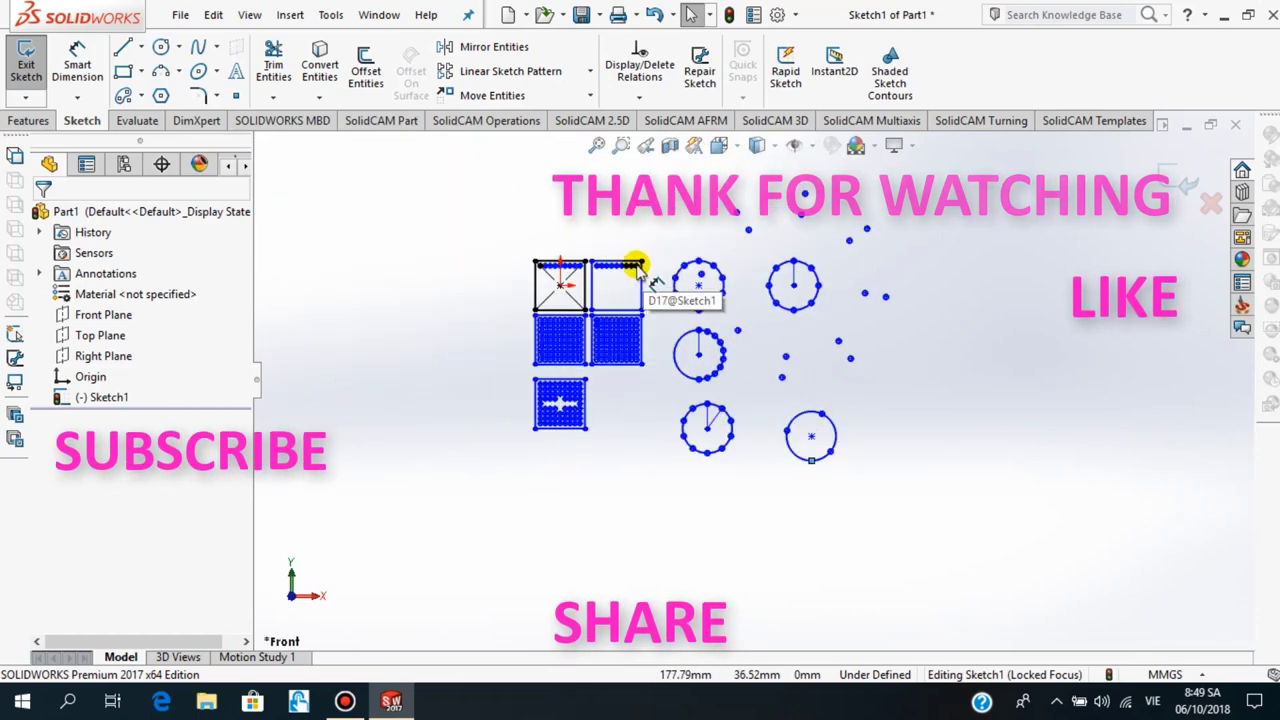
pyautogui.scroll(-1, 697, 287)
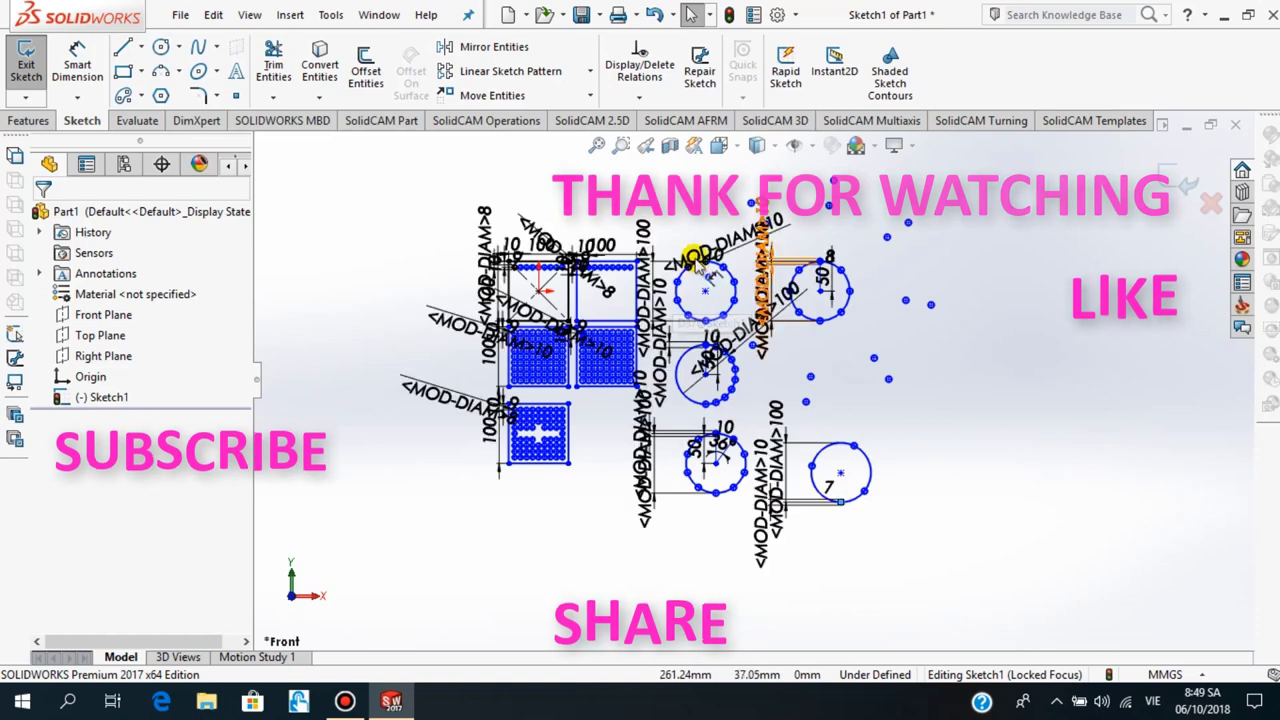
pyautogui.scroll(-1, 617, 228)
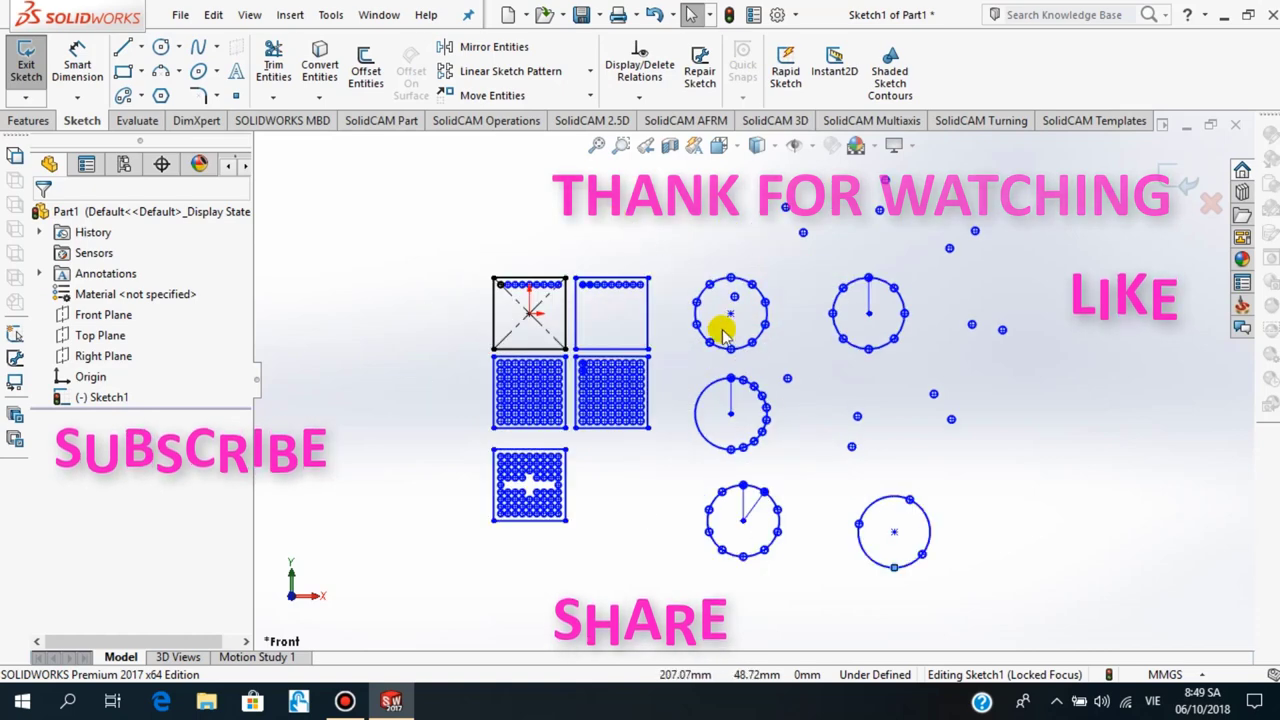